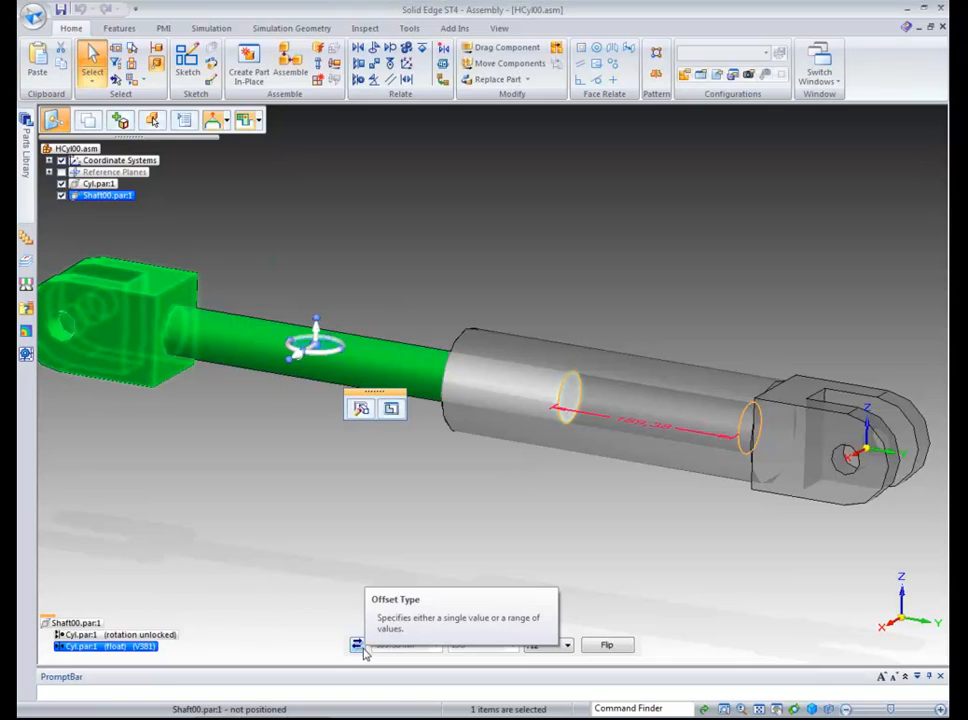
Change the shaft's floating axial relationship to the cylinder into a range offset from 3 to 250 mm.
click(360, 647)
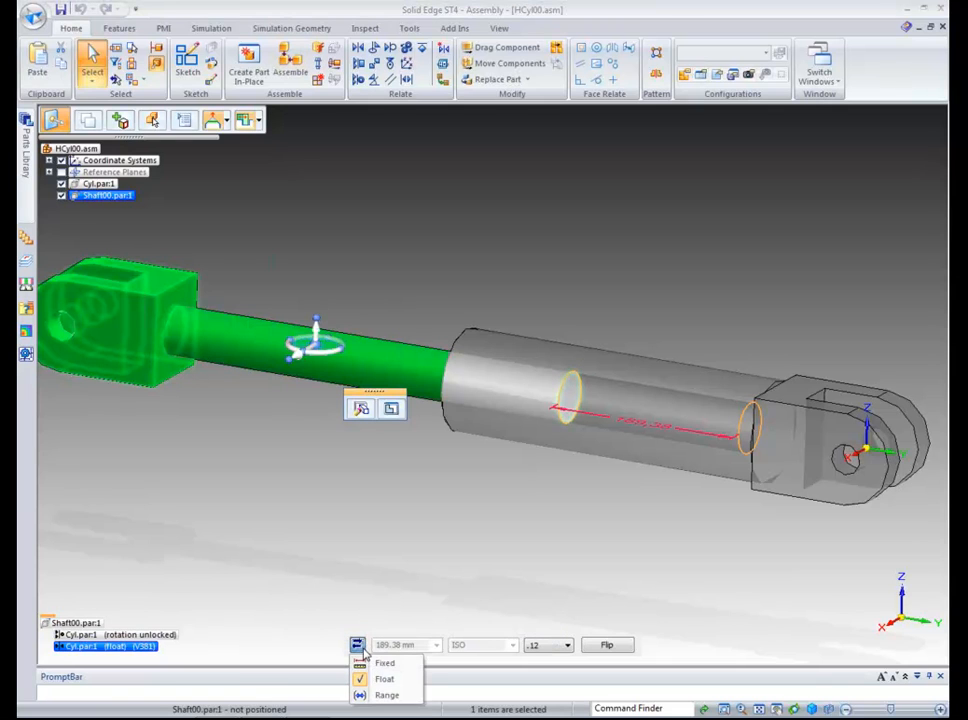
click(400, 697)
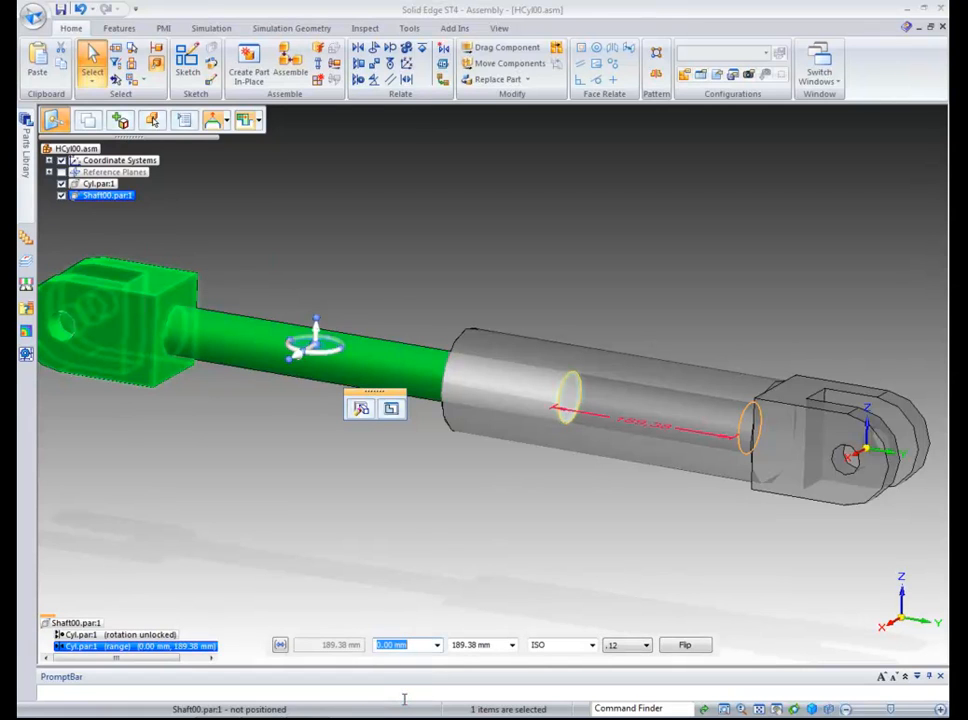
text(3)
key(Tab)
text(250)
key(Return)
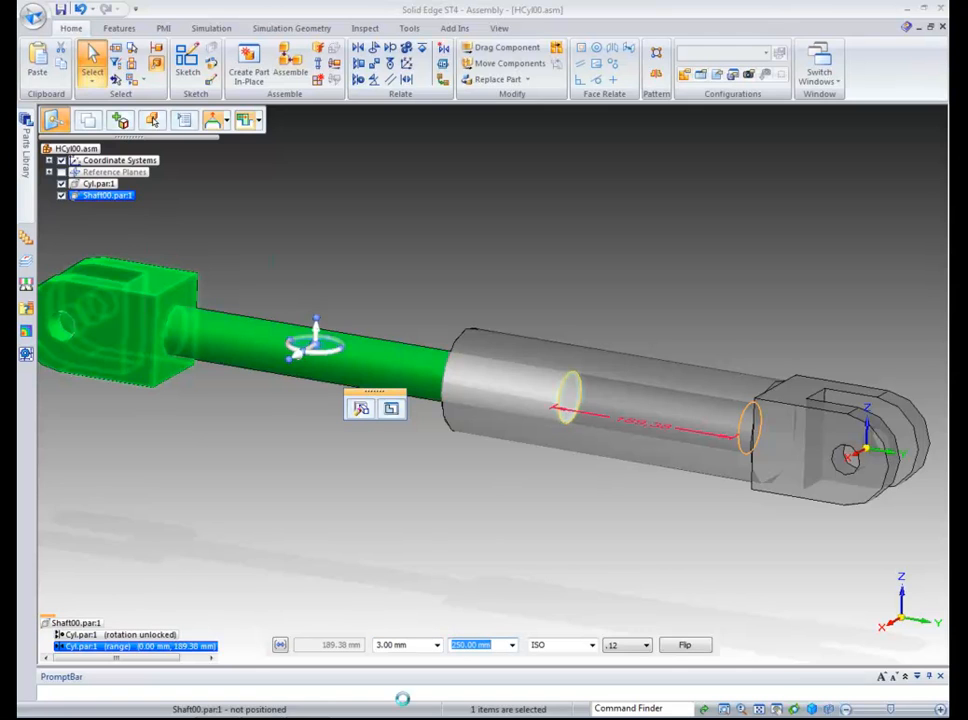
click(218, 527)
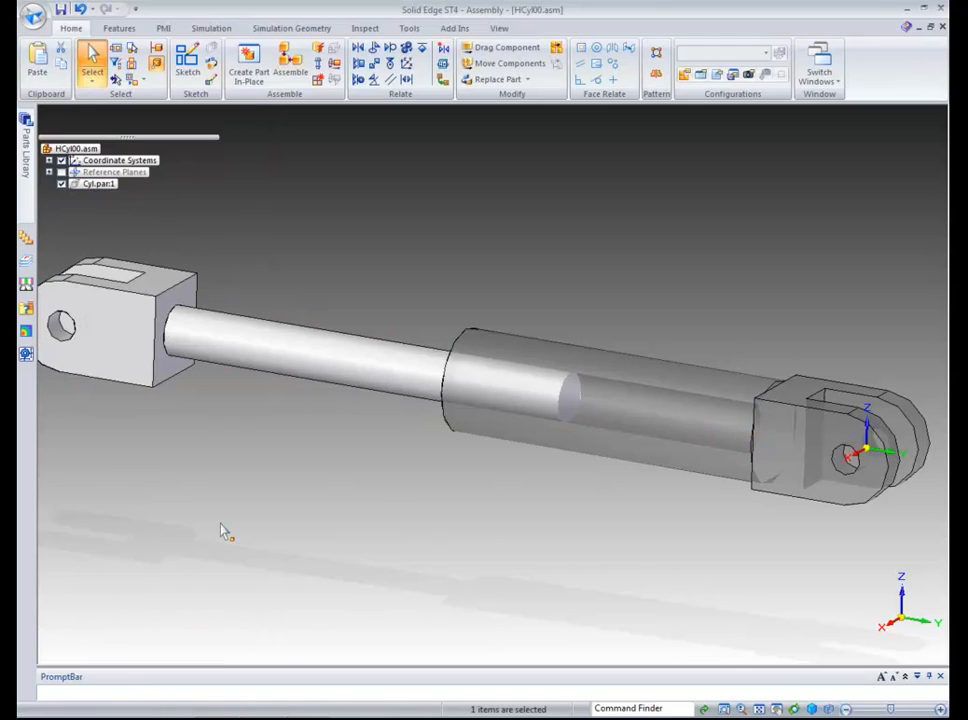
Activate all the parts in the HCyl00.asm assembly so the shaft can be moved.
click(502, 50)
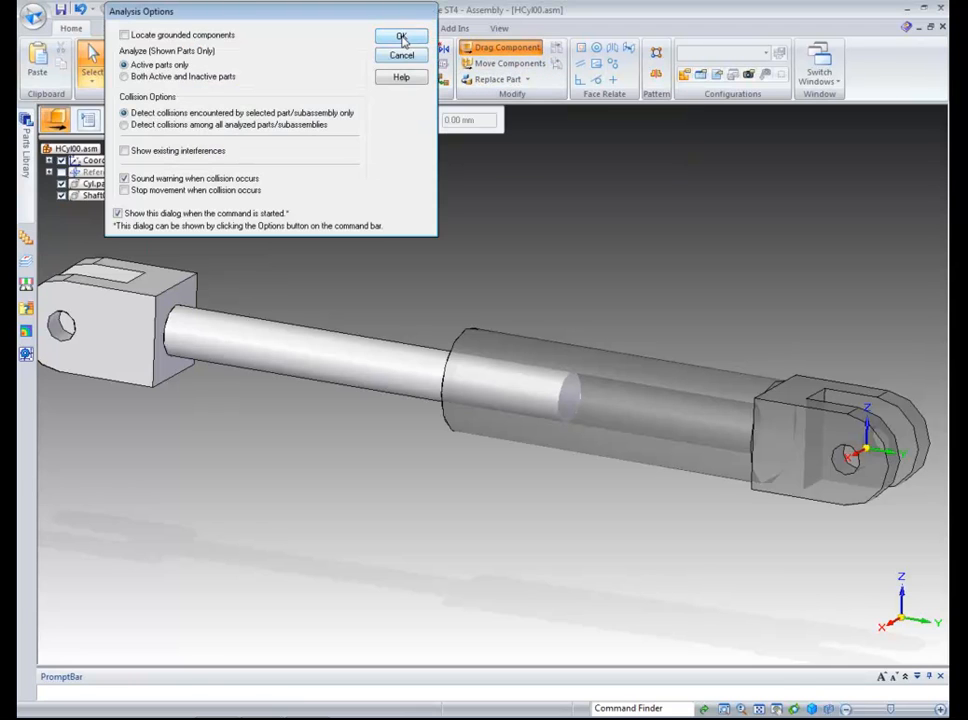
click(401, 36)
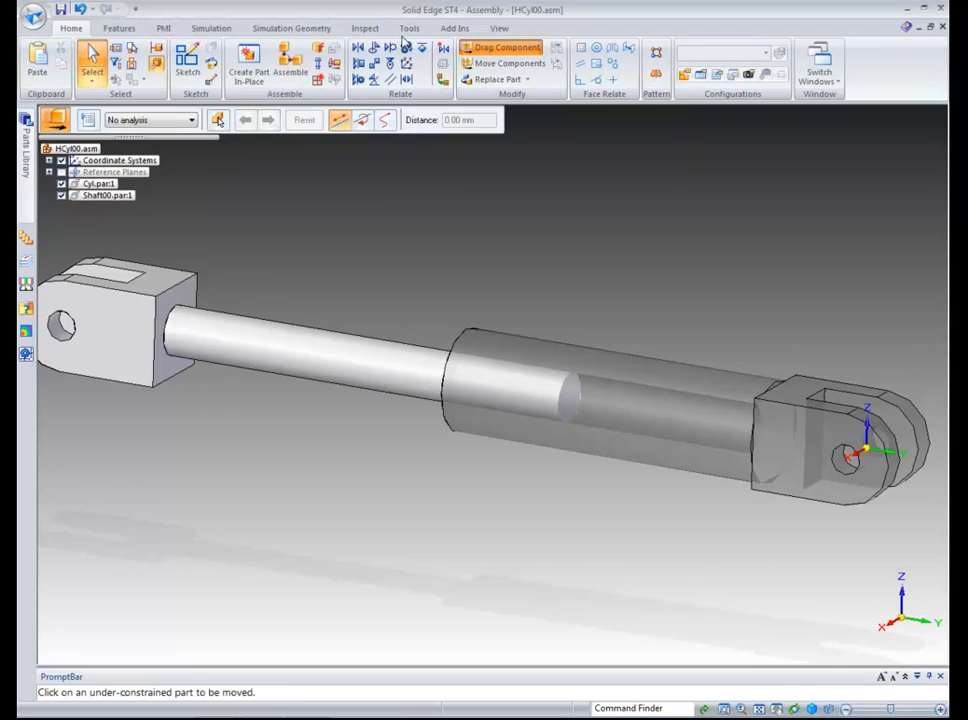
click(91, 68)
click(72, 150)
right_click(72, 150)
click(146, 321)
click(237, 226)
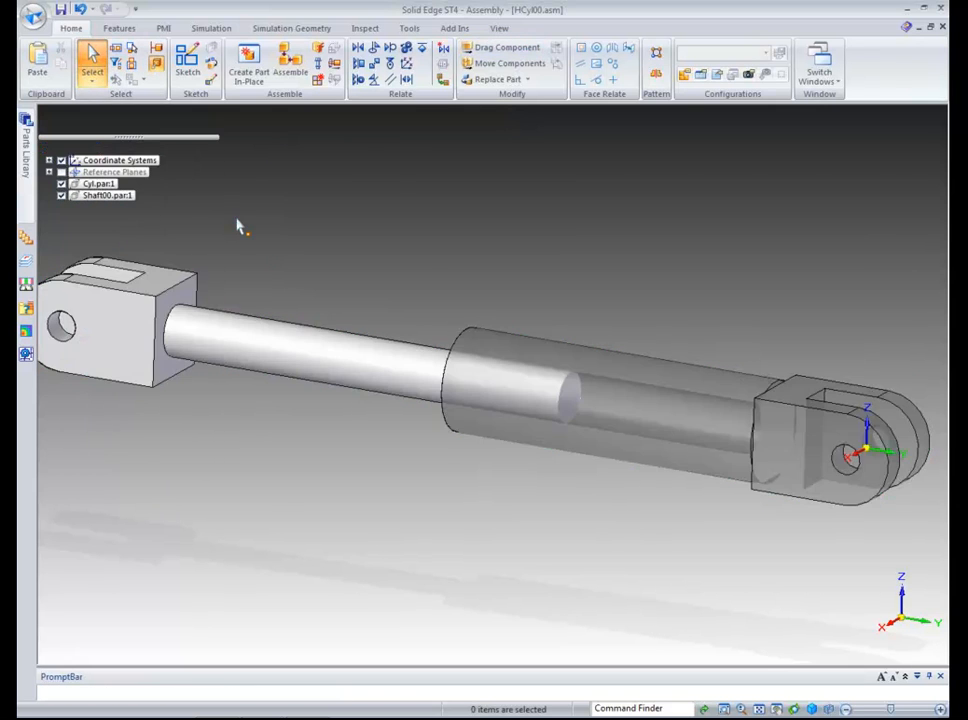
Slide the shaft along the cylinder's axis with Drag Component, with no analysis, and save and close HCyl00.asm.
click(503, 47)
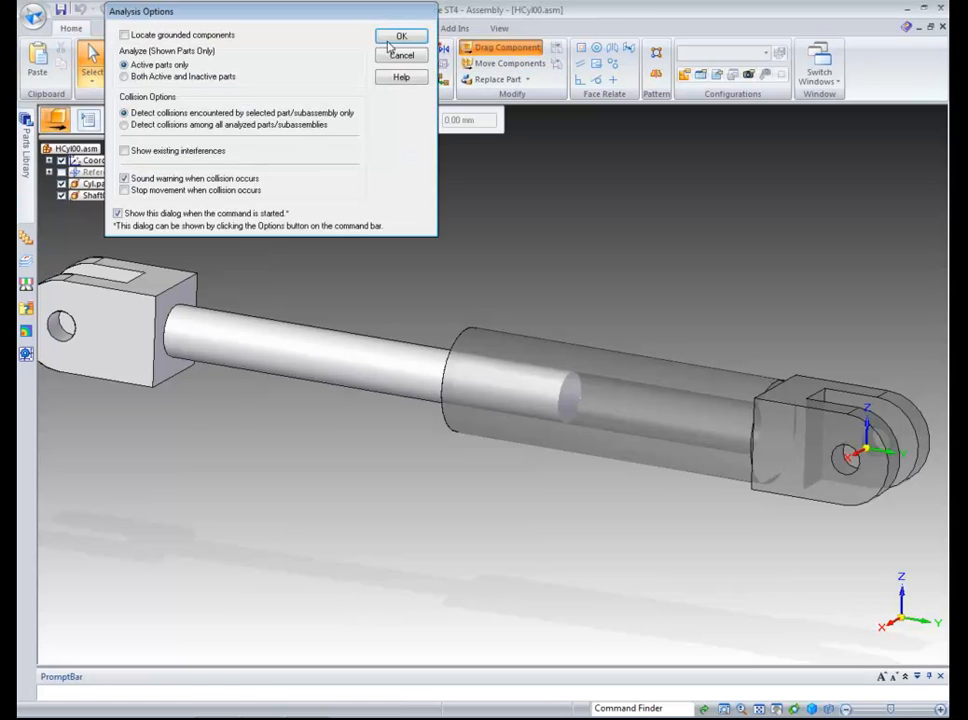
click(400, 36)
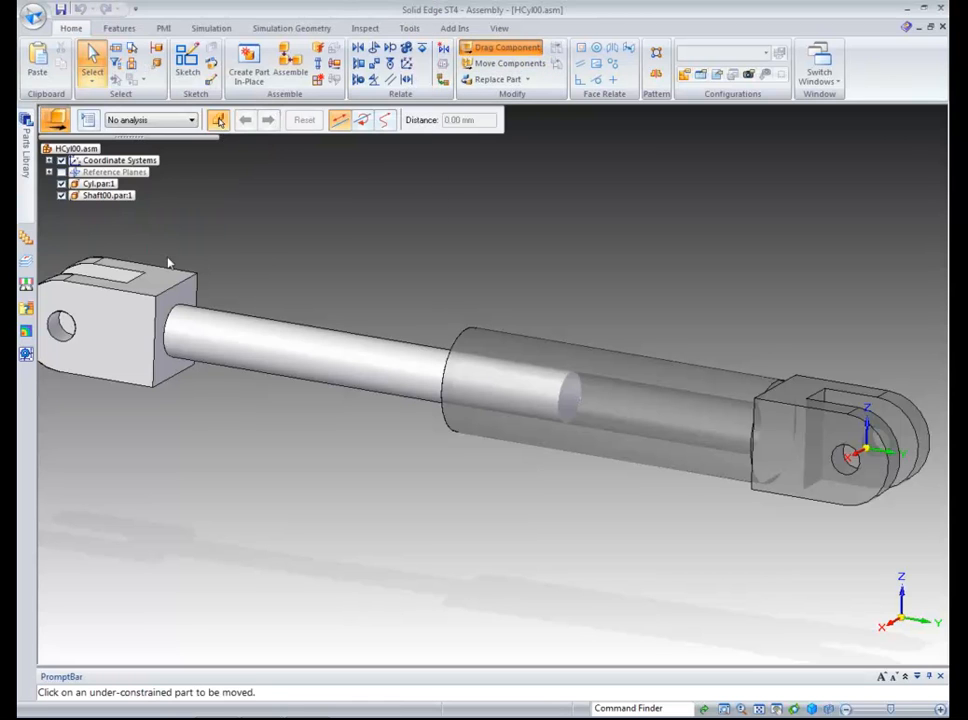
click(345, 362)
drag(345, 362, 181, 326)
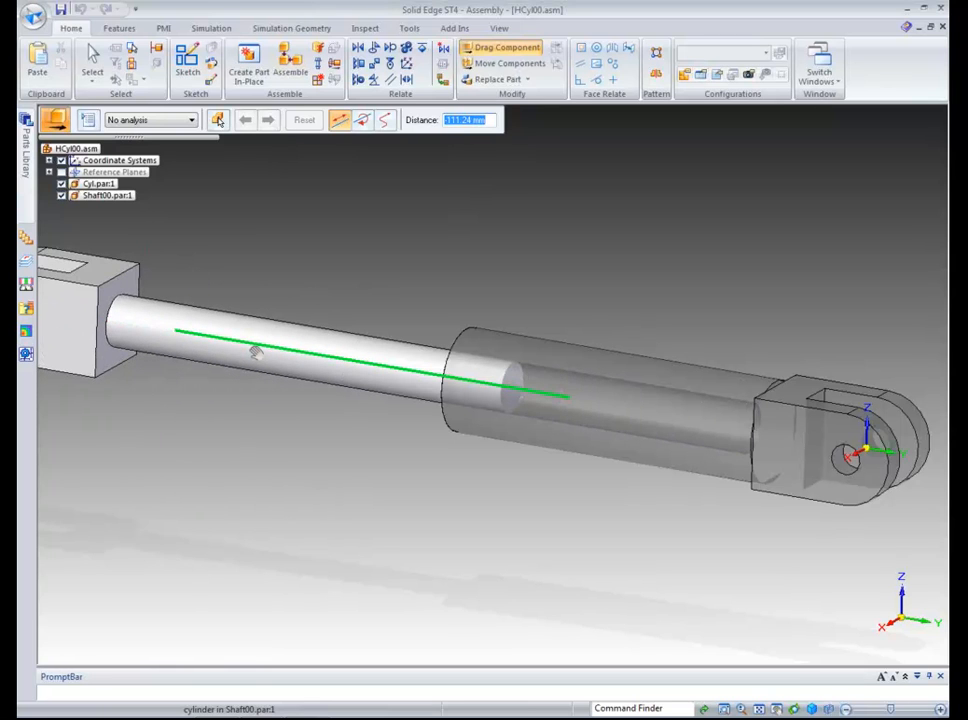
drag(255, 353, 240, 389)
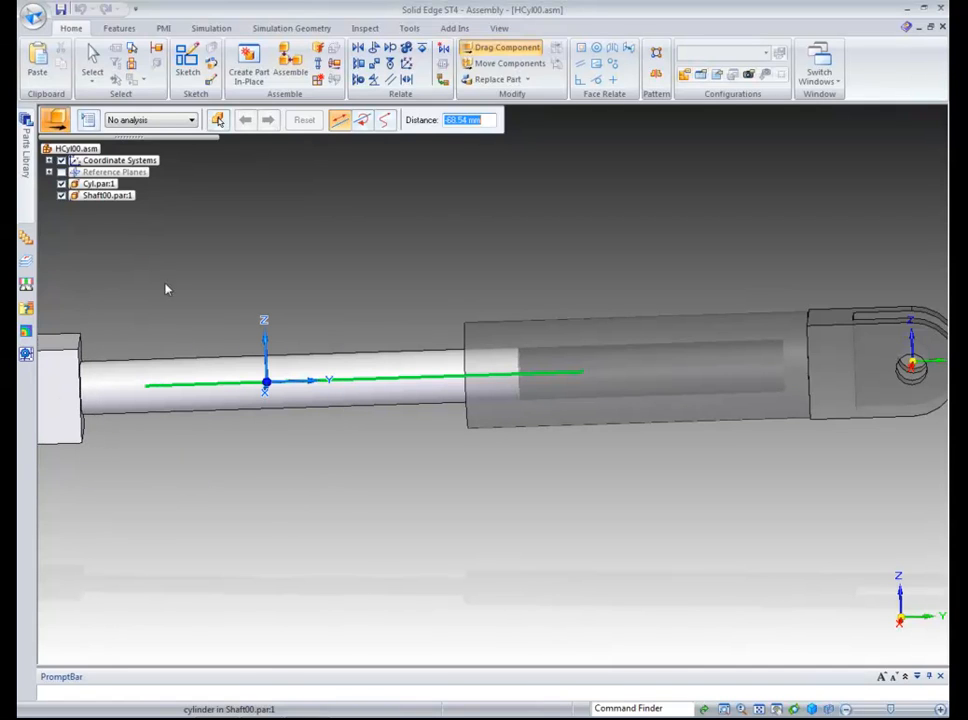
click(61, 10)
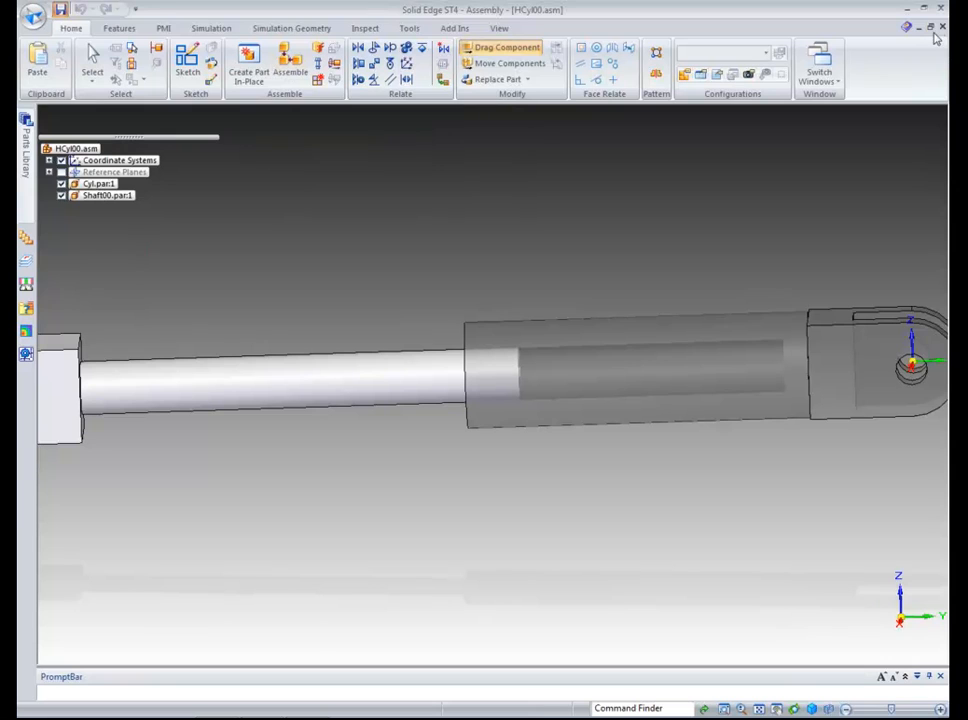
click(943, 30)
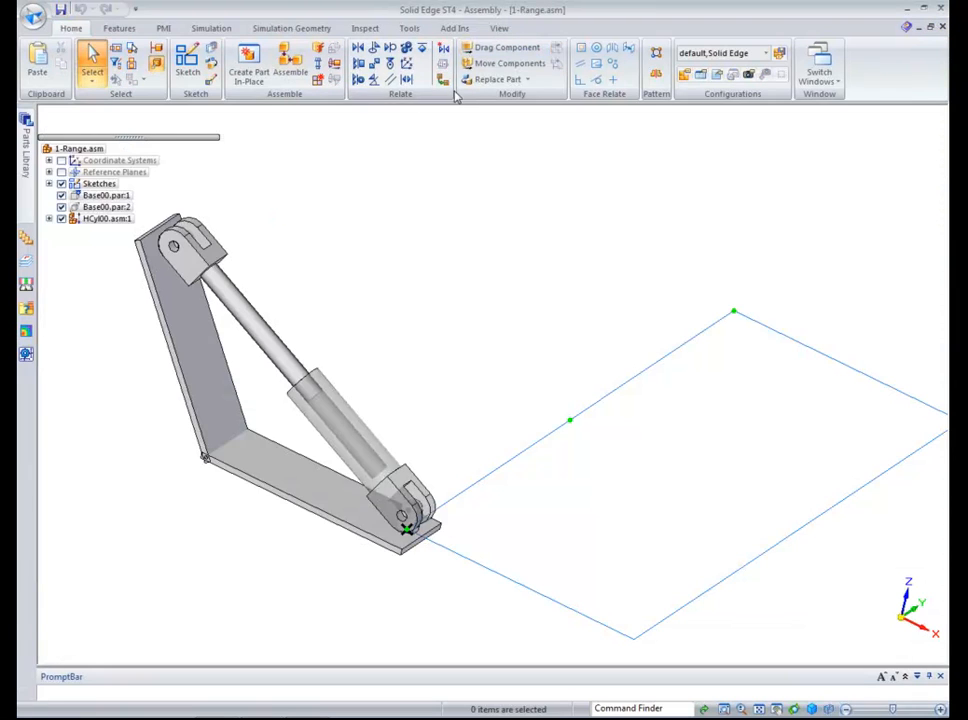
Move the cylinder's shaft inward with Drag Component in 1-Range.asm to swing the hinged base plate towards upright.
click(500, 48)
click(398, 38)
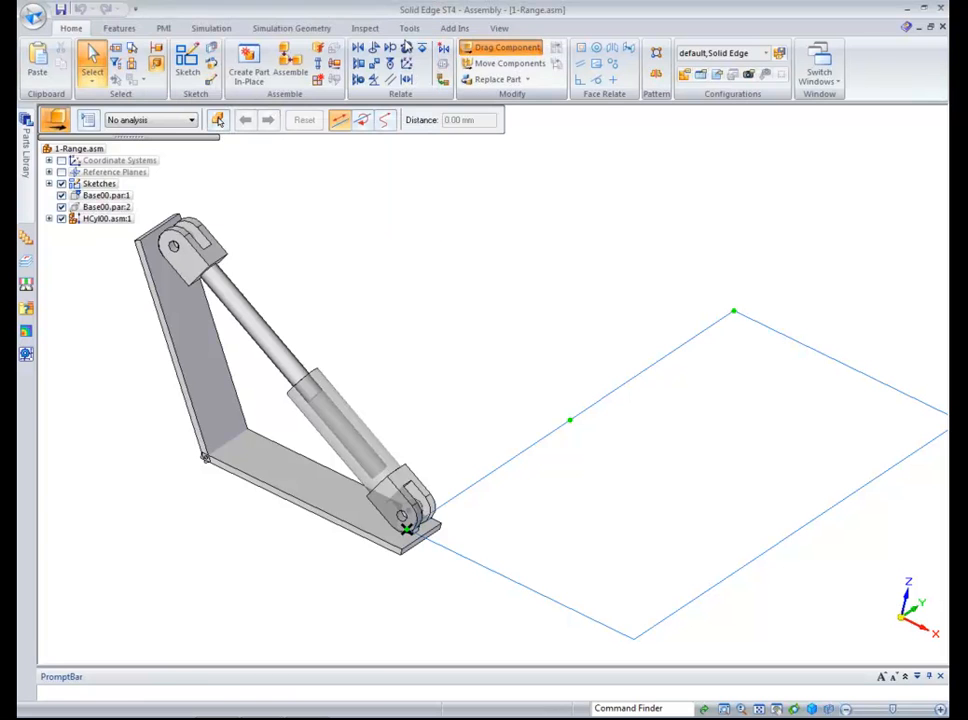
drag(246, 317, 298, 354)
click(92, 62)
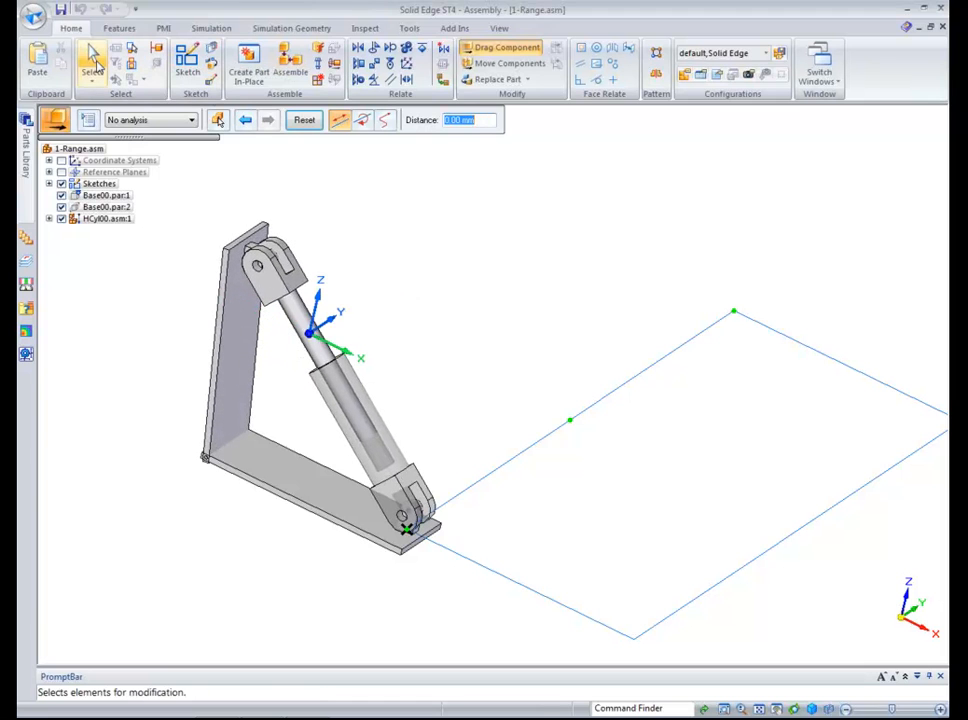
Pattern HCyl00.asm:1 and both Base00 plates onto the point pattern in the rectangular sketch, and fit the view to the result.
click(655, 56)
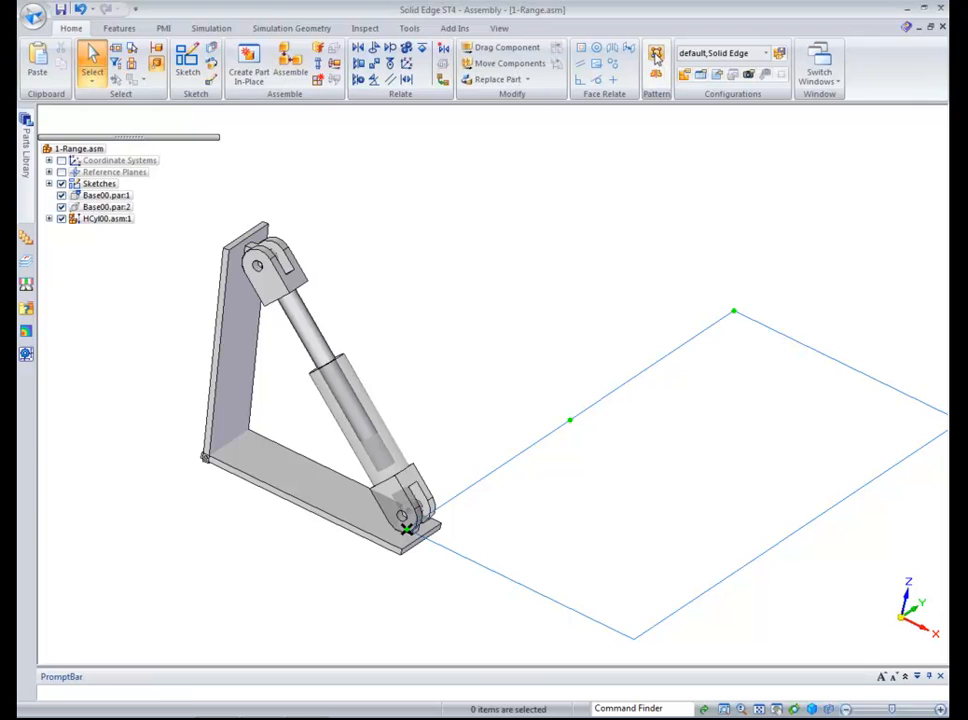
click(110, 218)
click(106, 207)
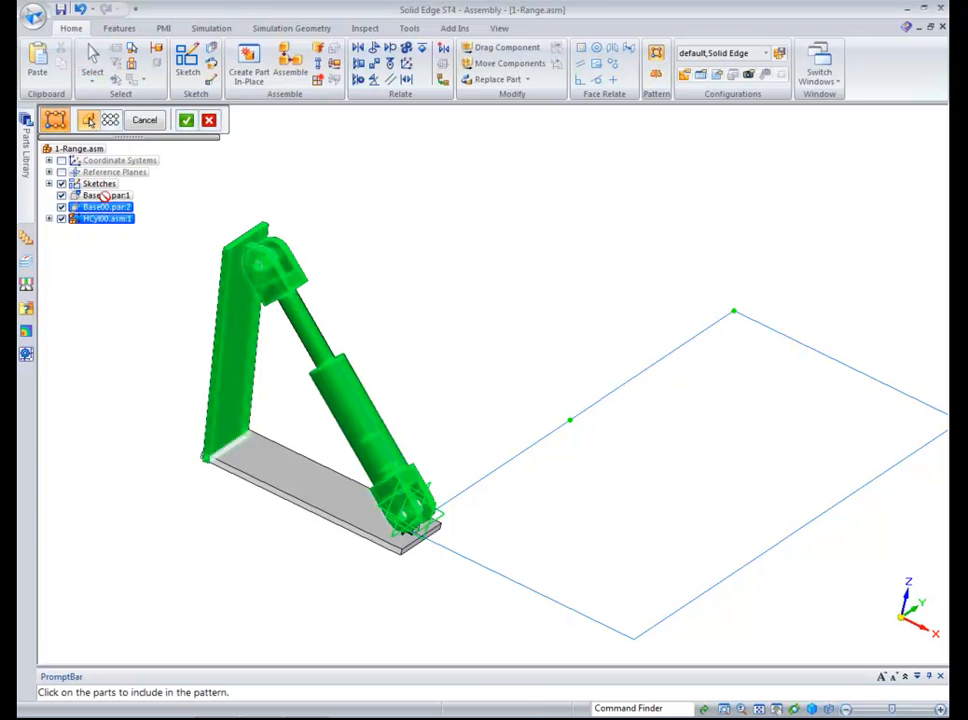
click(106, 195)
click(186, 120)
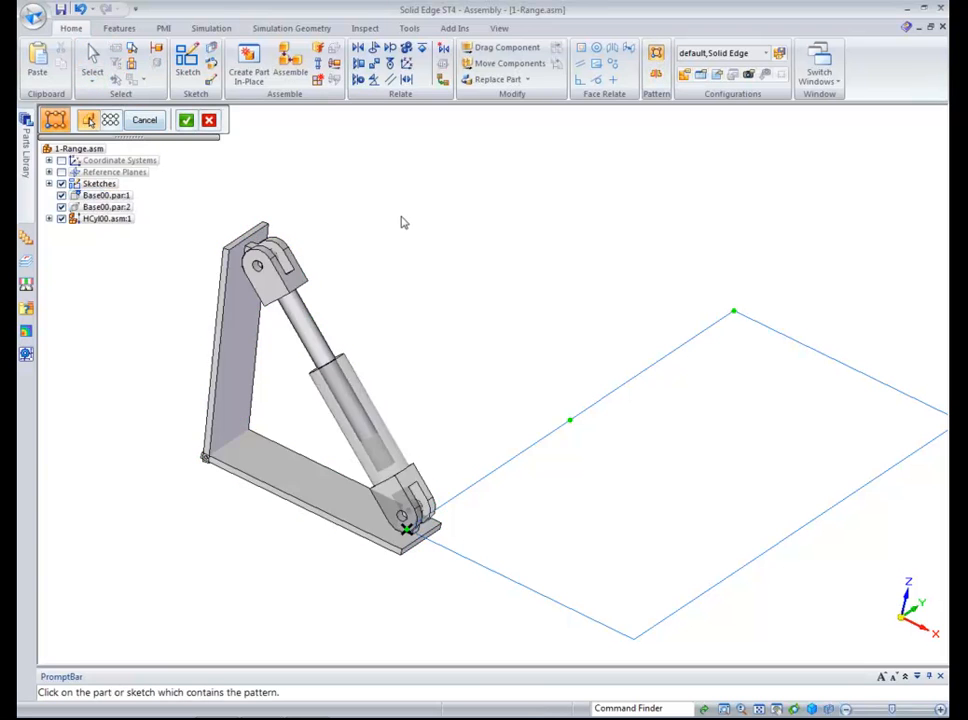
click(555, 450)
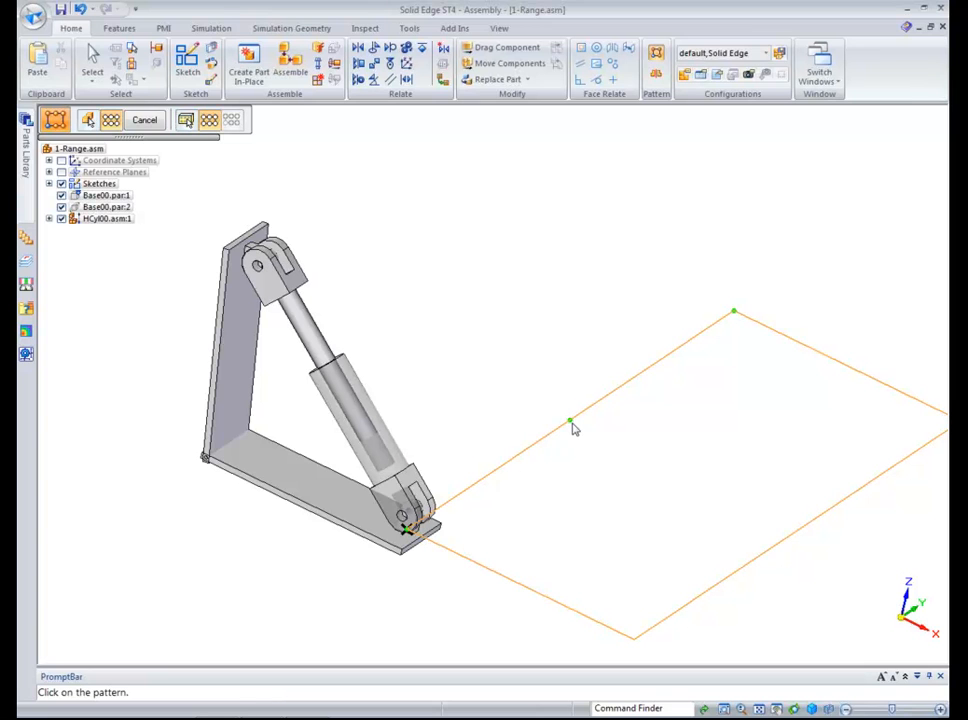
click(573, 428)
click(145, 120)
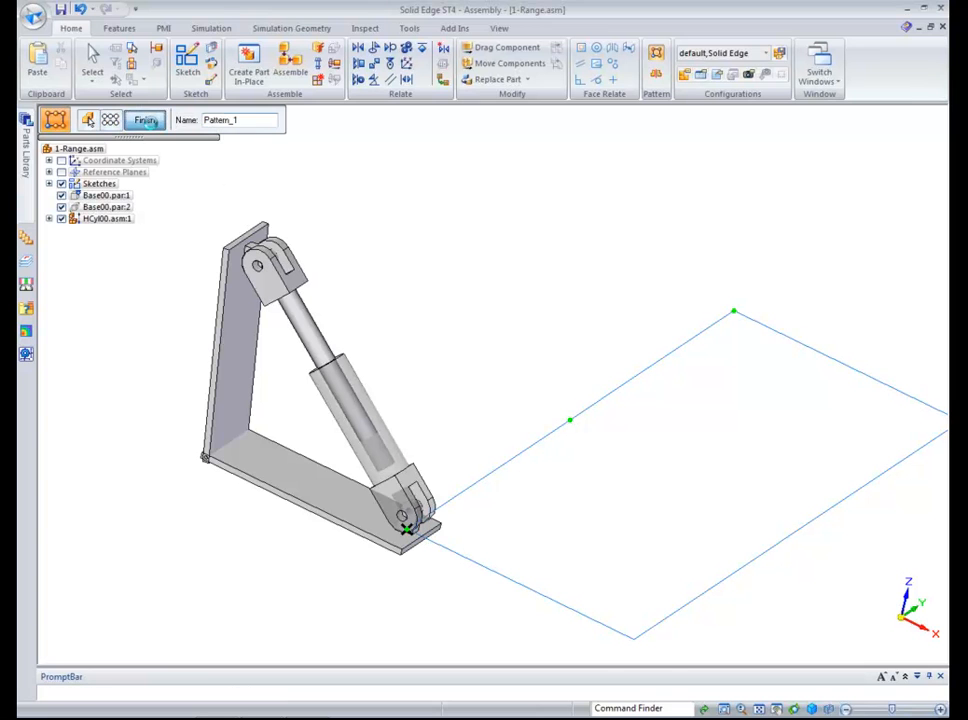
click(759, 709)
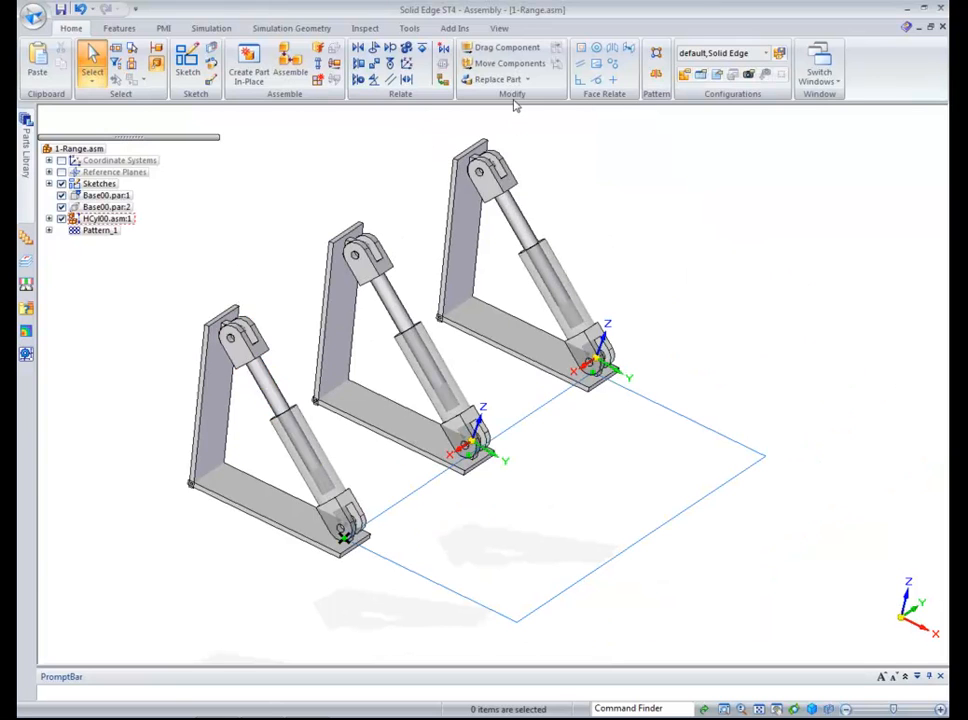
Extend the first cylinder's shaft outward with Drag Component to tilt the hinged plate away from the base.
click(510, 47)
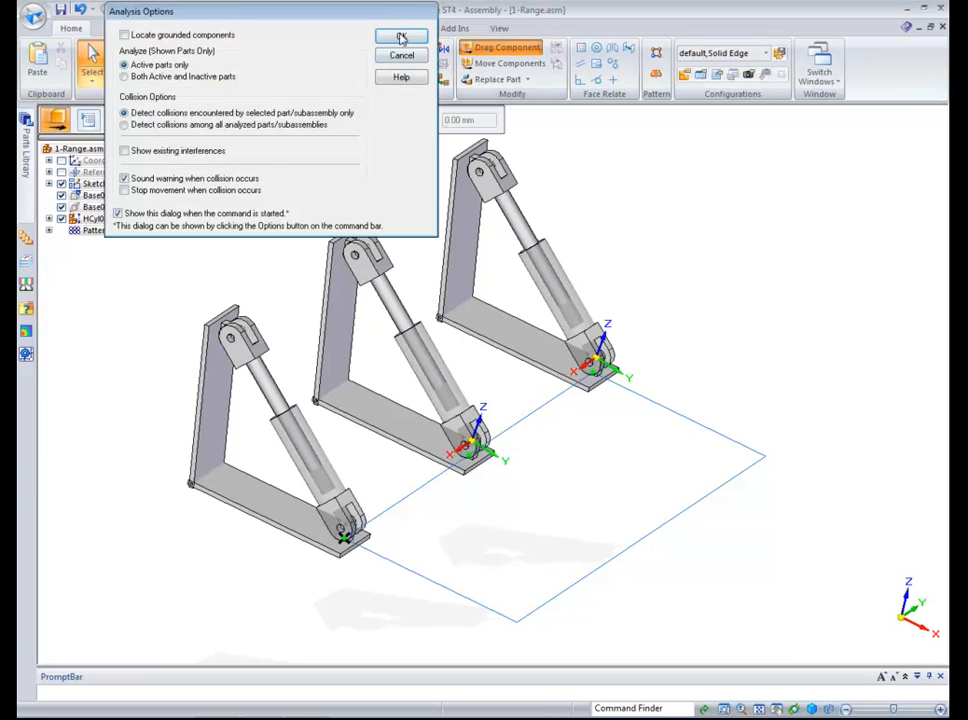
click(400, 38)
click(272, 385)
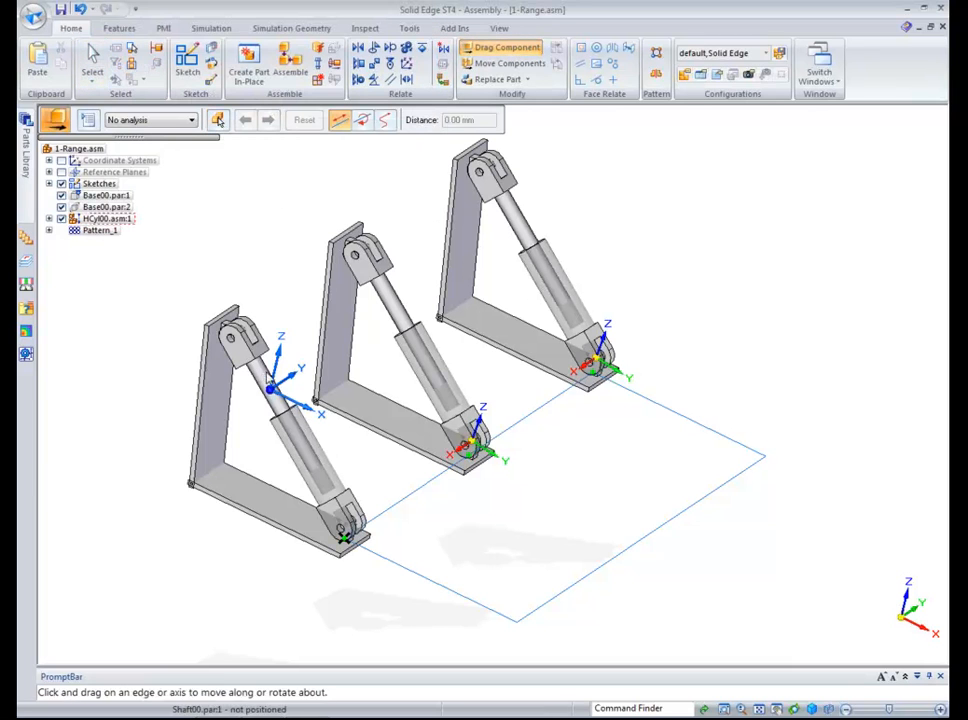
drag(308, 406, 238, 365)
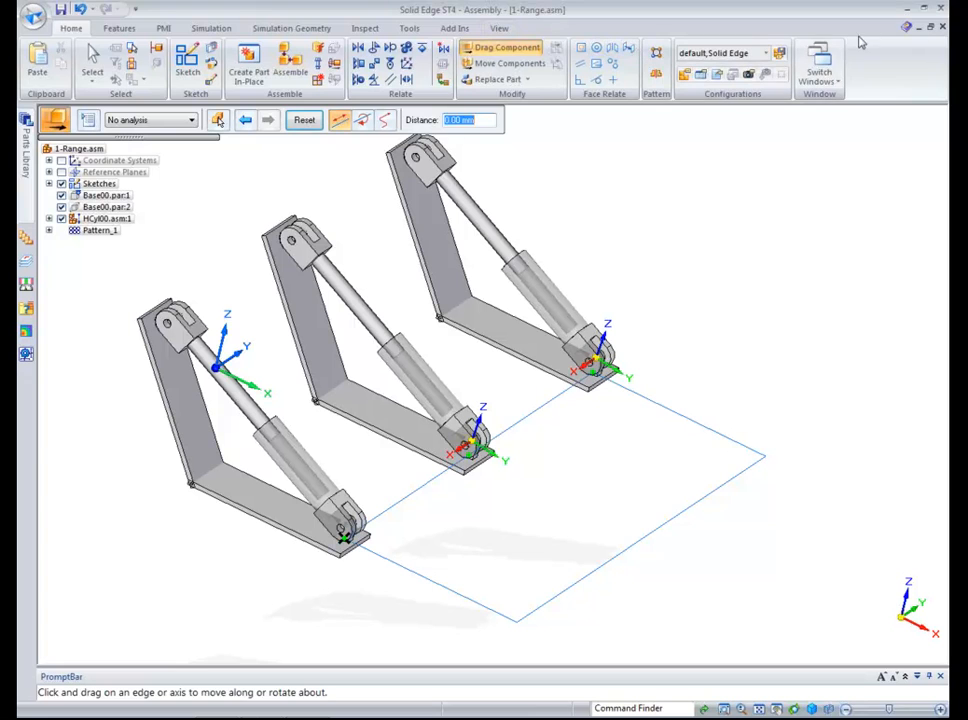
Close 1-Range.asm and switch to the Fastener System.asm assembly.
click(942, 31)
click(512, 424)
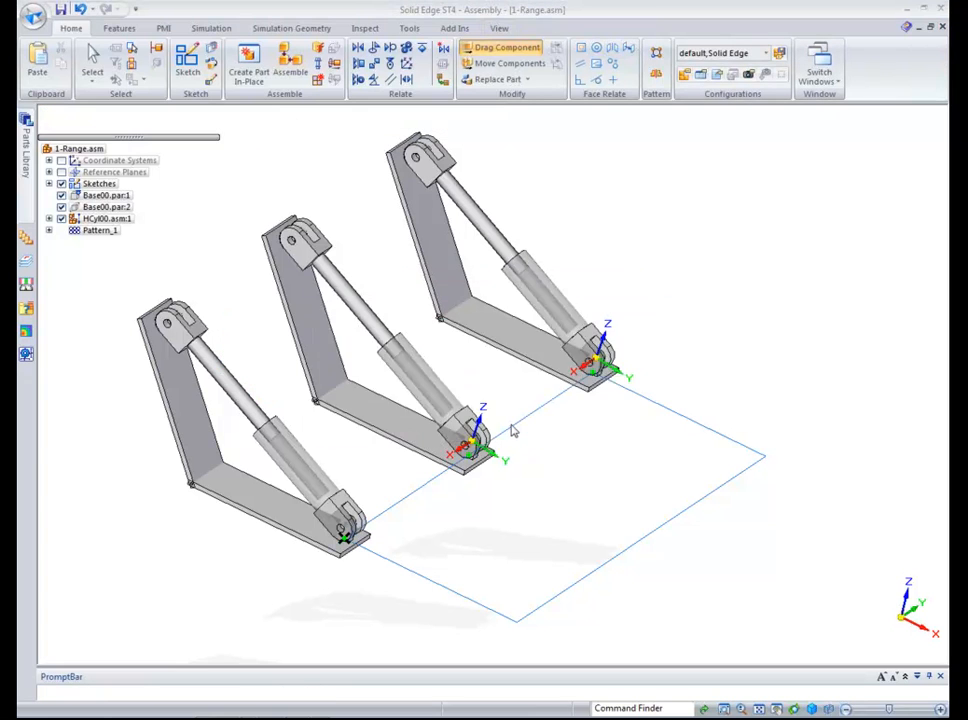
click(616, 402)
click(821, 70)
click(596, 134)
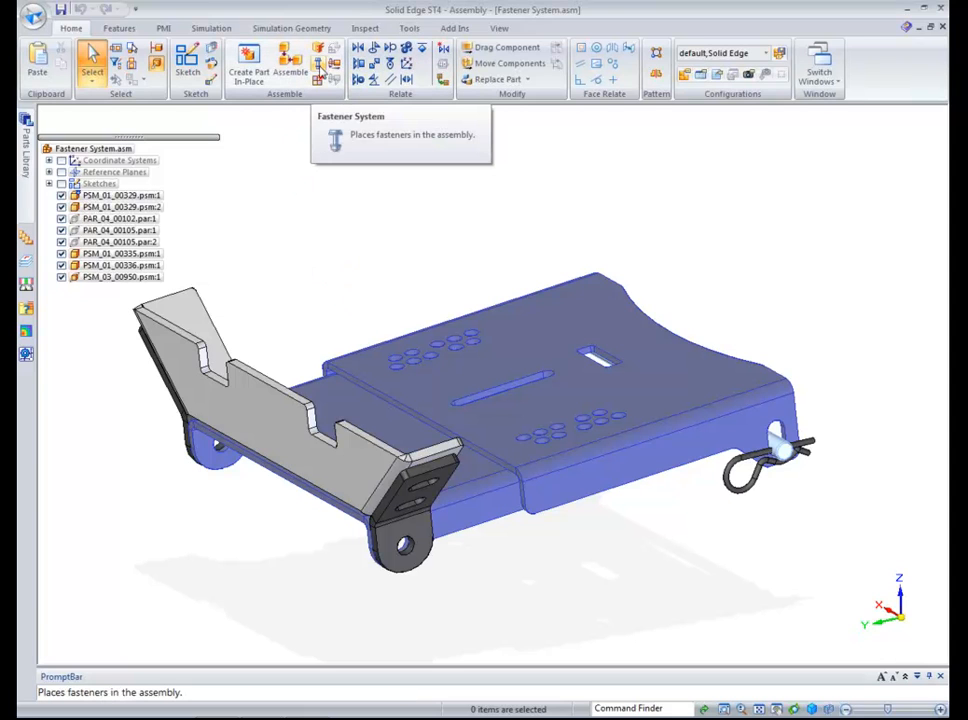
Start Fastener System and select all the holes on the blue plate's top face with the all on face option.
click(320, 64)
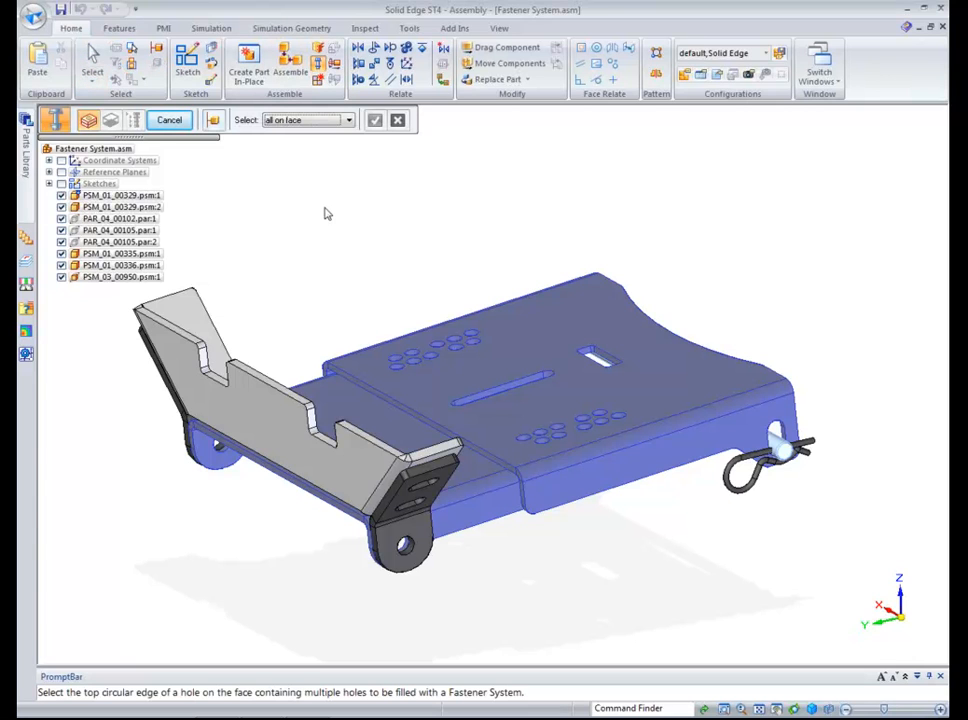
click(310, 121)
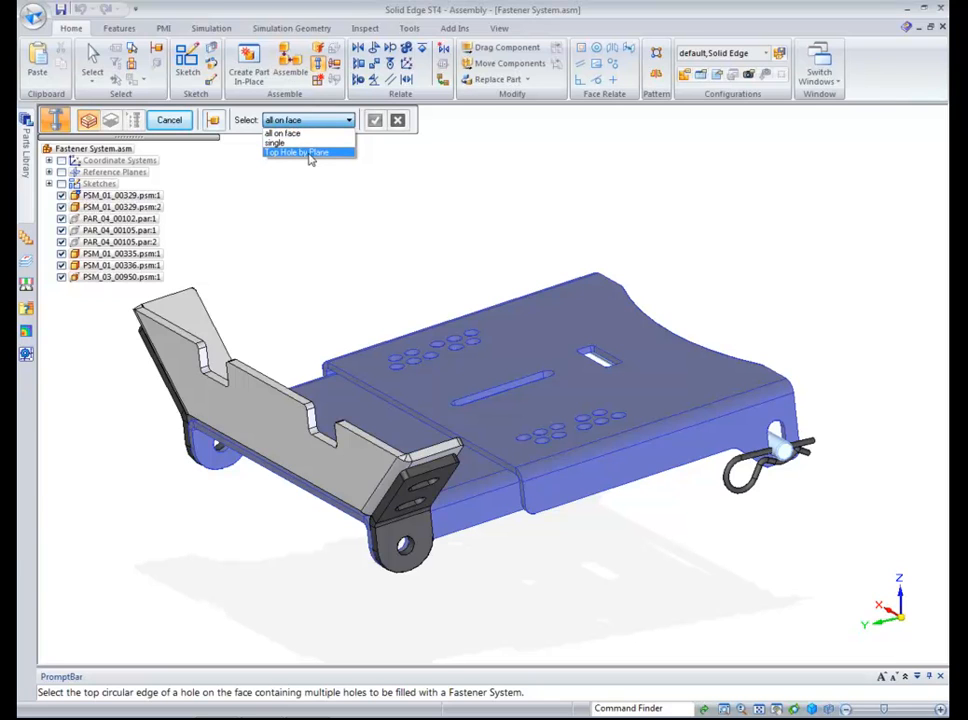
click(283, 133)
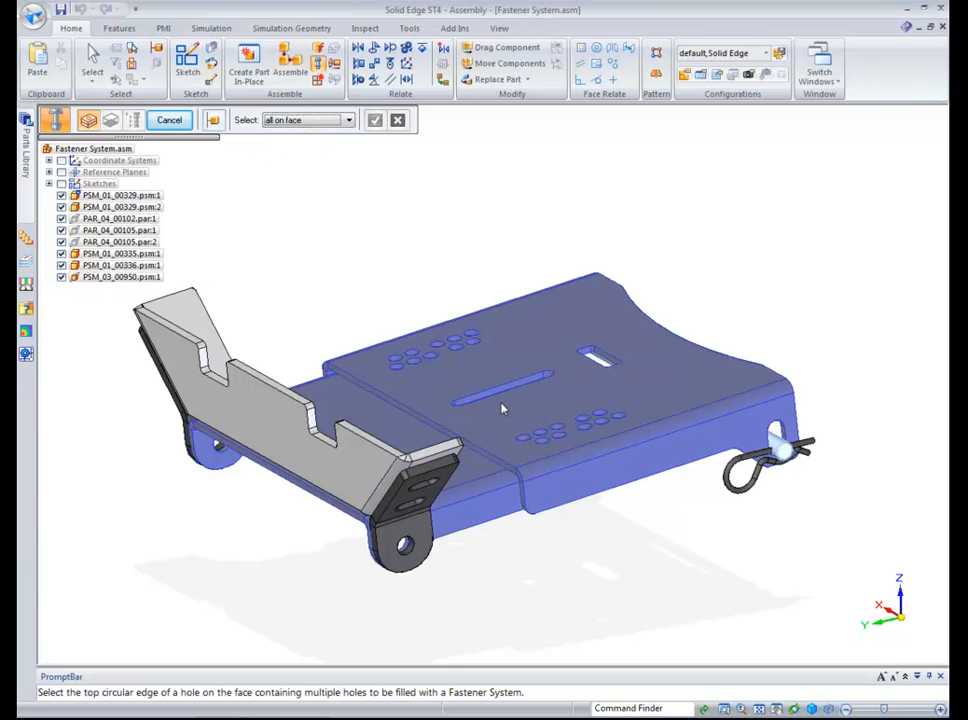
click(545, 448)
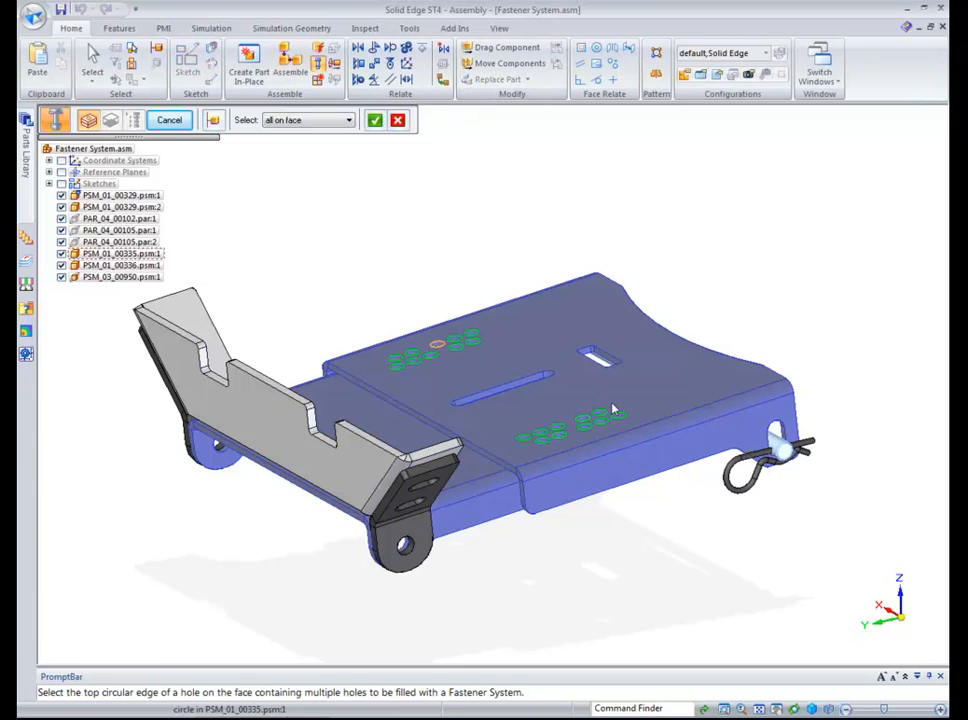
Clear the hole selection, and with the single option define the black bracket's pivot hole as the fastener's top and bottom hole.
click(338, 121)
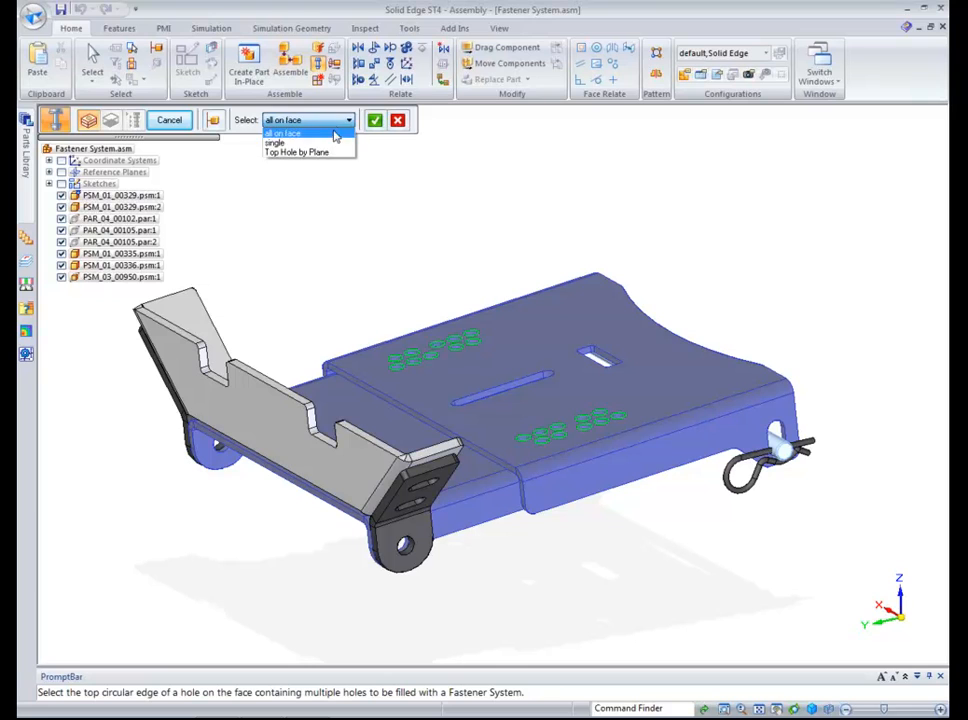
click(278, 143)
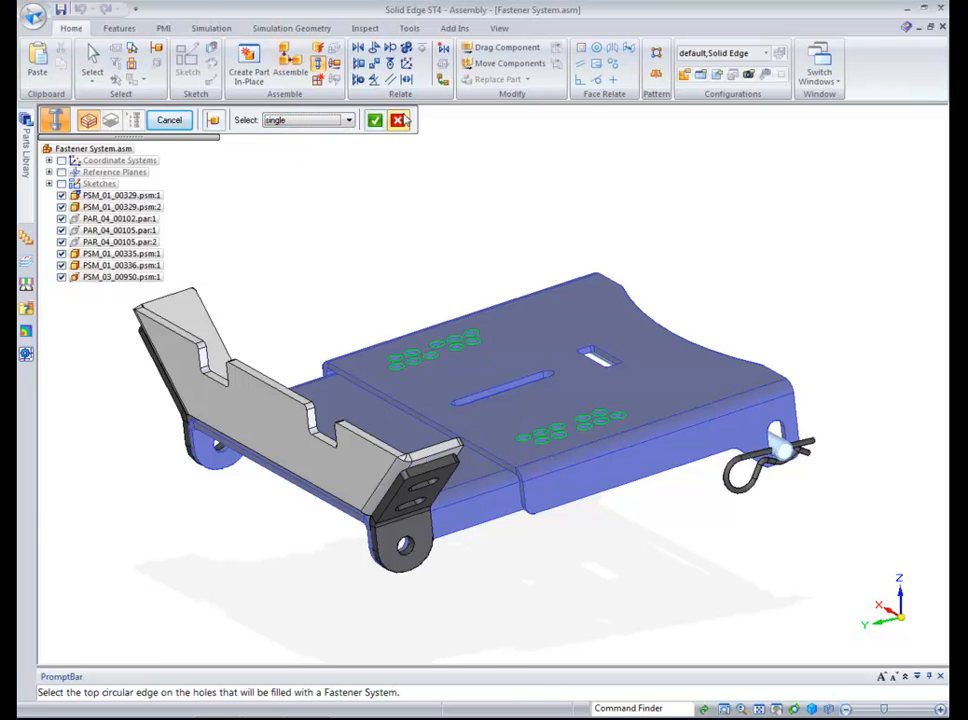
click(406, 553)
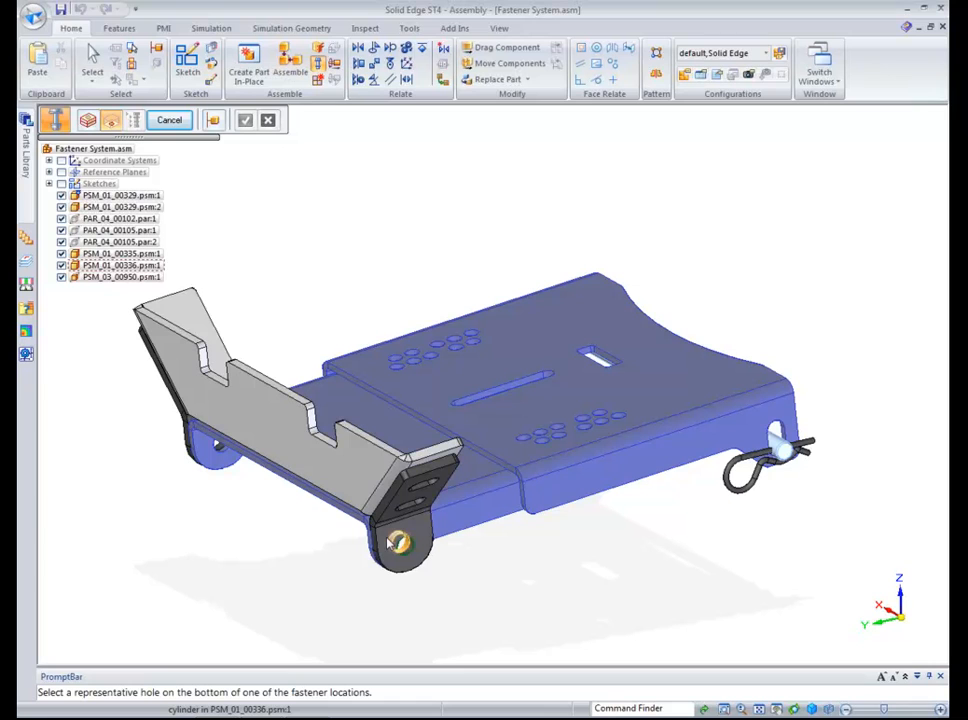
click(398, 541)
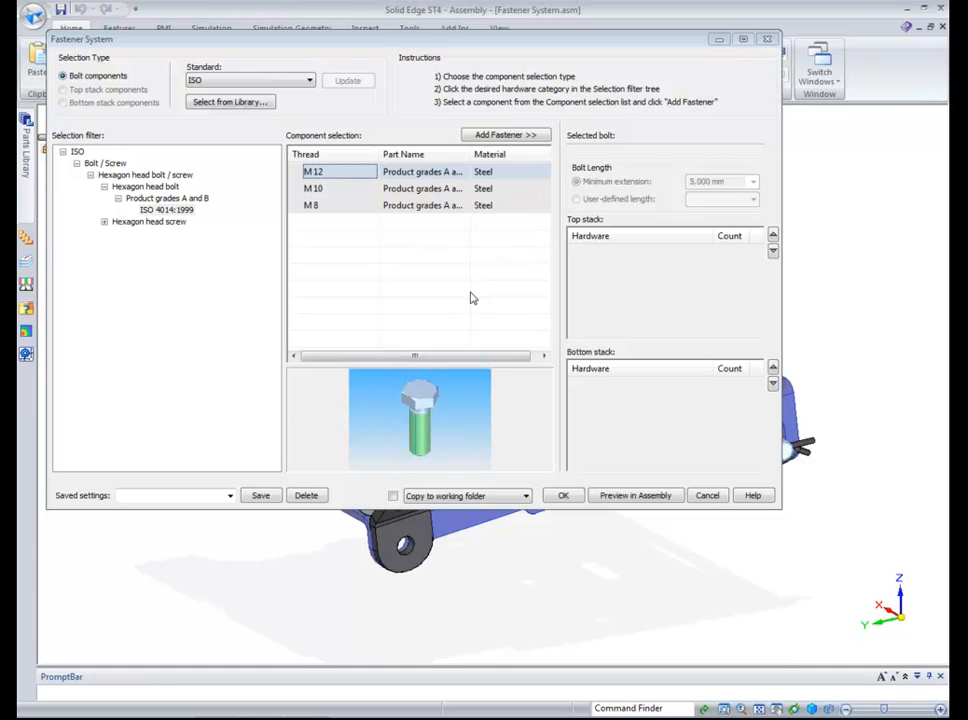
click(513, 498)
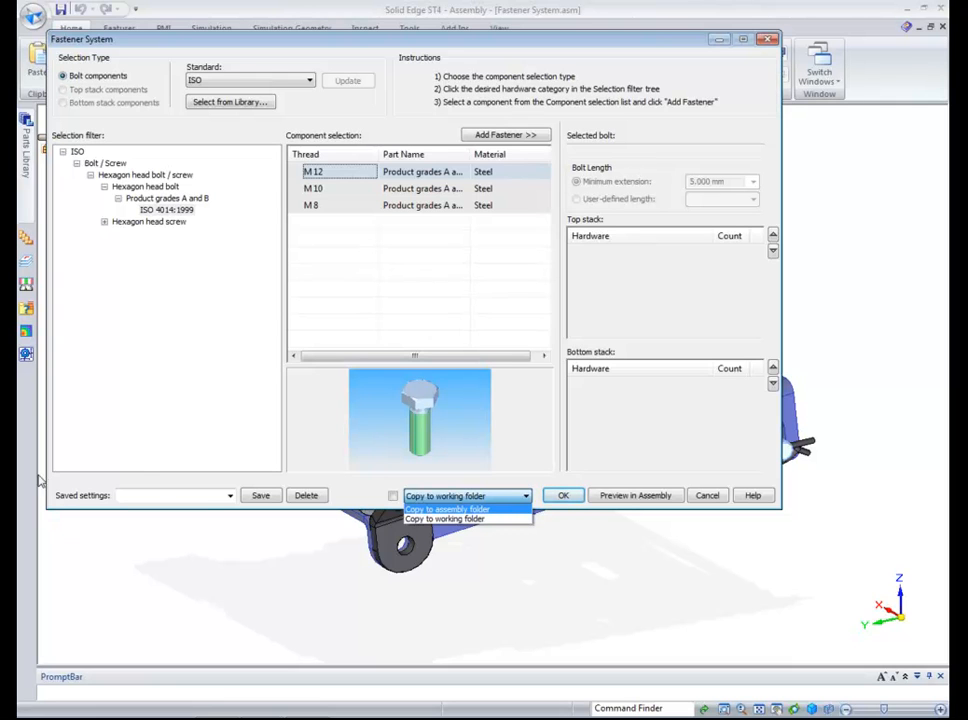
click(211, 502)
click(229, 498)
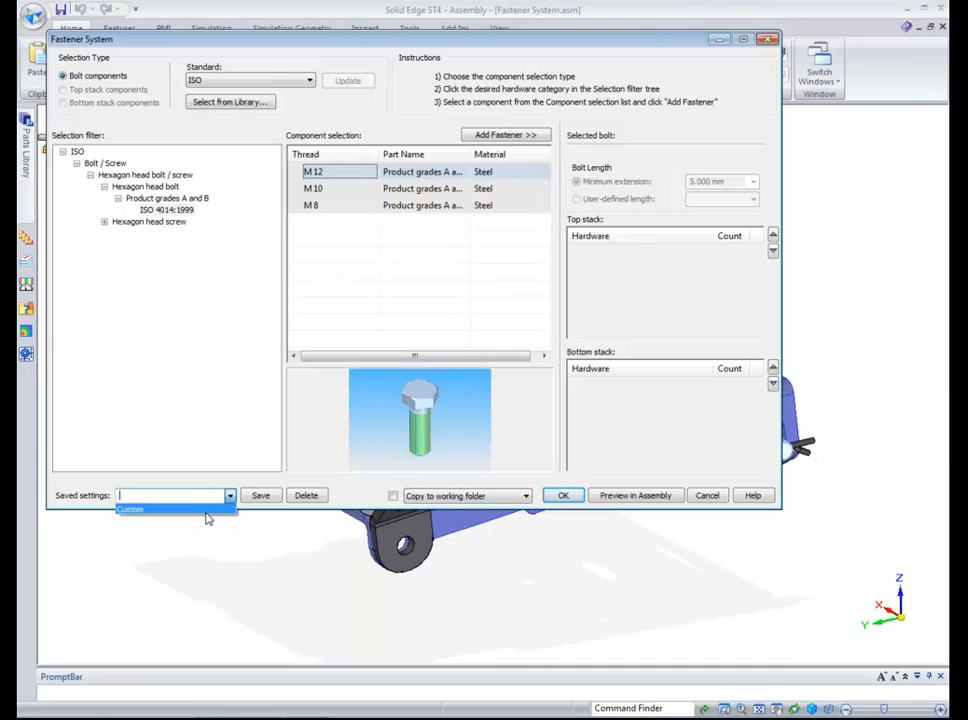
click(161, 484)
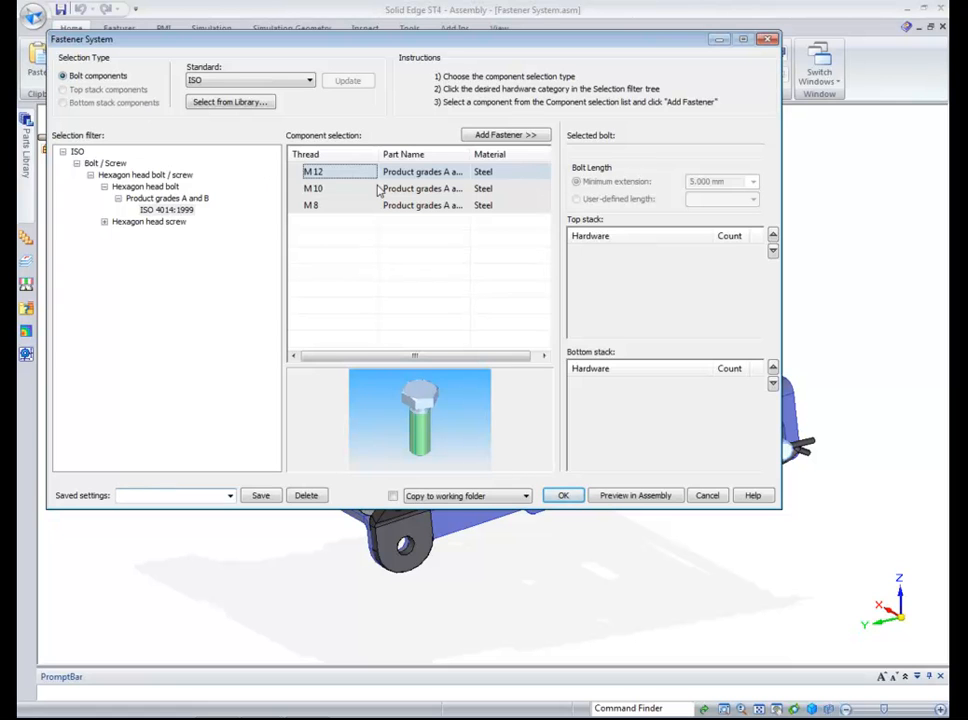
Build the pivot-hole fastener from an M12 ISO 4014:1999 hexagon head bolt and a bottom-stack M12 ISO 4032:1999 nut, and place it.
click(336, 175)
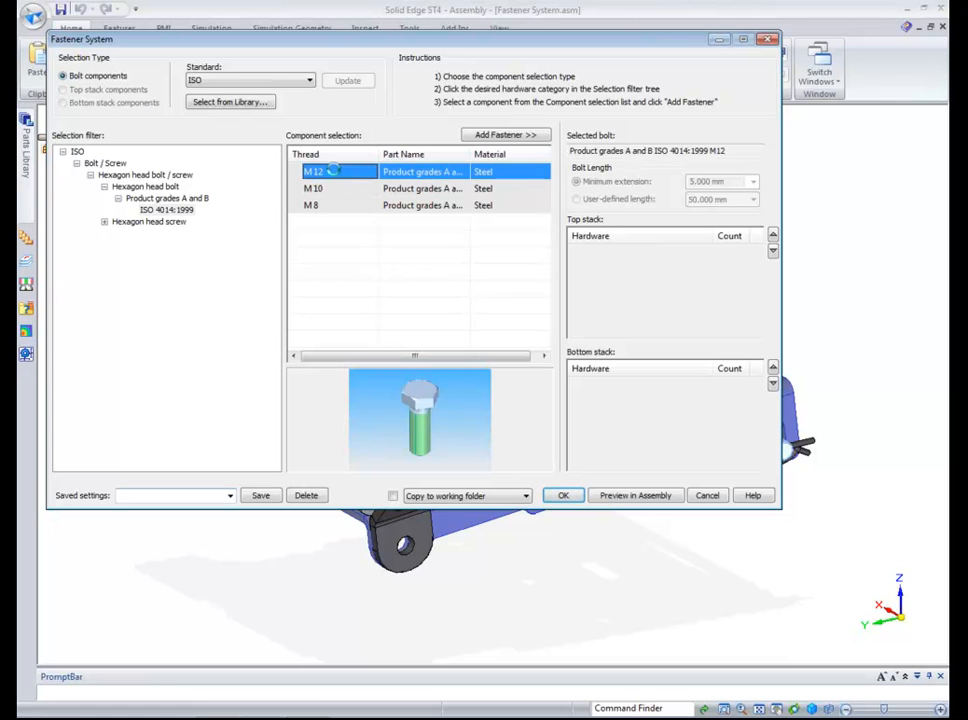
click(104, 103)
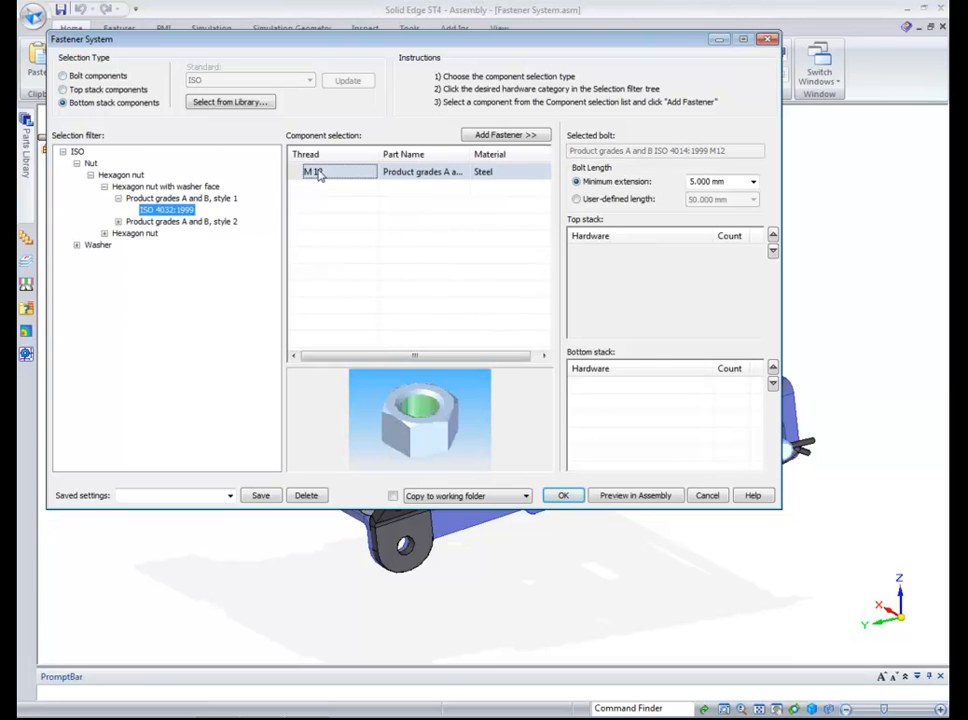
click(318, 173)
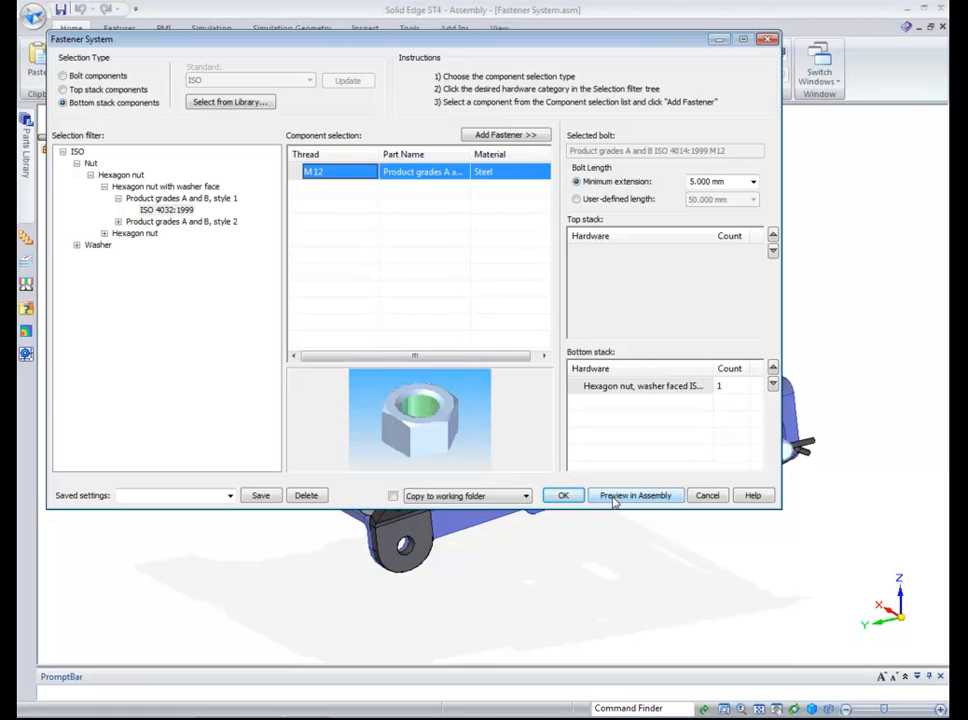
click(562, 496)
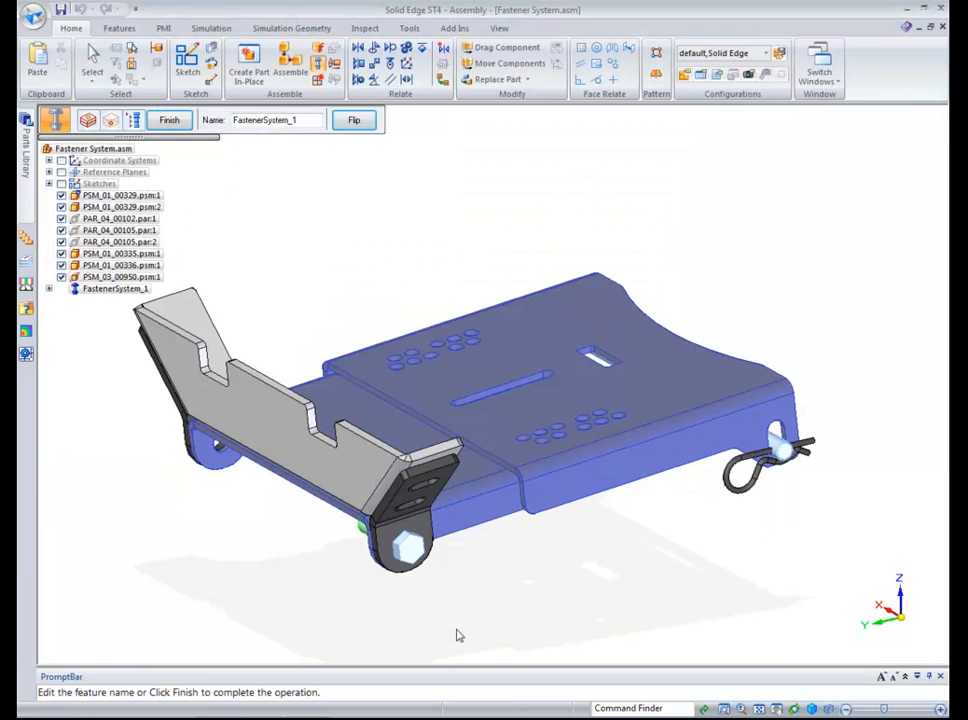
Flip the pivot fastener's direction, flip it back so the bolt head sits outside the black bracket, and finish it.
middle_drag(392, 549, 545, 498)
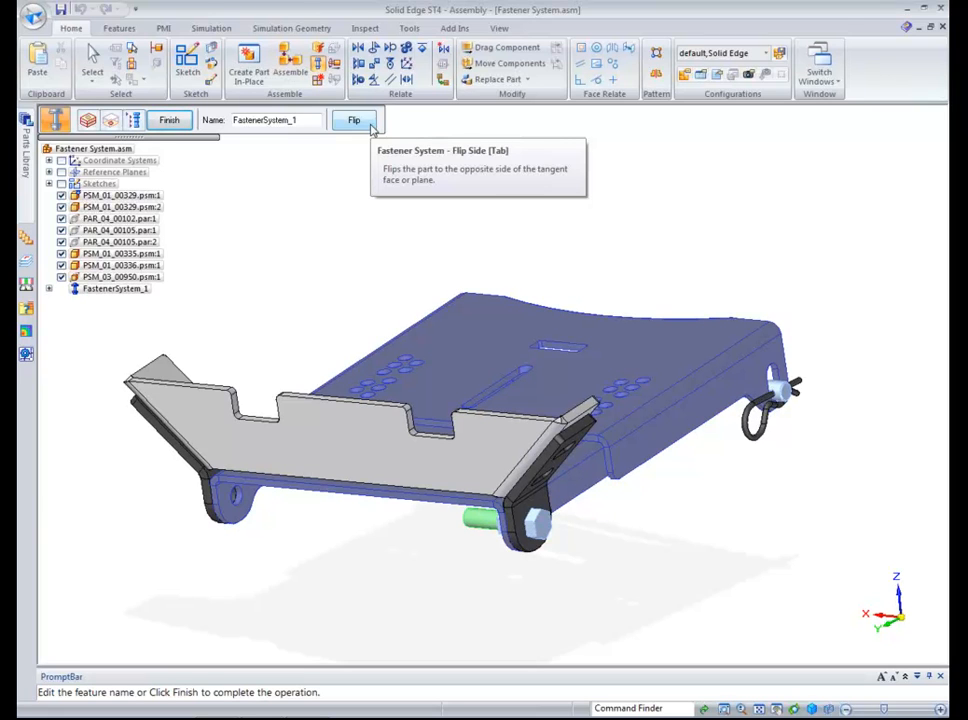
click(370, 124)
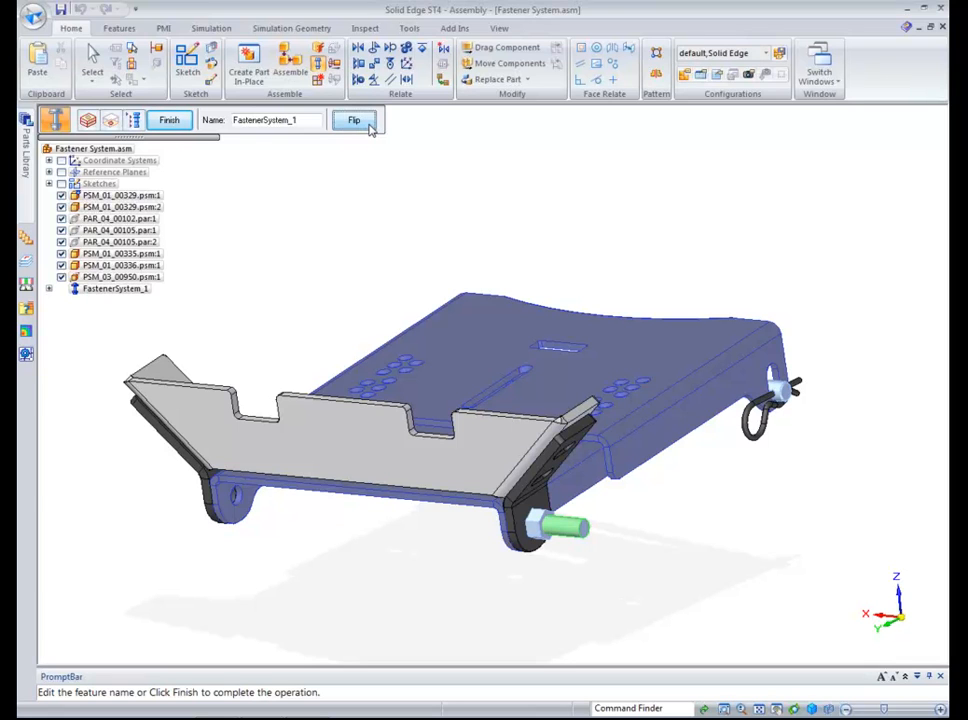
click(370, 124)
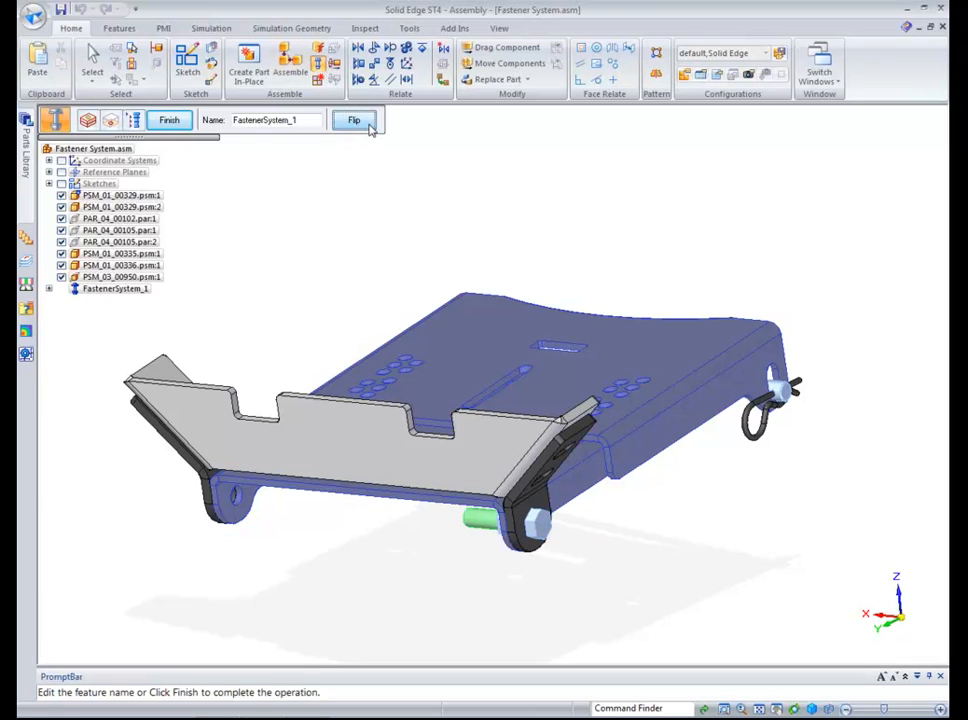
middle_drag(418, 468, 190, 136)
click(174, 122)
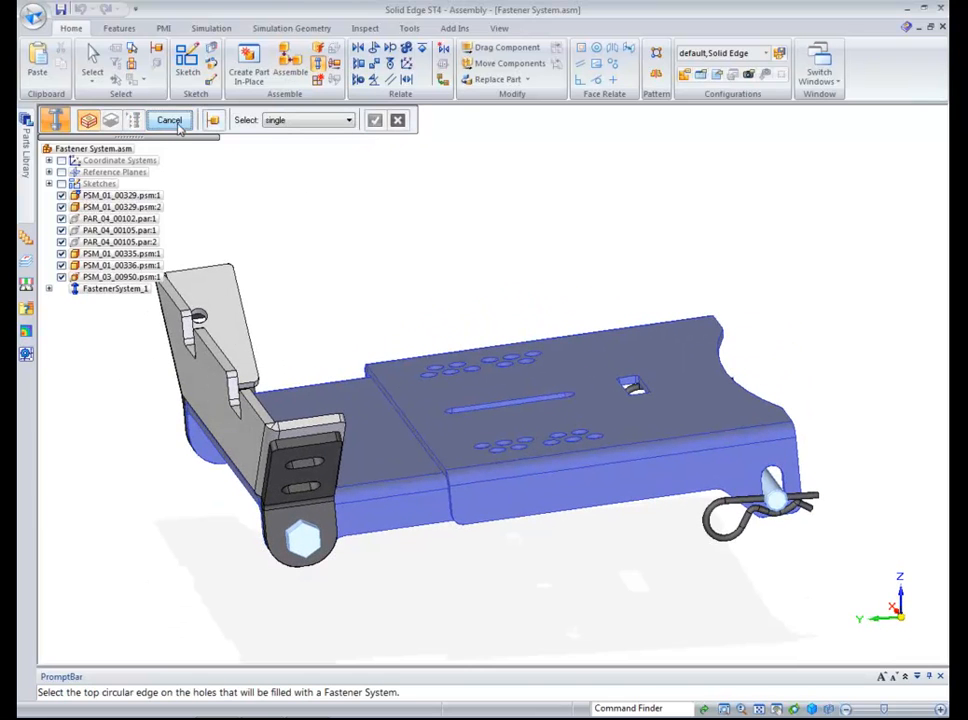
With Top Hole by Plane, pick the black bracket's slotted face as top plane and the hole behind its upper slot as bottom hole.
scroll(305, 505, up, 5)
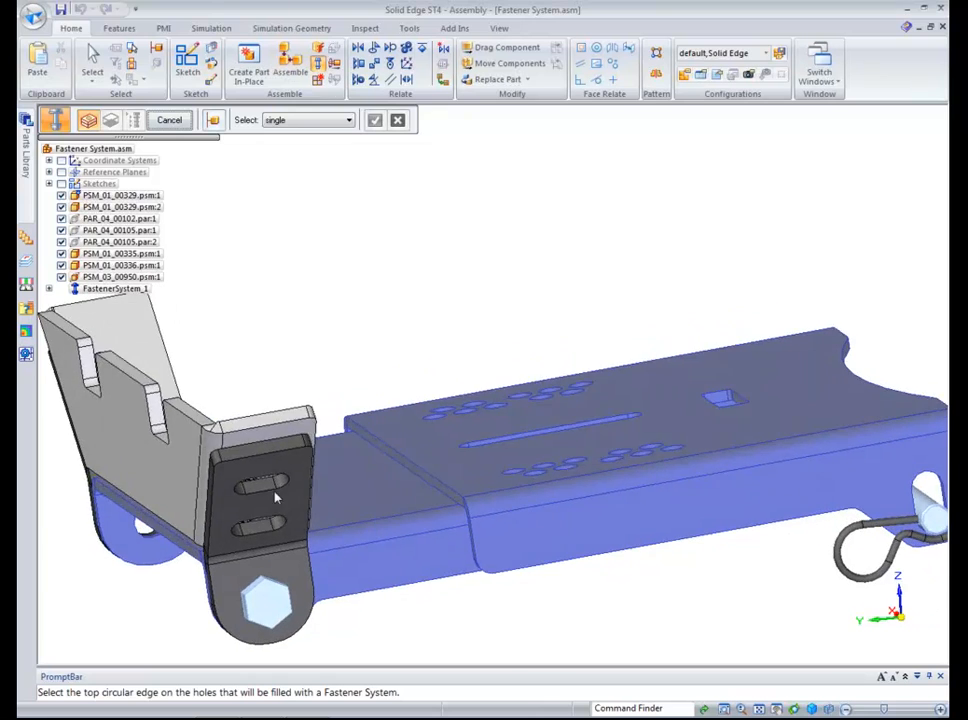
middle_drag(227, 428, 211, 368)
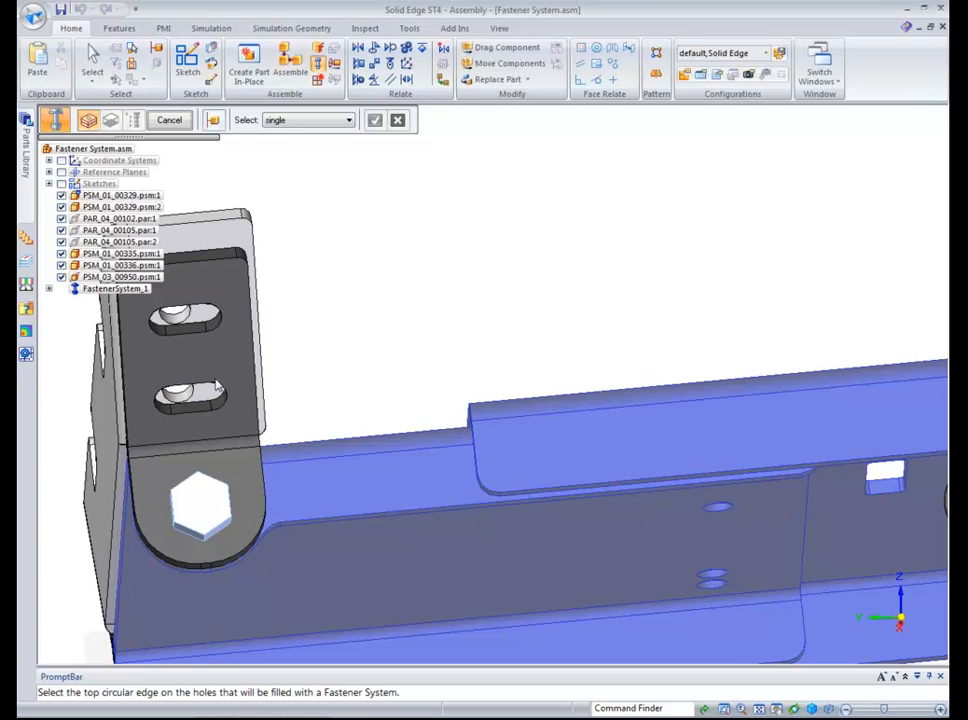
click(310, 120)
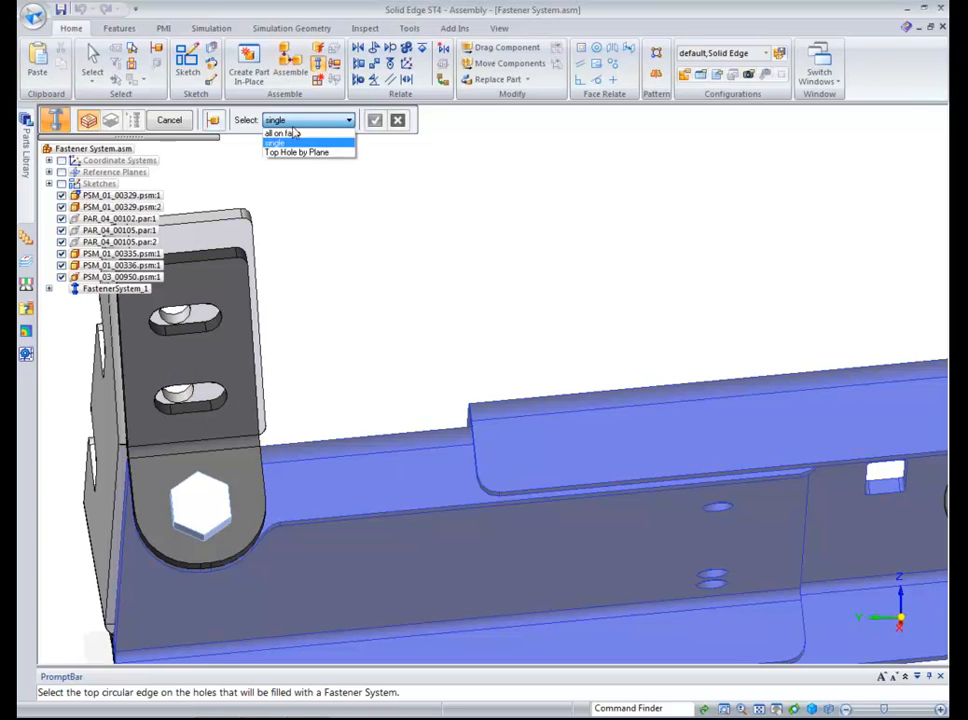
click(310, 153)
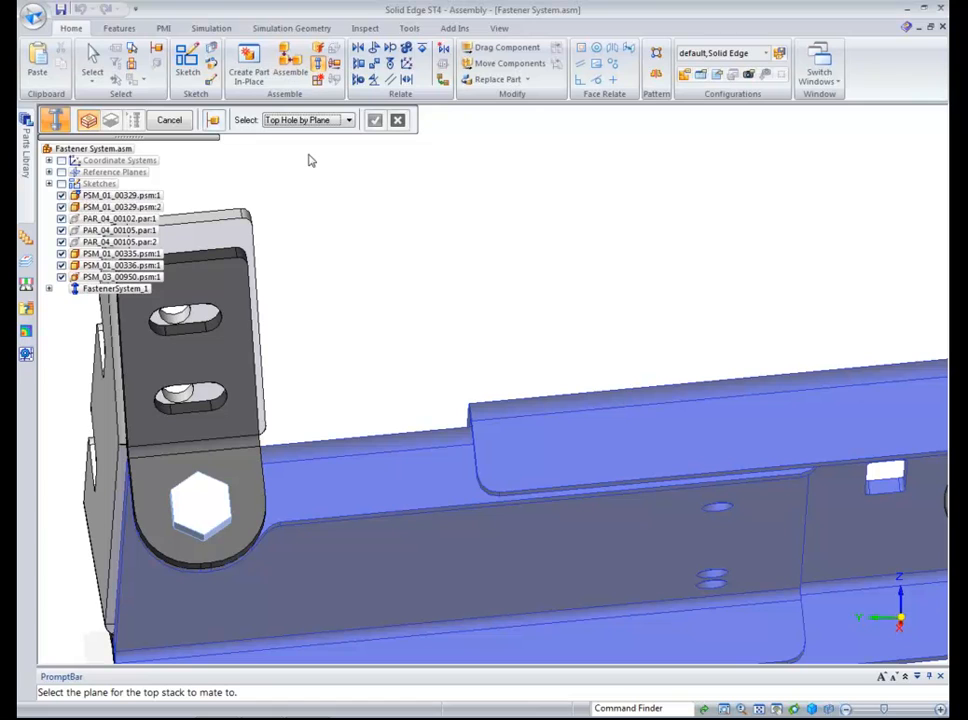
click(240, 348)
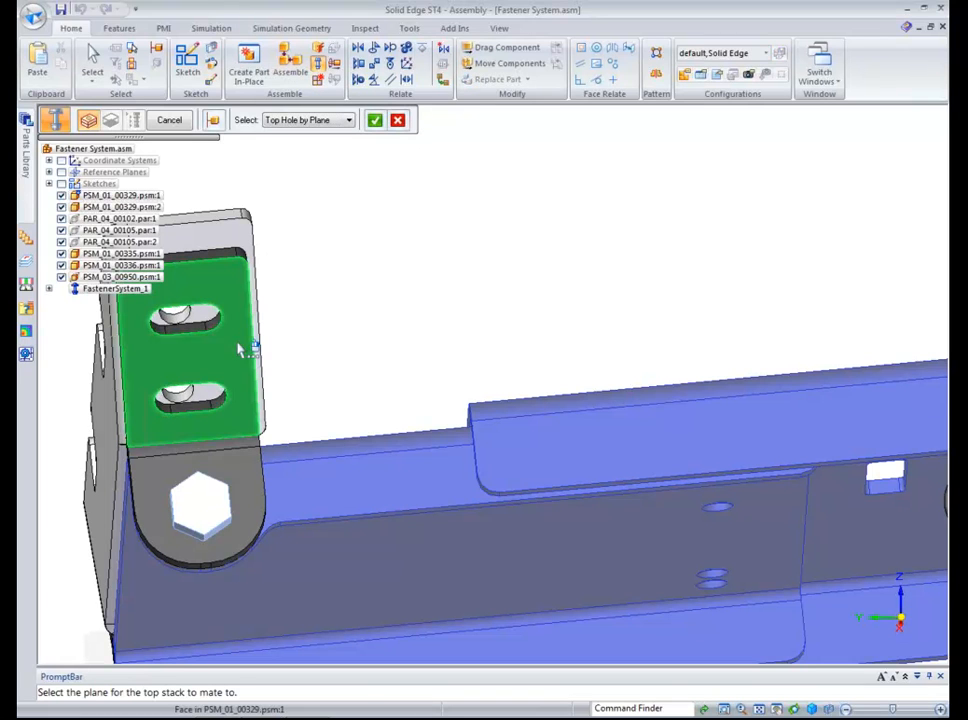
click(172, 320)
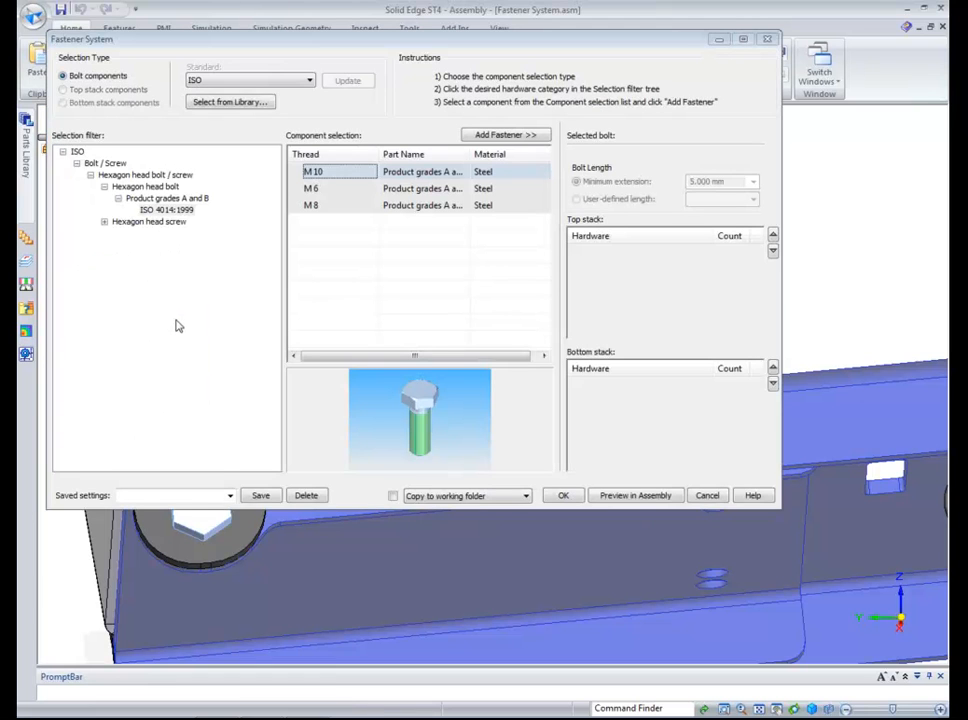
Choose the M10 ISO 4014:1999 bolt and add a size 10 ISO 7090 washer to the top stack.
click(332, 176)
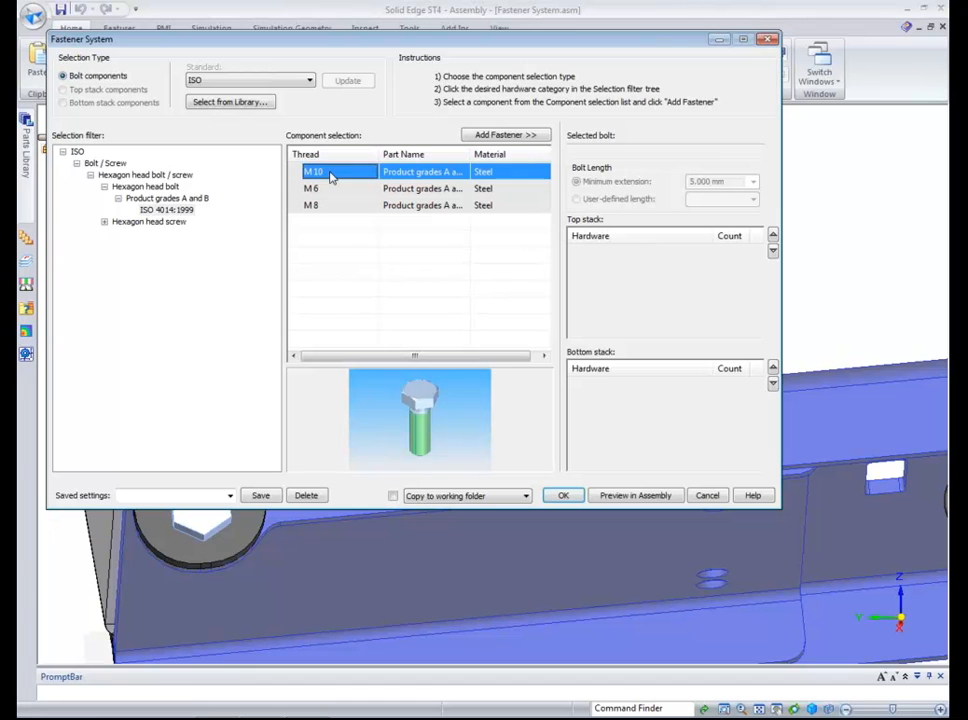
click(64, 89)
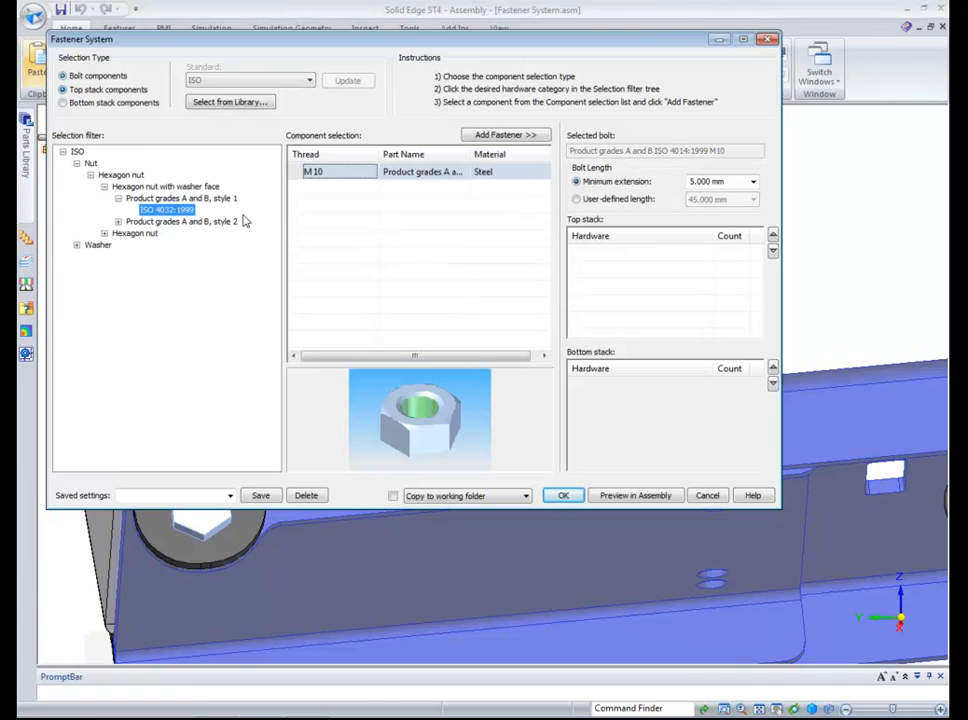
click(98, 245)
Add a size 10 ISO 7090 washer and an M10 ISO 4032:1999 hexagon nut to the bottom stack.
click(64, 102)
click(99, 245)
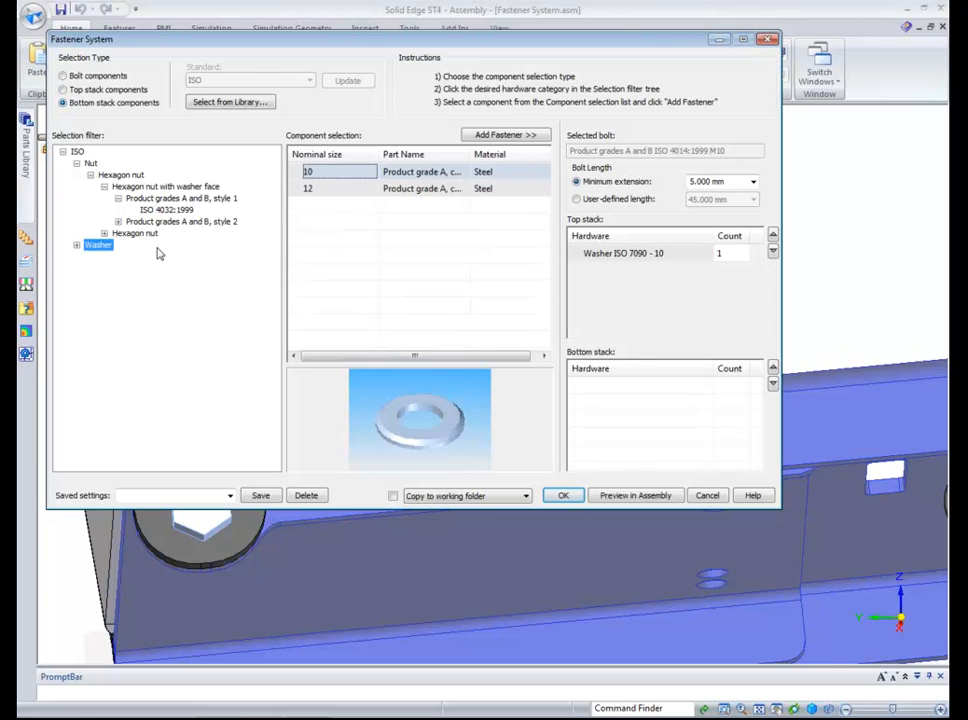
double_click(345, 172)
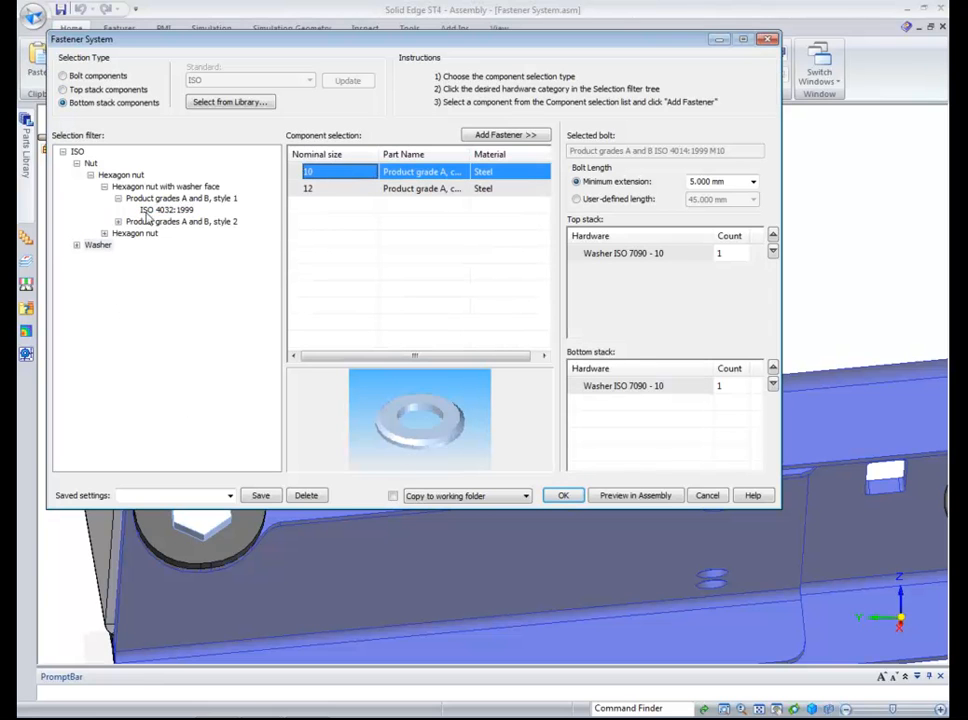
click(152, 210)
double_click(329, 172)
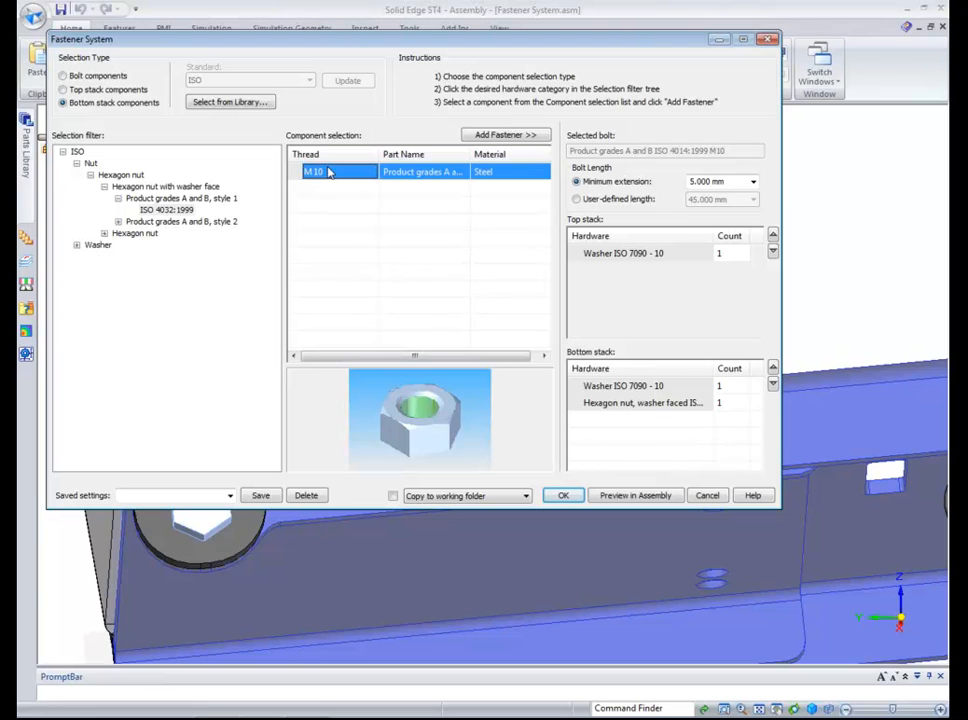
Save the current hardware combination as the setting Custom 1.
click(219, 496)
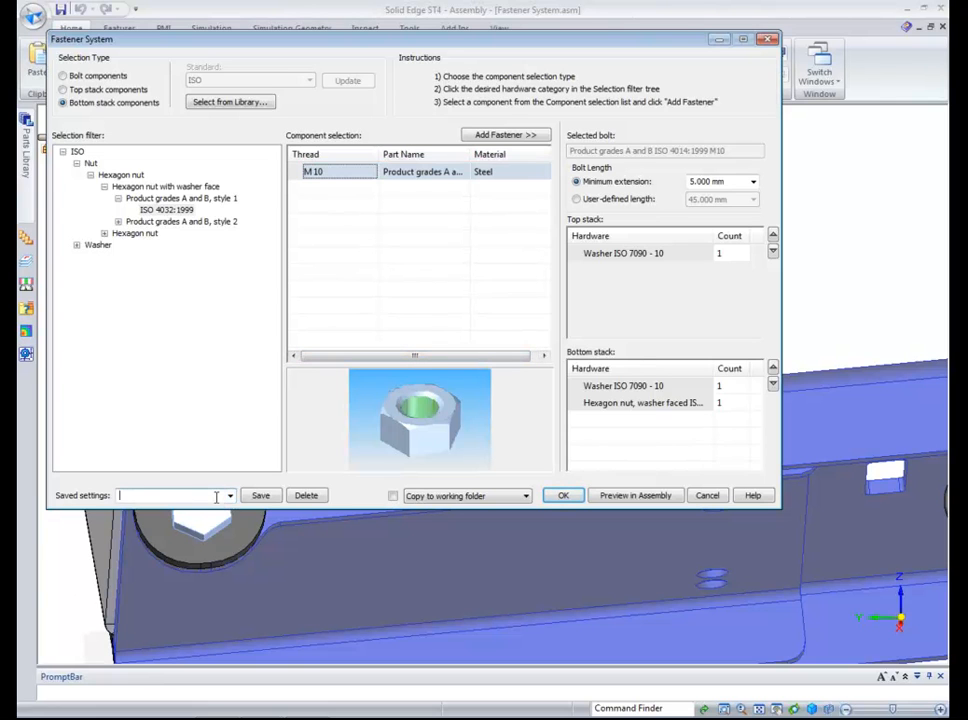
text(Custom 1)
click(271, 500)
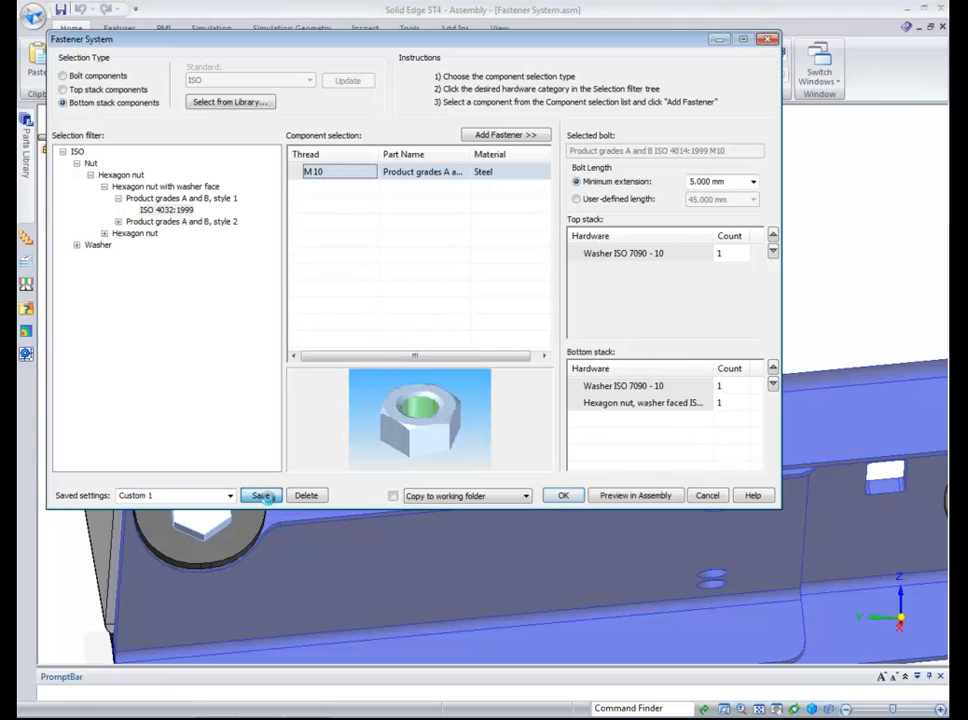
Place the M10 fastener in the bracket's upper slot and finish it.
click(574, 496)
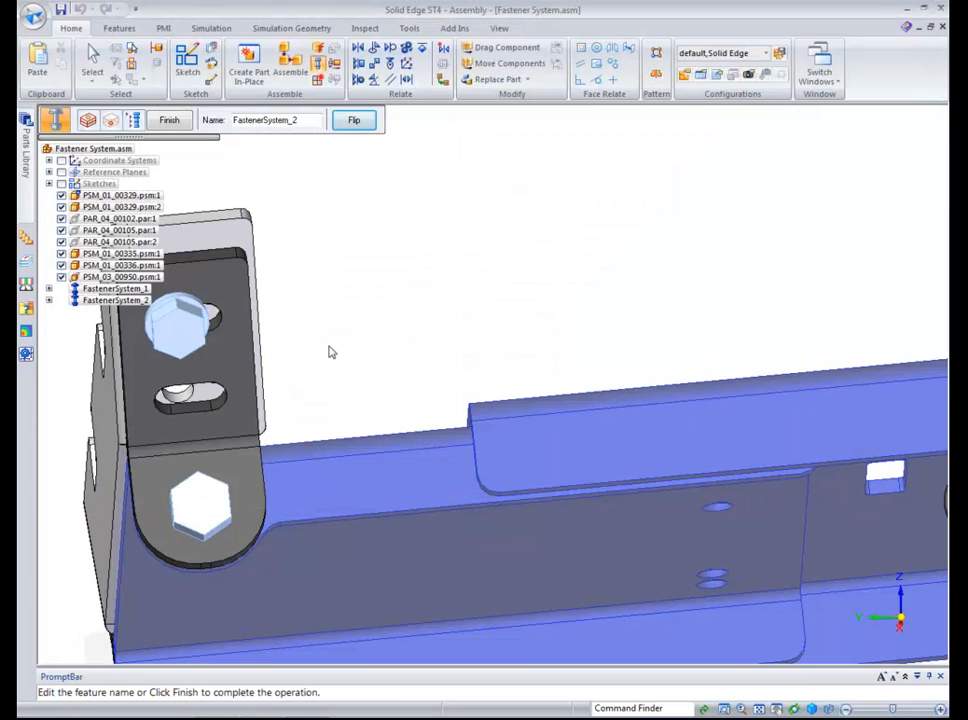
middle_click(329, 347)
middle_click(329, 347)
middle_drag(291, 424, 208, 214)
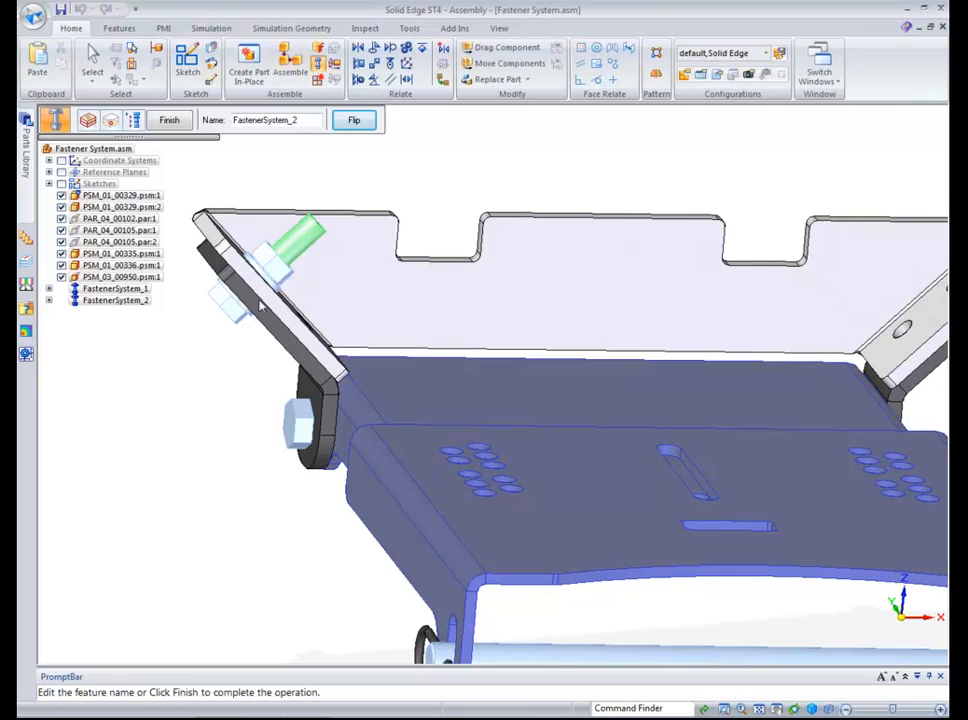
middle_drag(220, 405, 240, 375)
click(167, 121)
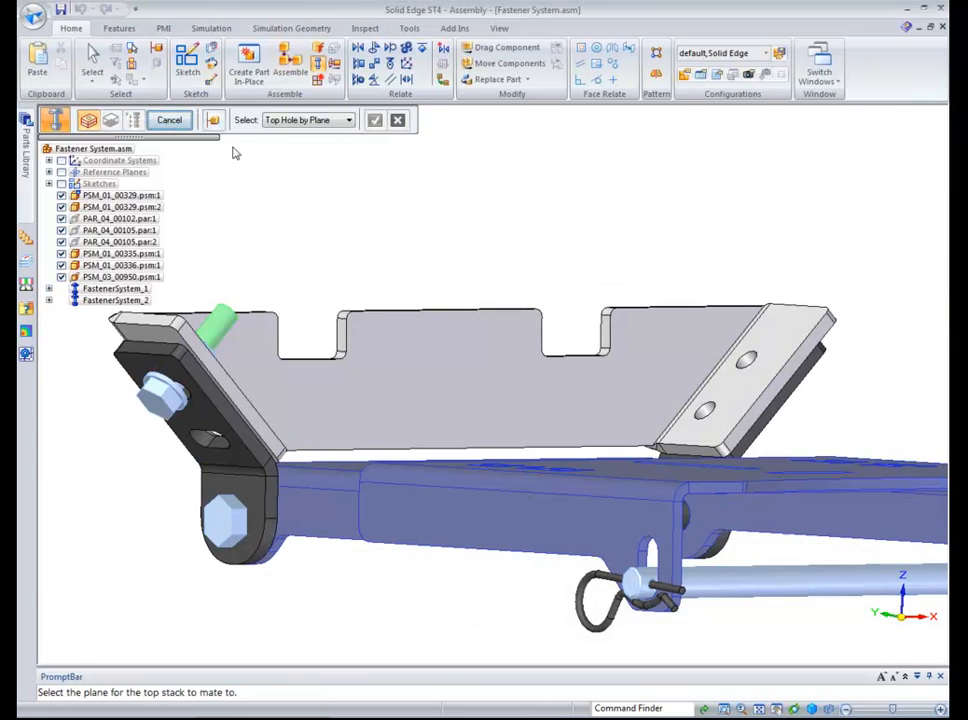
Pick the bracket's slotted face as the top plane and the hole behind its lower slot as the bottom hole.
middle_drag(233, 489, 248, 486)
click(228, 452)
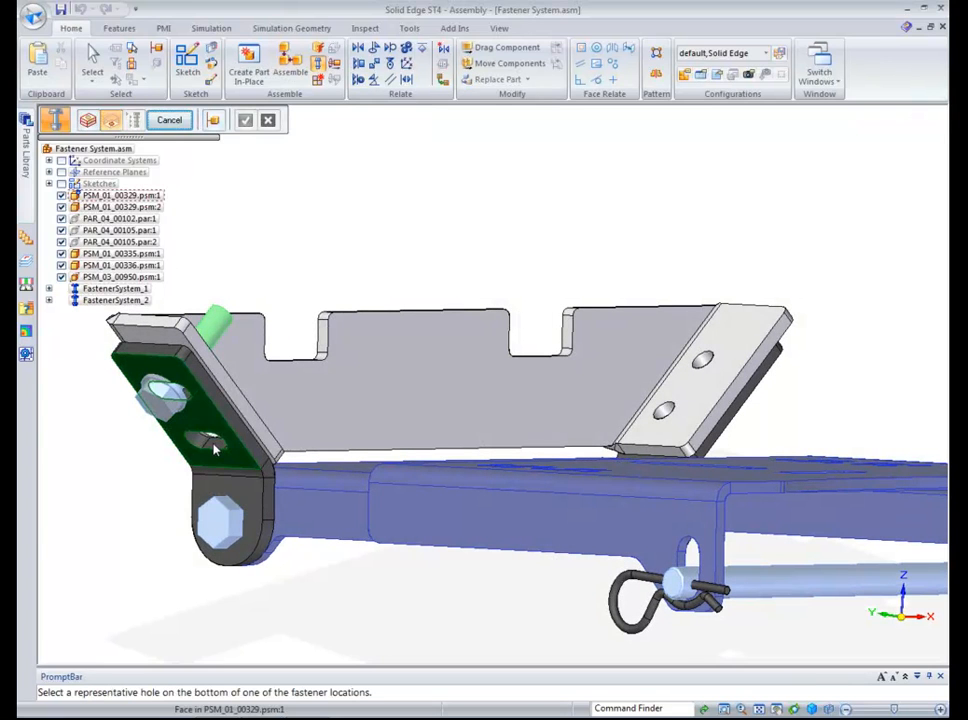
click(213, 439)
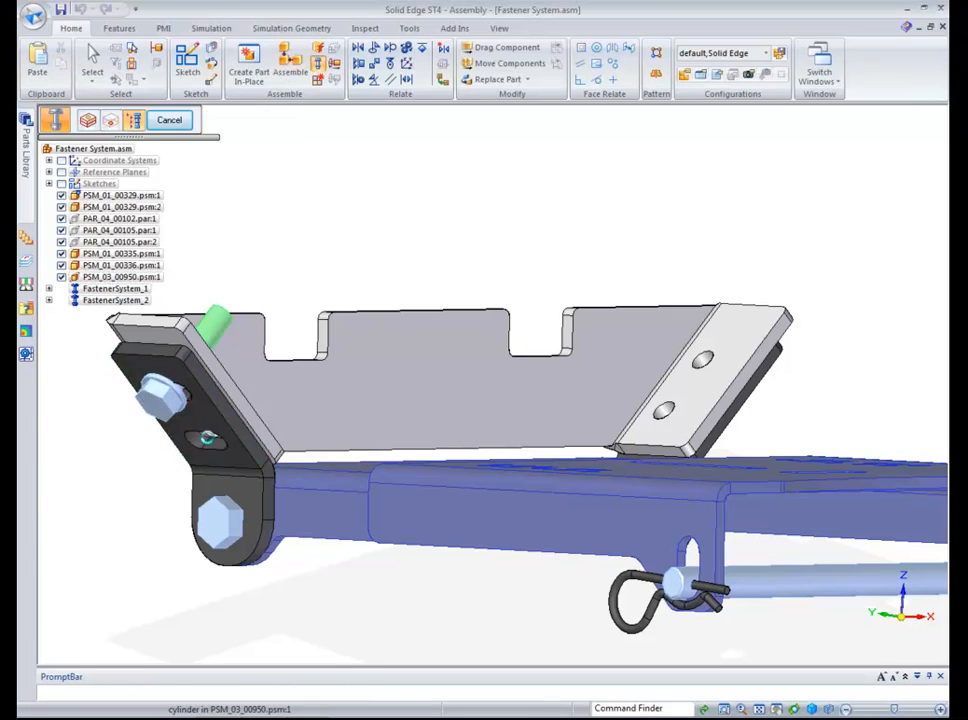
Load the saved setting Custom 1 and place its fastener in the bracket's lower slot.
click(230, 495)
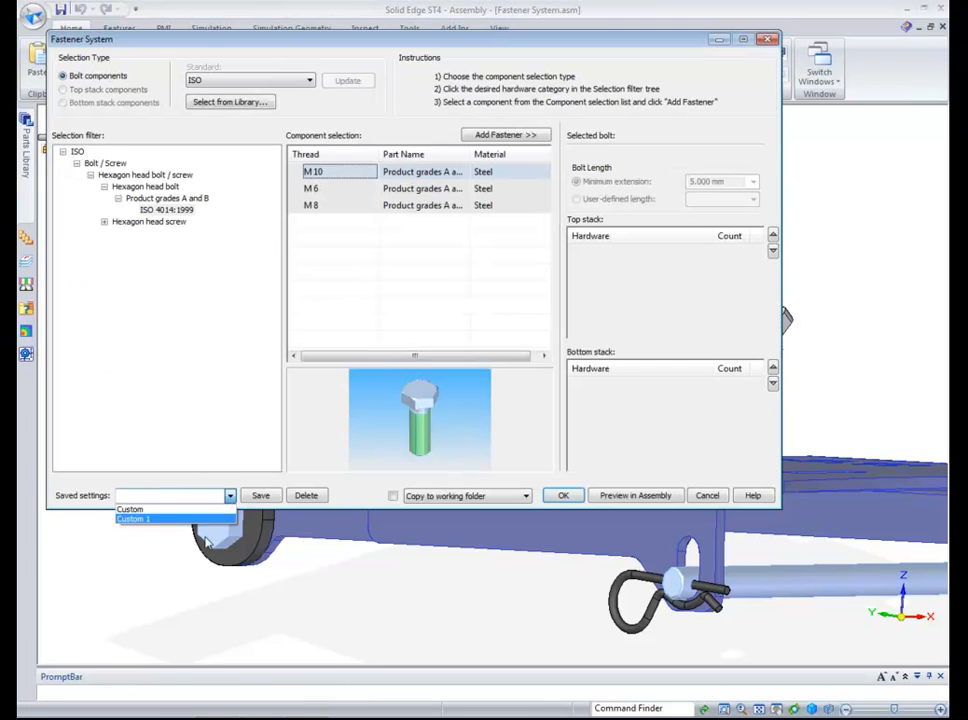
click(170, 520)
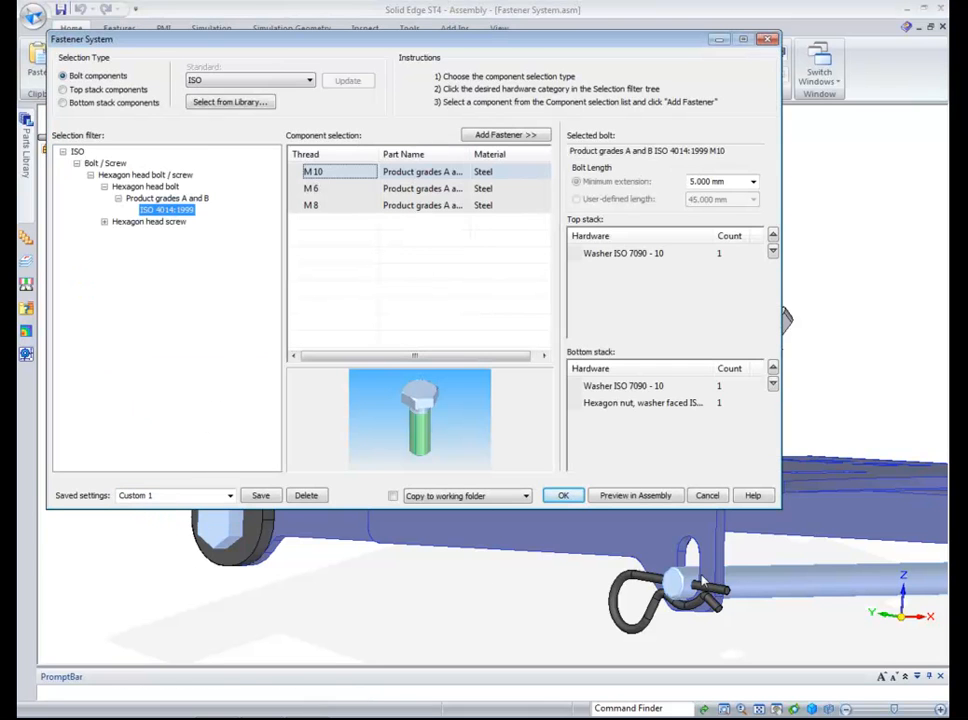
click(564, 496)
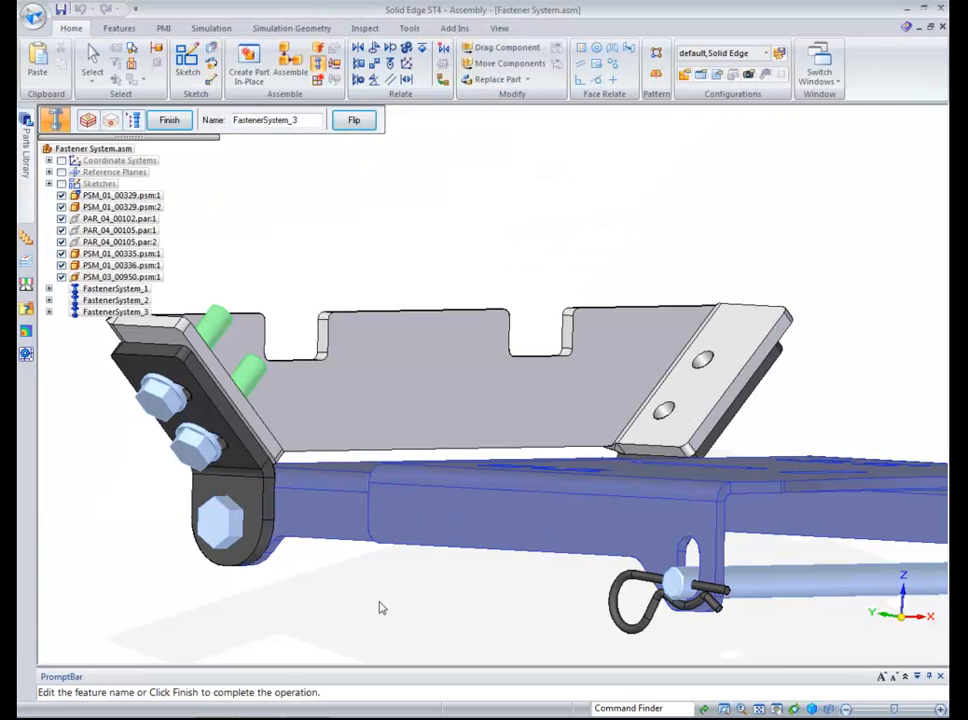
Close the Fastener System assembly without saving changes and switch to the ElectricRazor assembly.
key(ctrl+f)
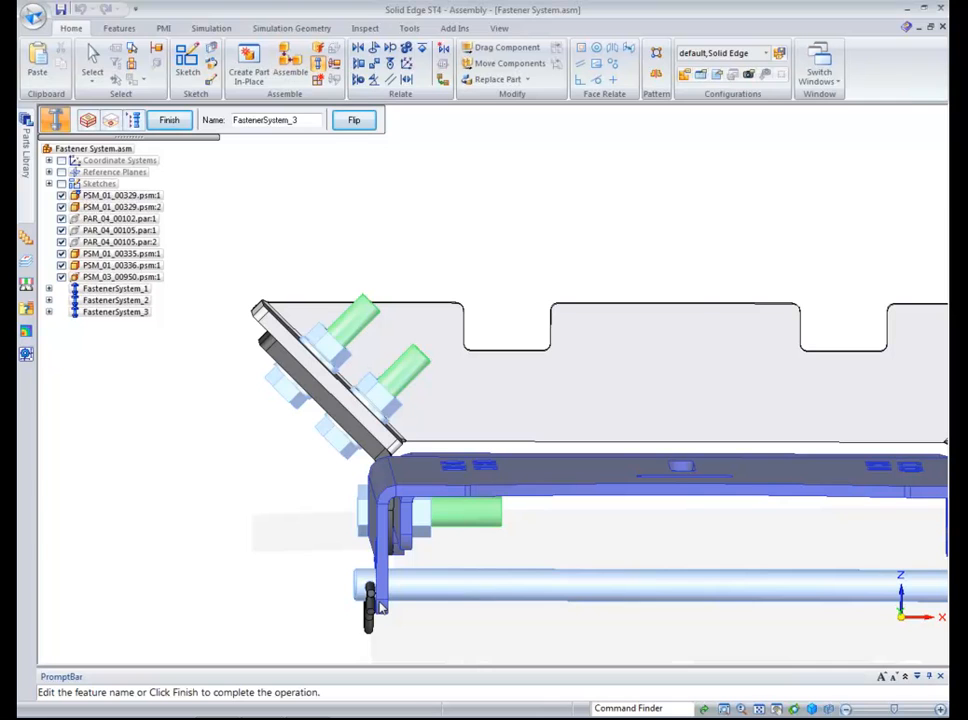
middle_drag(549, 350, 686, 172)
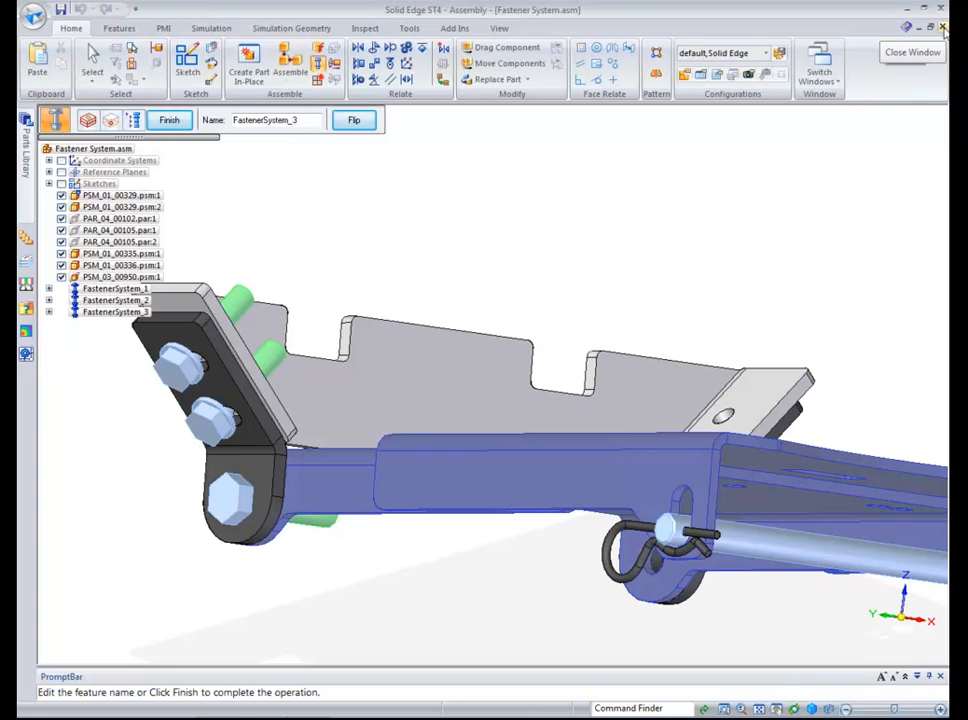
click(941, 28)
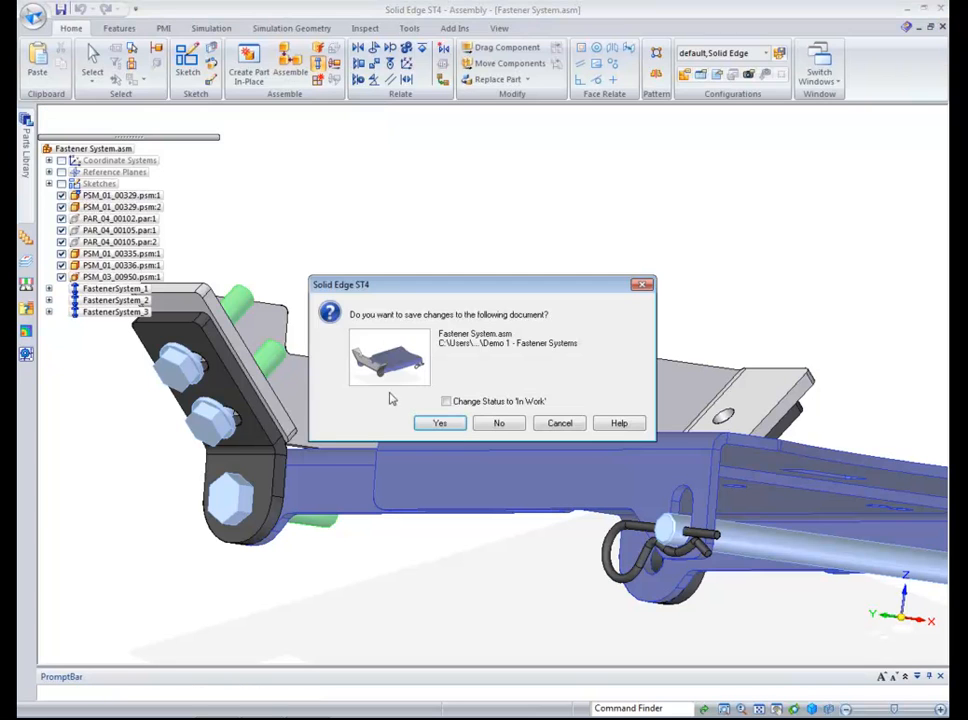
click(495, 422)
click(511, 397)
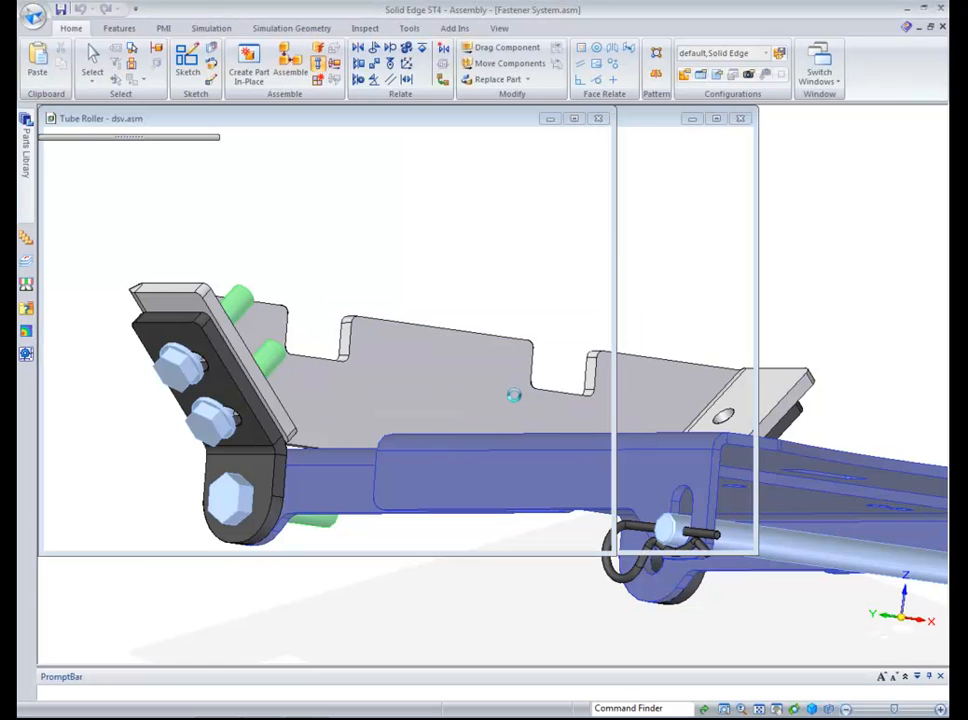
click(826, 72)
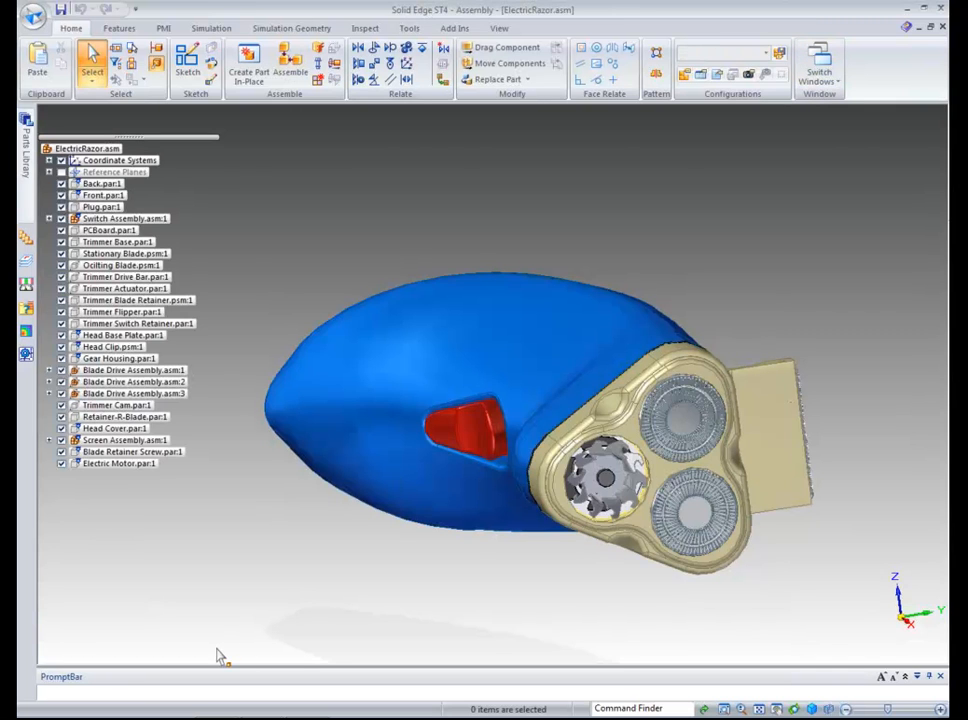
Hide the razor's front housing, Front.par, to expose the internal components.
click(503, 31)
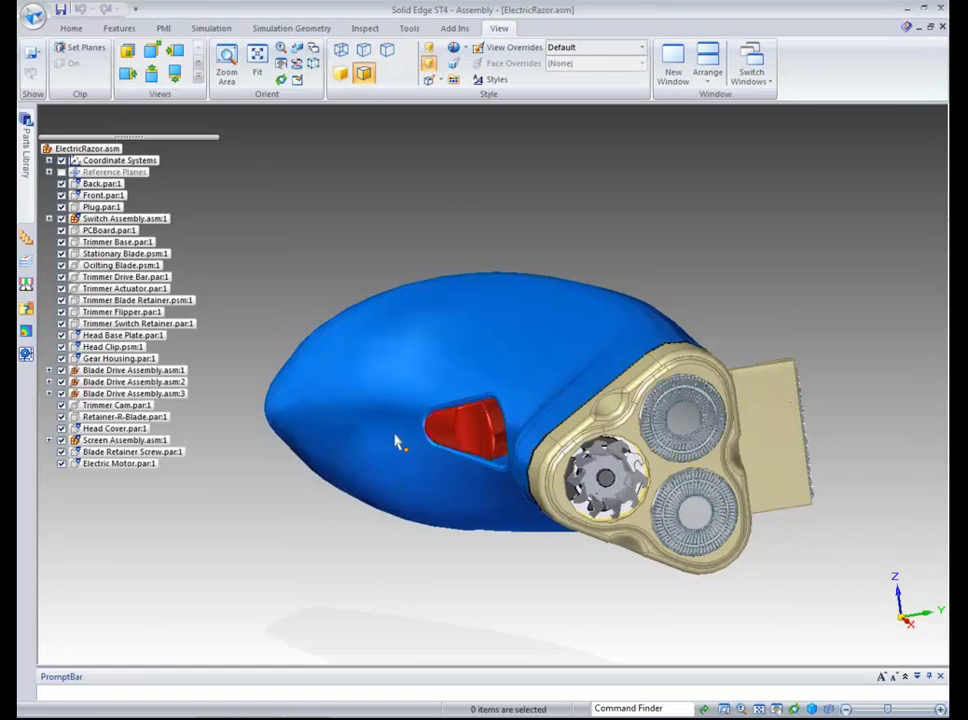
click(400, 365)
right_click(400, 365)
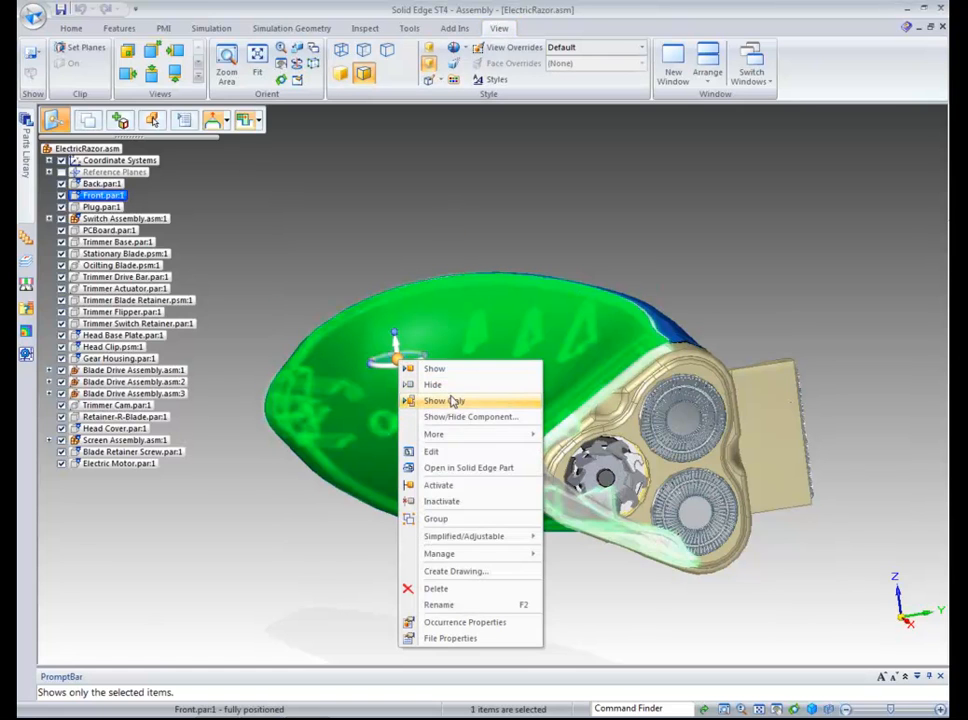
click(449, 388)
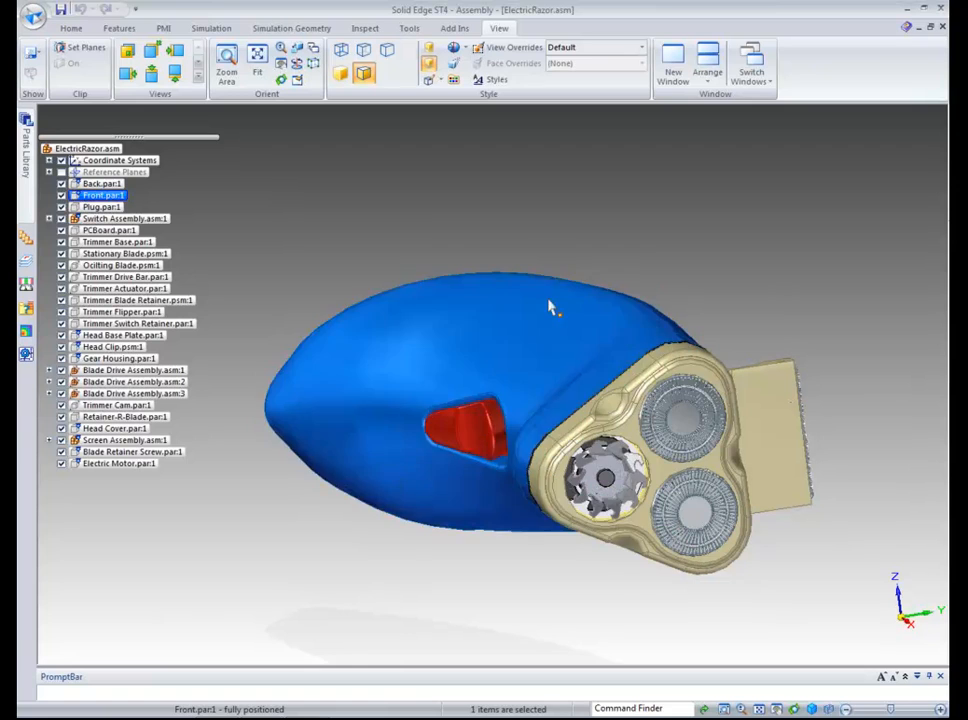
Preview the High Quality view override on the razor and set the view style to Rendering.
click(642, 49)
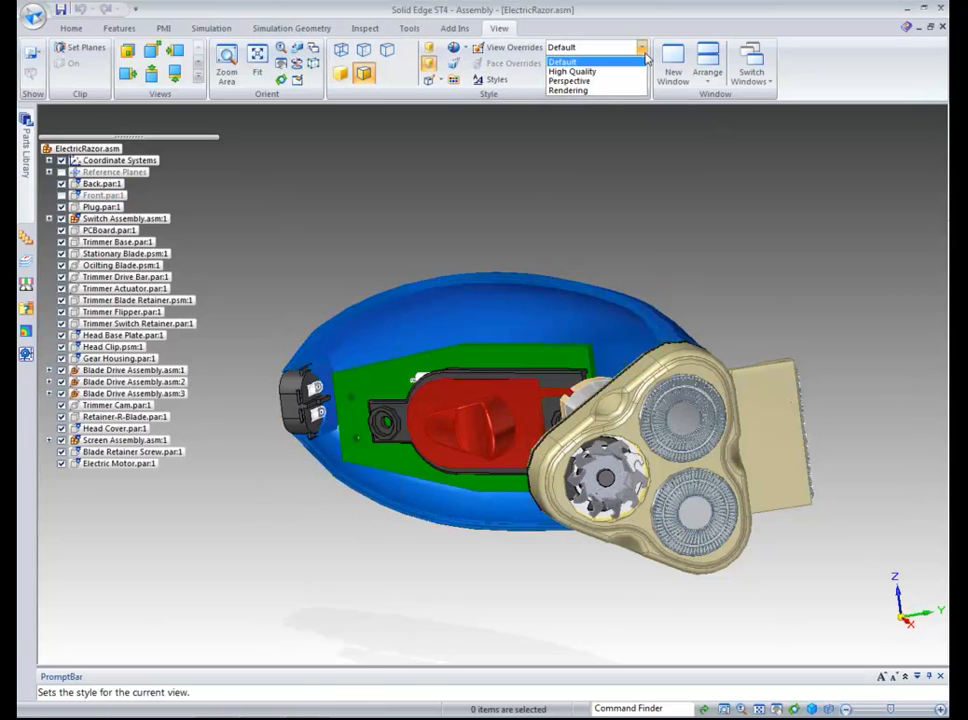
click(614, 73)
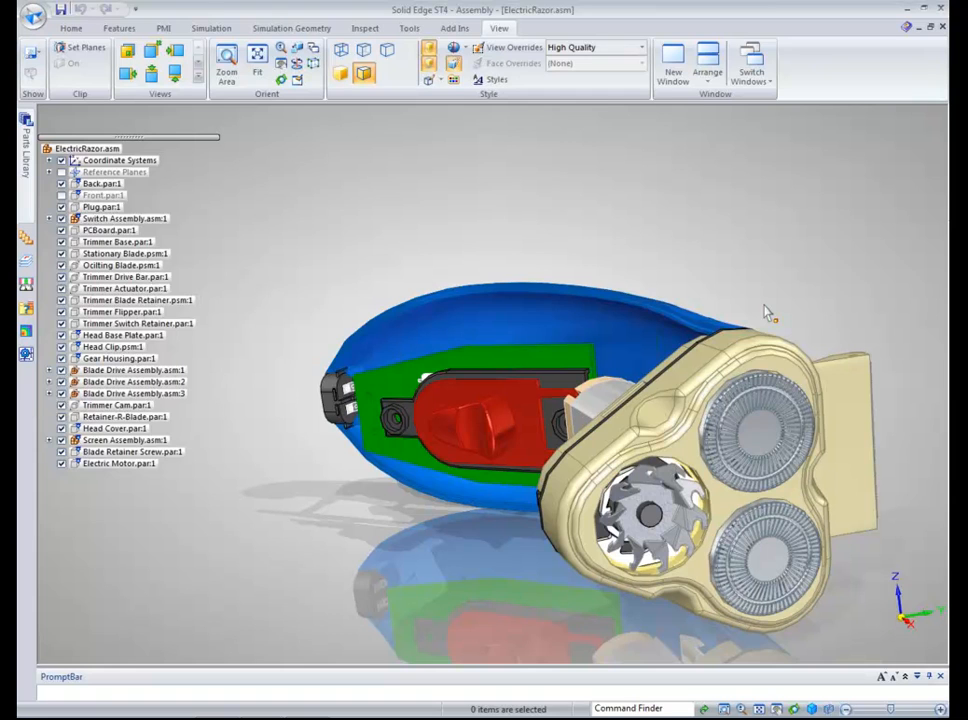
click(642, 48)
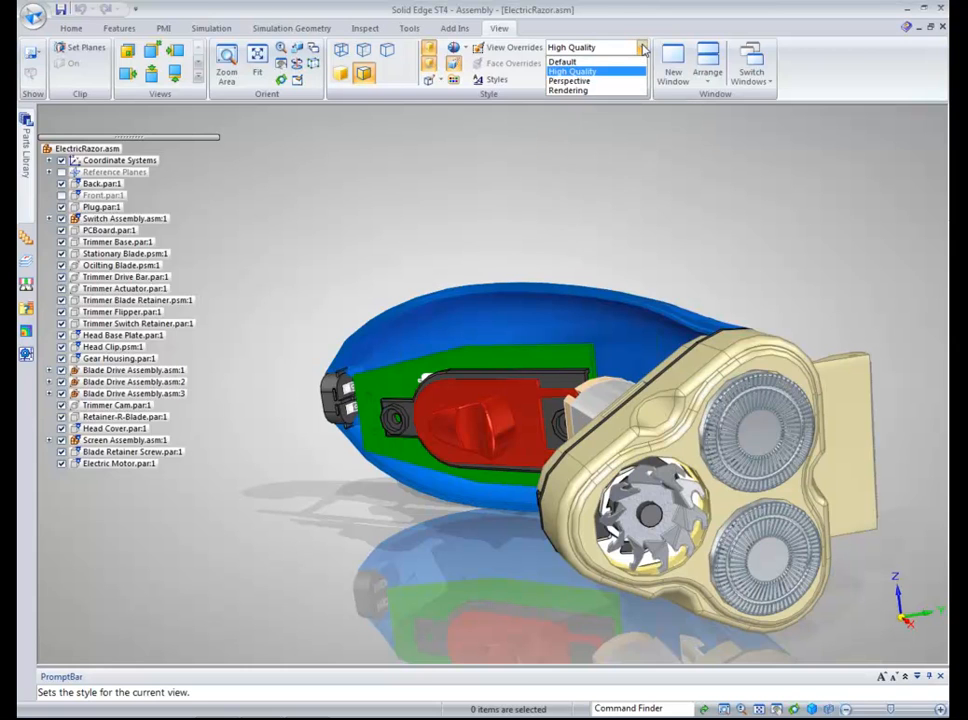
click(592, 92)
click(592, 91)
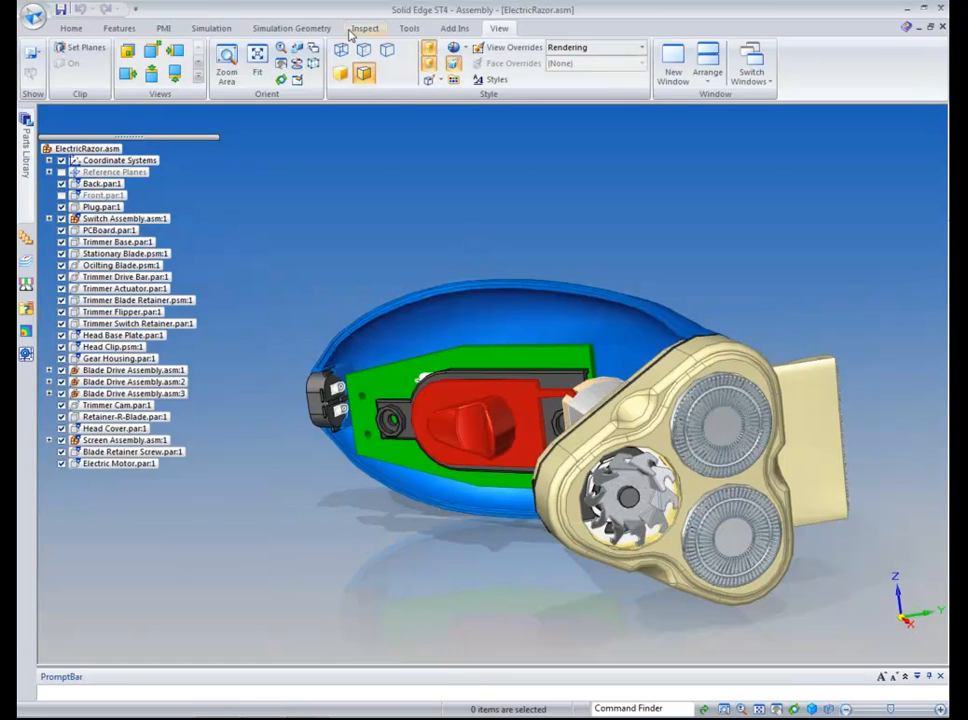
Open the Explode-Render-Animate environment and render the whole razor scene.
click(409, 28)
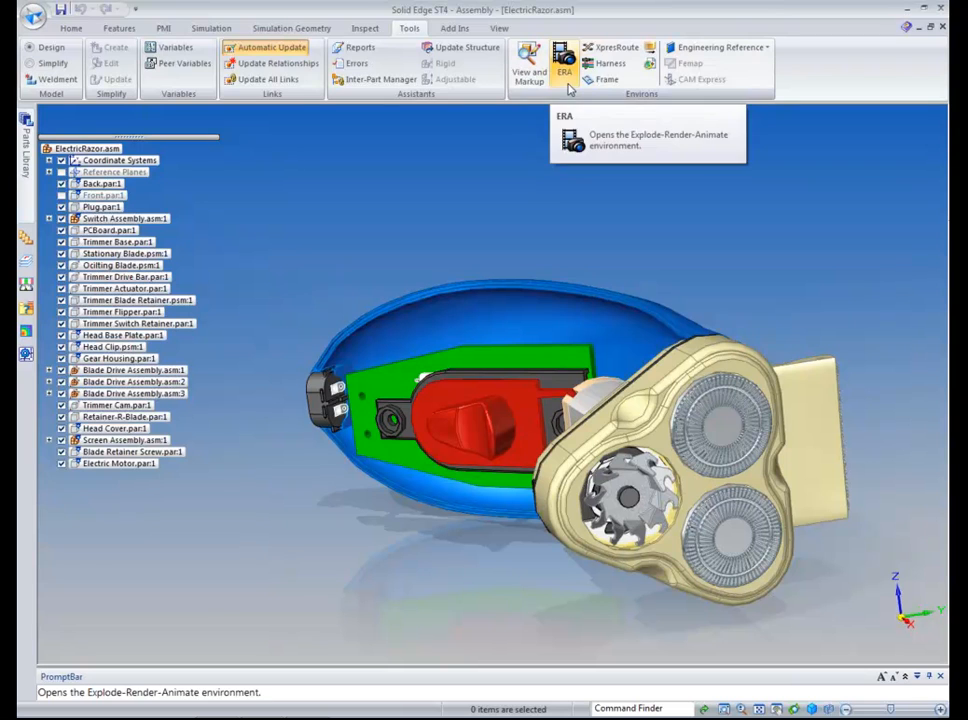
click(570, 88)
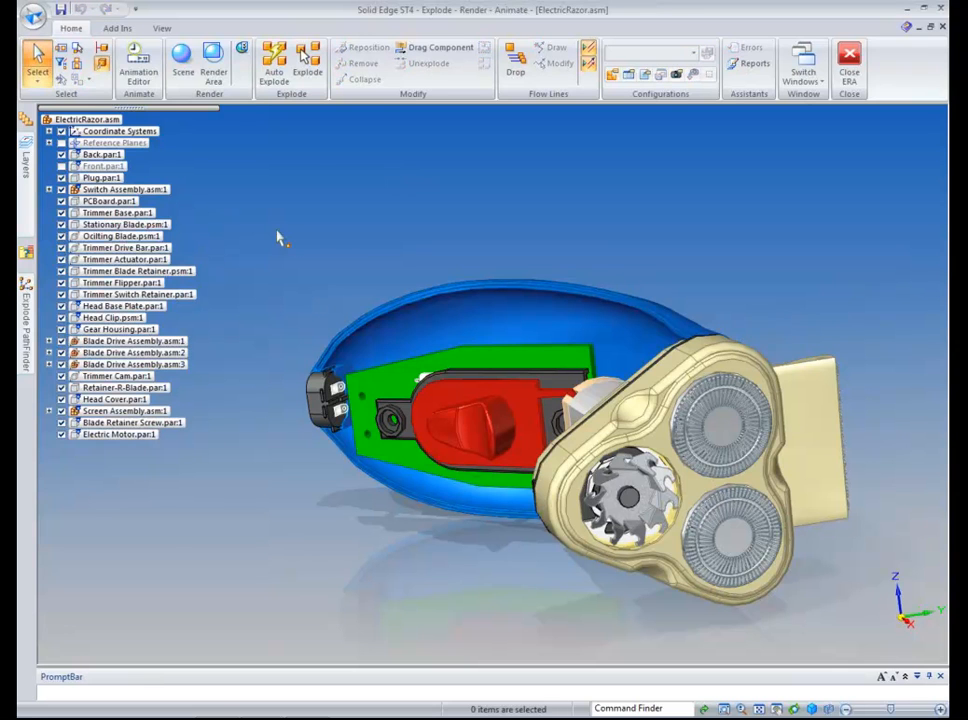
click(184, 74)
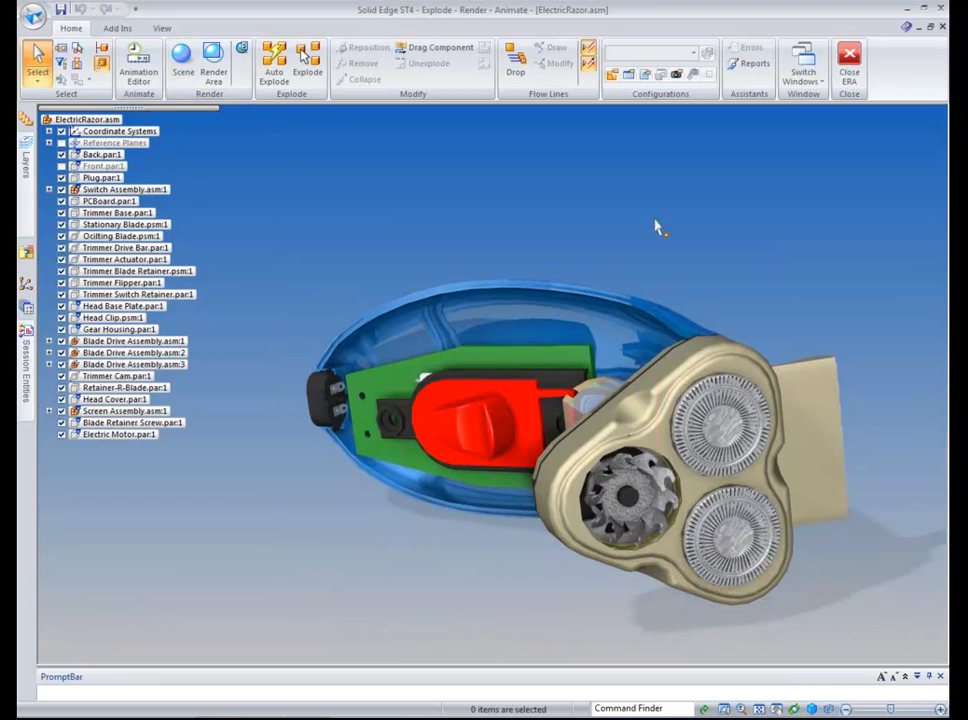
Apply the predefined Lime (Flat) paint finish to the razor's circuit board.
click(25, 310)
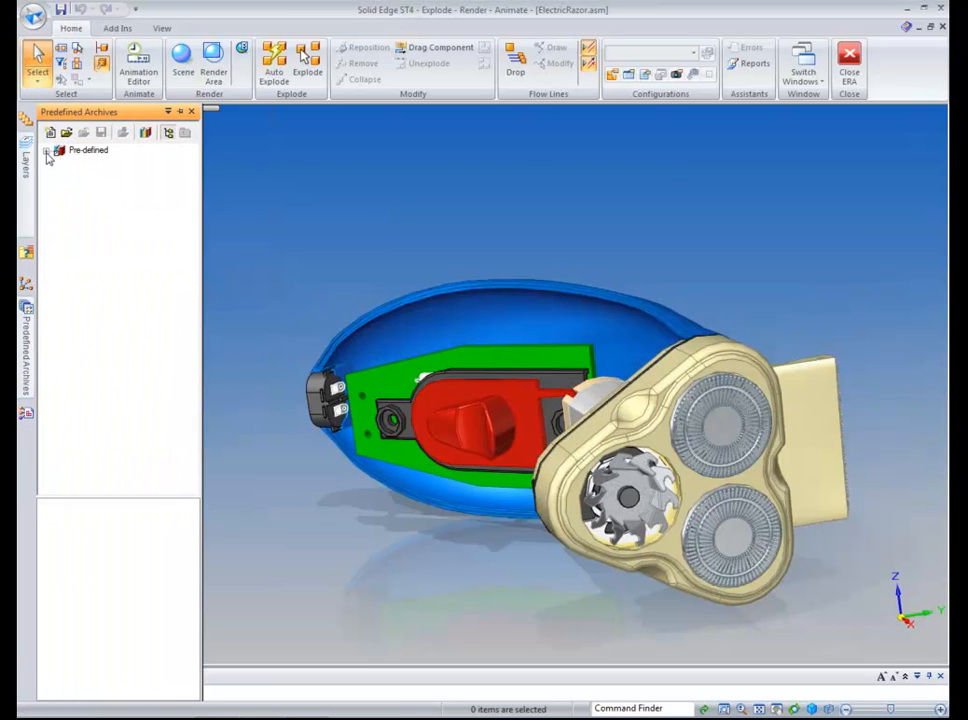
click(46, 151)
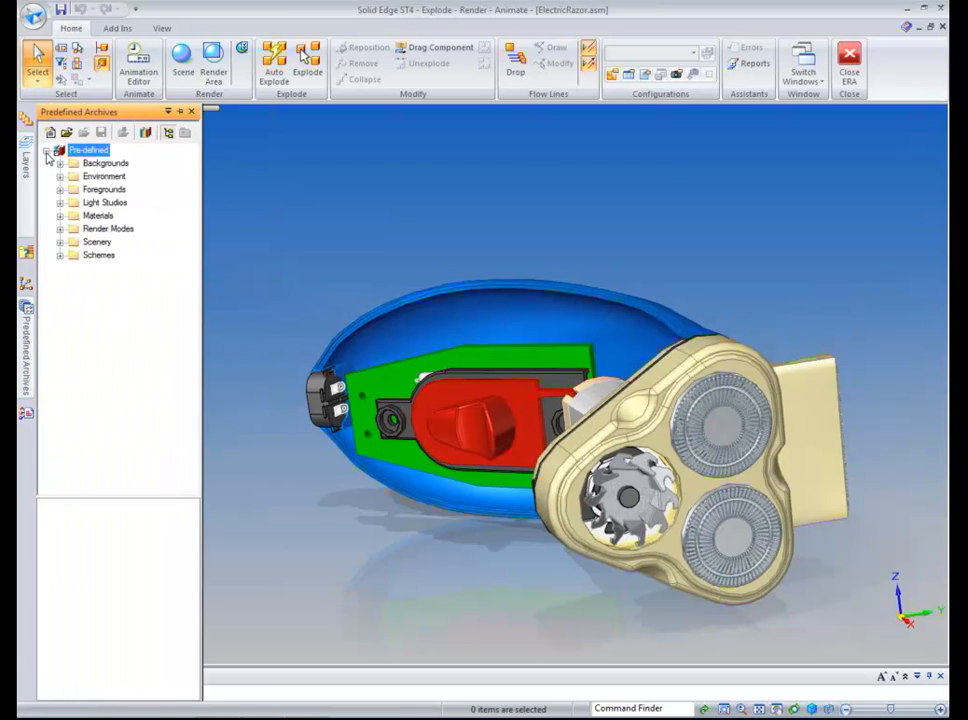
click(60, 216)
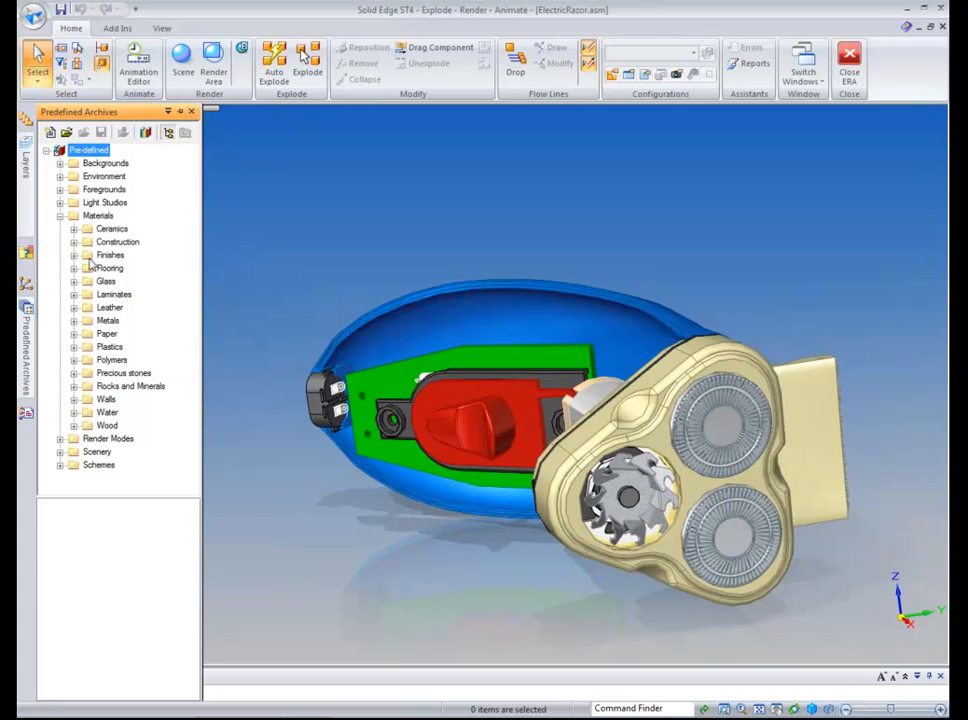
click(73, 255)
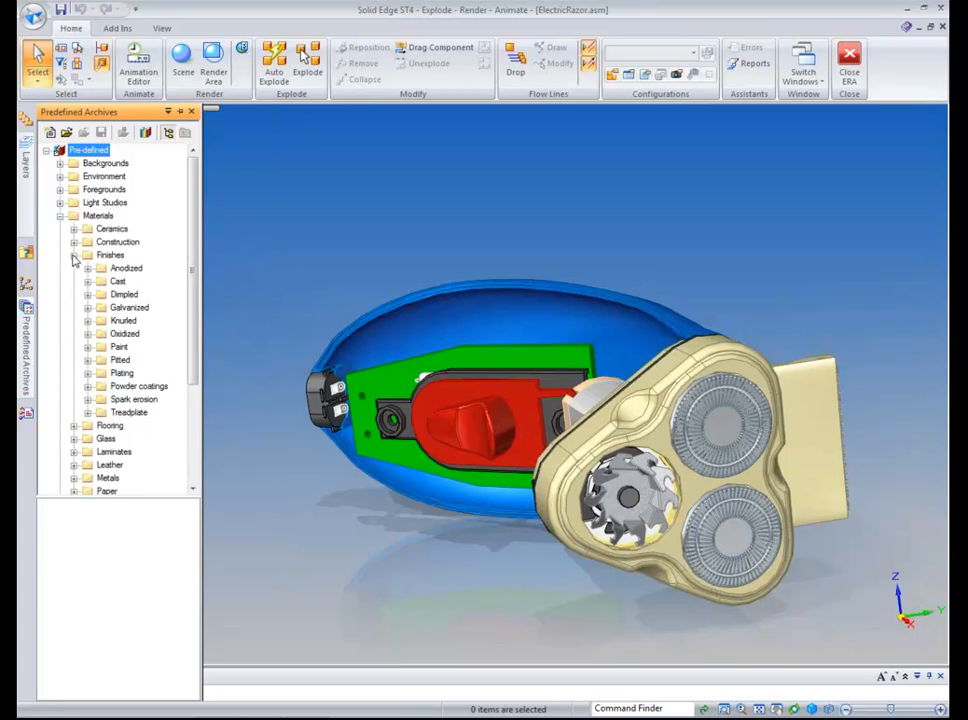
click(88, 346)
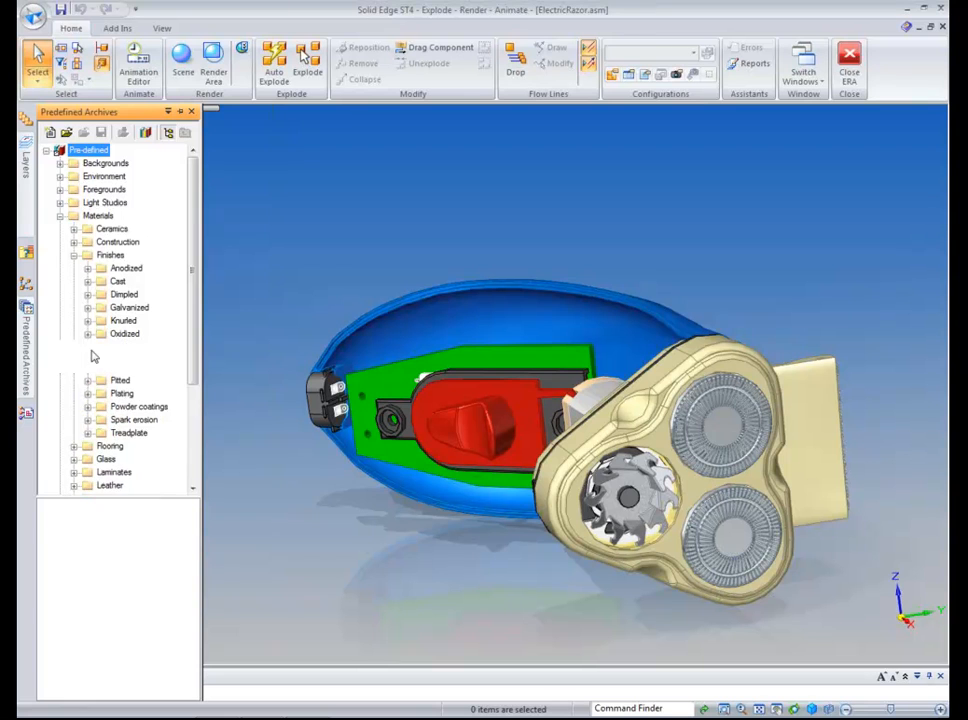
click(101, 360)
mouse_move(152, 346)
mouse_down()
mouse_move(352, 385)
mouse_move(388, 379)
mouse_up()
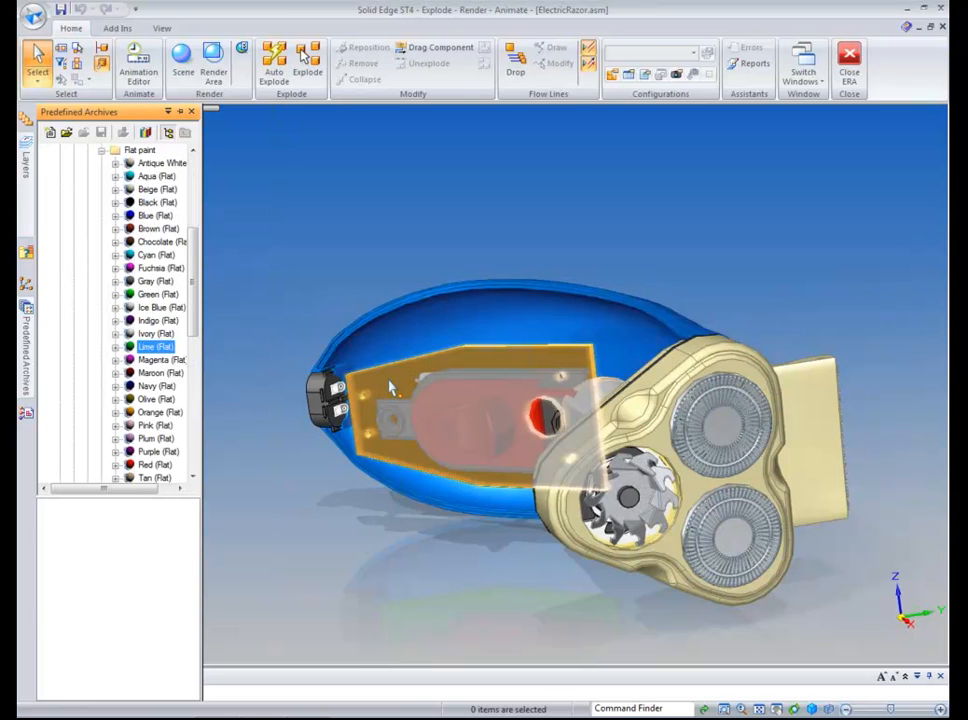
click(100, 150)
click(87, 150)
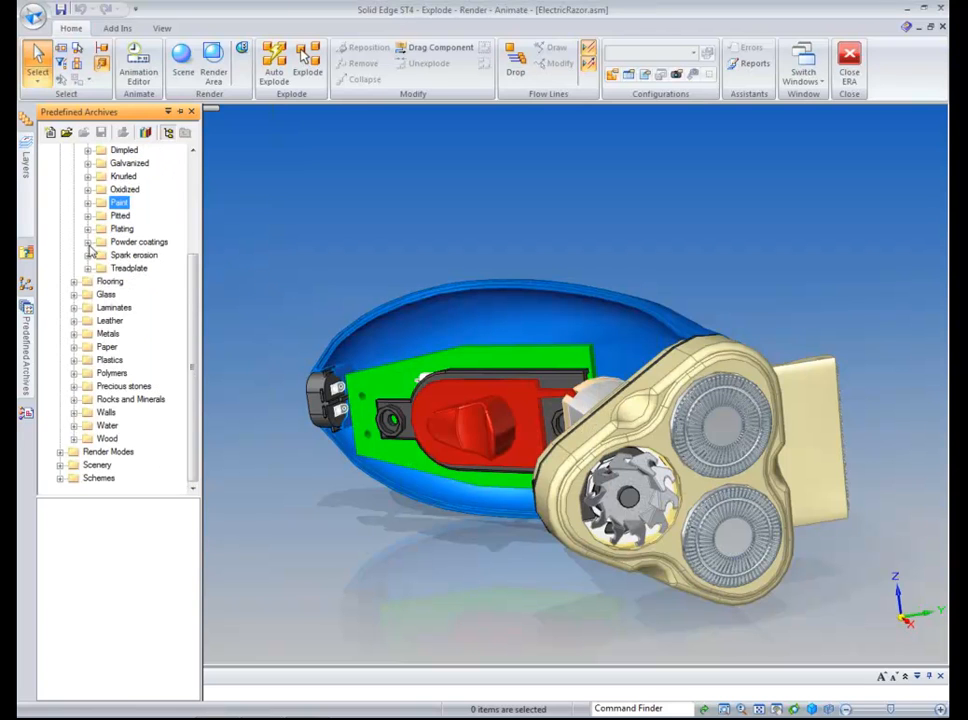
Apply the Blue metal powder coating to the back housing and Red metal to the switch.
click(88, 242)
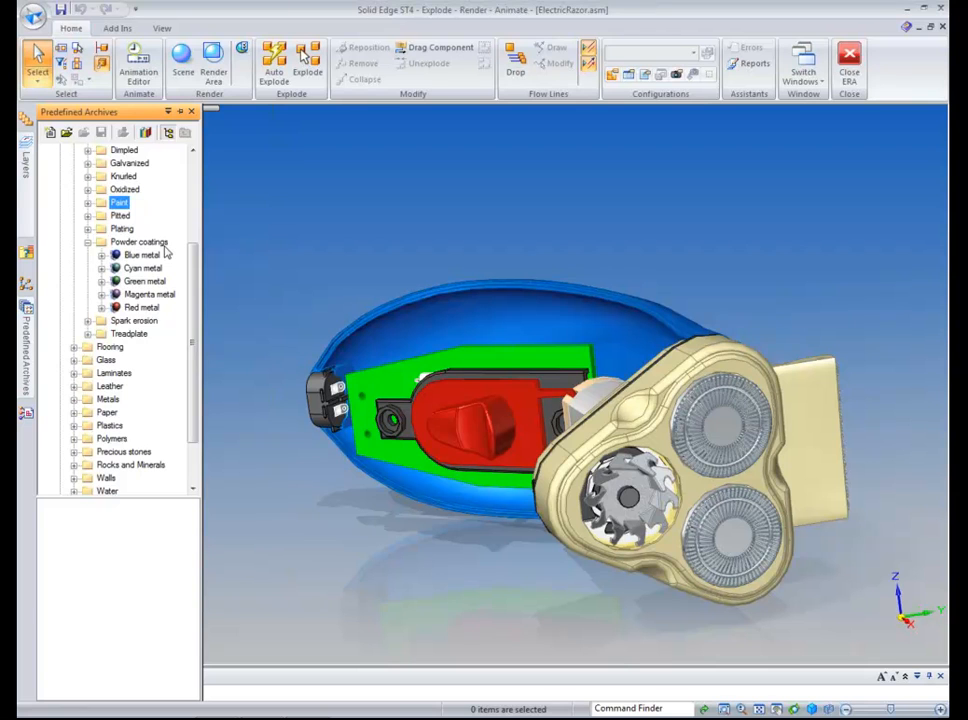
drag(140, 255, 502, 295)
drag(489, 245, 490, 250)
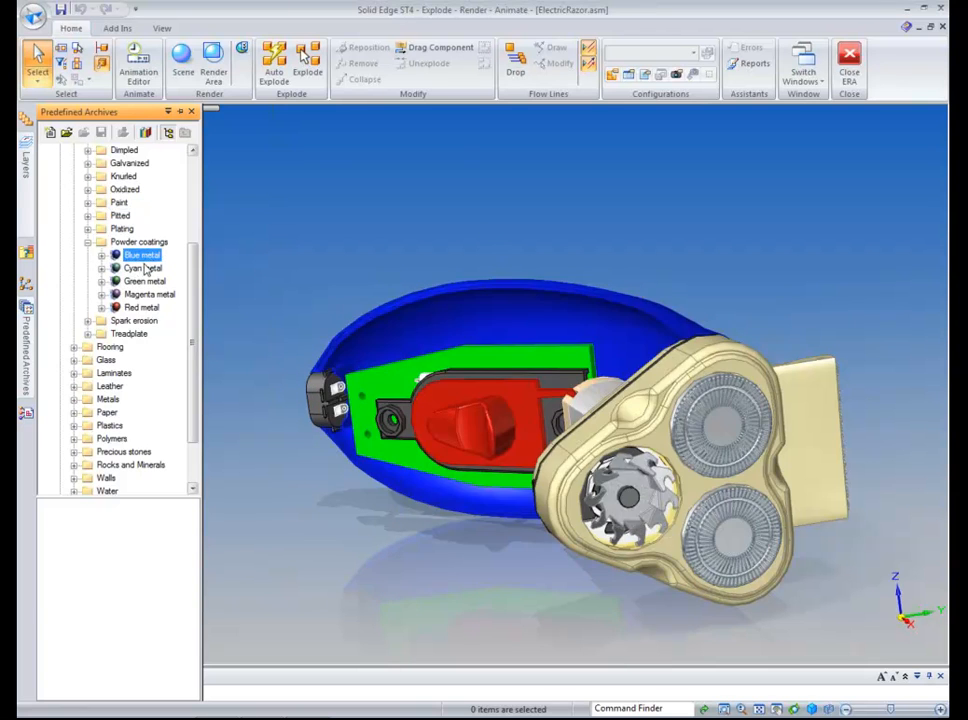
drag(141, 307, 336, 543)
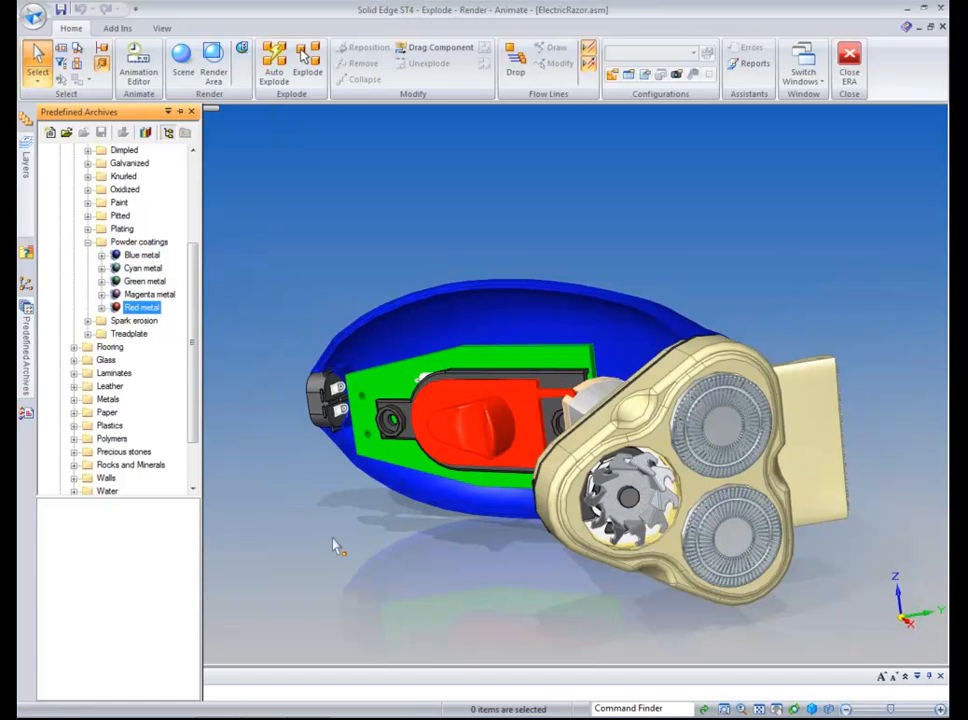
click(88, 242)
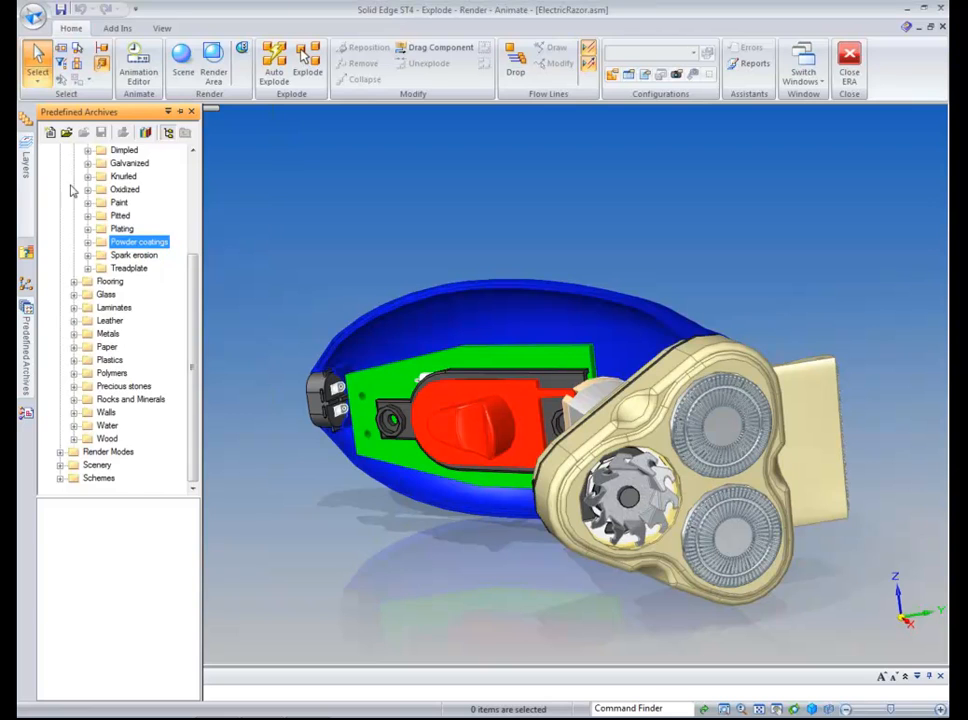
scroll(74, 160, up, 1)
click(74, 151)
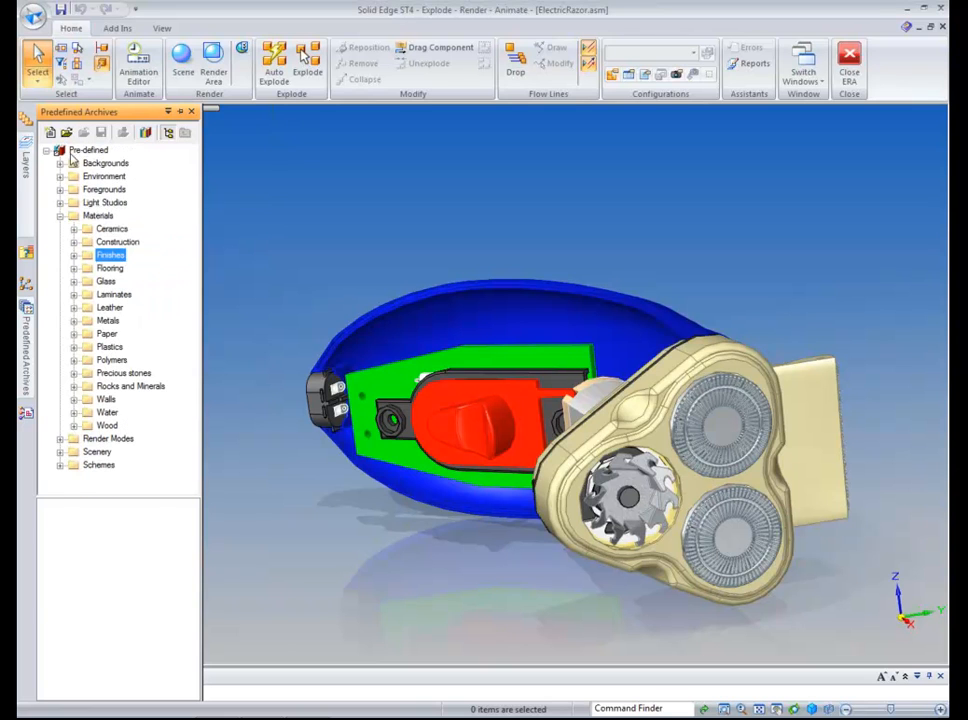
Apply the black smooth laminate material to the power plug and the thin part between the head and housing.
click(74, 294)
click(87, 308)
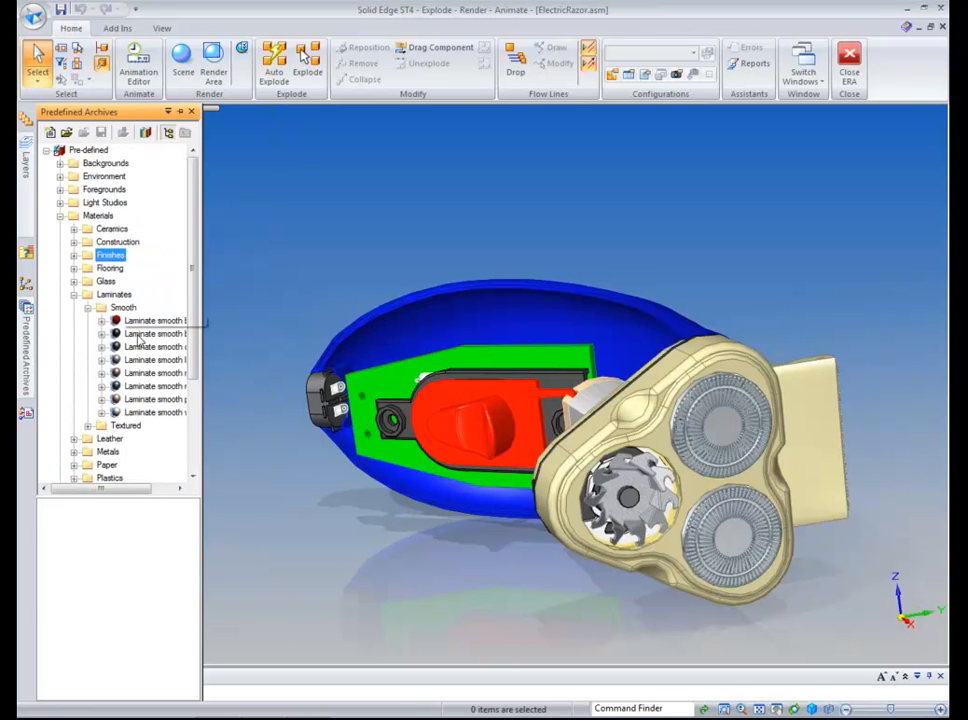
drag(140, 338, 317, 413)
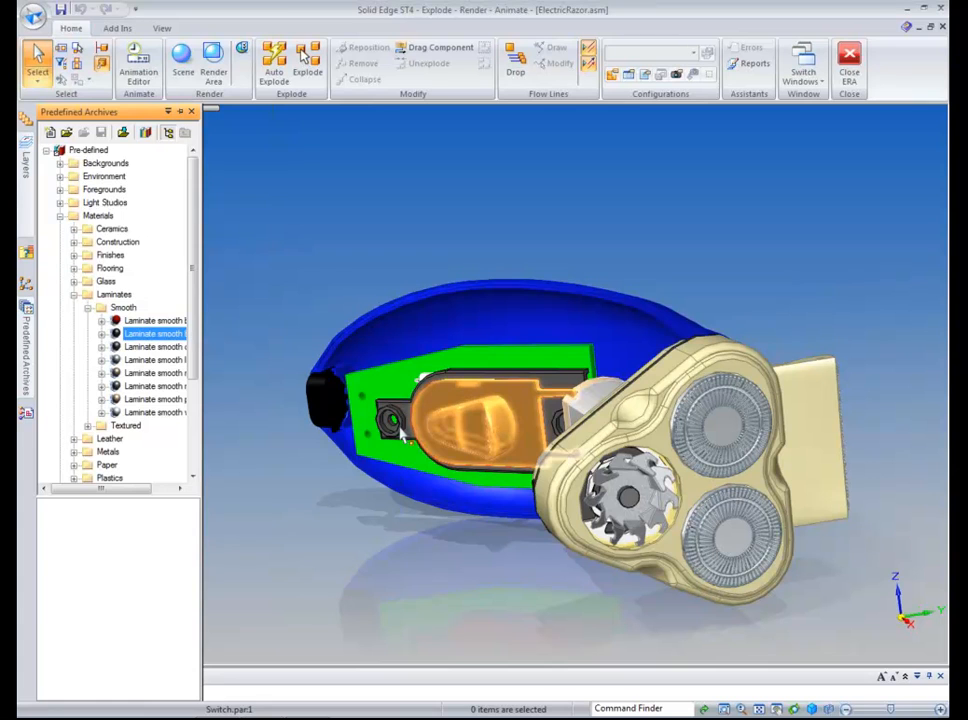
drag(138, 337, 537, 495)
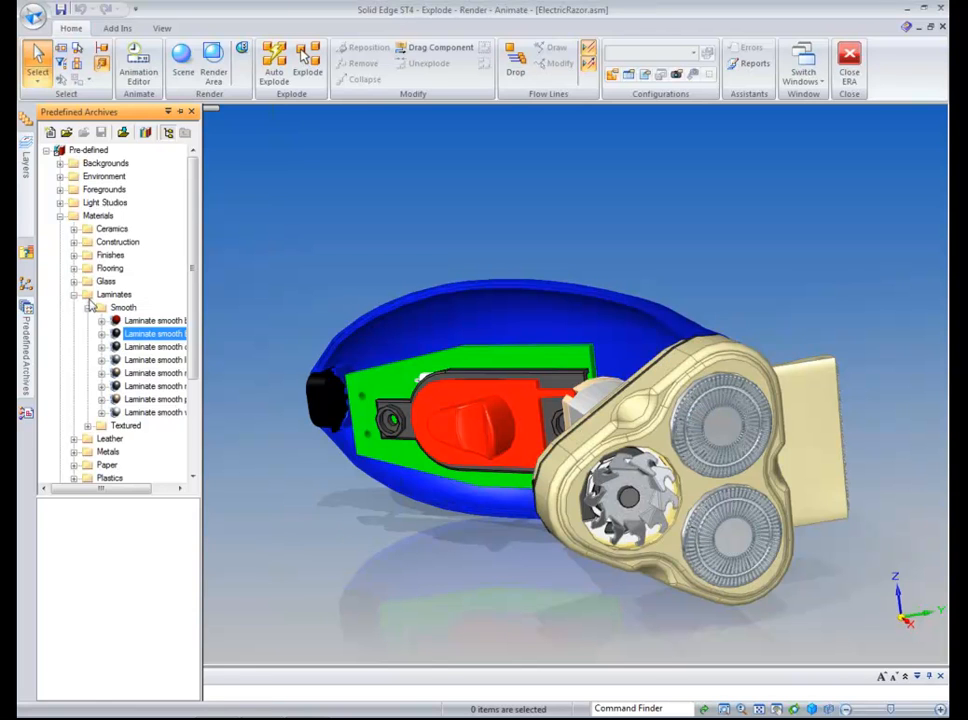
click(73, 294)
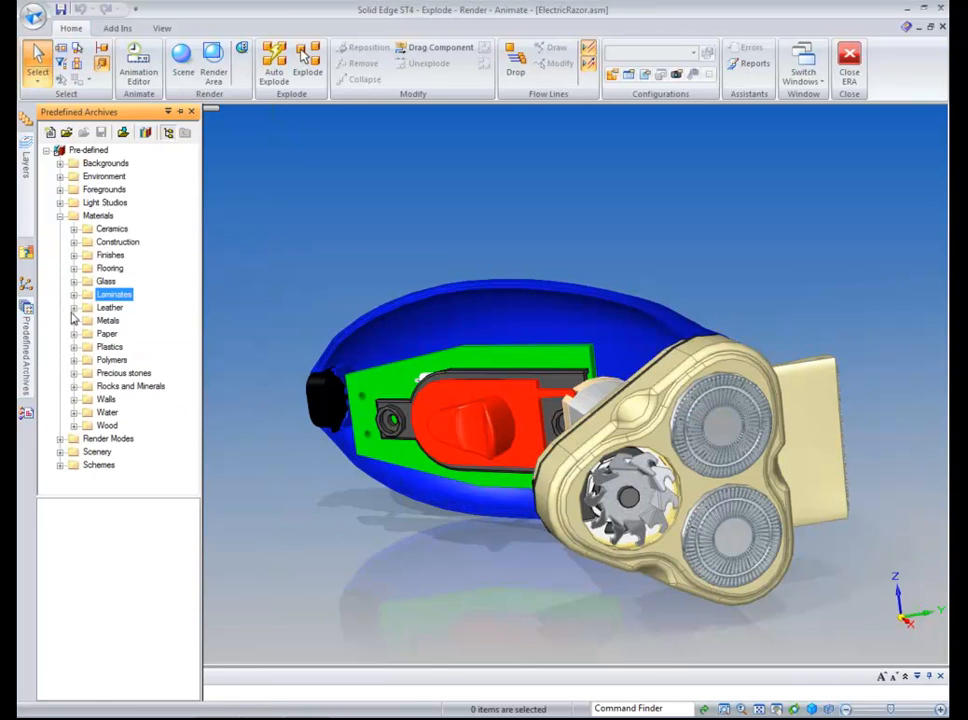
Apply the predefined Polished aluminum metal to the exposed rotary cutter blade in the razor head.
click(73, 321)
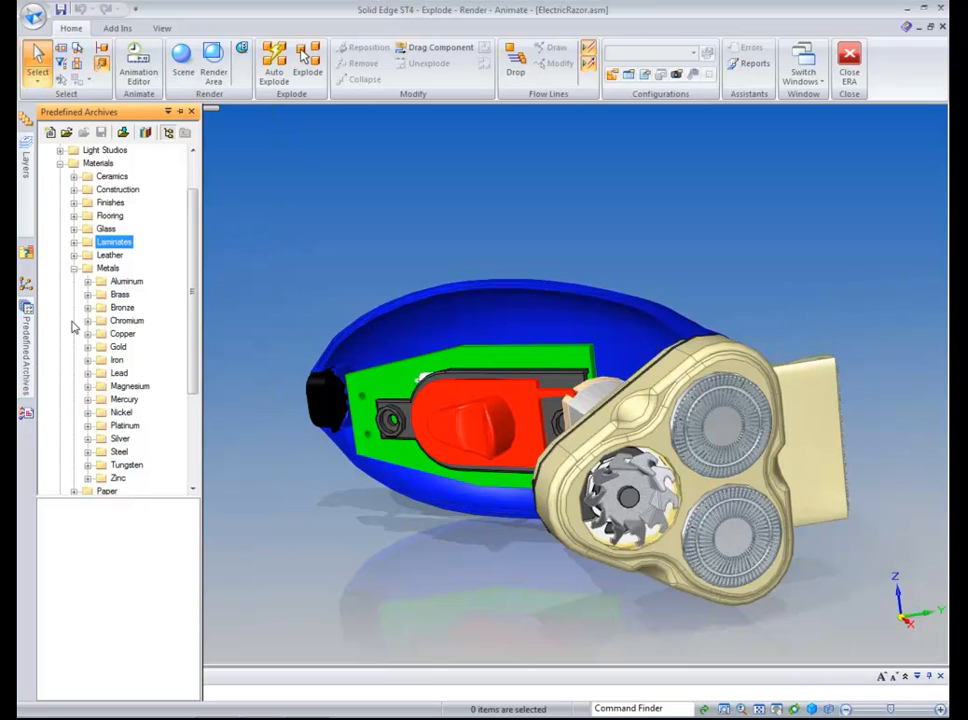
click(118, 283)
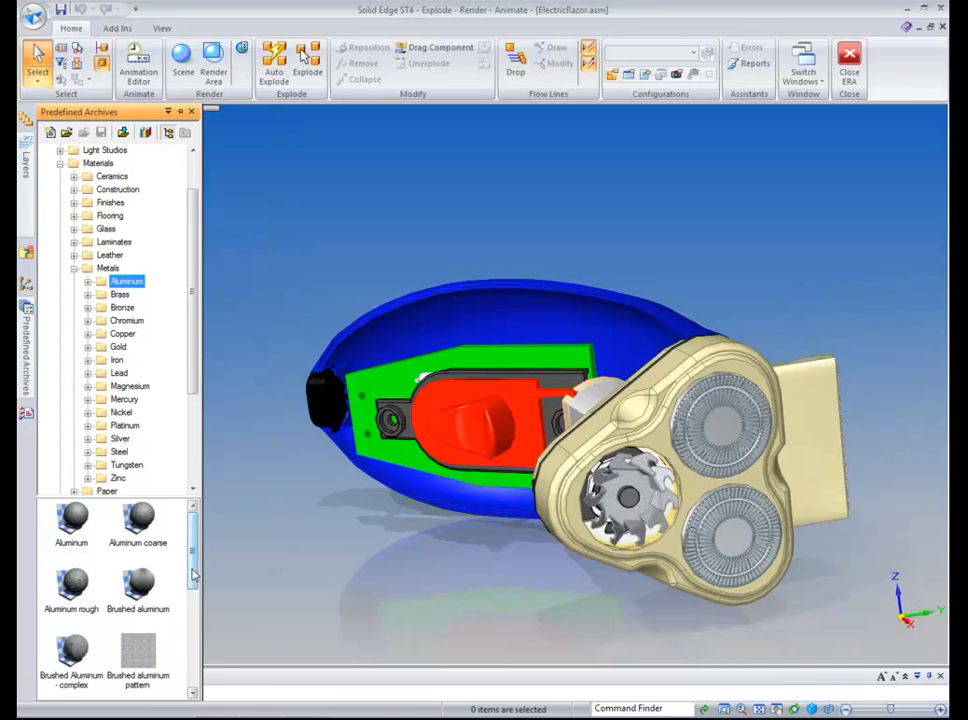
scroll(155, 590, down, 3)
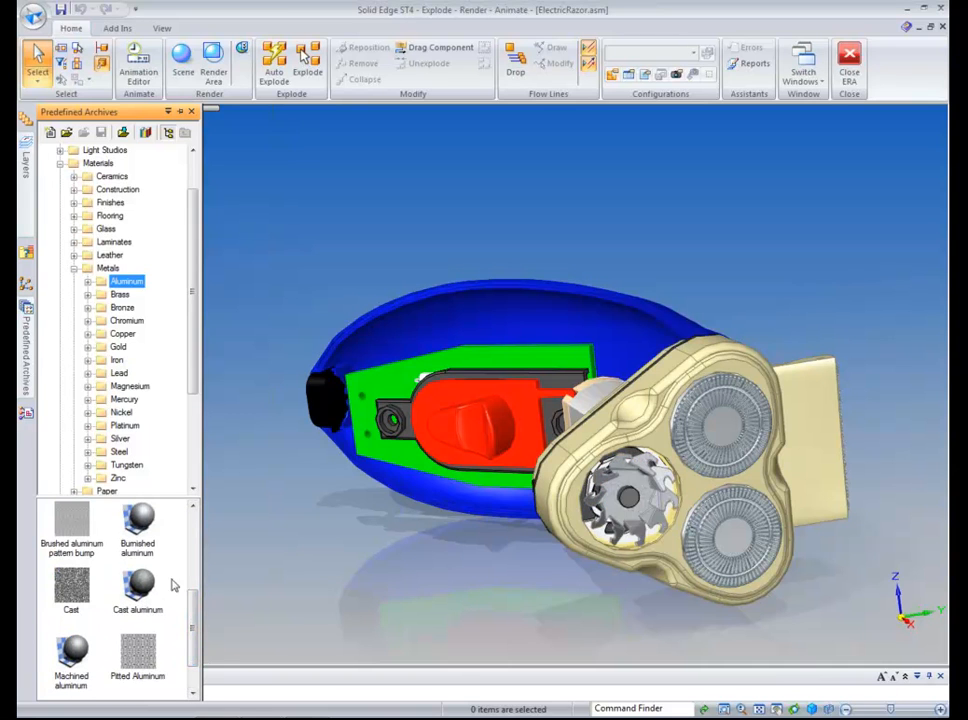
double_click(126, 281)
drag(155, 451, 545, 512)
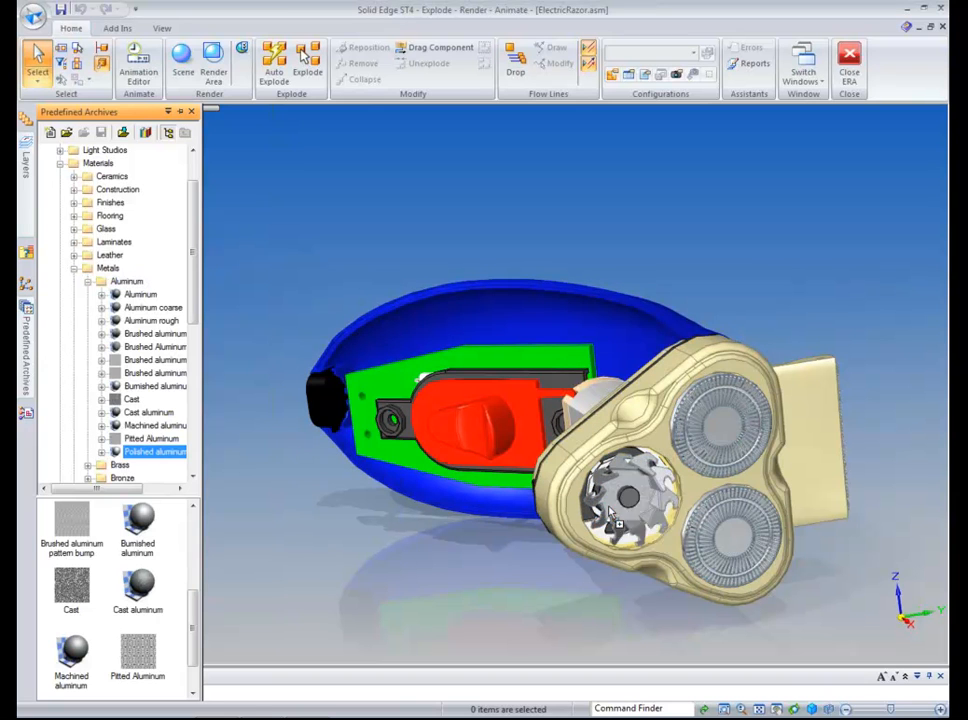
Apply the predefined Chrome plate metal to all occurrences of the round shaver screen.
double_click(126, 281)
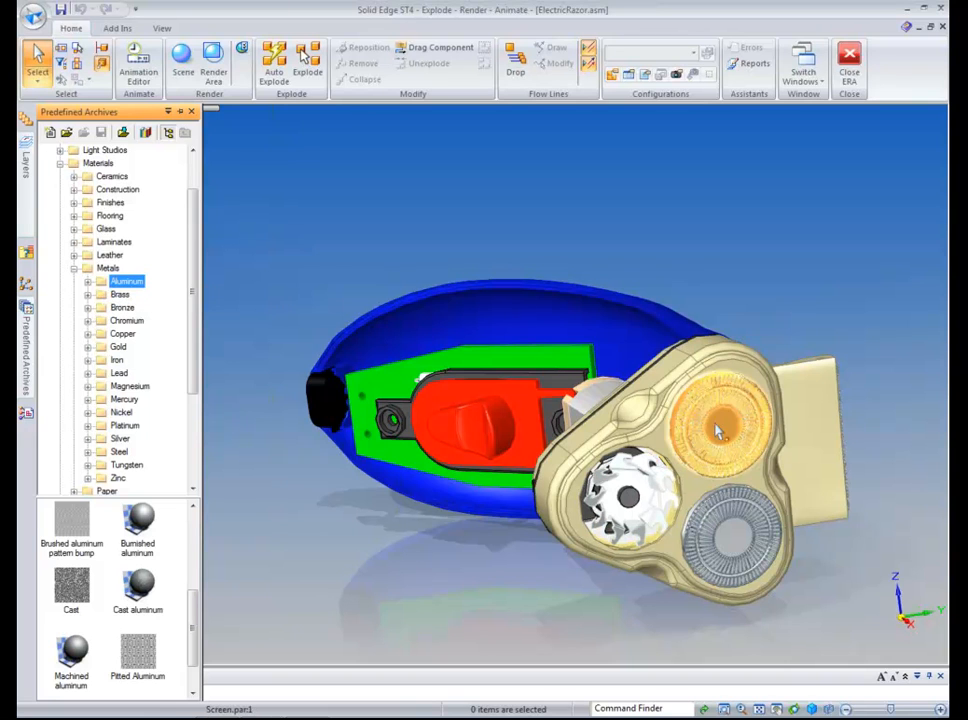
click(88, 321)
drag(147, 346, 730, 420)
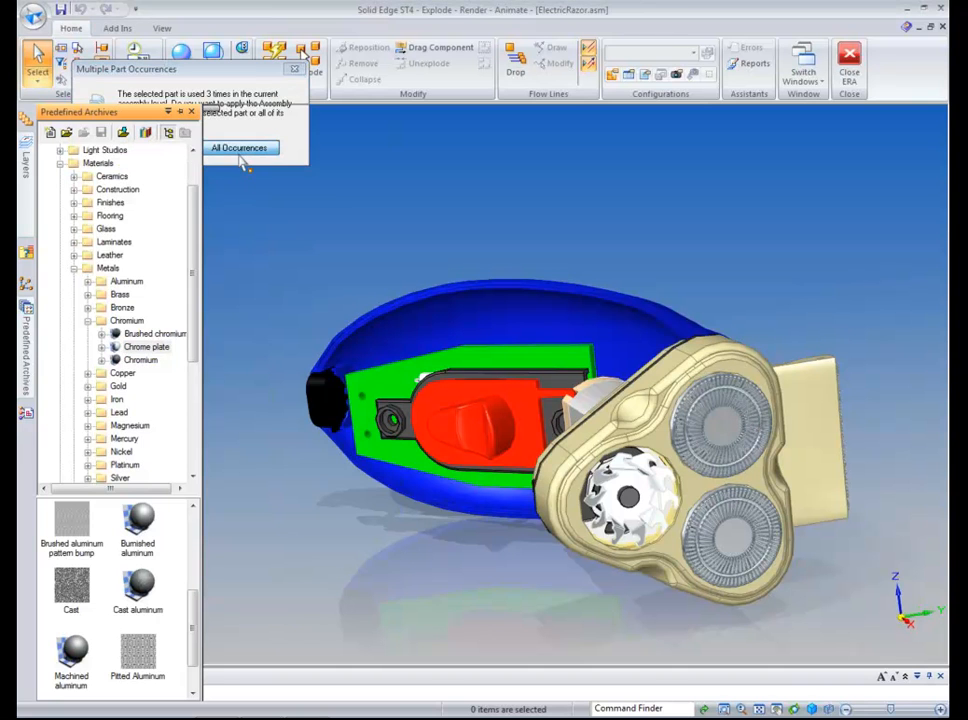
click(240, 150)
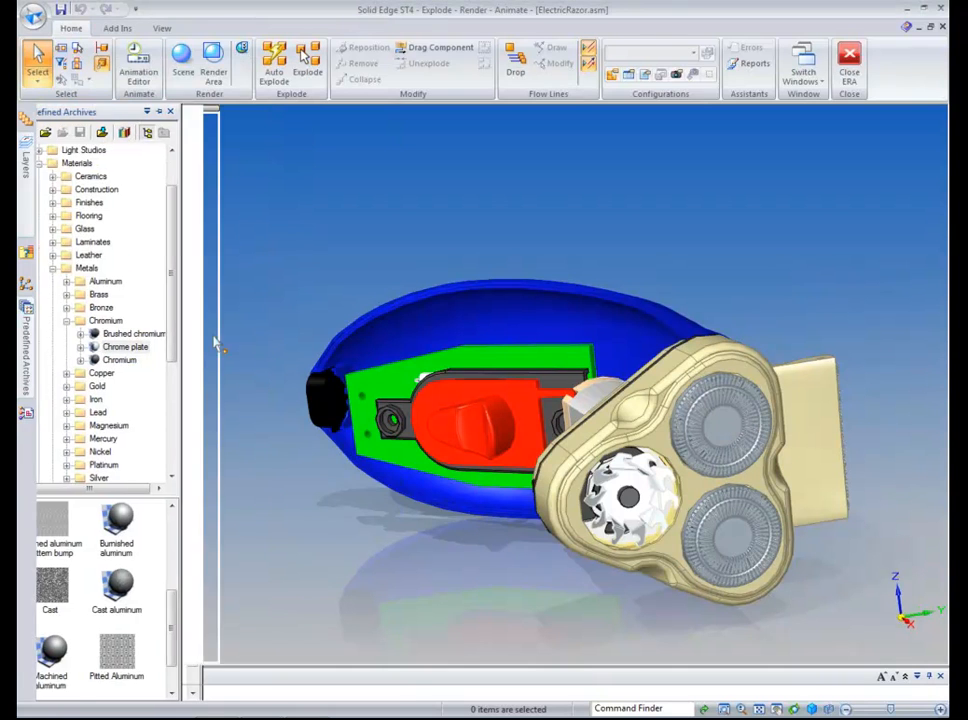
Apply the predefined Polished gold metal to the head cover and the parts behind it, and render the scene.
click(88, 321)
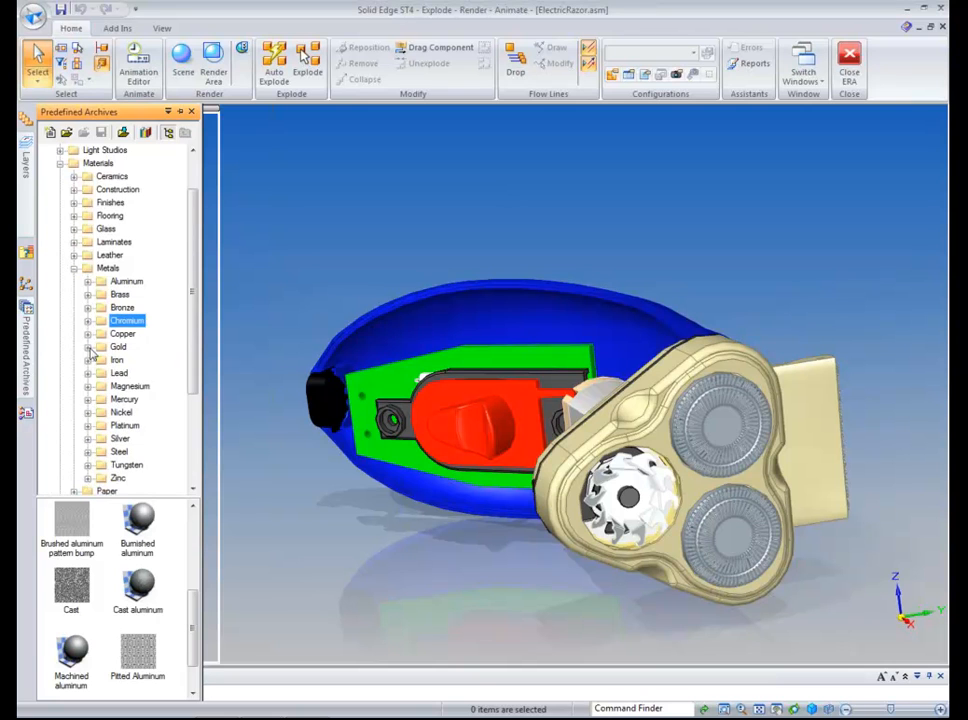
click(88, 347)
click(147, 452)
drag(397, 483, 549, 507)
drag(137, 453, 557, 460)
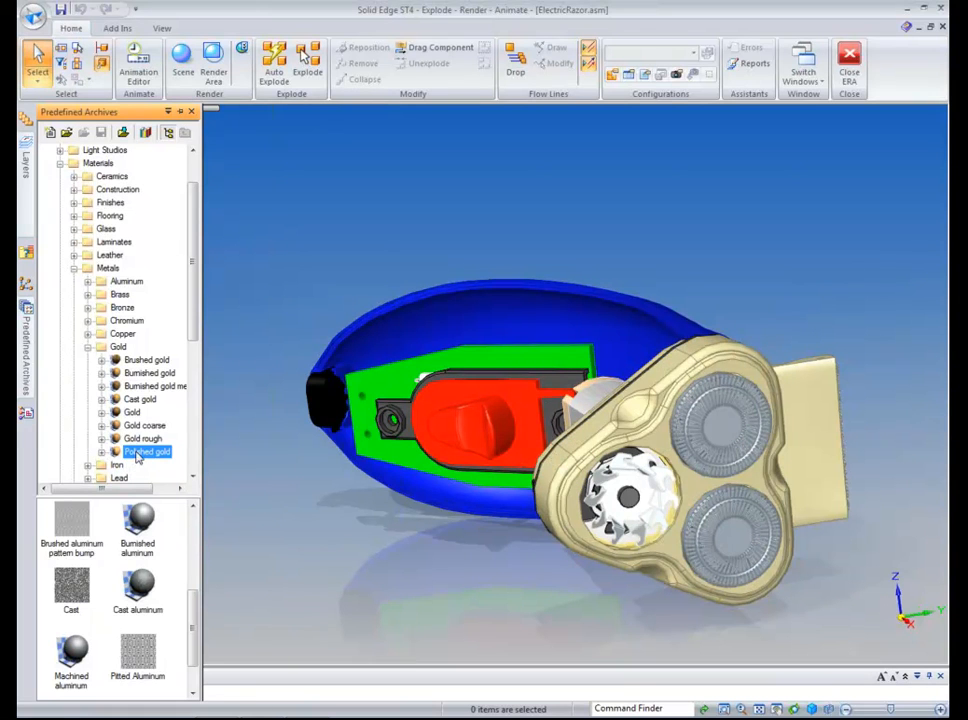
drag(136, 452, 831, 473)
click(192, 111)
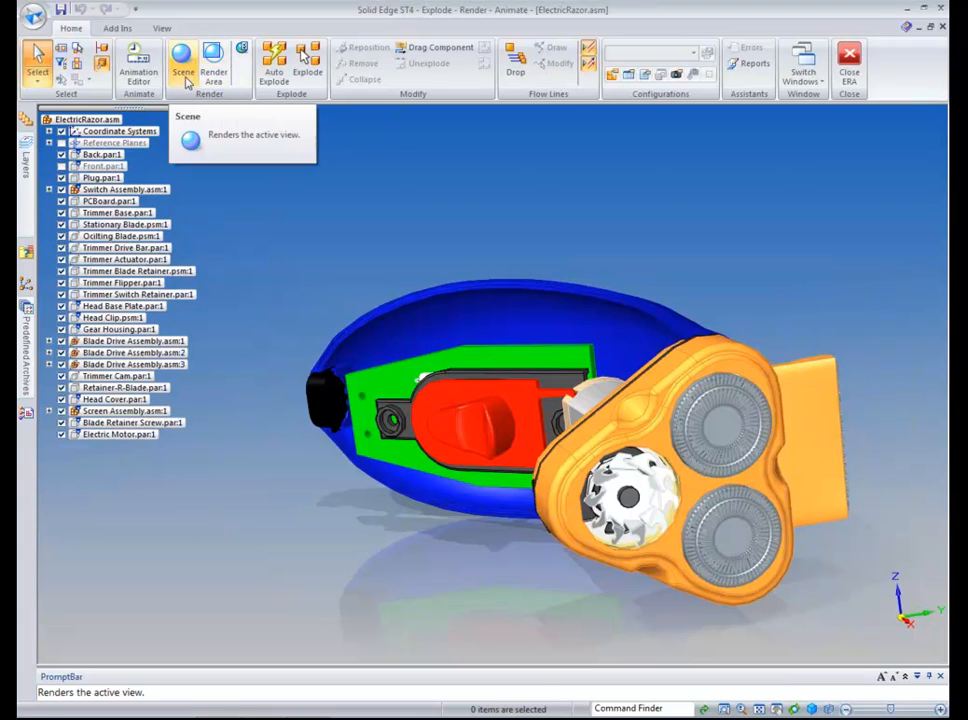
click(184, 80)
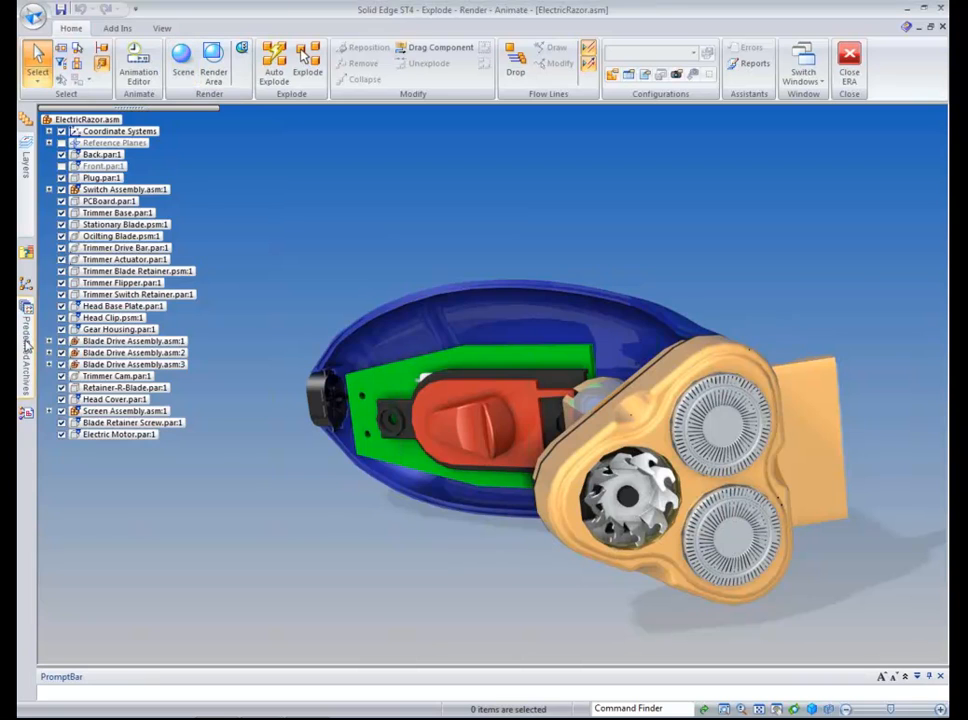
Apply the Plain Black - reflective base abstract background scenery and render the enlarged razor view.
mouse_move(27, 345)
click(73, 270)
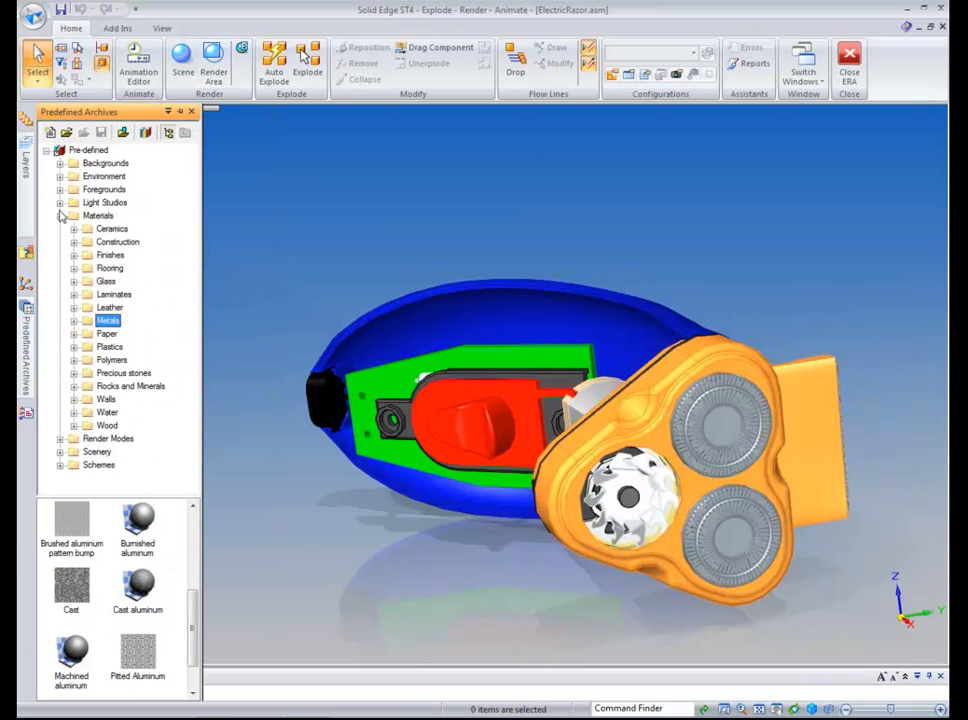
click(60, 216)
click(60, 242)
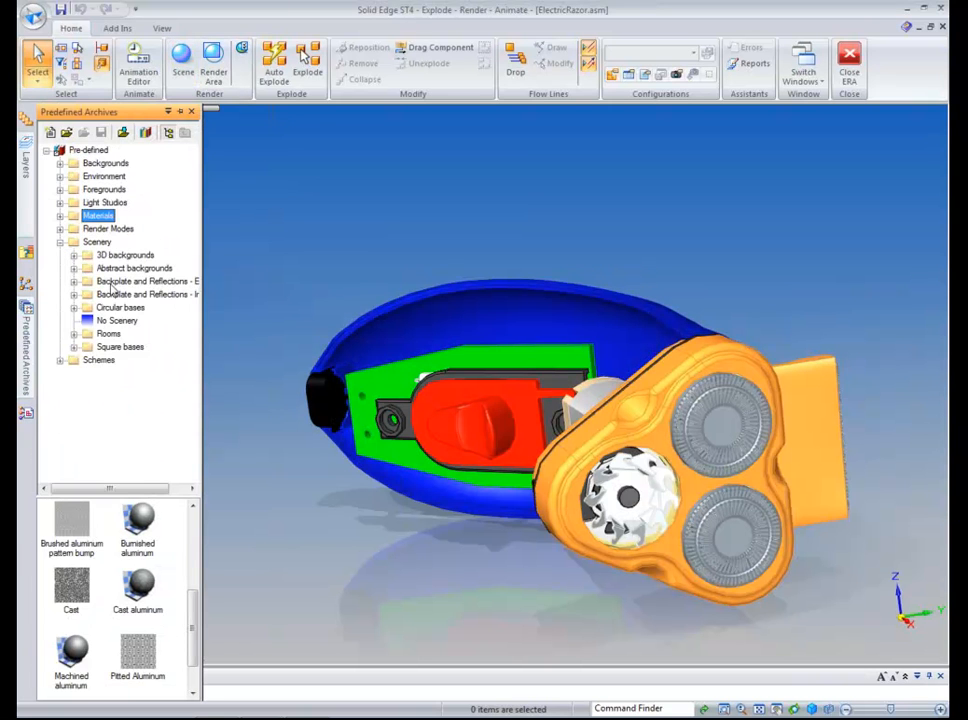
click(116, 270)
click(74, 269)
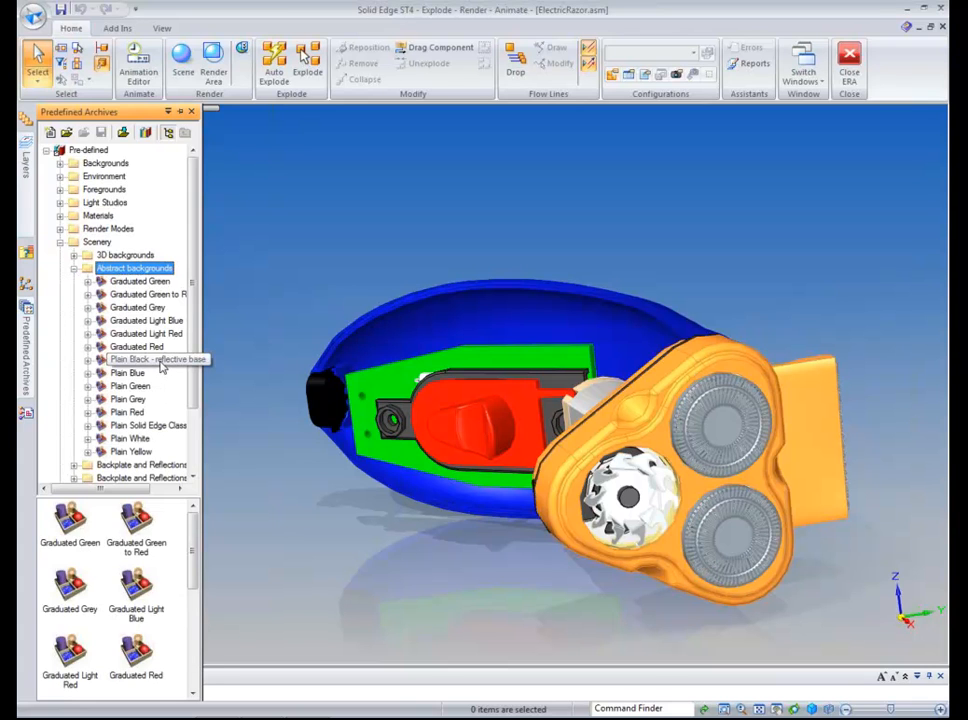
click(161, 362)
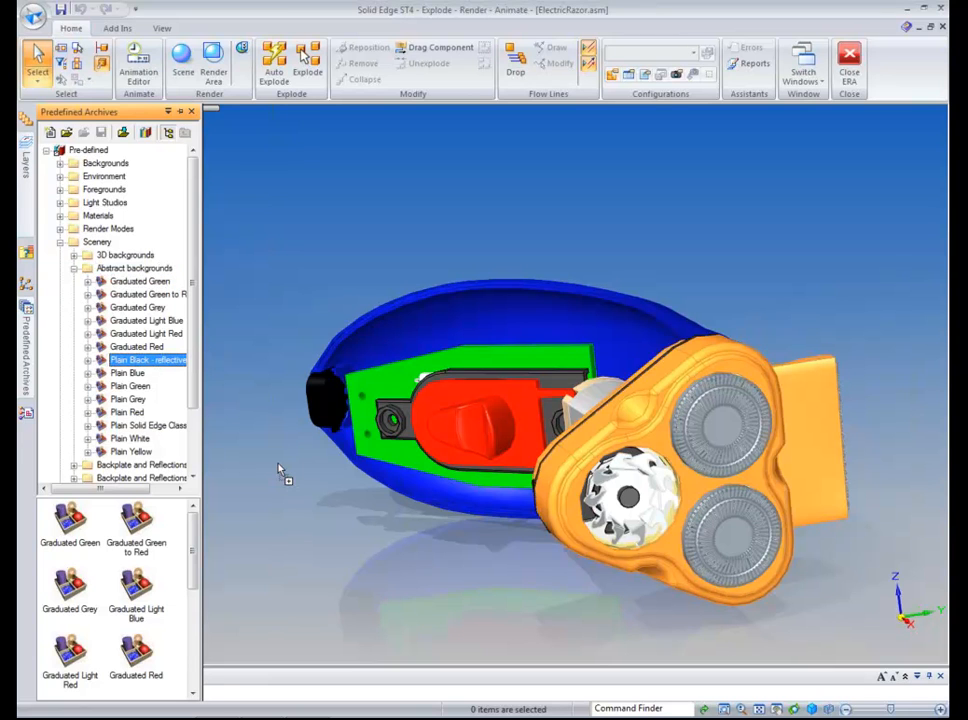
right_click(303, 535)
click(302, 509)
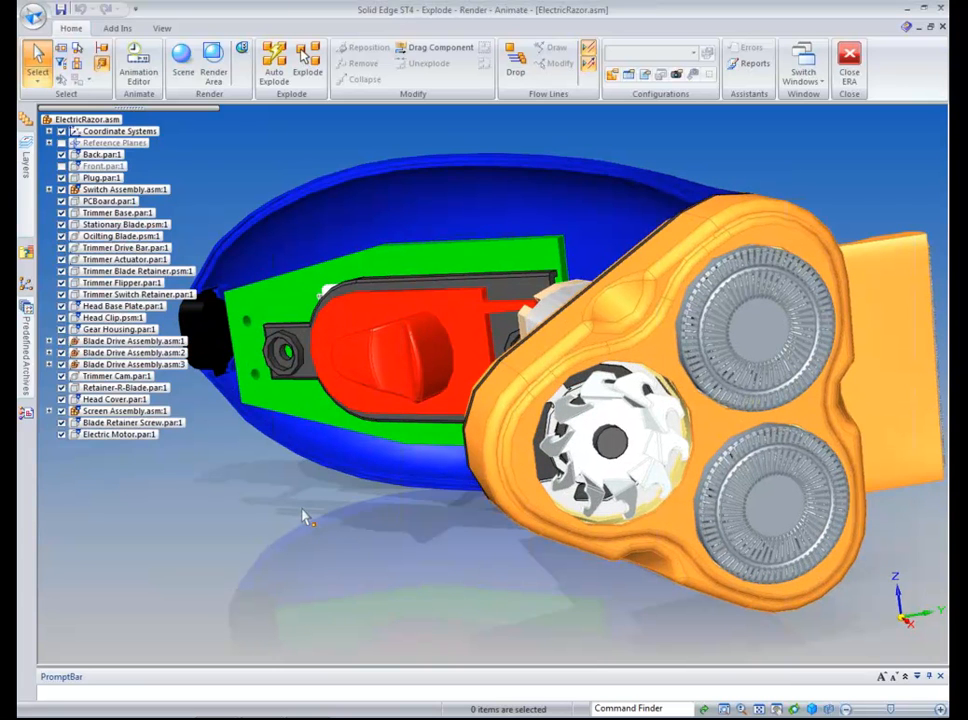
click(183, 60)
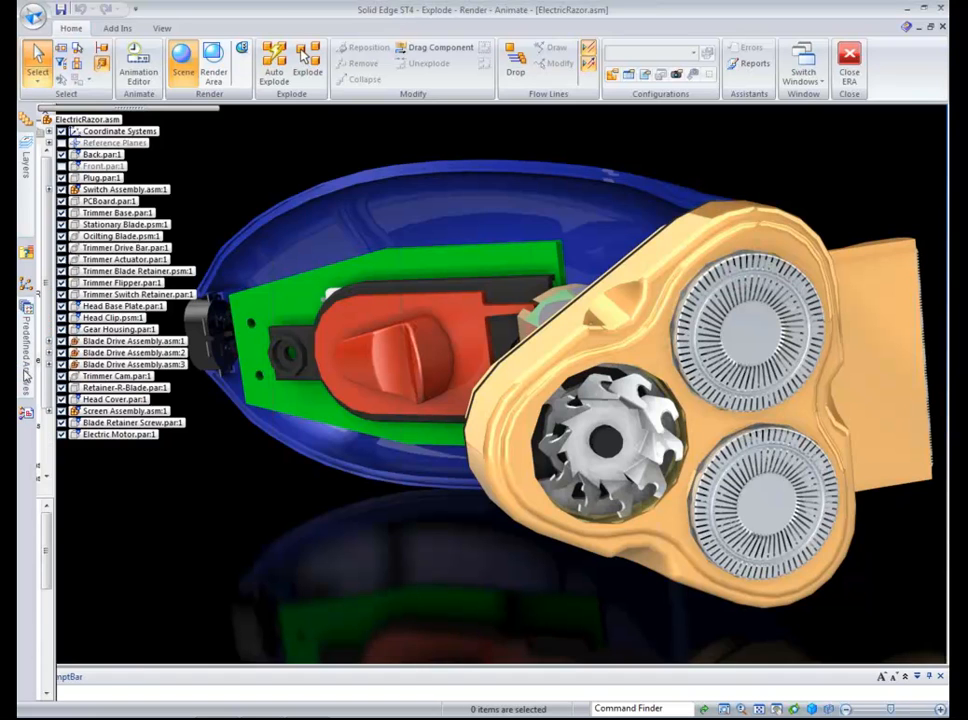
Apply the Modern architecture 2 backplate scenery and render the scene with the razor shown smaller.
click(27, 372)
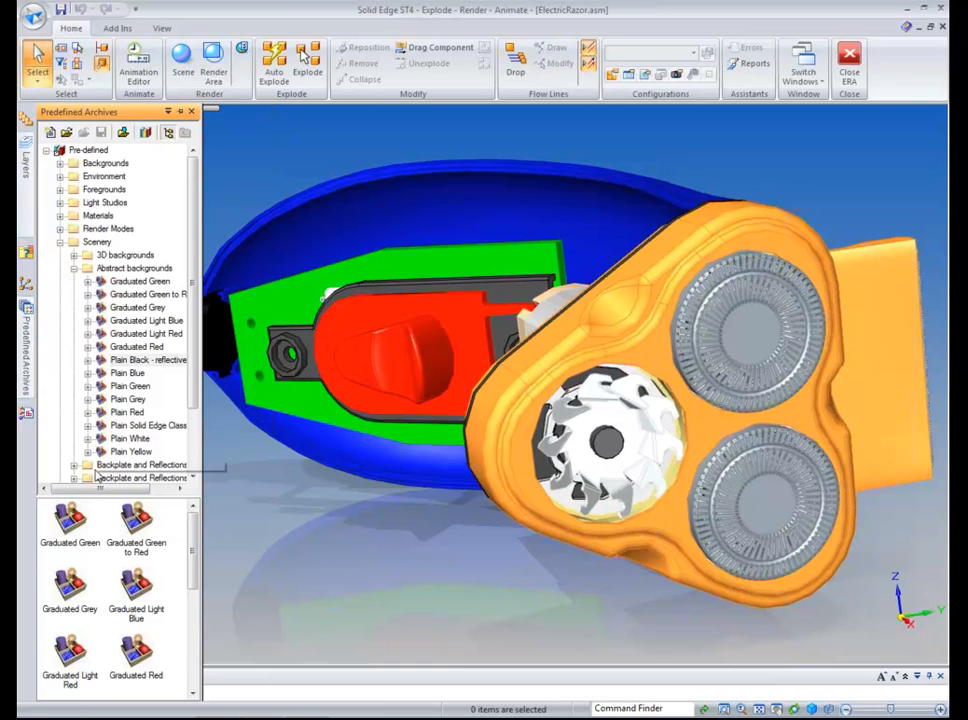
click(75, 270)
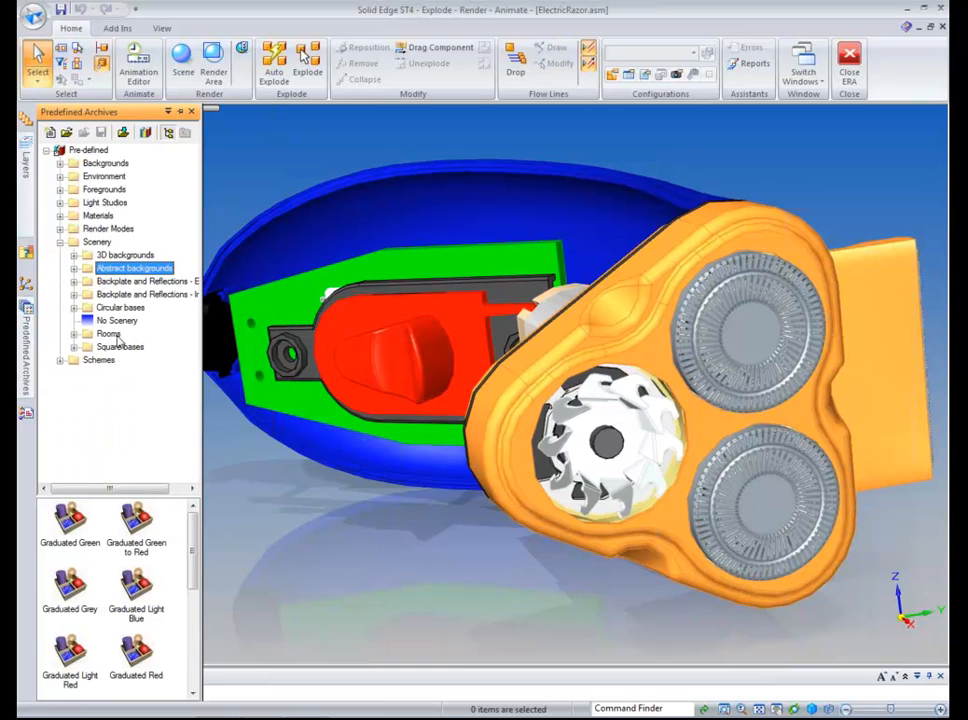
click(74, 282)
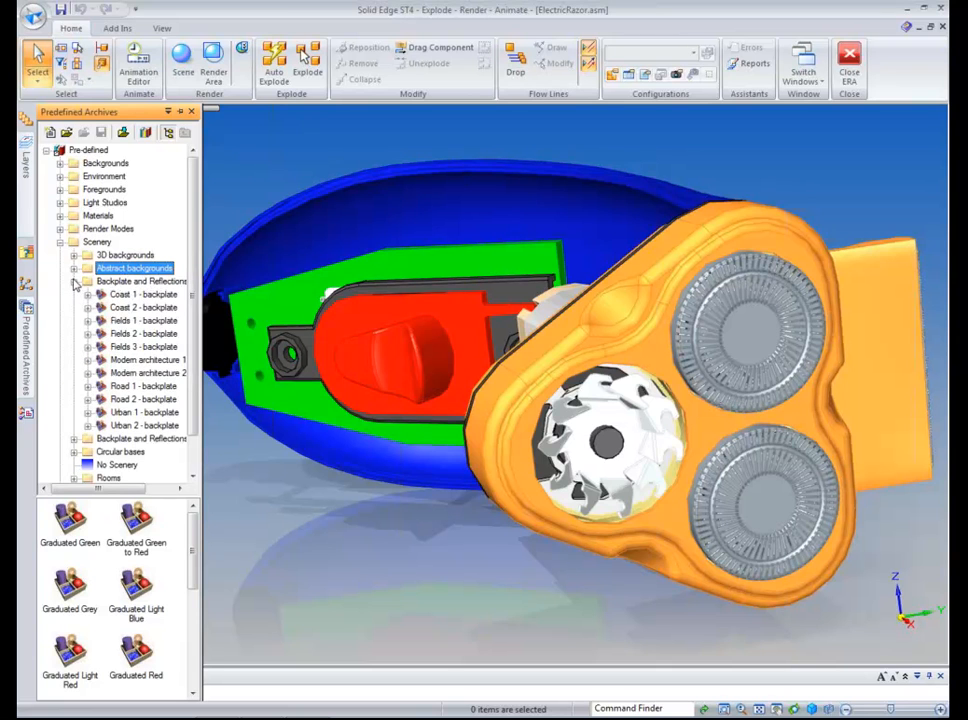
click(143, 373)
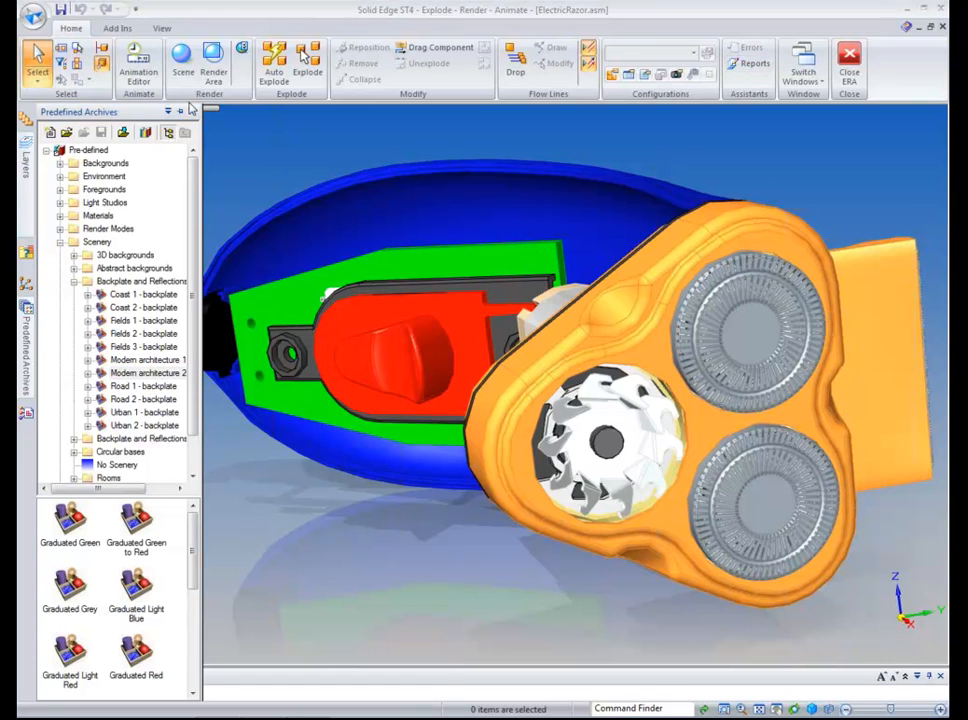
drag(131, 376, 272, 525)
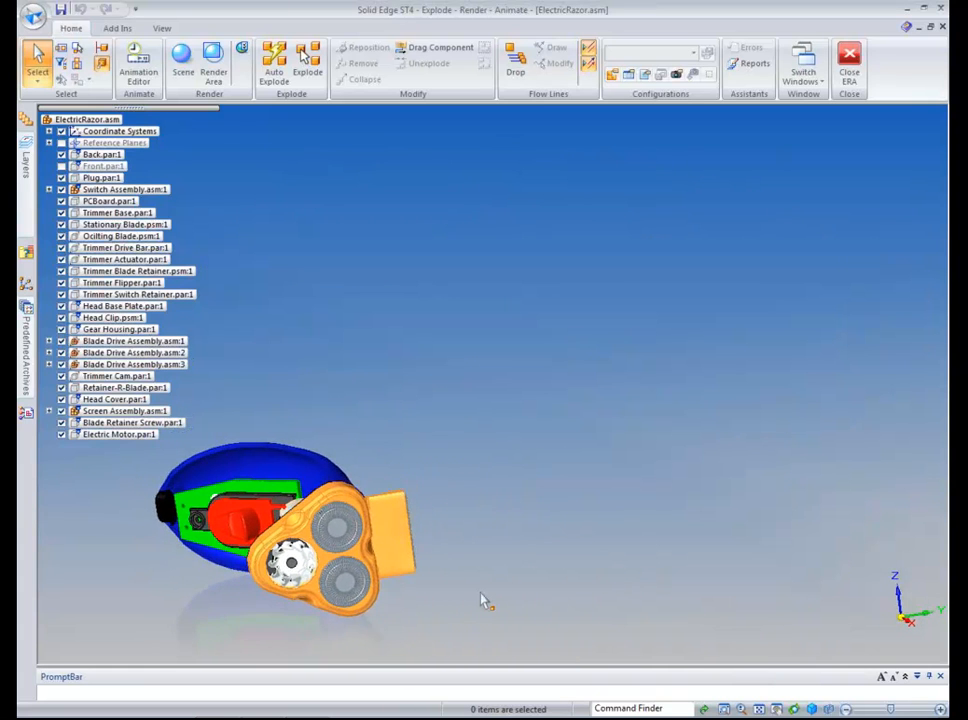
click(186, 74)
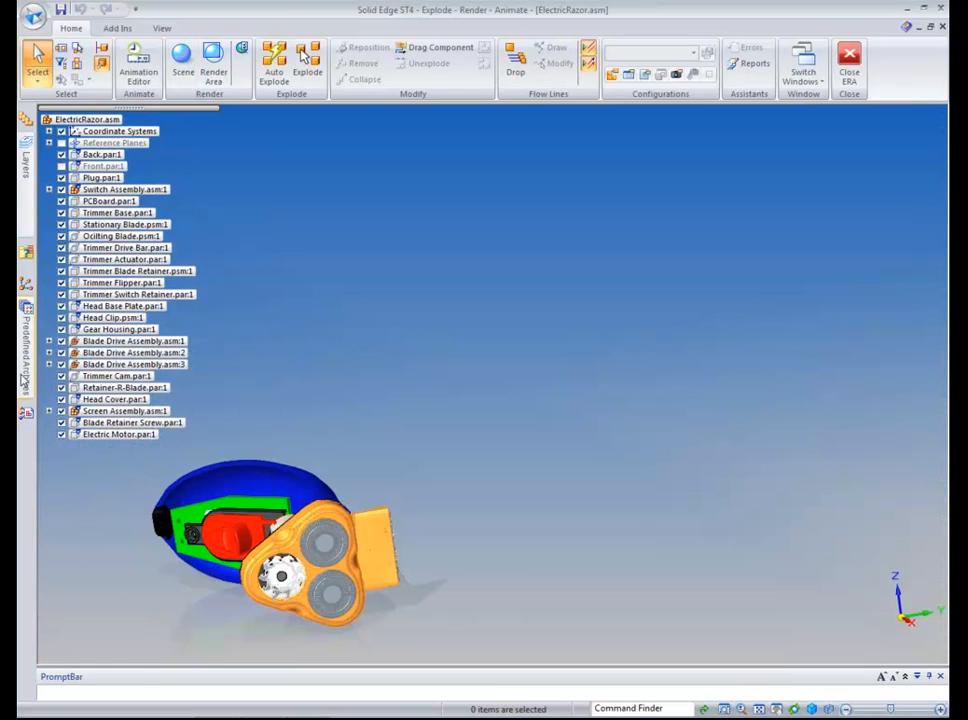
Apply the Wood table 1 backplate scenery and render the razor resting on the table.
click(23, 375)
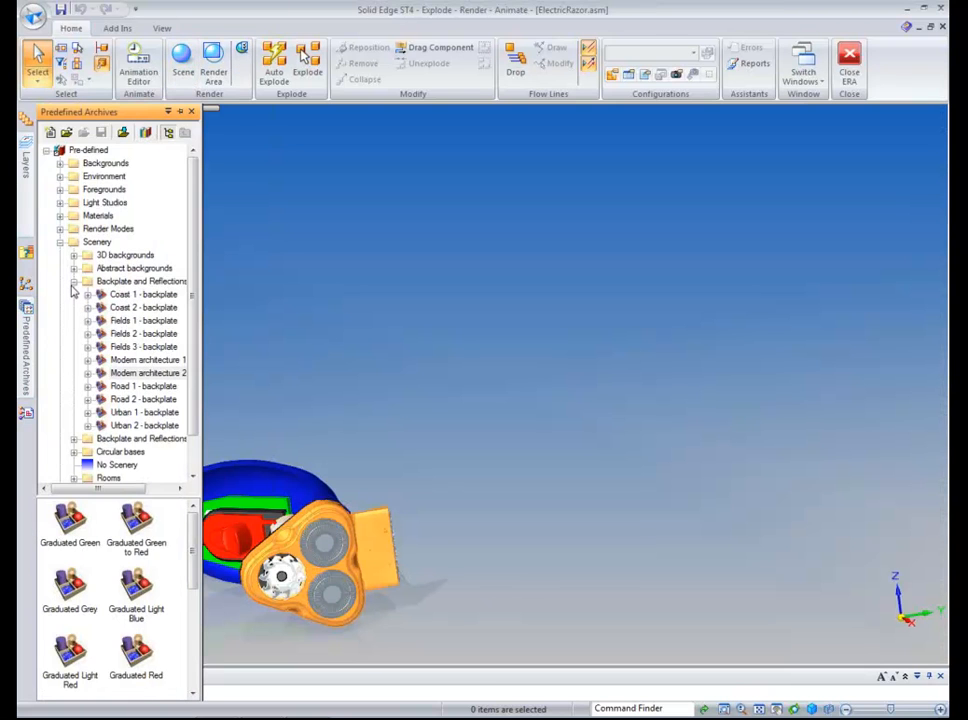
click(73, 282)
click(73, 295)
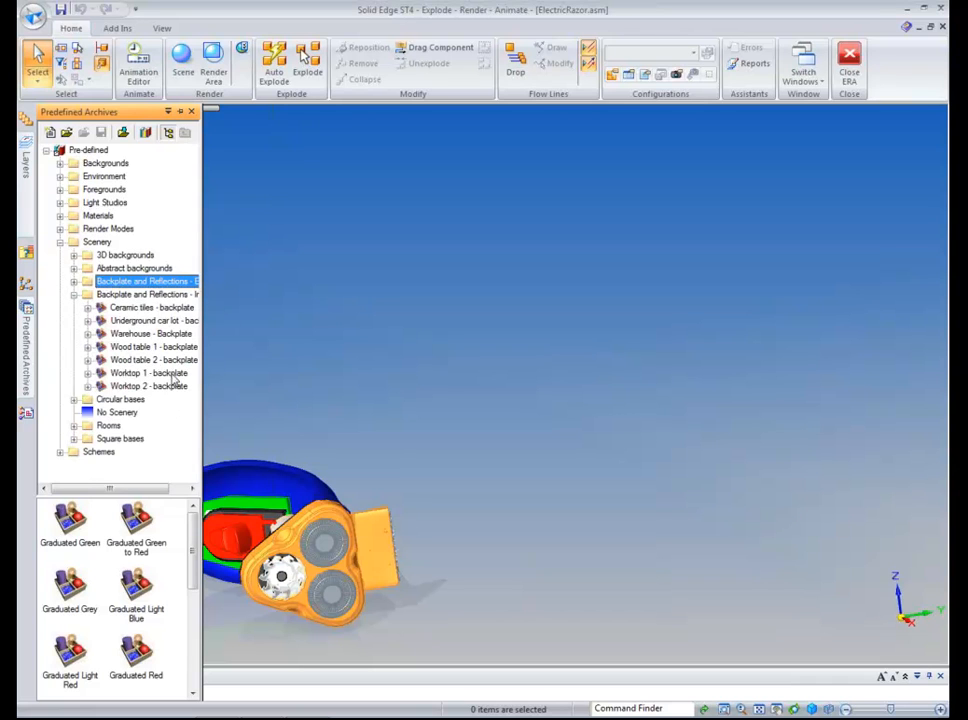
click(155, 348)
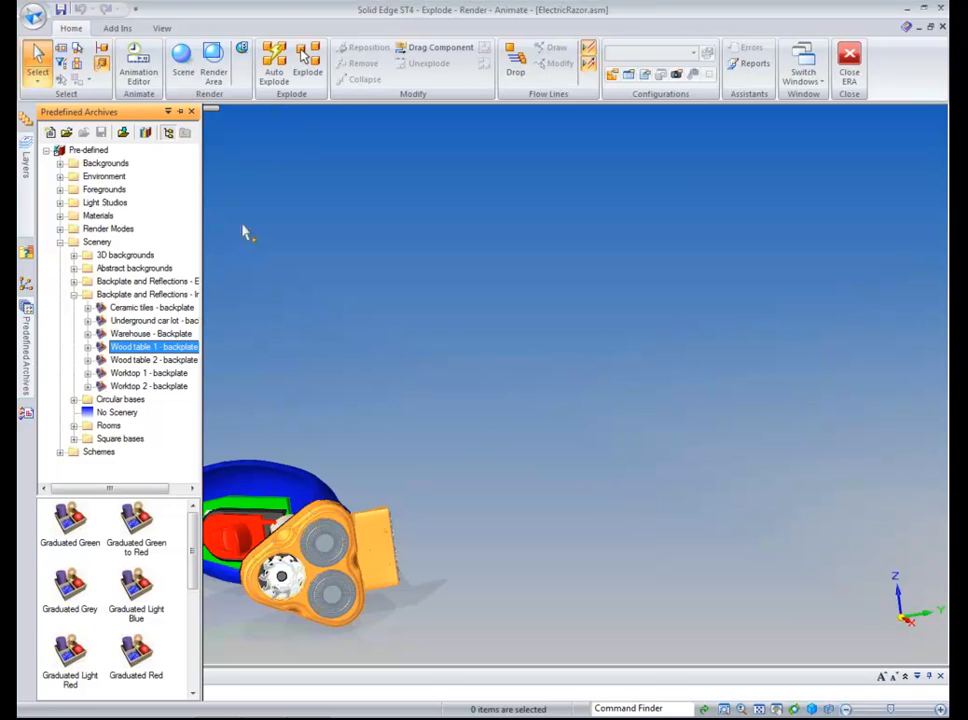
right_drag(333, 371, 330, 337)
shift+middle_drag(480, 613, 487, 606)
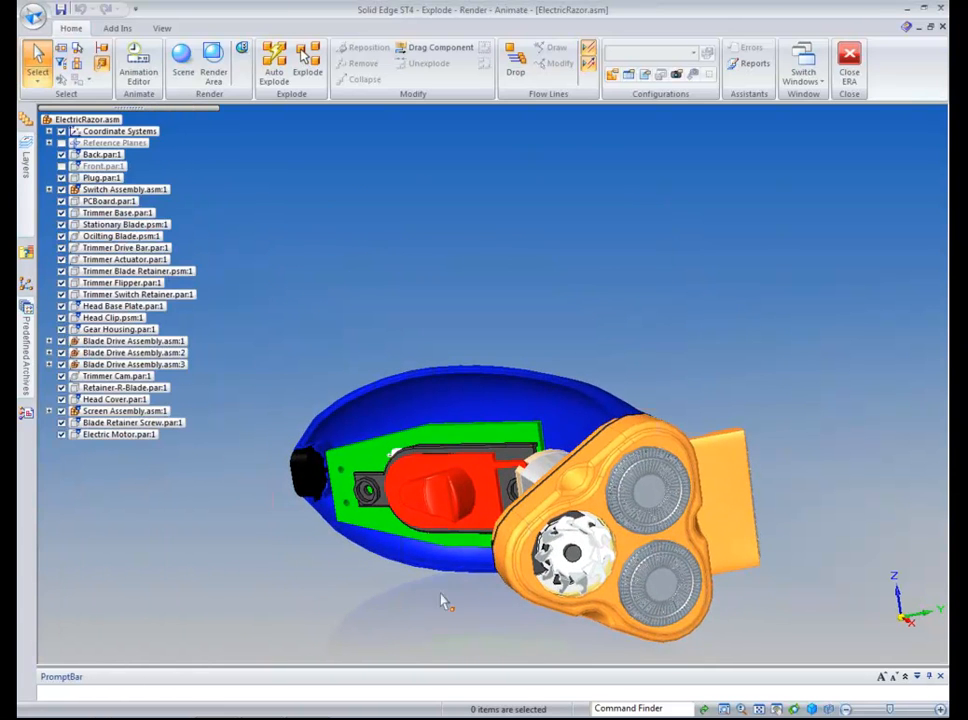
click(183, 62)
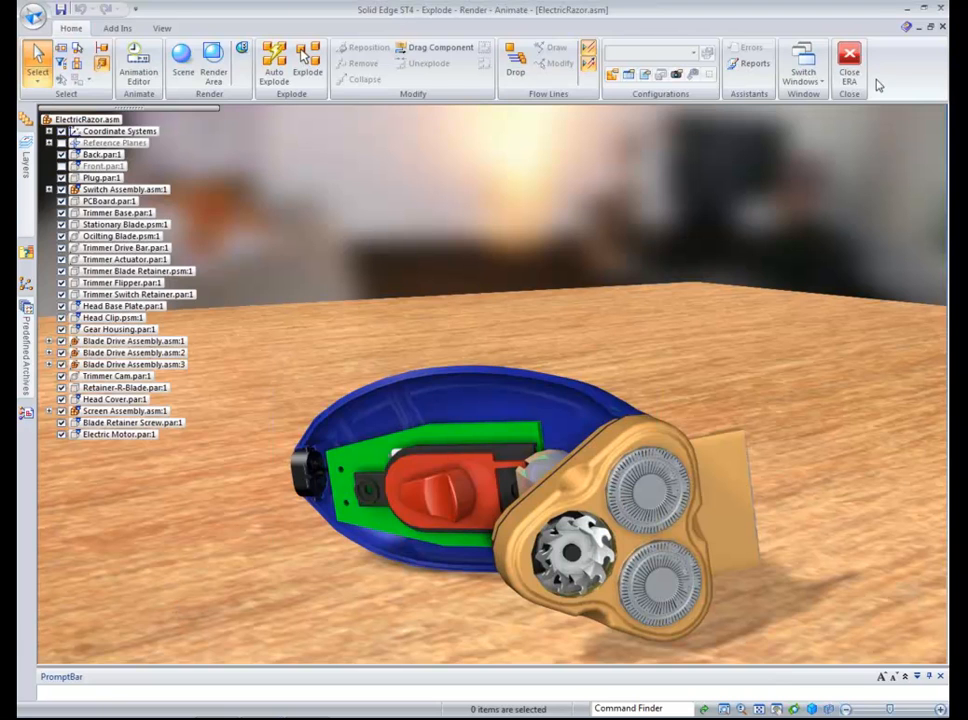
Close the electric razor assembly without saving the changes.
click(849, 60)
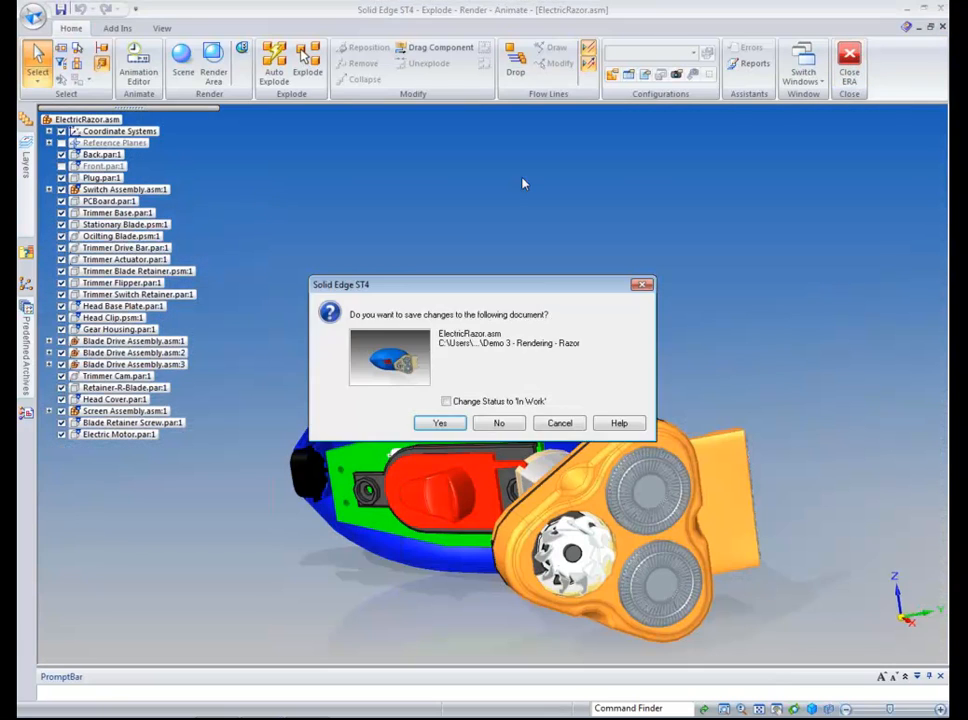
click(507, 424)
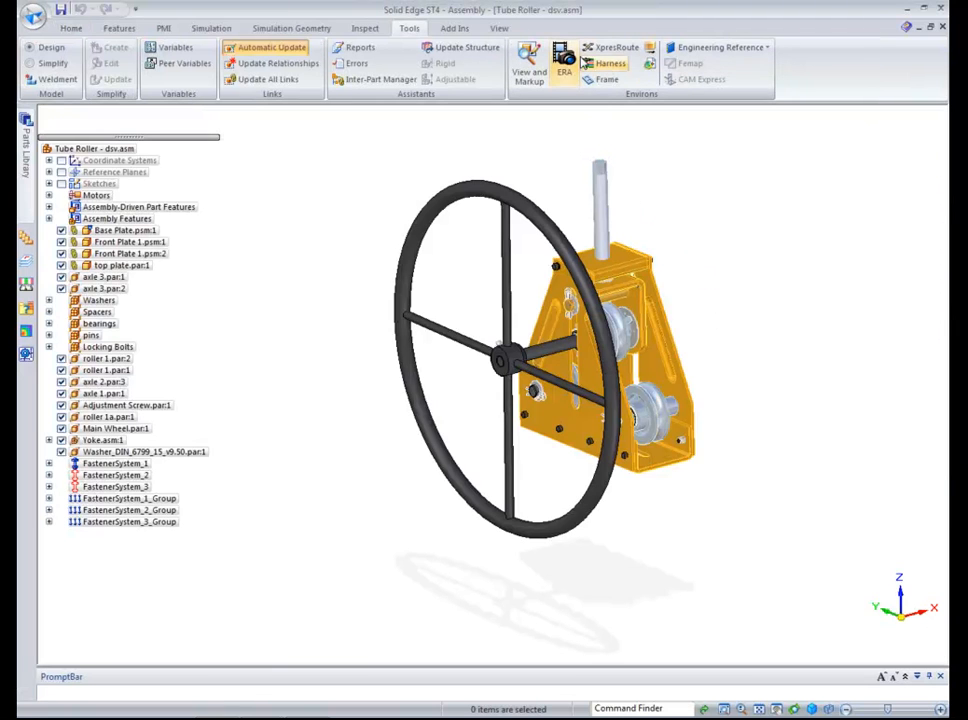
Open the Tube Roller assembly in the Explode-Render-Animate environment and display the Exp 2 exploded configuration.
click(566, 74)
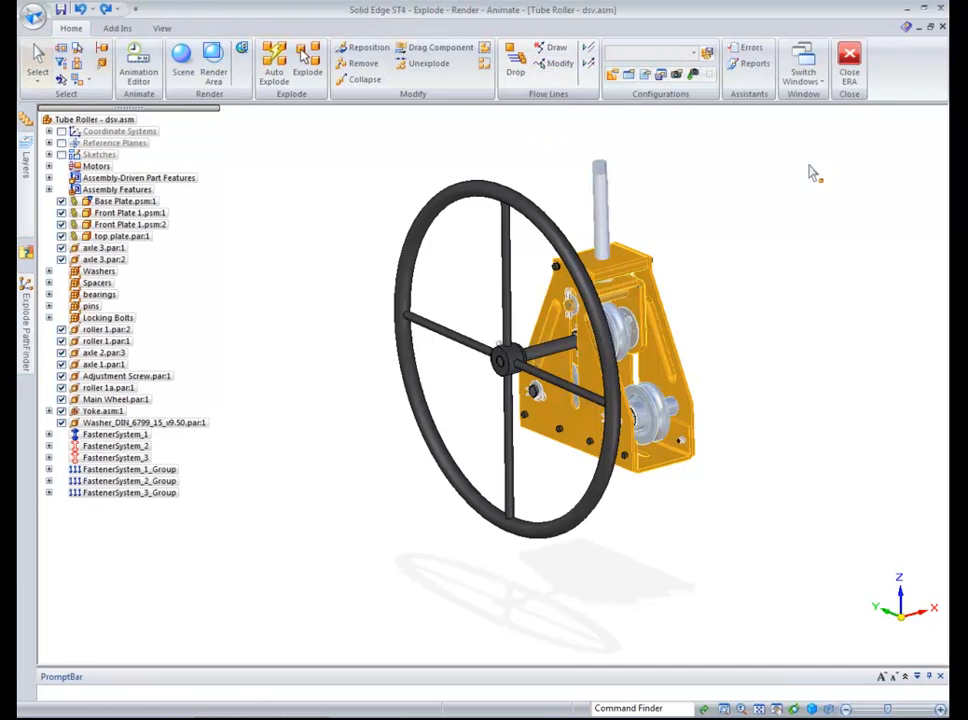
click(696, 62)
double_click(648, 108)
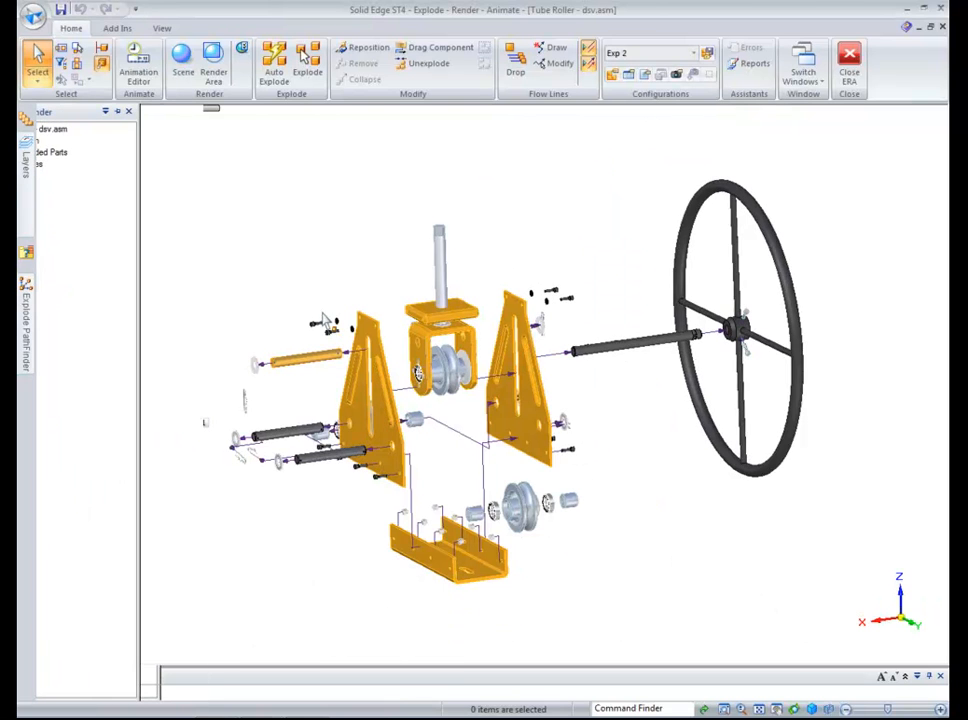
scroll(607, 352, up, 6)
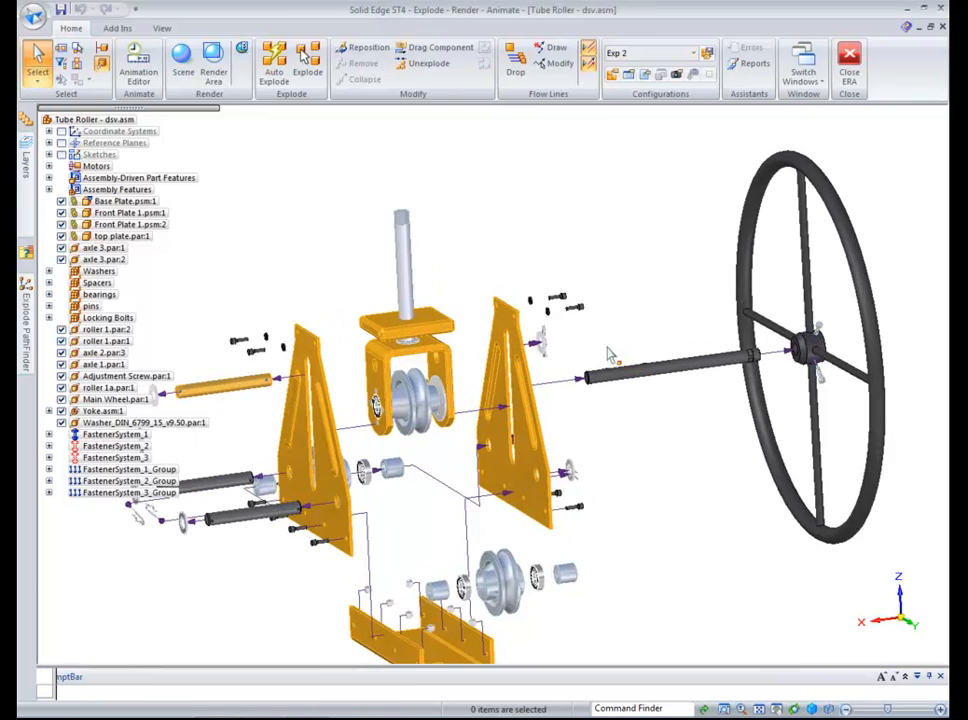
middle_drag(571, 366, 564, 333)
scroll(564, 330, up, 3)
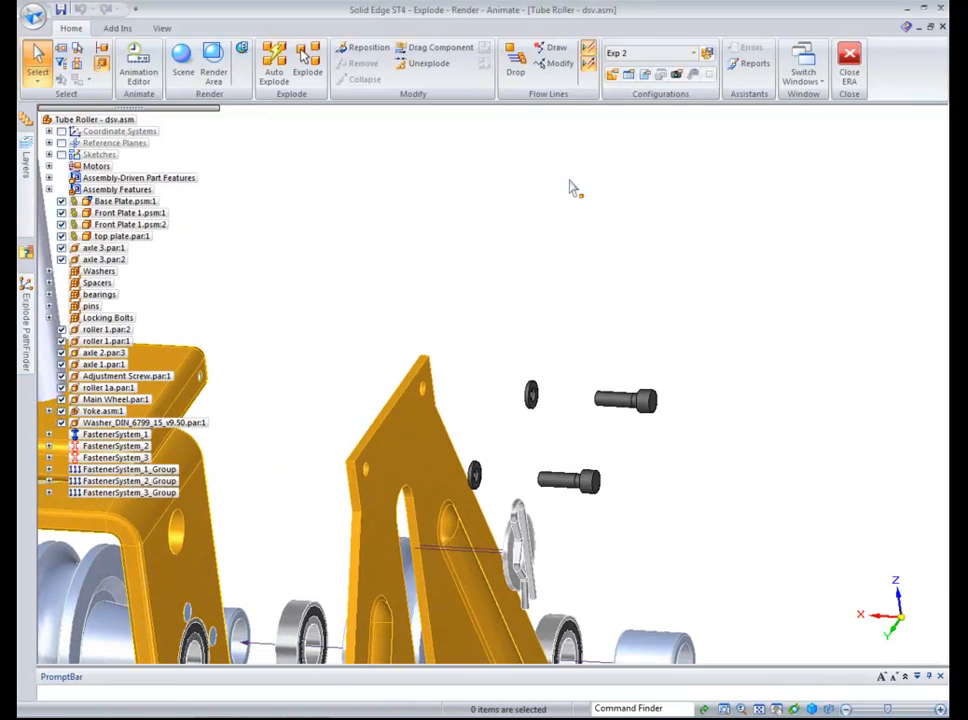
click(550, 50)
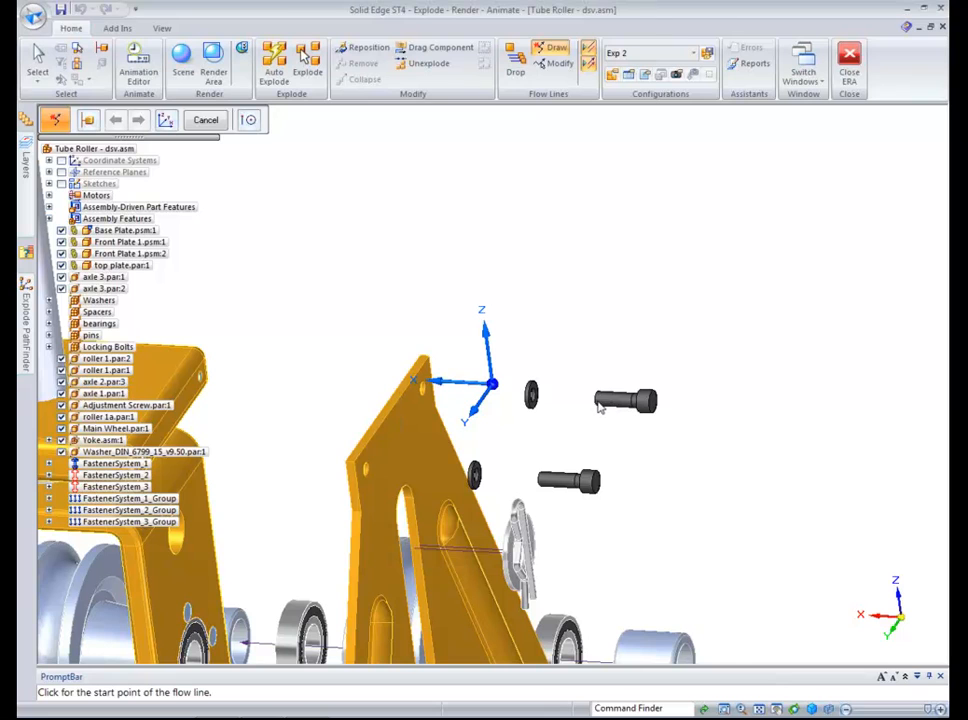
click(595, 402)
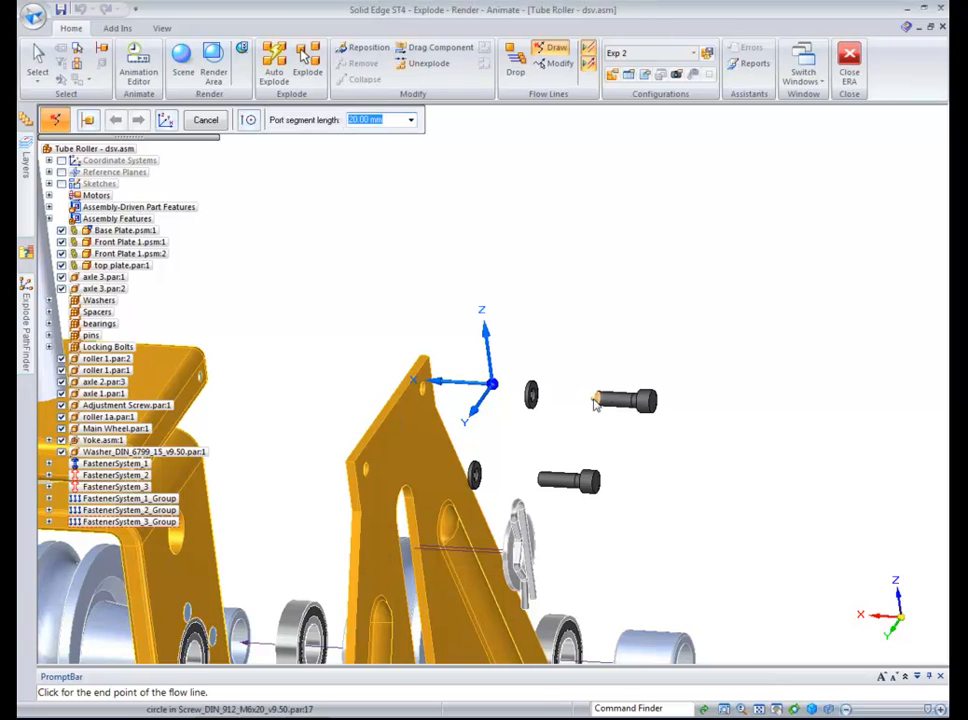
click(421, 388)
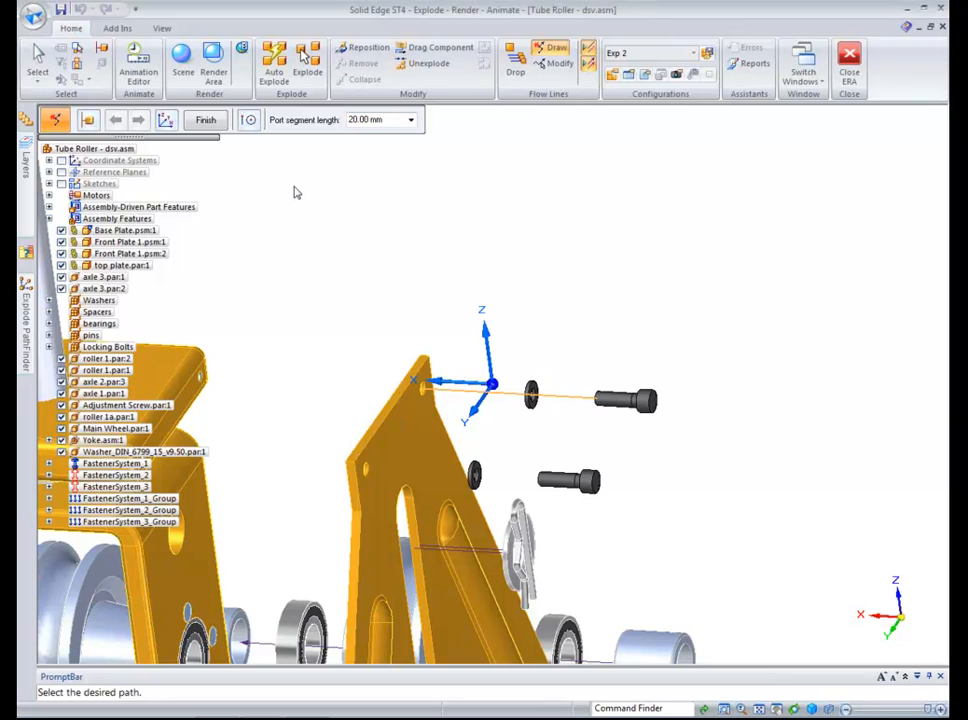
key(Escape)
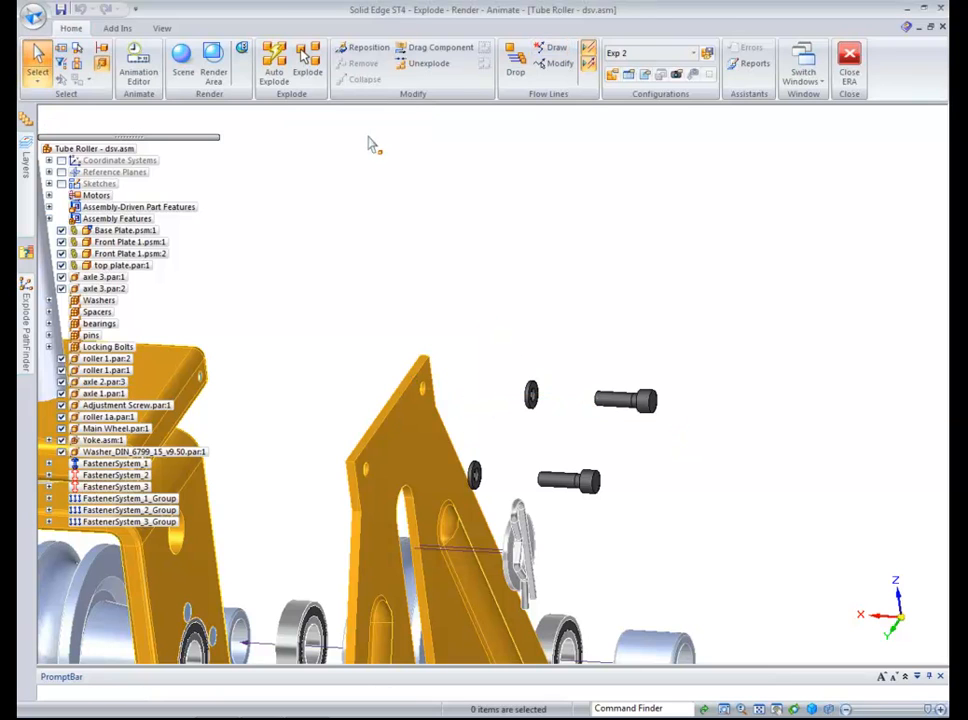
Draw a flow line from the tip of the upper M6x20 screw to the top hole in the front plate.
click(556, 48)
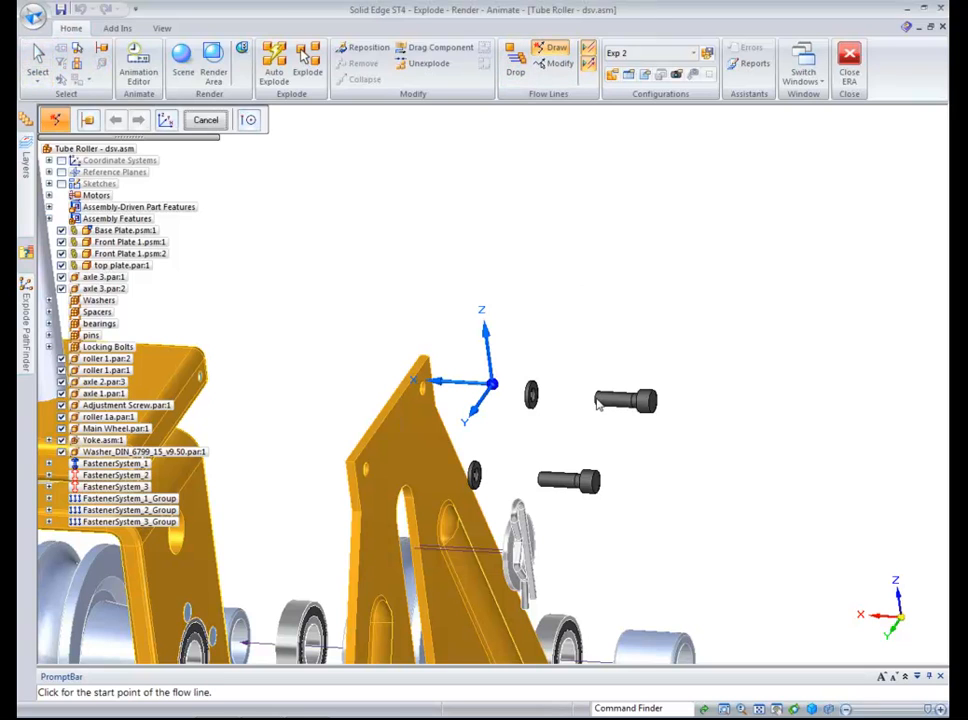
click(598, 401)
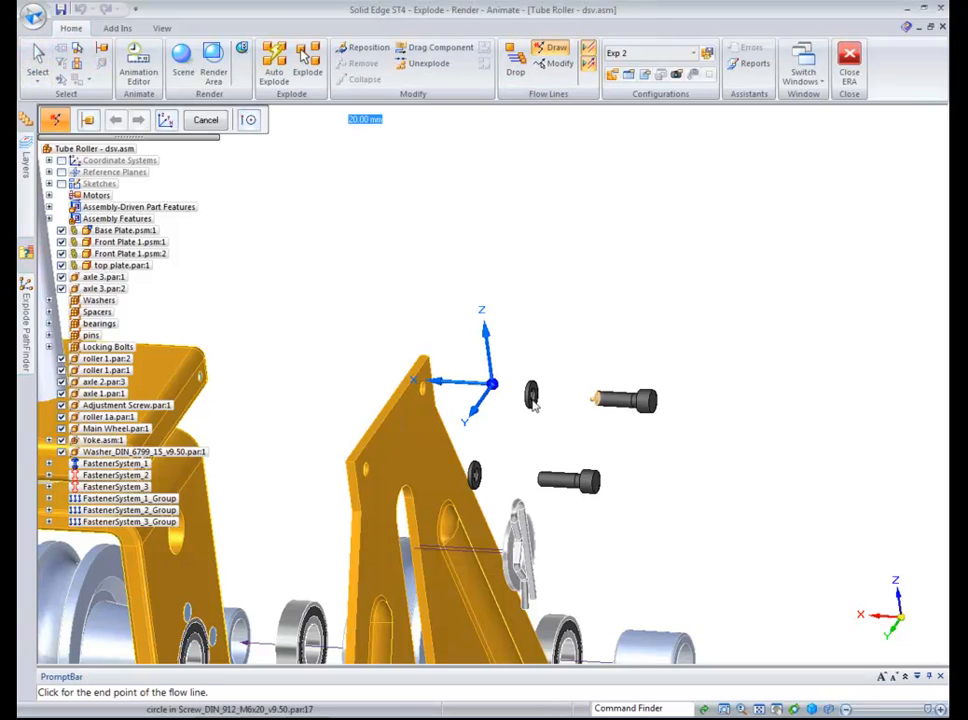
click(436, 394)
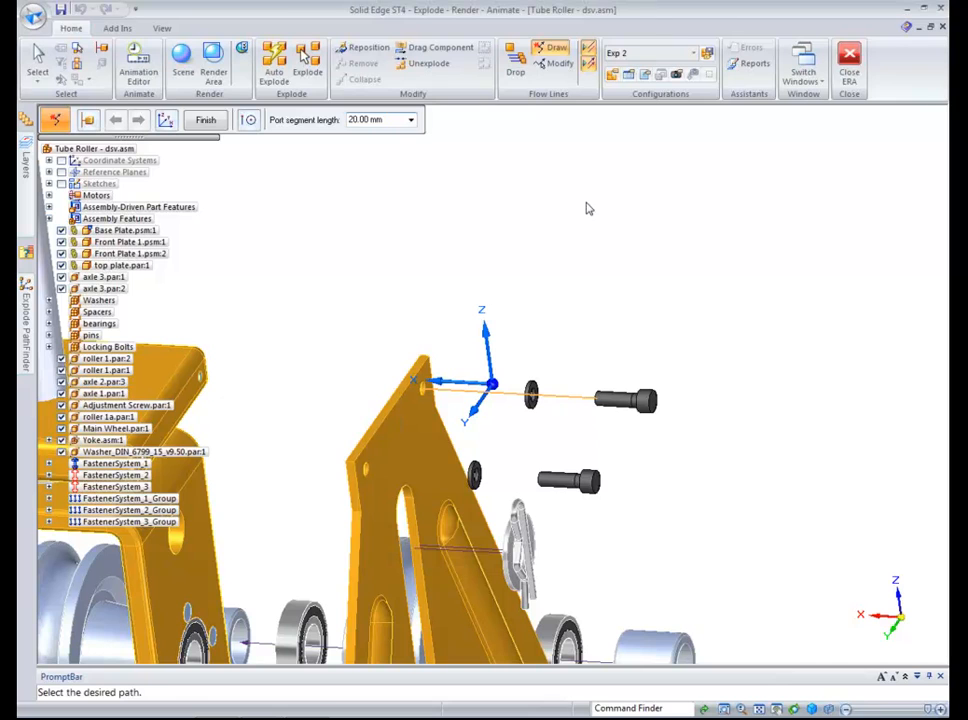
click(206, 120)
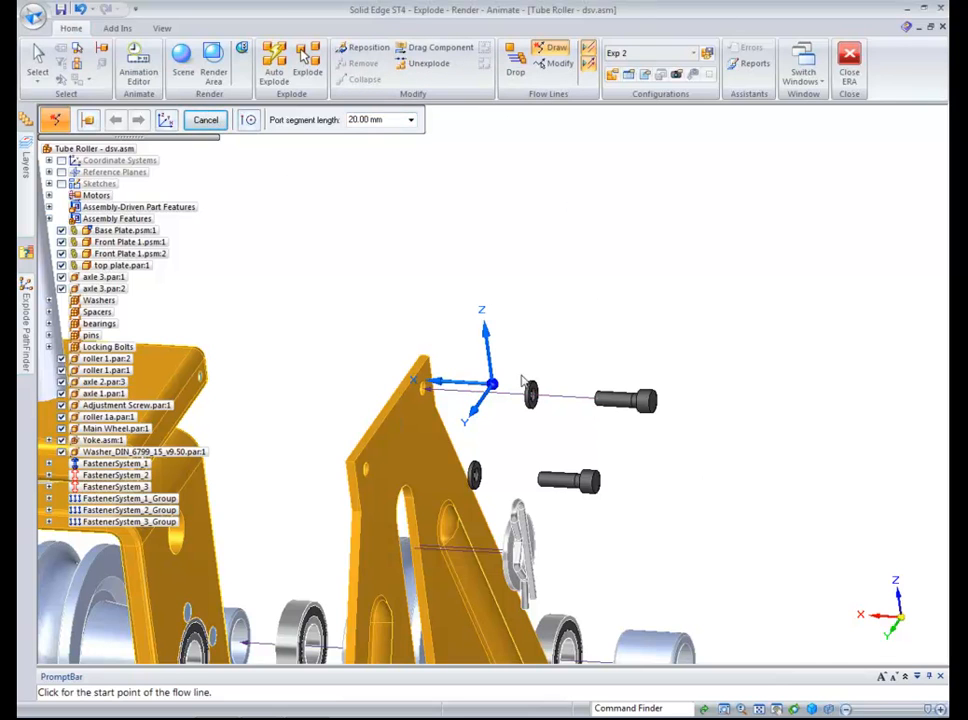
right_click(720, 430)
click(719, 405)
Move the upper screw and its washer together about 48 mm along Z and about -40 mm along X.
drag(672, 438, 495, 368)
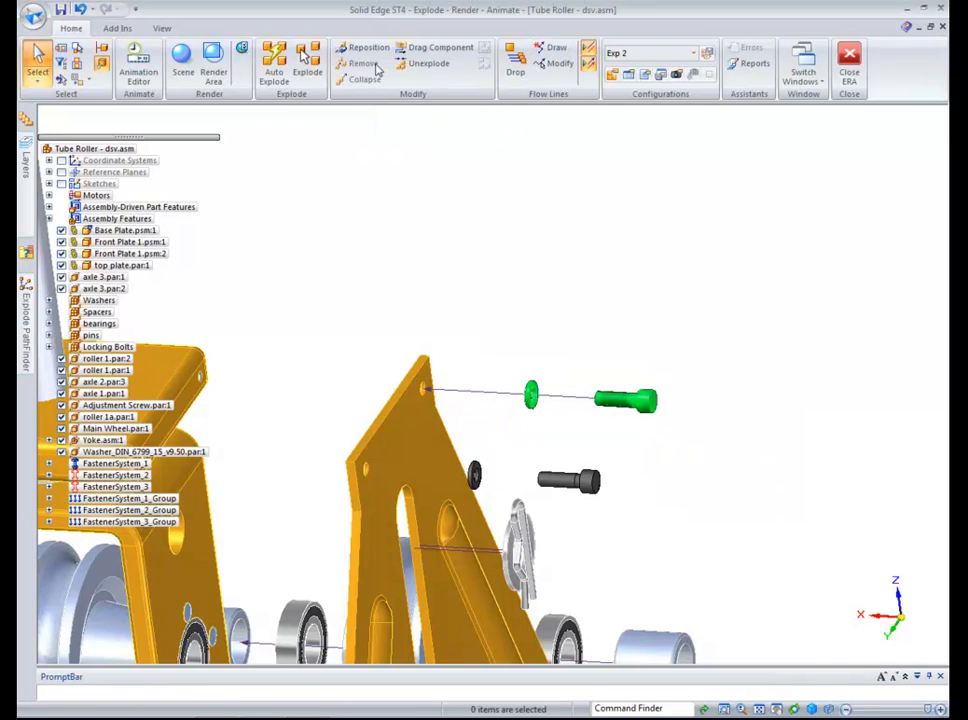
click(441, 47)
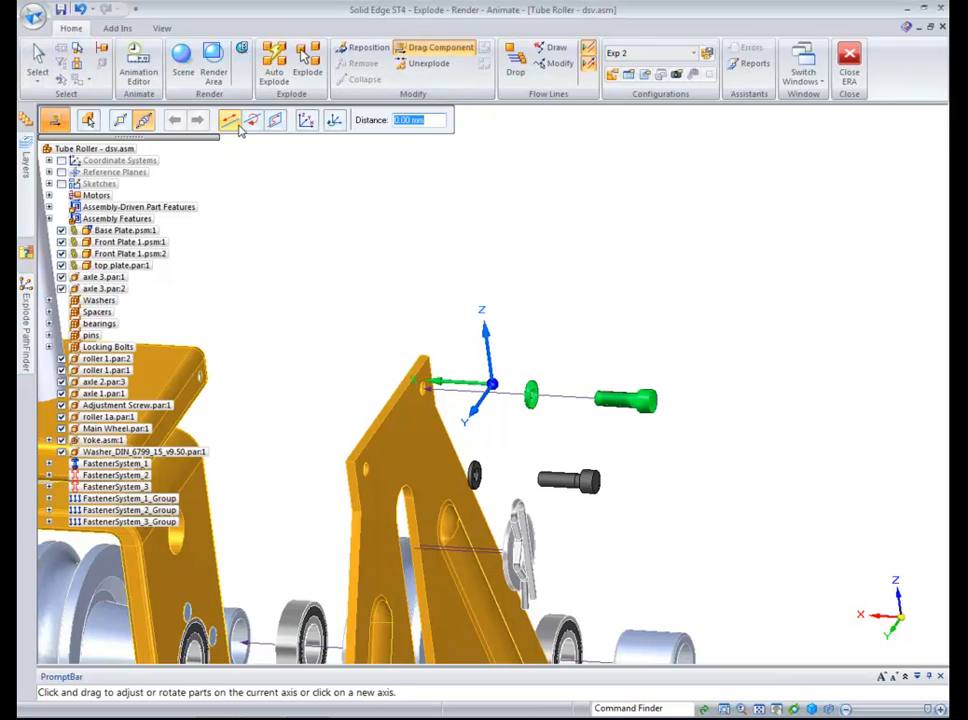
click(488, 352)
drag(488, 352, 493, 252)
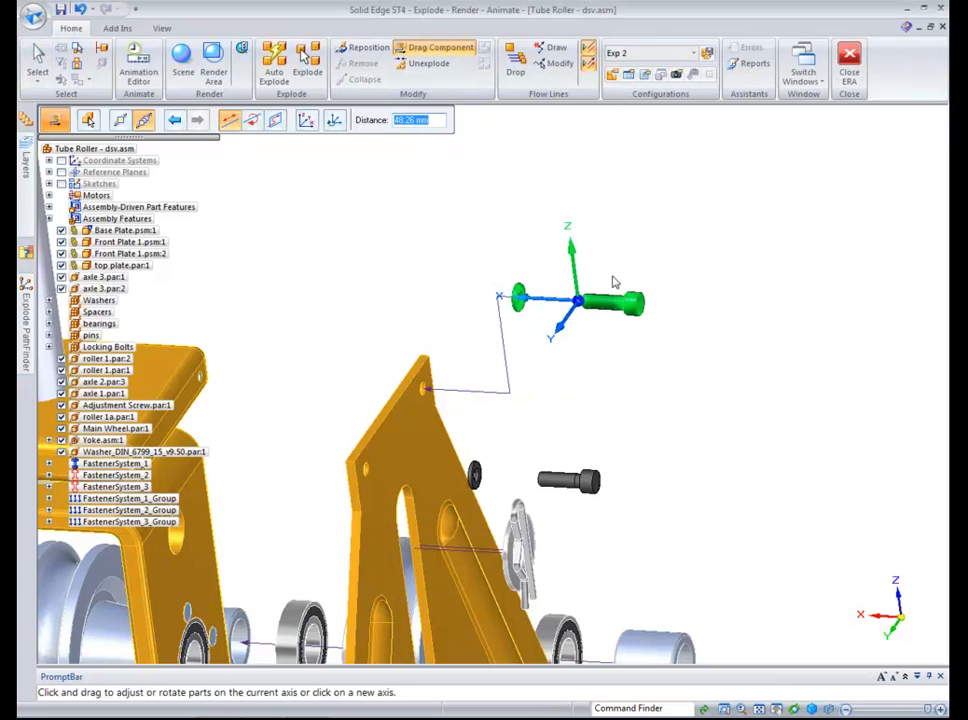
drag(552, 304, 634, 312)
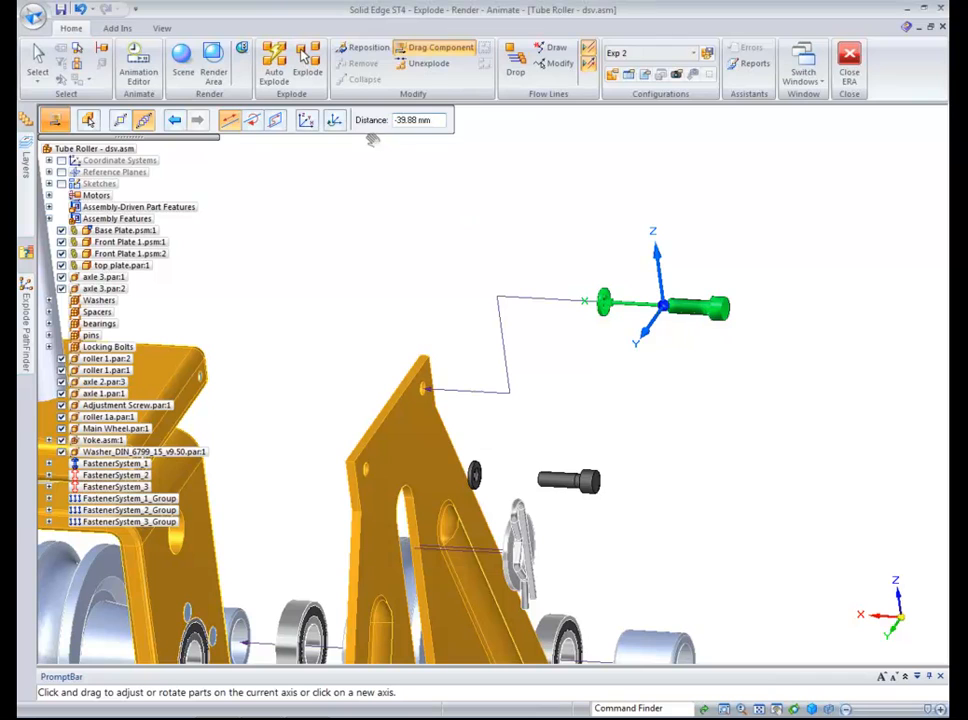
Modify the screw's flow line by shifting its vertical segment along X, away from the front plate.
click(558, 66)
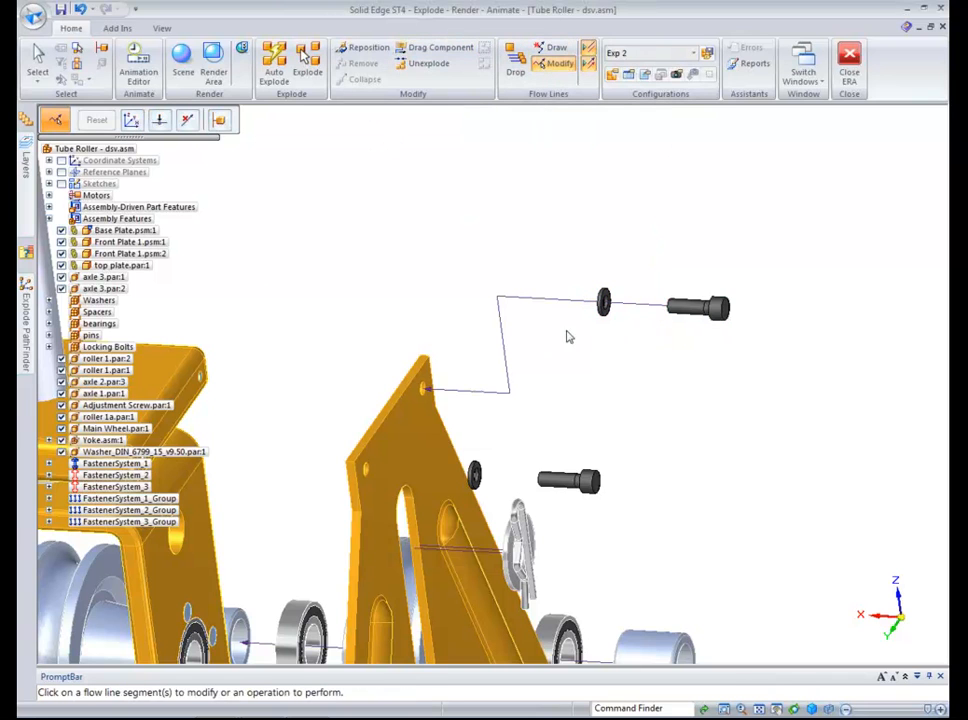
click(500, 358)
drag(497, 350, 533, 413)
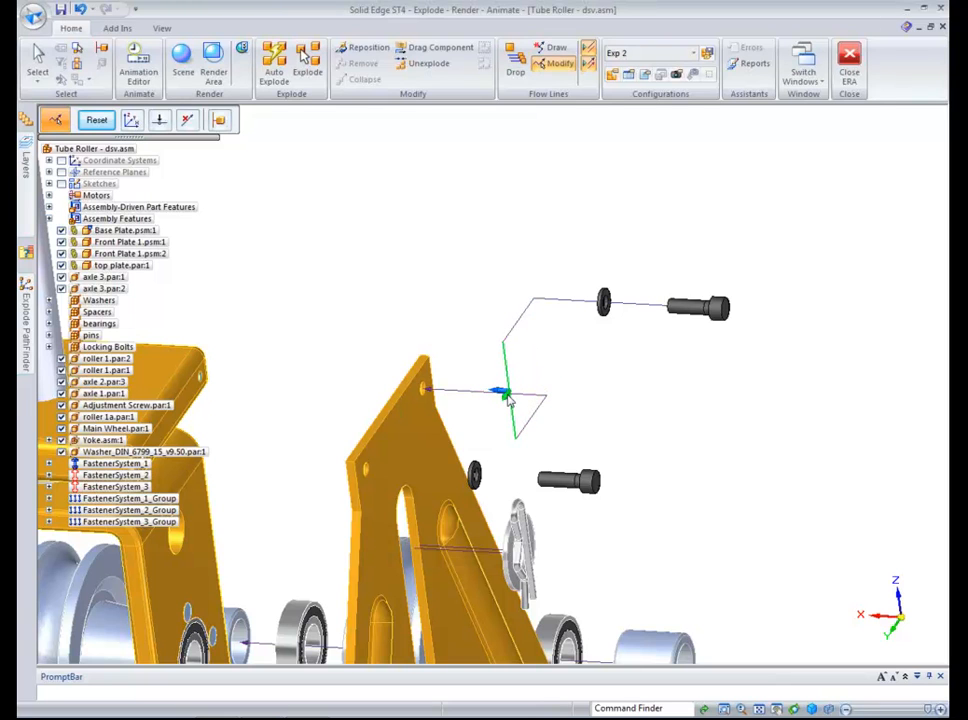
drag(509, 400, 543, 400)
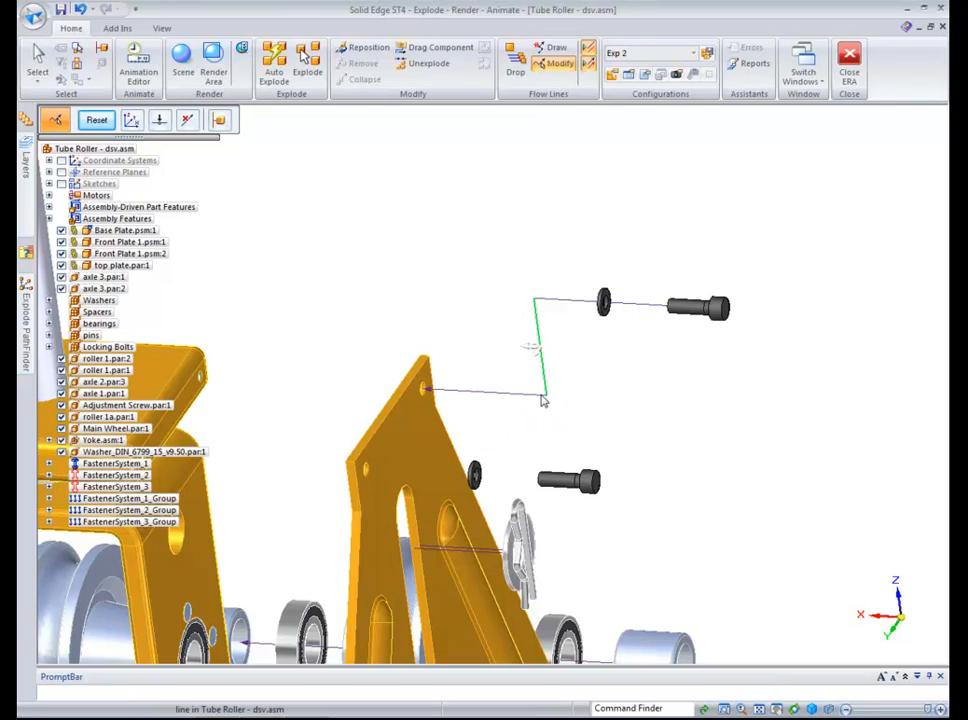
Split the flow line's vertical segment near both ends and offset its middle portion sideways to form jogs.
click(160, 121)
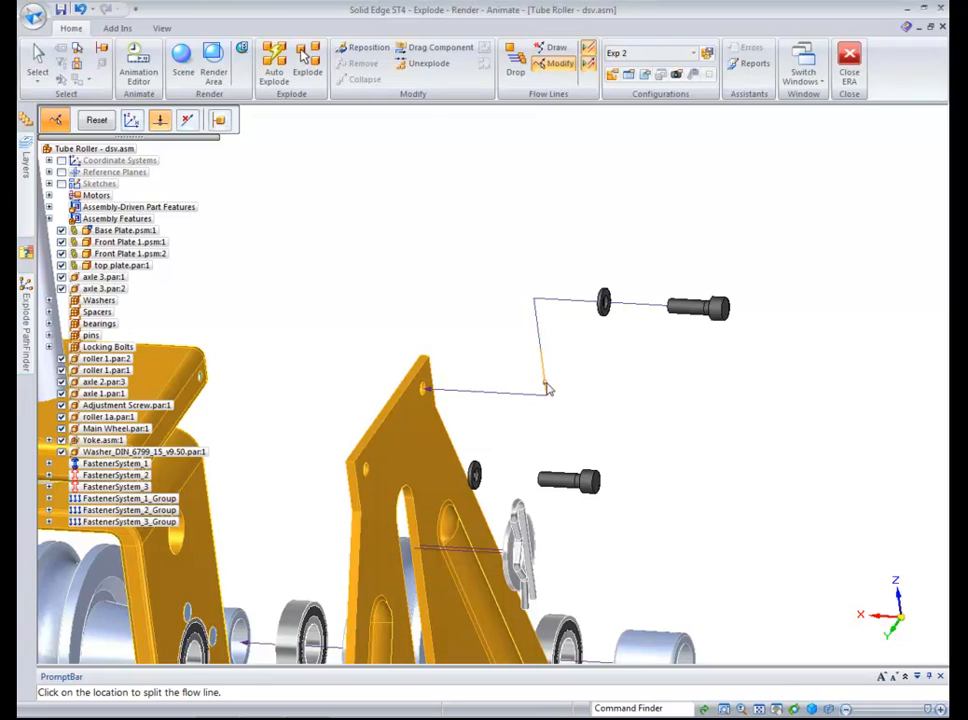
right_click(371, 276)
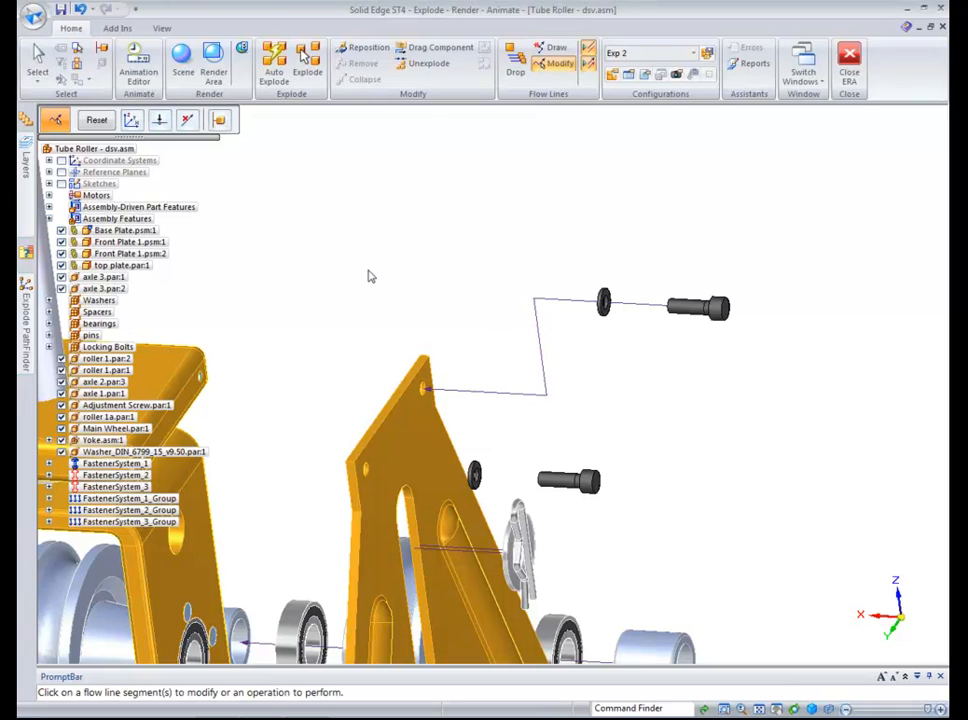
click(540, 352)
drag(535, 350, 519, 378)
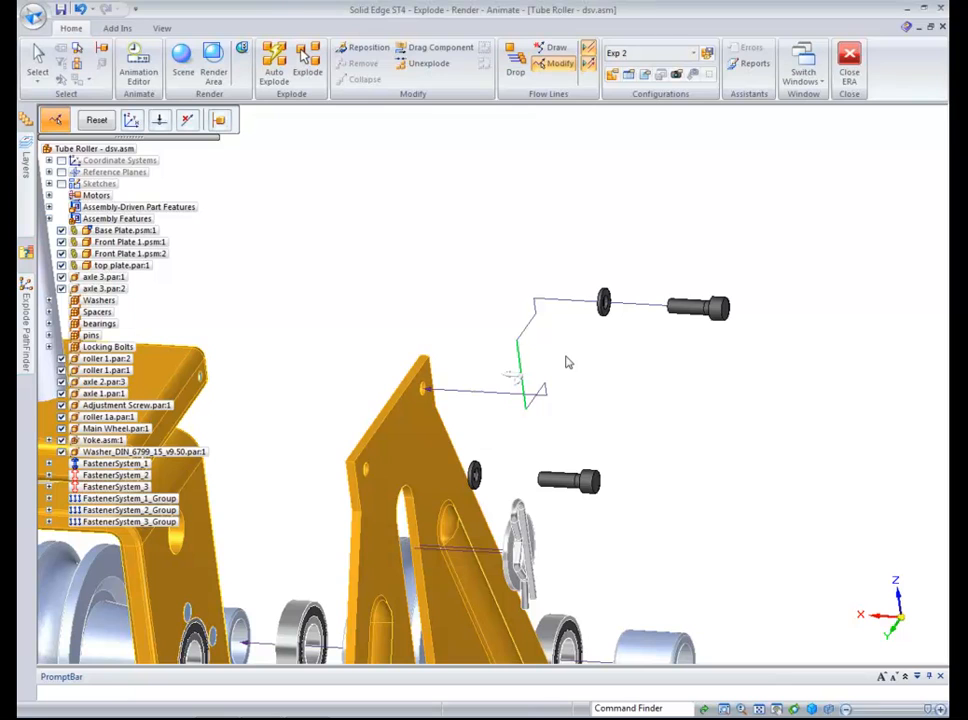
click(392, 235)
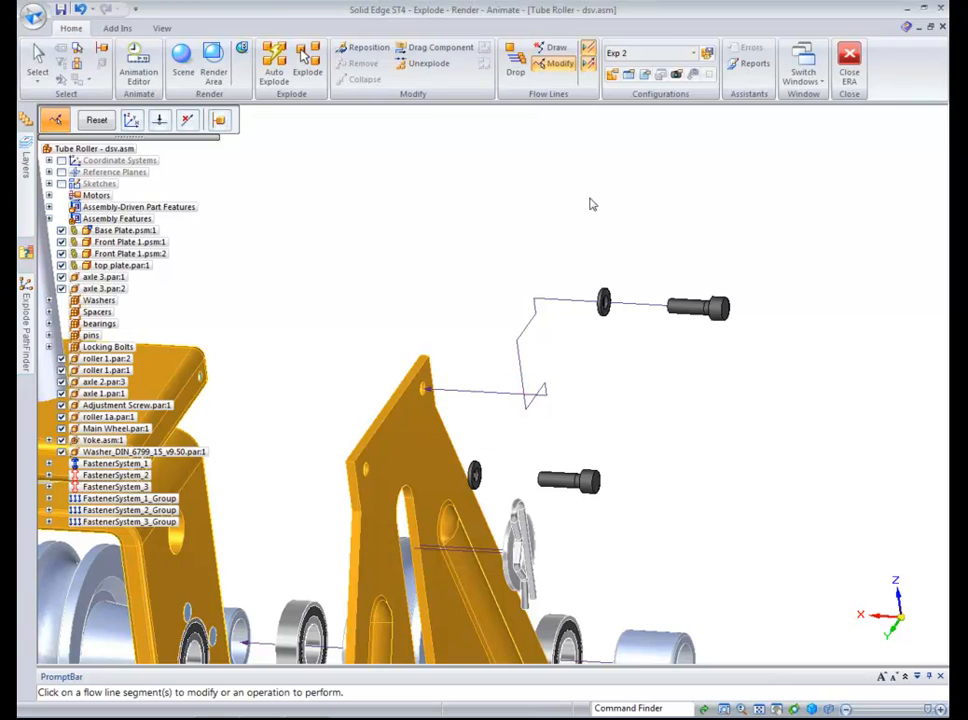
key(Escape)
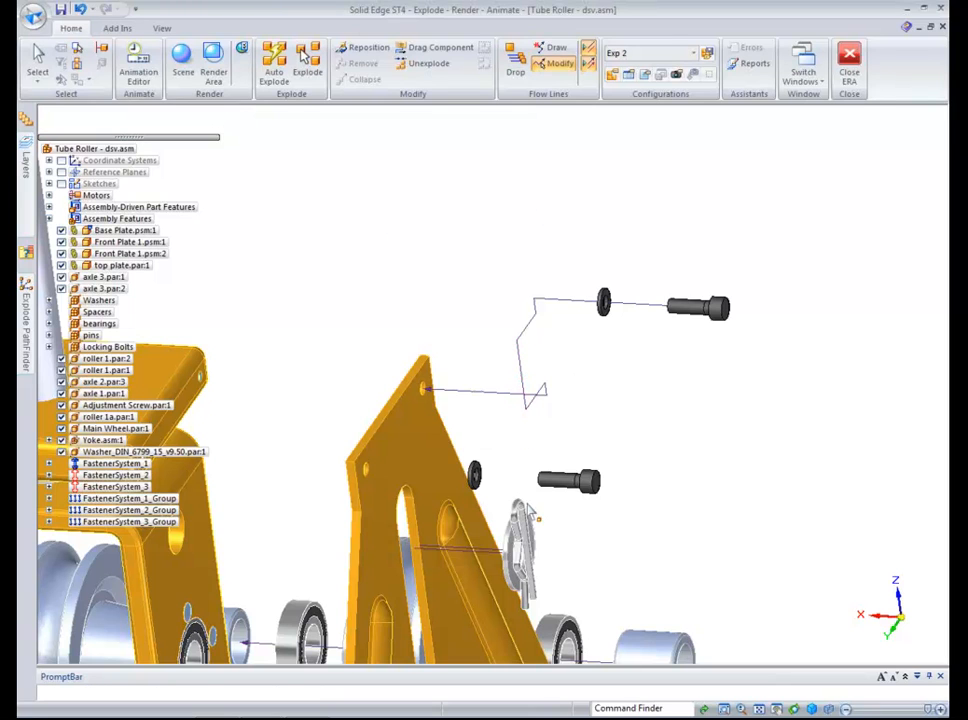
Move roller 1.par:1 with its bearings and spacers upward along Z and about -122 mm along Y.
shift+middle_drag(583, 565, 601, 389)
click(660, 492)
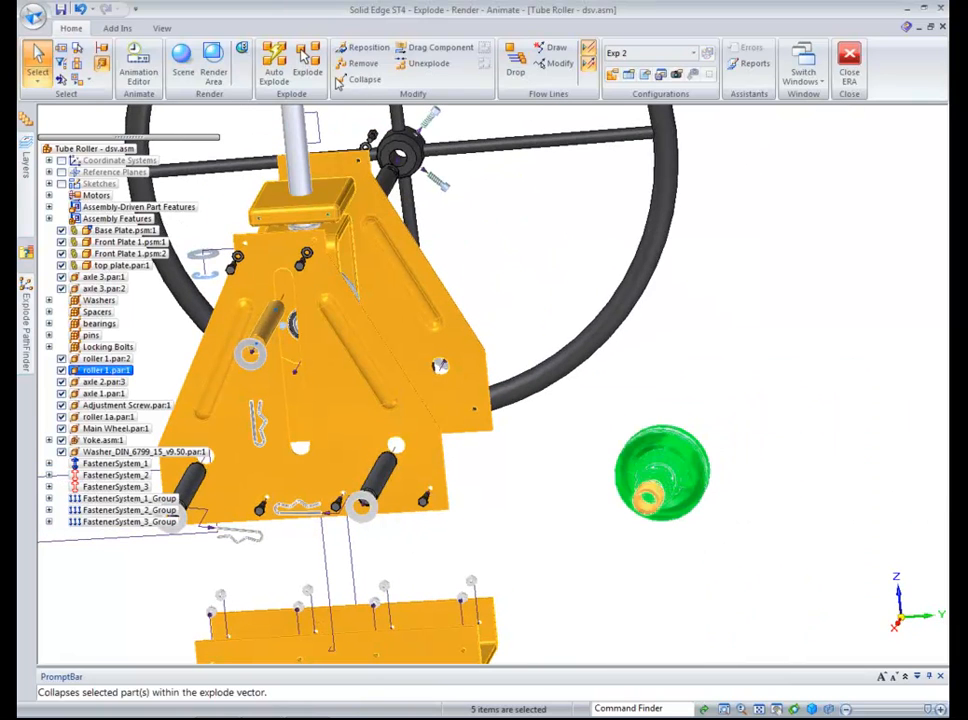
click(437, 47)
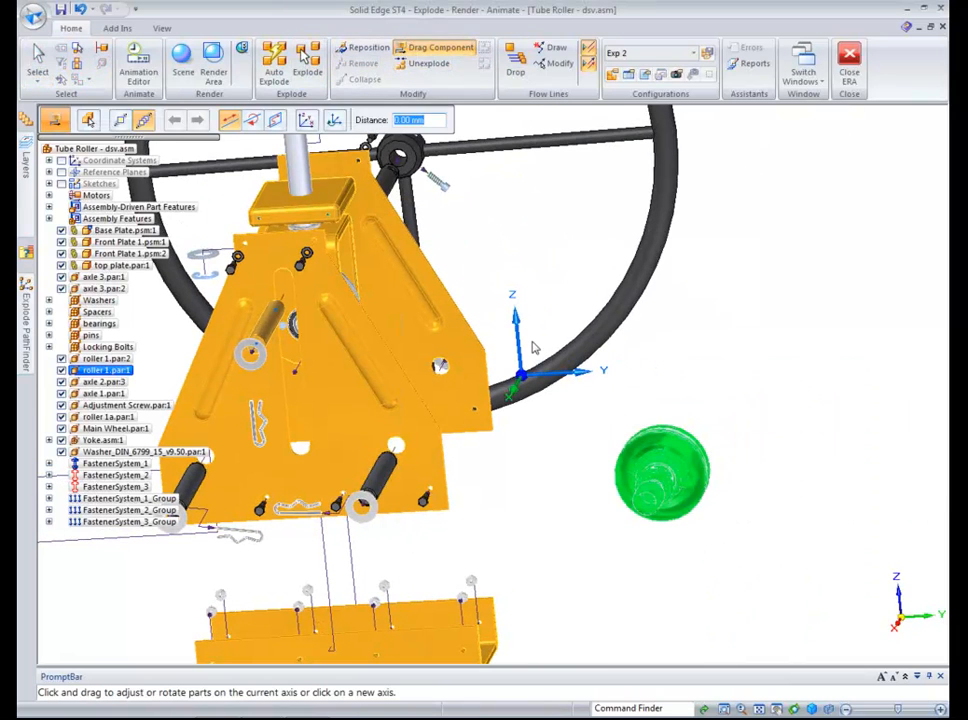
click(516, 334)
drag(657, 410, 650, 215)
drag(677, 265, 584, 265)
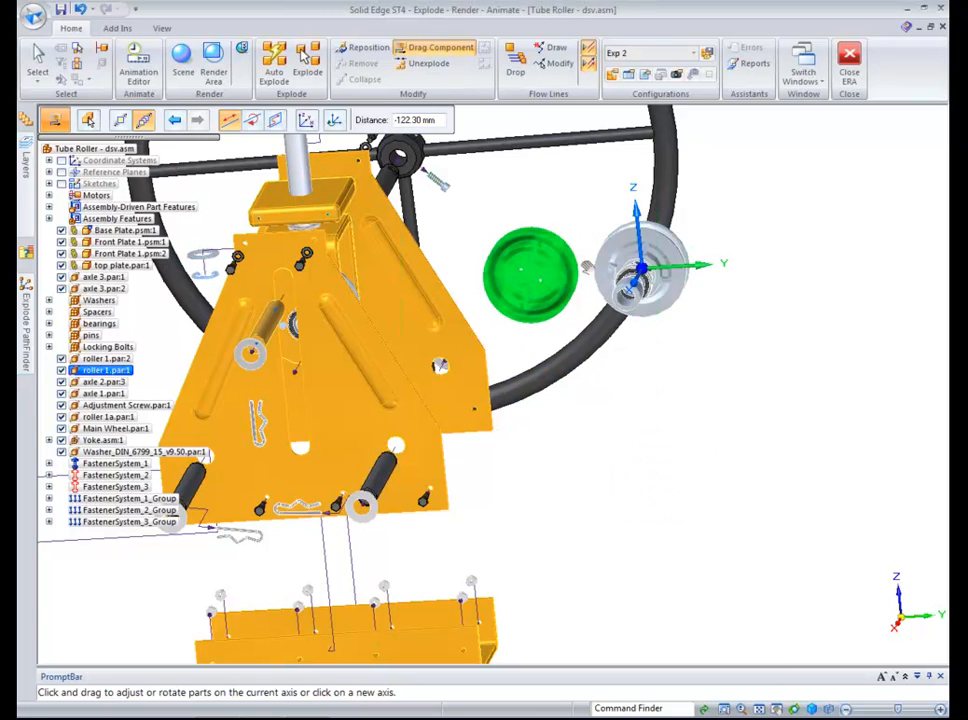
right_click(620, 416)
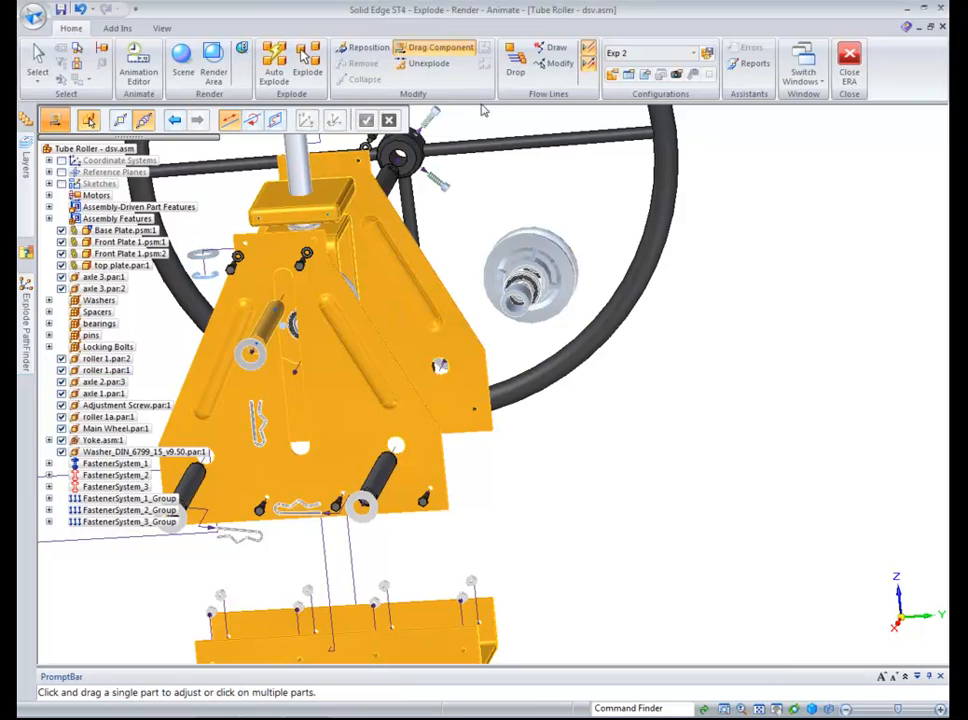
Reorient the axis triad for a new flow line to a plane at the front plate nearest the main wheel.
click(553, 47)
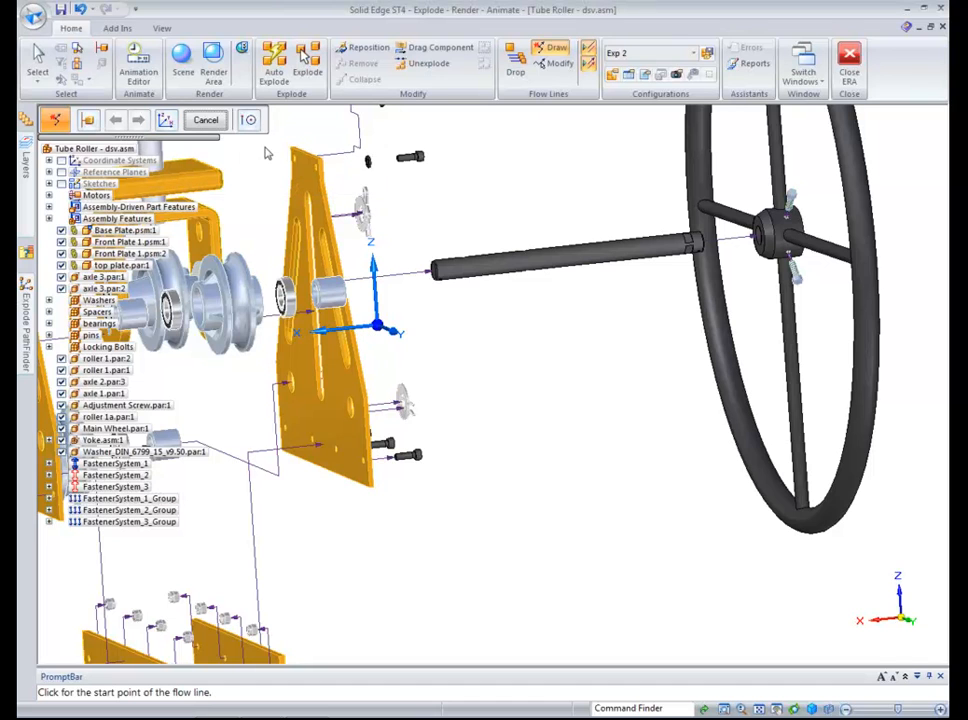
click(166, 120)
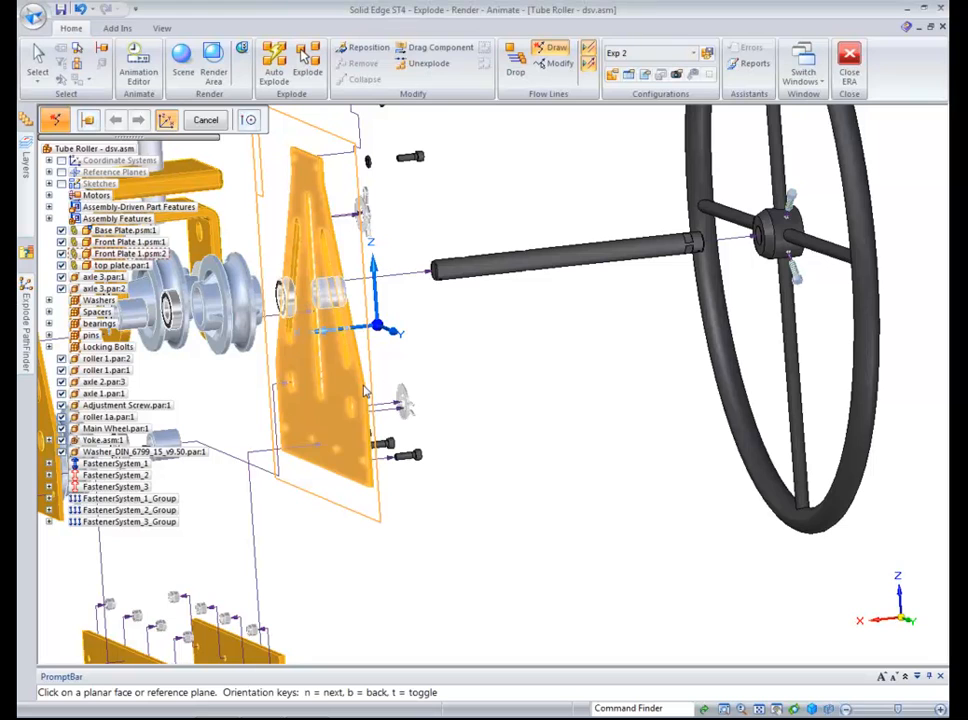
right_click(392, 400)
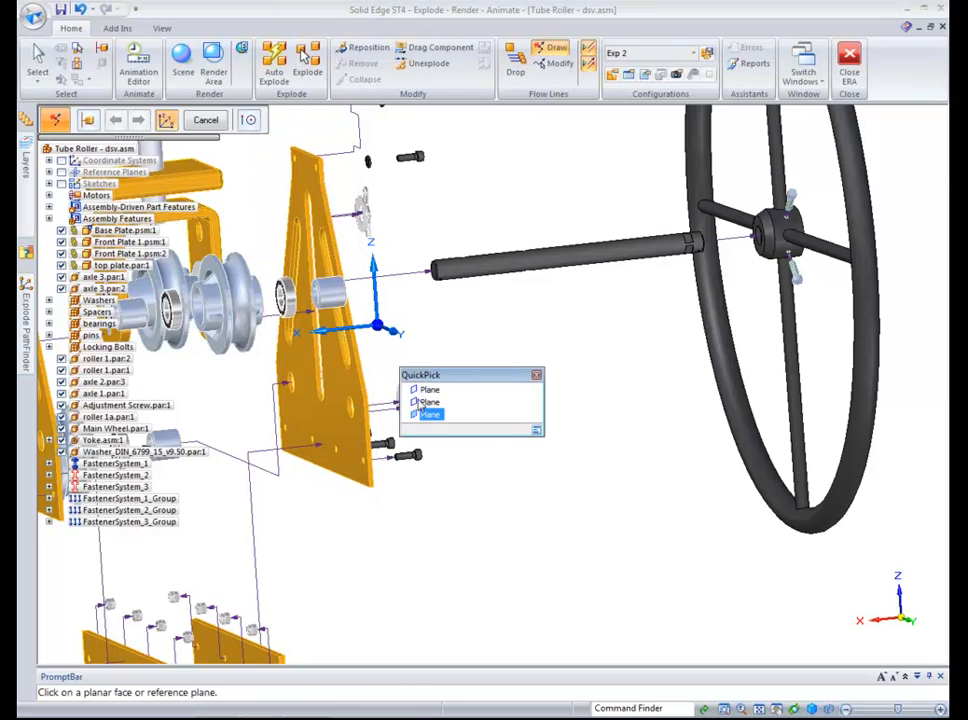
click(420, 402)
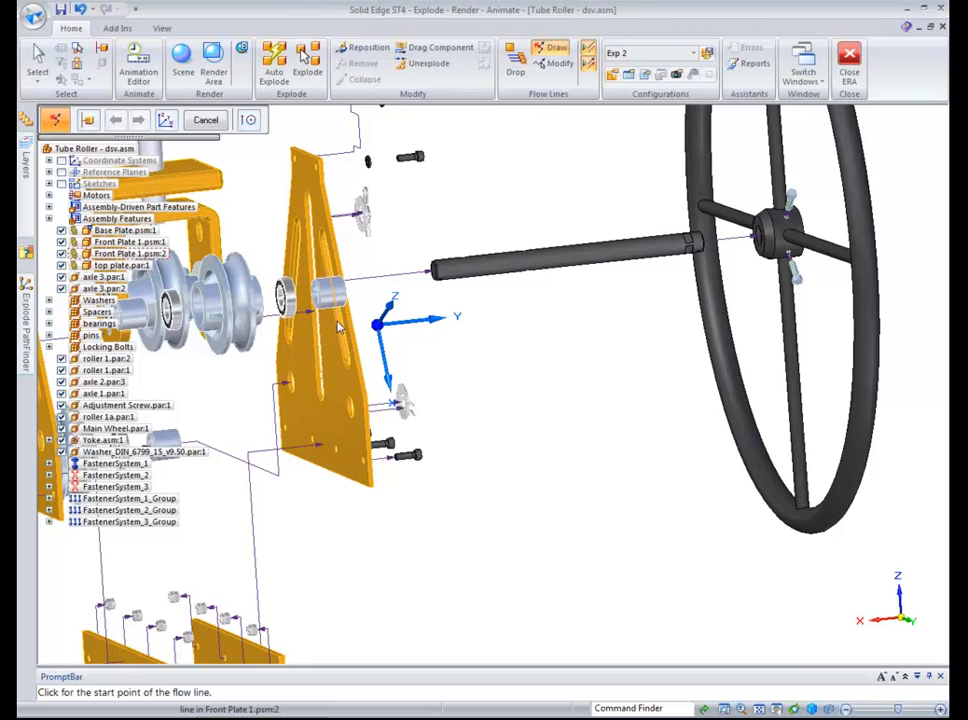
Draw a flow line between the end spacer of the moved roller and the hole in Front Plate 1.psm:2, using the next path option.
middle_drag(338, 326, 240, 298)
click(252, 472)
middle_drag(304, 382, 153, 357)
click(397, 443)
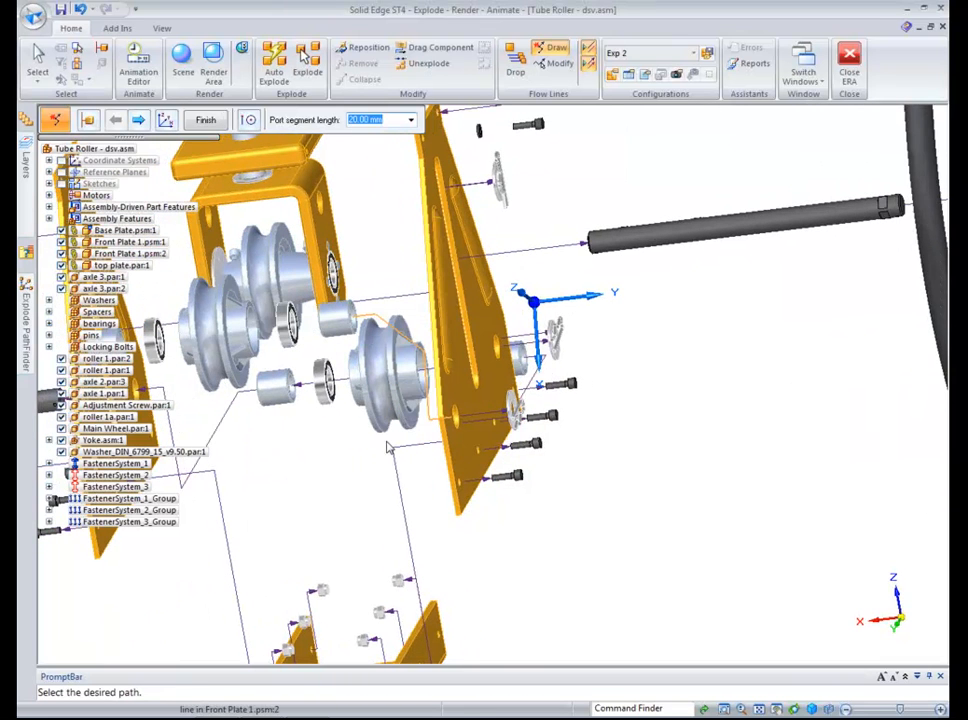
middle_drag(388, 447, 341, 443)
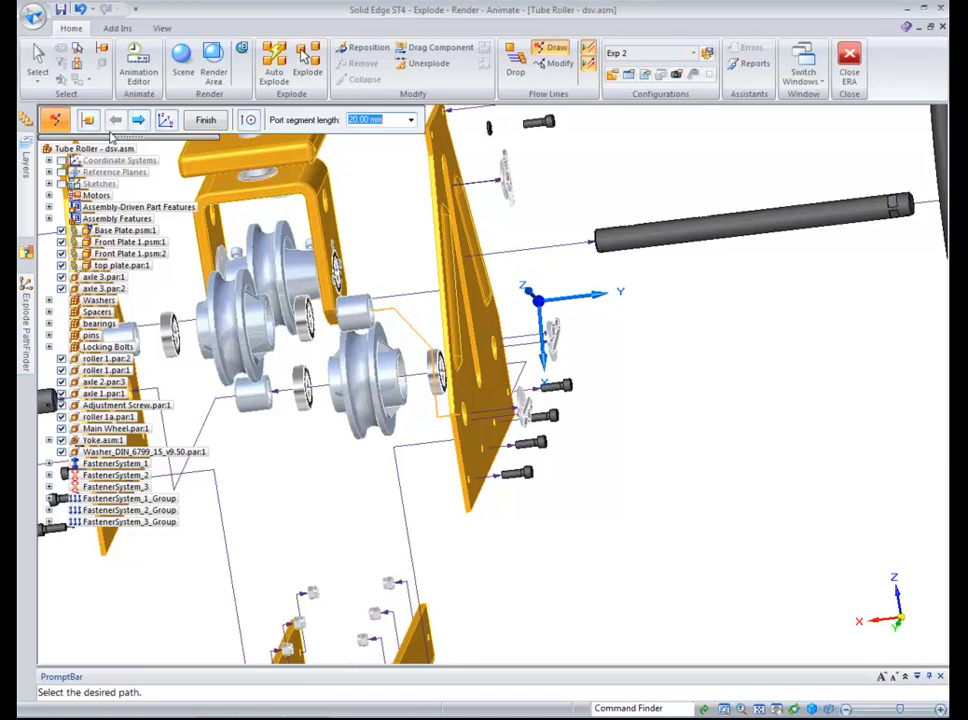
click(141, 122)
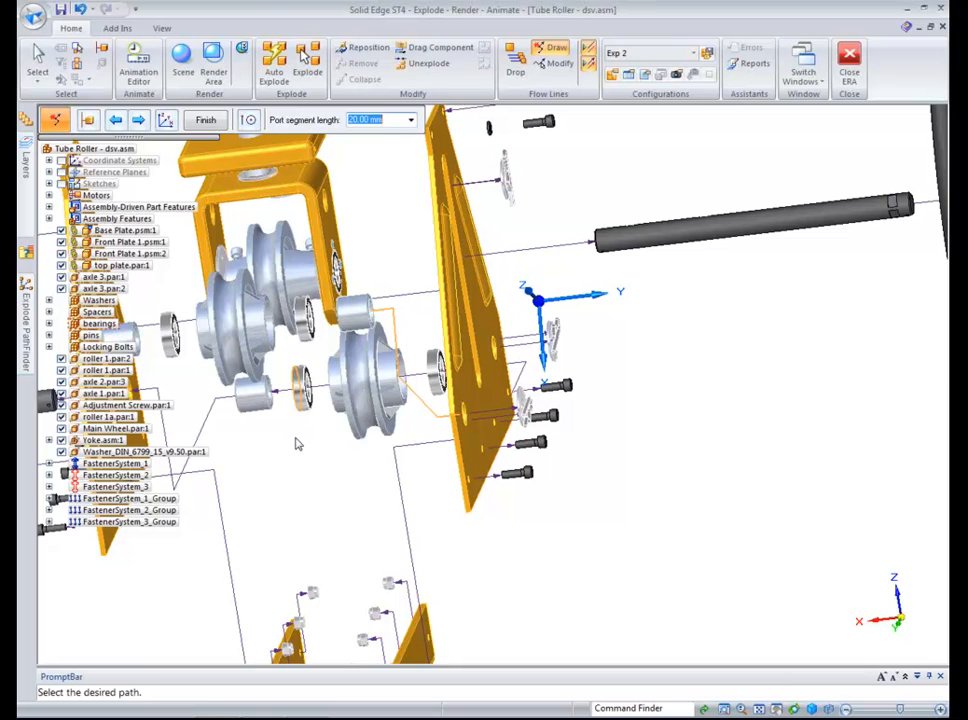
middle_drag(295, 439, 388, 476)
right_click(286, 566)
Draw a flow line between the hole in Front Plate 1.psm:1 and the facing end spacer of roller 1.par:1.
middle_drag(286, 566, 225, 483)
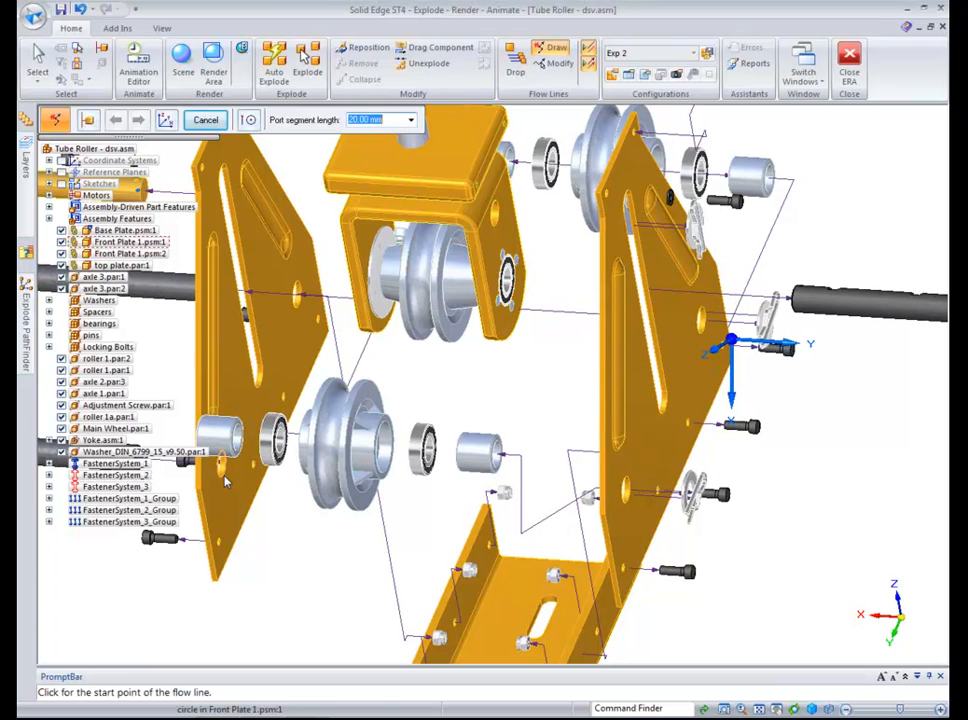
click(226, 482)
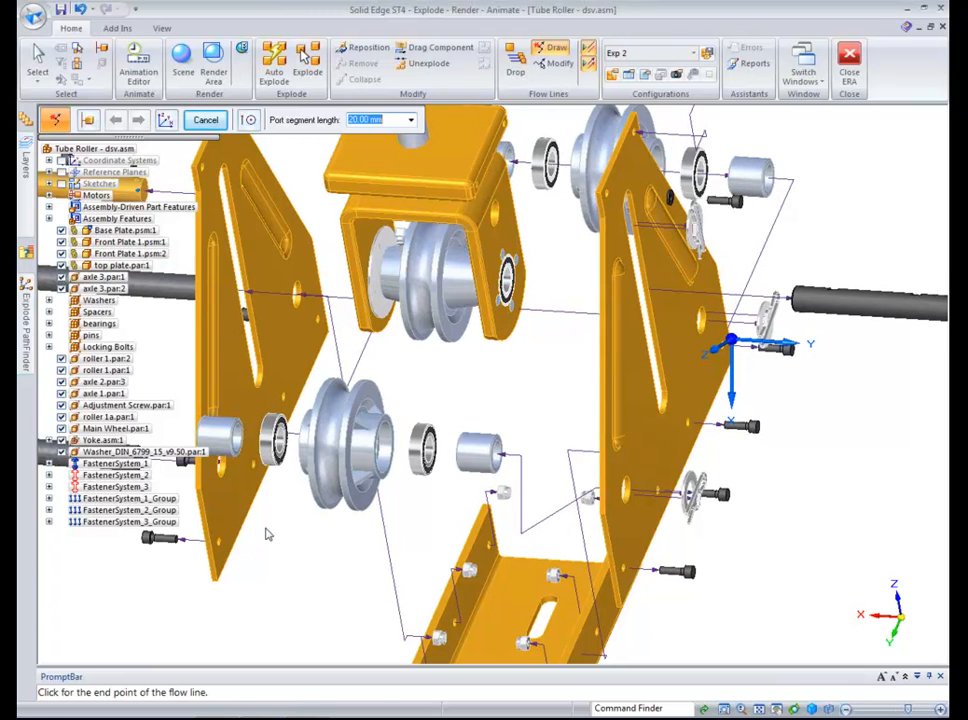
click(266, 535)
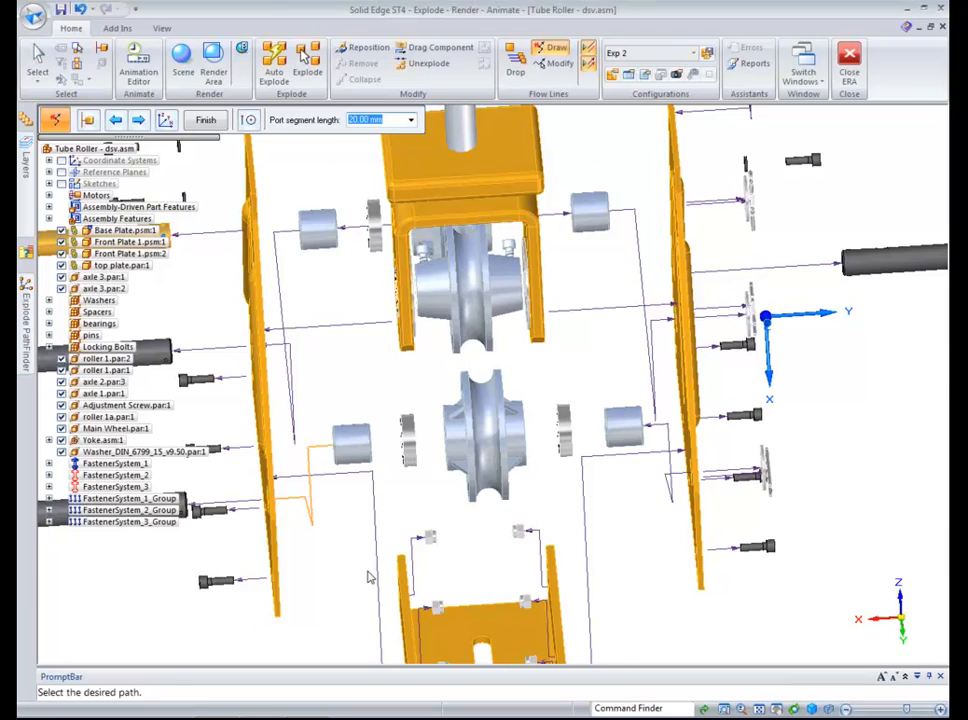
click(207, 122)
middle_drag(464, 547, 677, 380)
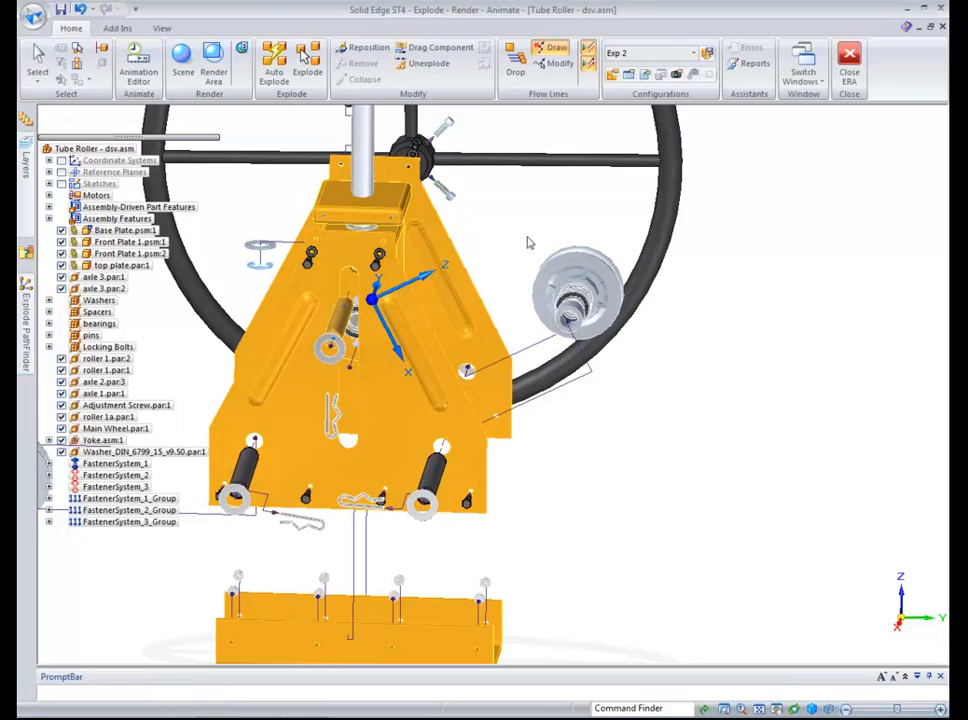
key(Escape)
Move roller 1.par:1 with its bearings and spacers about 182 mm along Y, -210 mm along Z, 103 mm along Y and 101 mm along Z.
drag(697, 403, 505, 216)
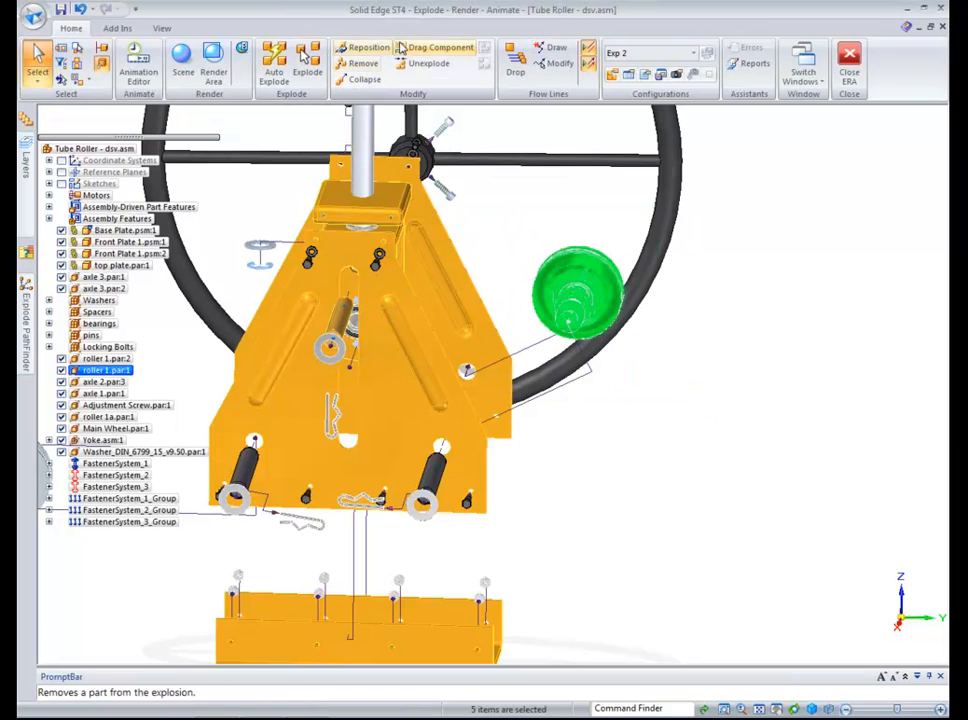
click(438, 47)
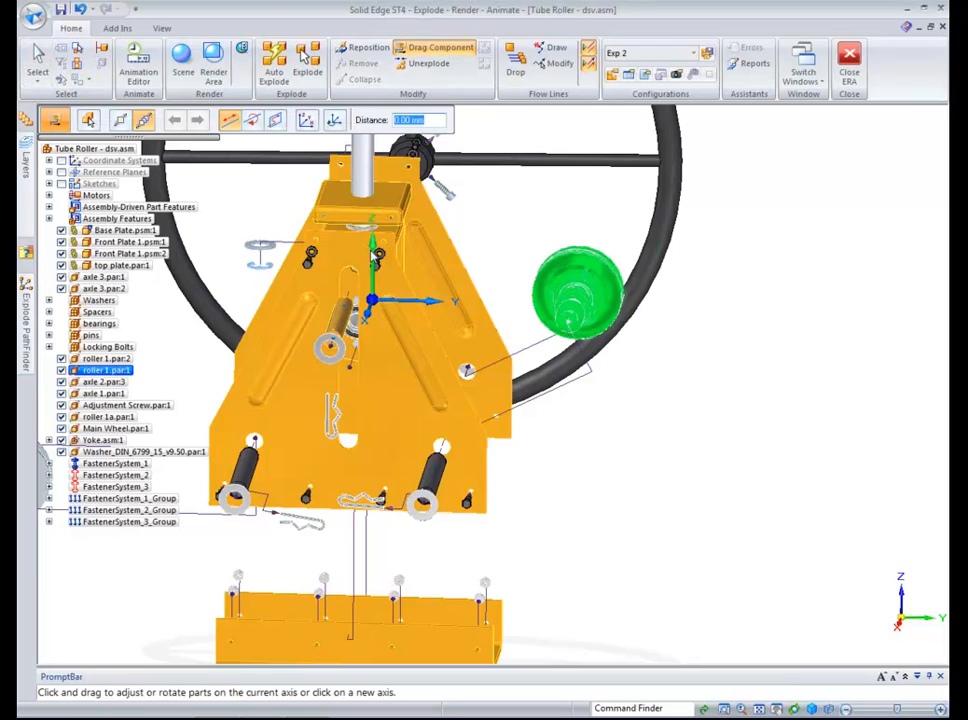
drag(624, 301, 795, 318)
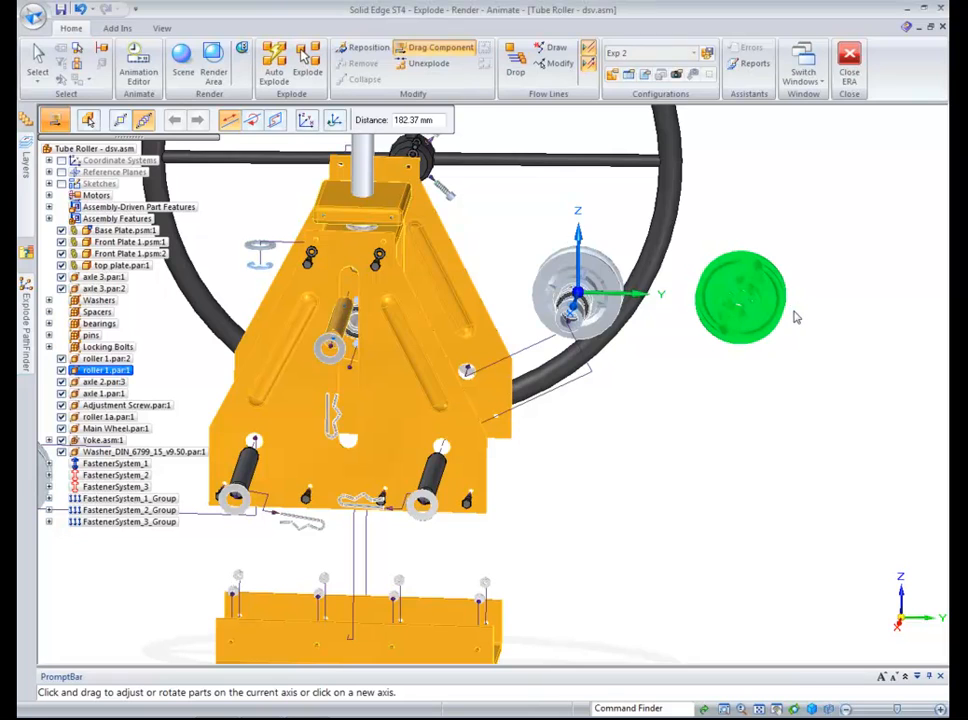
drag(742, 291, 741, 458)
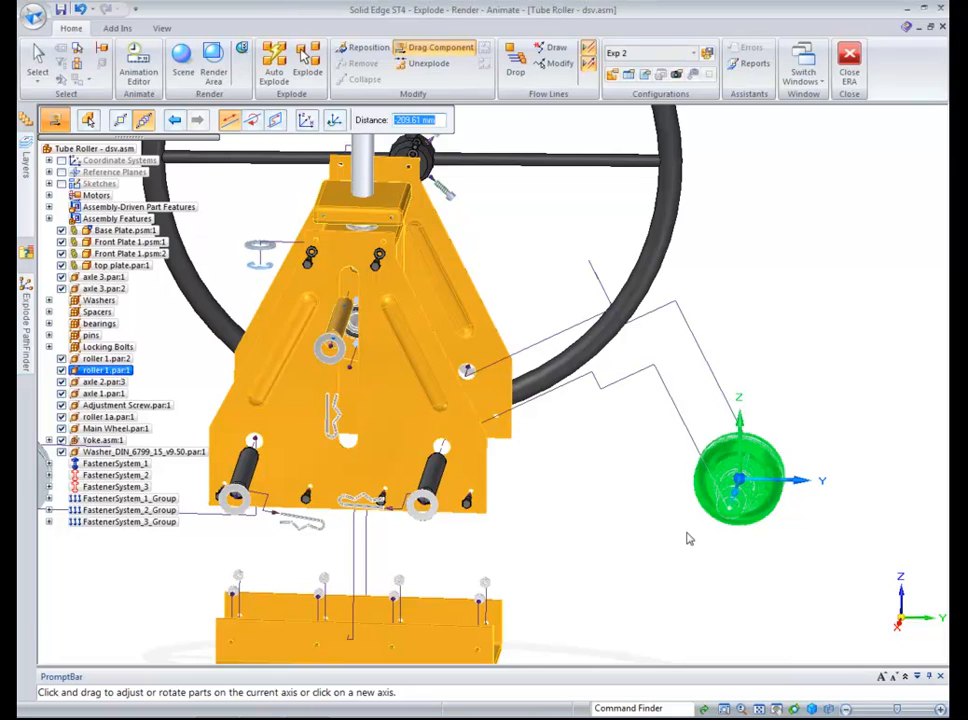
drag(800, 481, 887, 489)
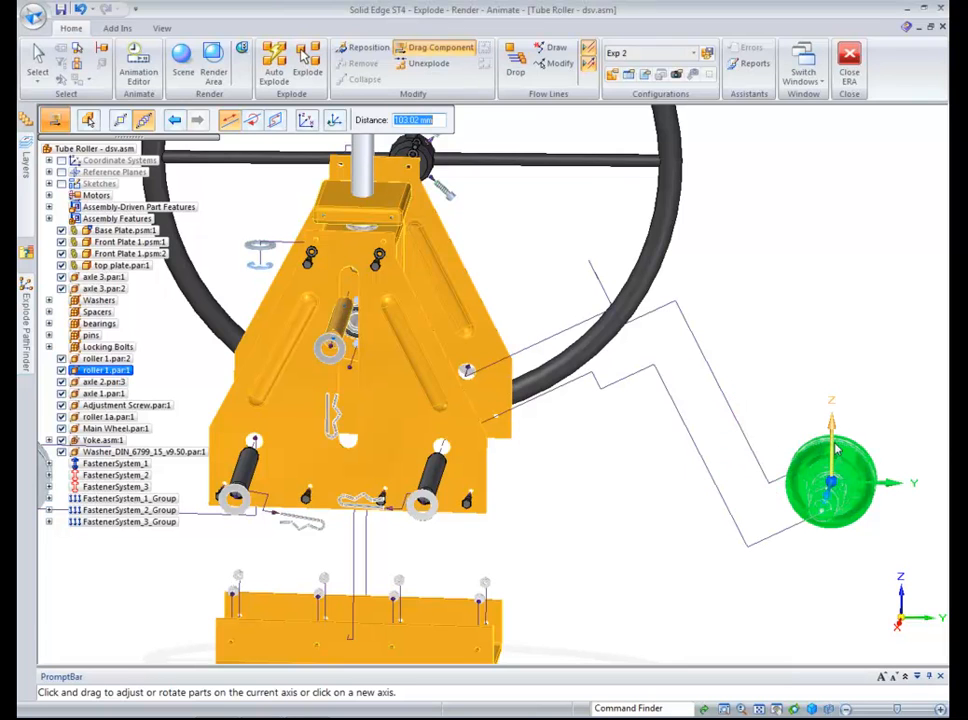
drag(829, 438, 831, 354)
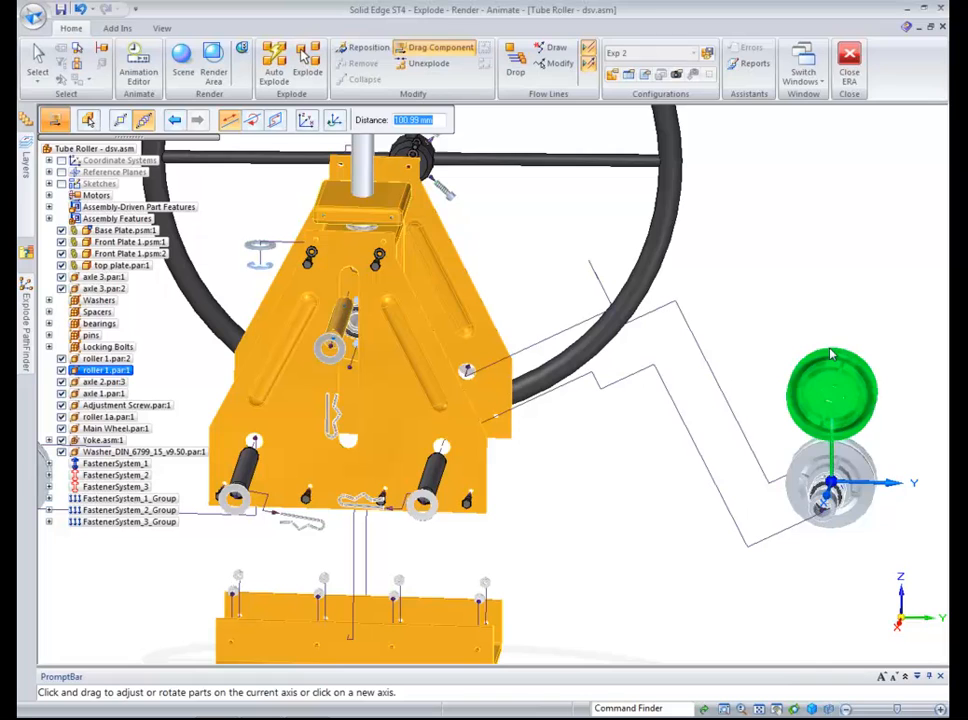
Use segment deletion on the roller's lower flow line for the small jog near the plate and the lower segment nearest the roller.
click(558, 64)
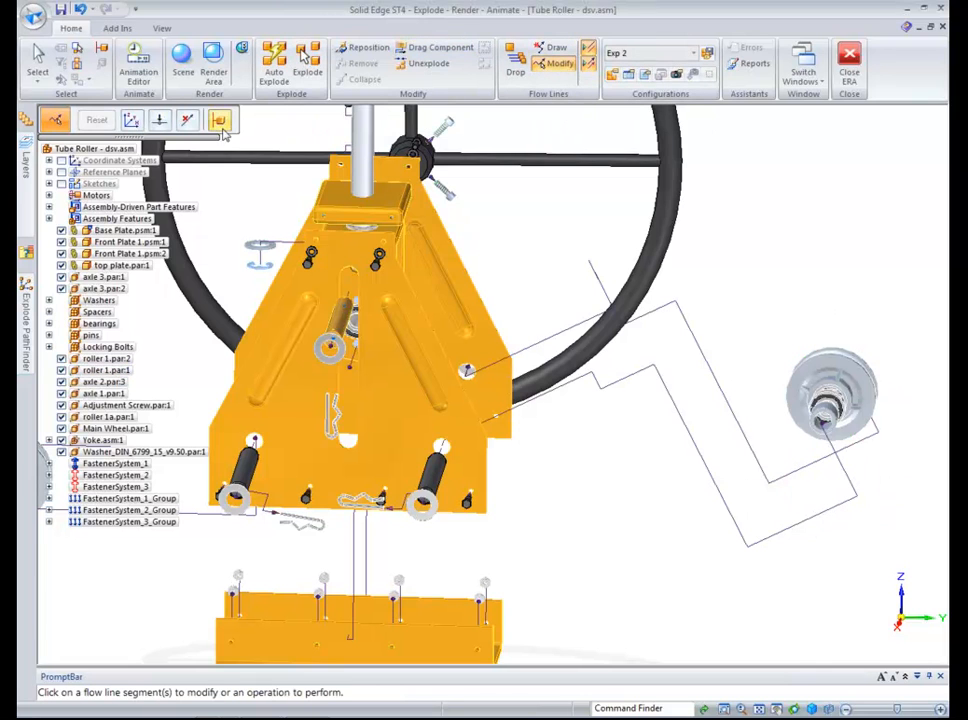
click(187, 121)
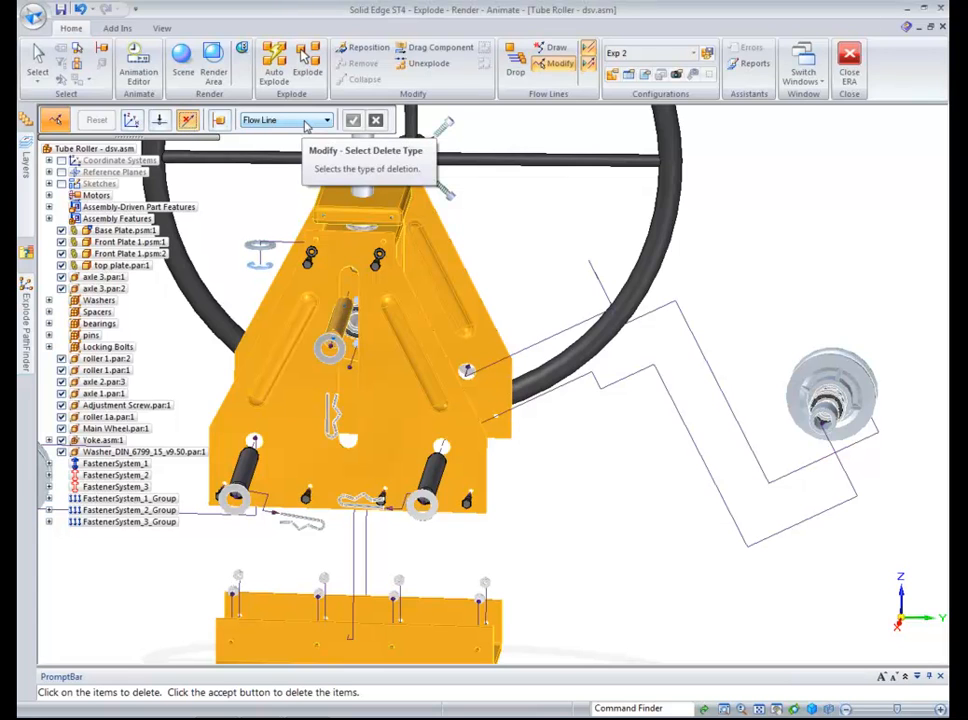
click(306, 121)
click(300, 143)
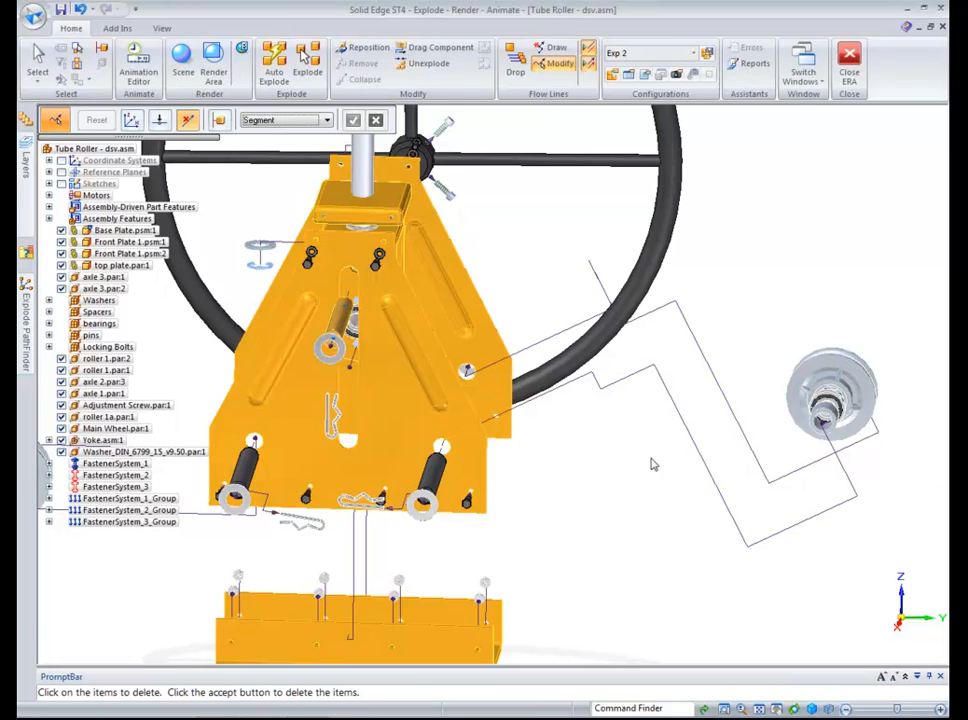
click(615, 383)
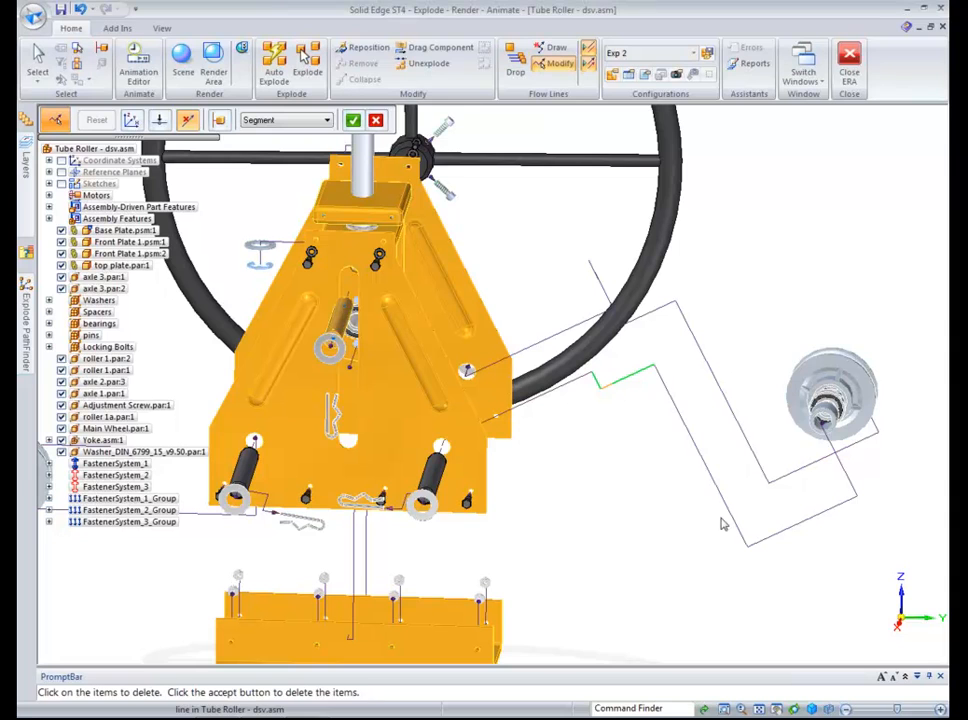
click(776, 541)
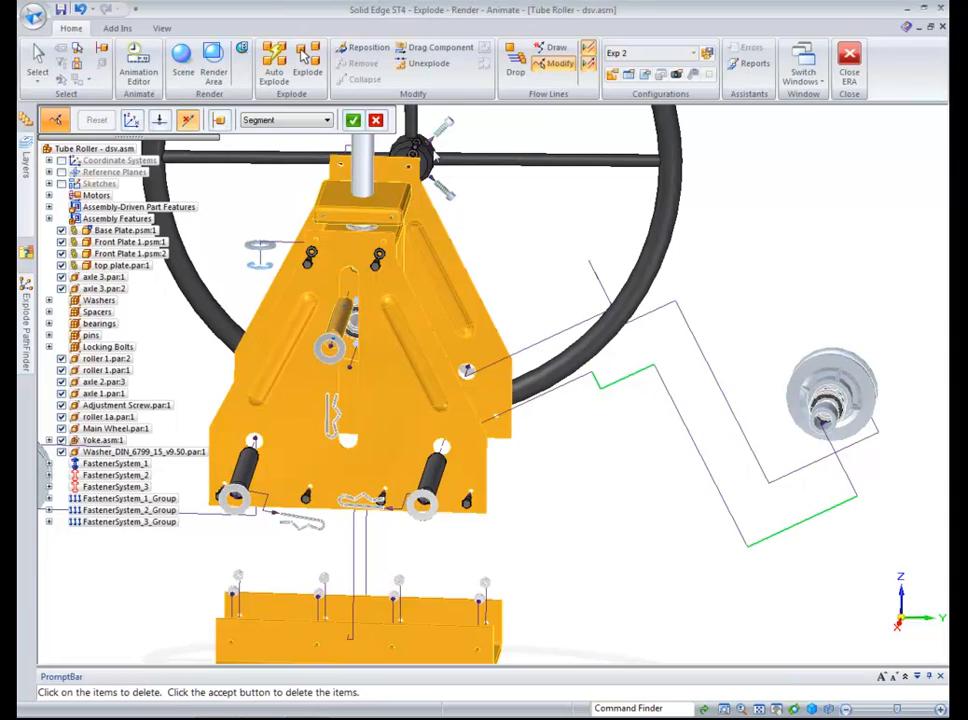
click(353, 120)
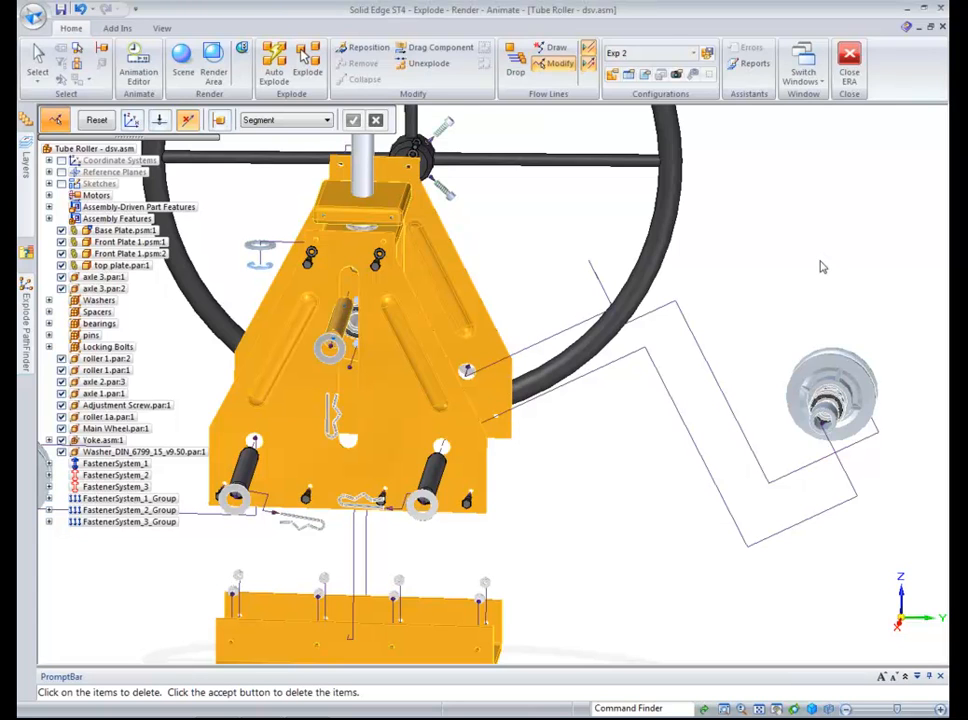
Close the Tube Roller assembly without saving changes to the document or to the Exp 2 configuration.
click(941, 28)
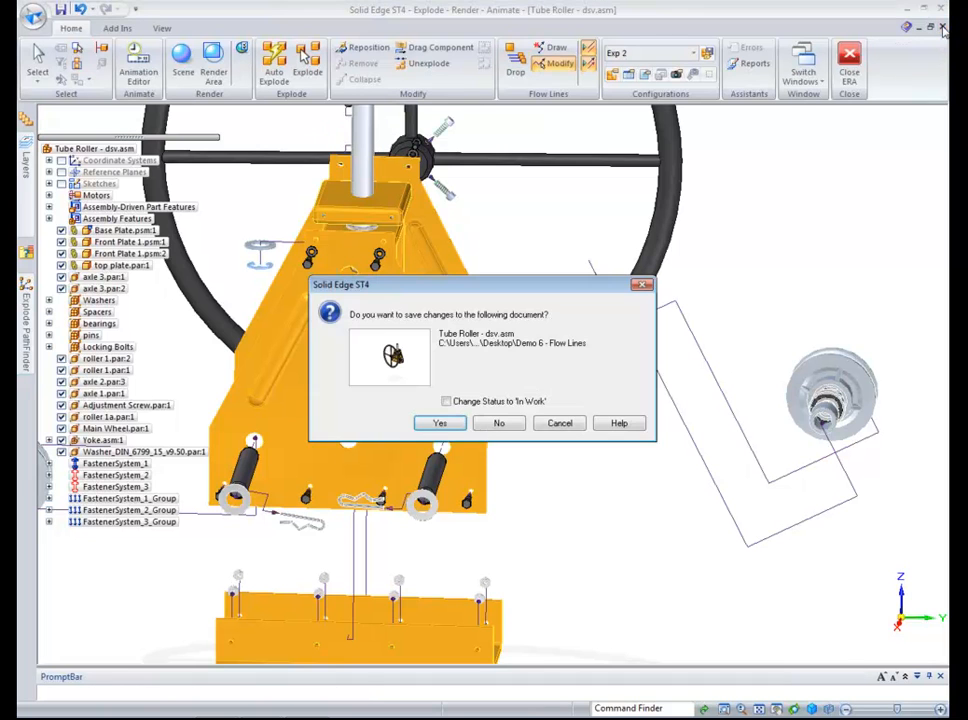
click(498, 425)
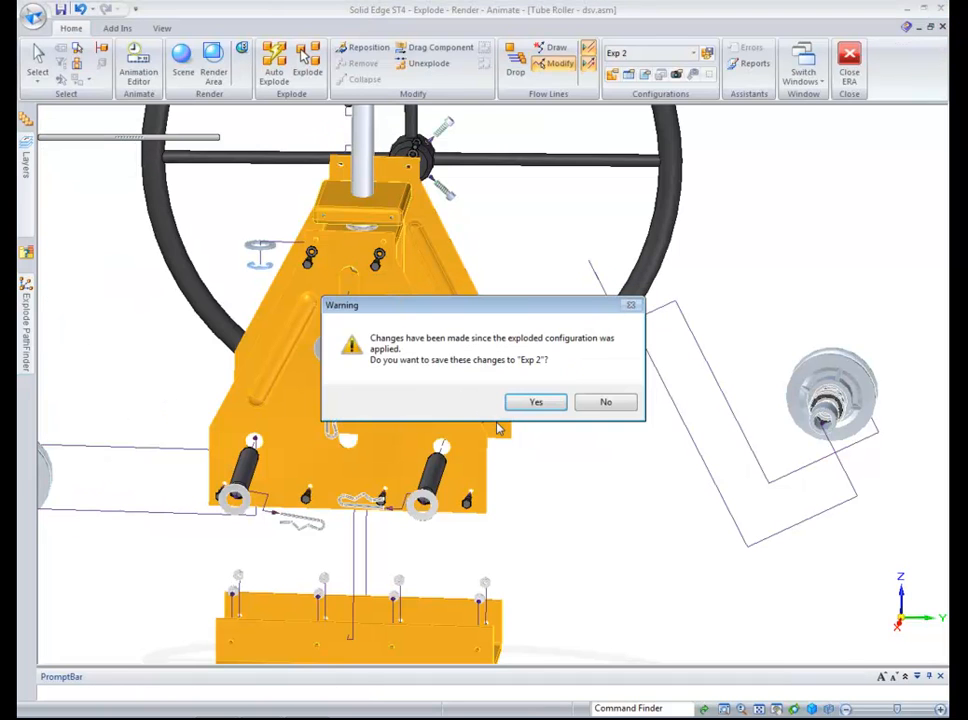
click(606, 405)
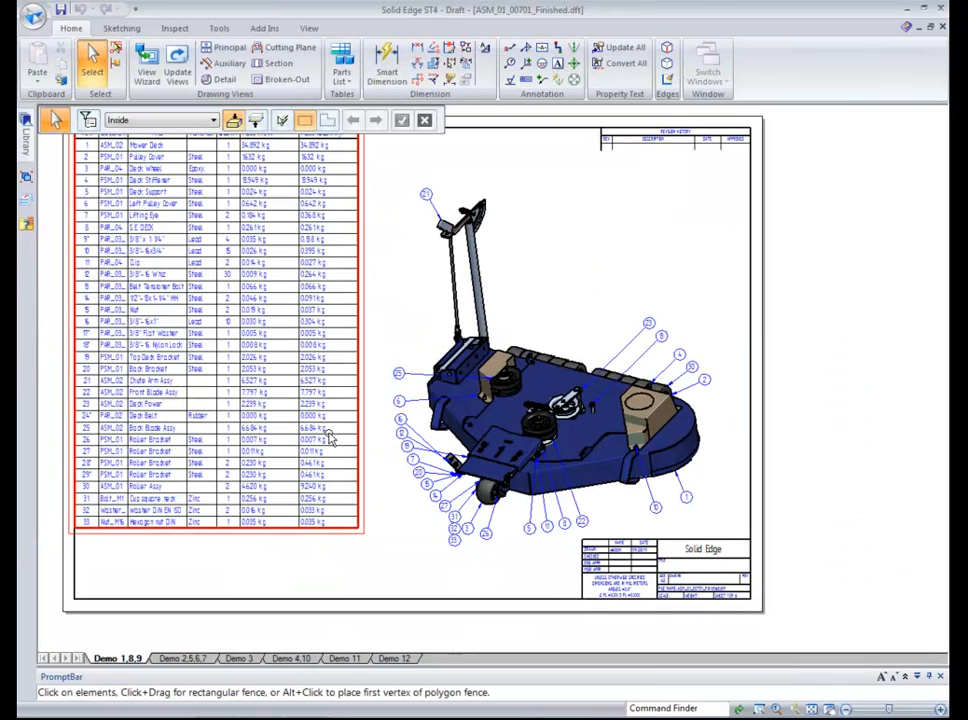
Open the properties of the parts list on the mower deck drawing and place the dialog clear of the table.
scroll(341, 609, up, 2)
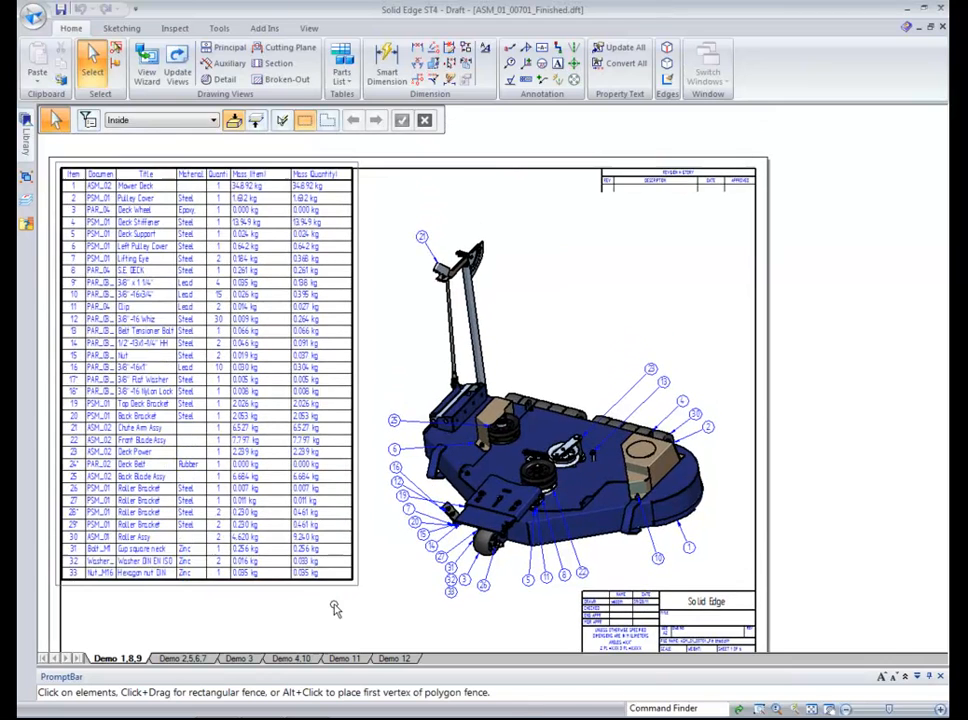
scroll(391, 467, up, 1)
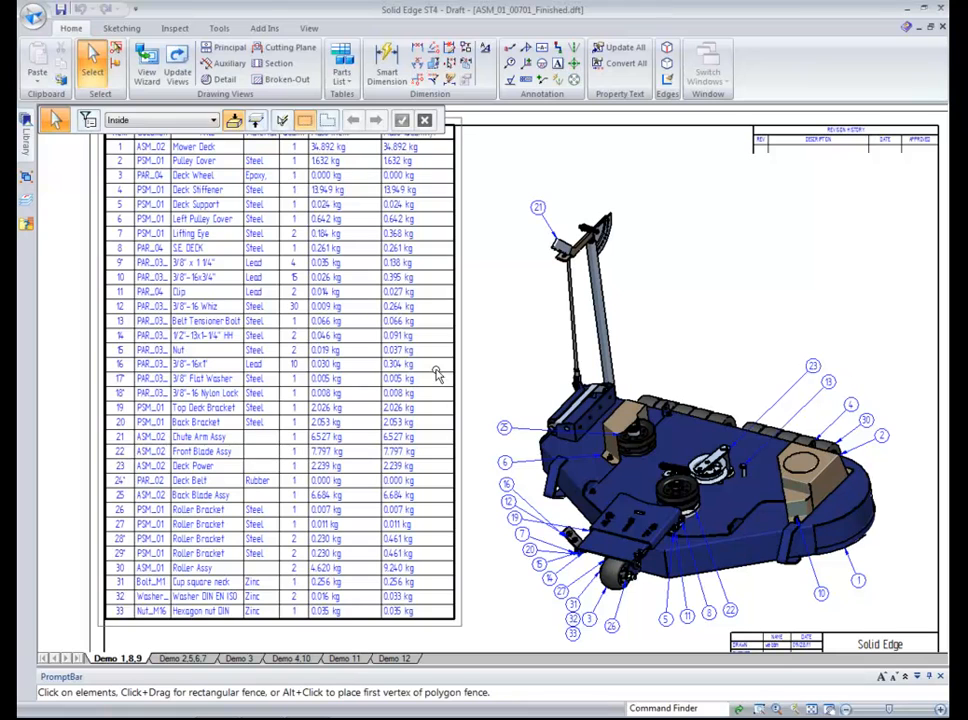
click(434, 376)
right_click(433, 416)
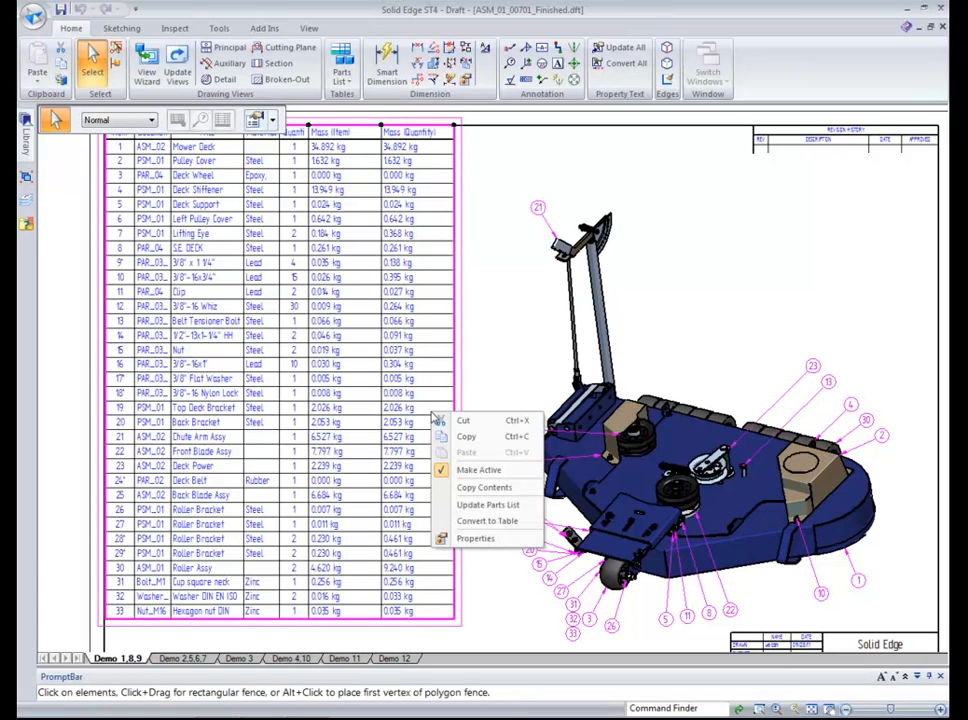
click(474, 539)
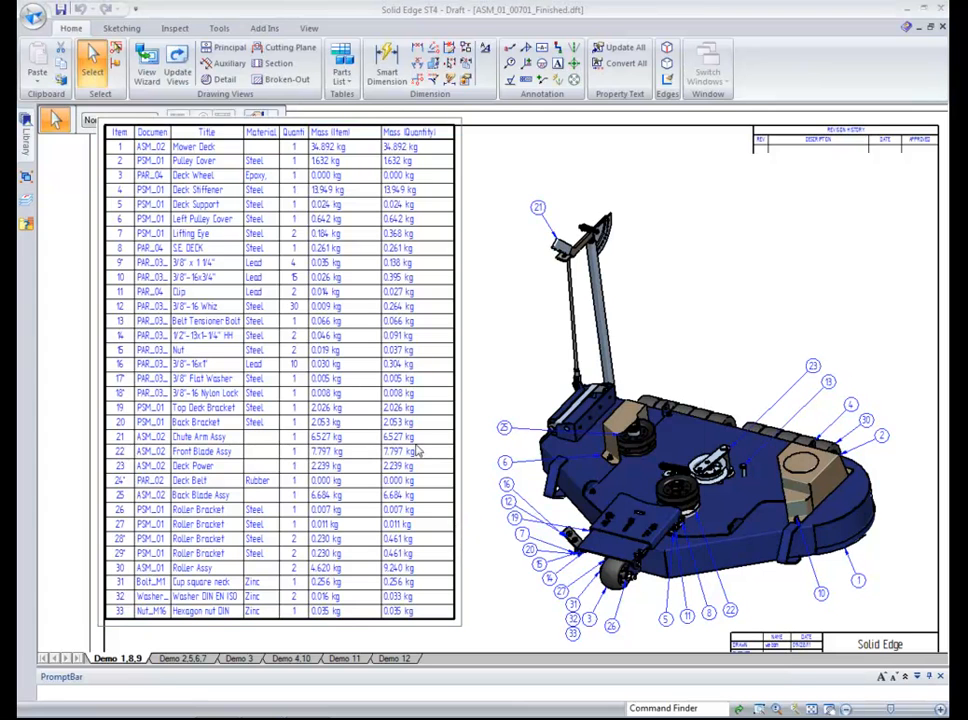
drag(458, 155, 651, 155)
Add a title to the parts list with the text "Solid Edge Part List".
click(511, 172)
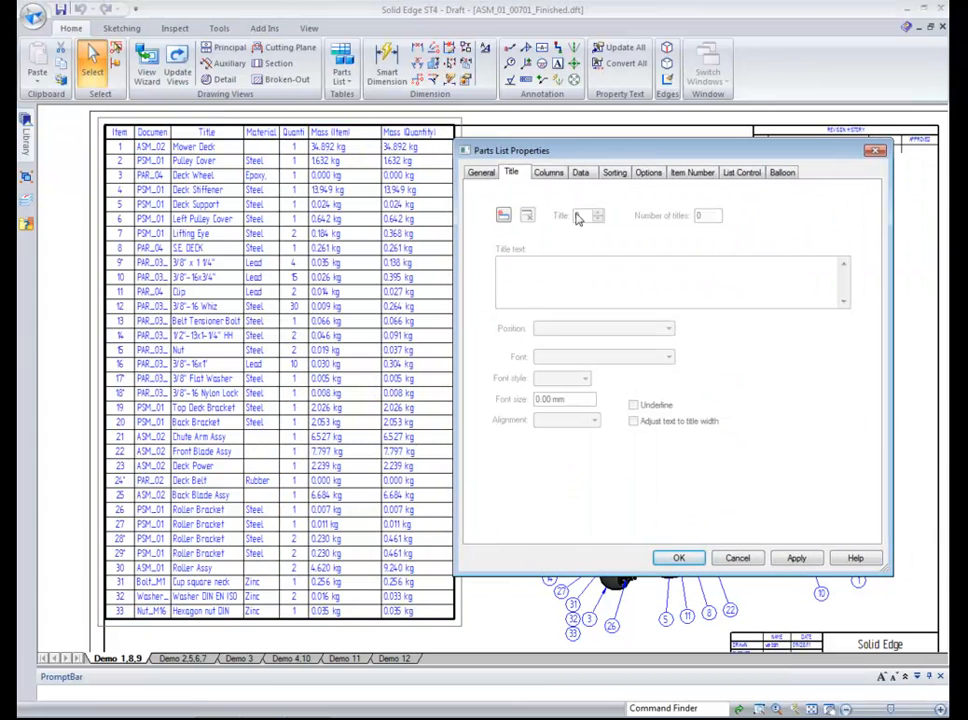
click(504, 216)
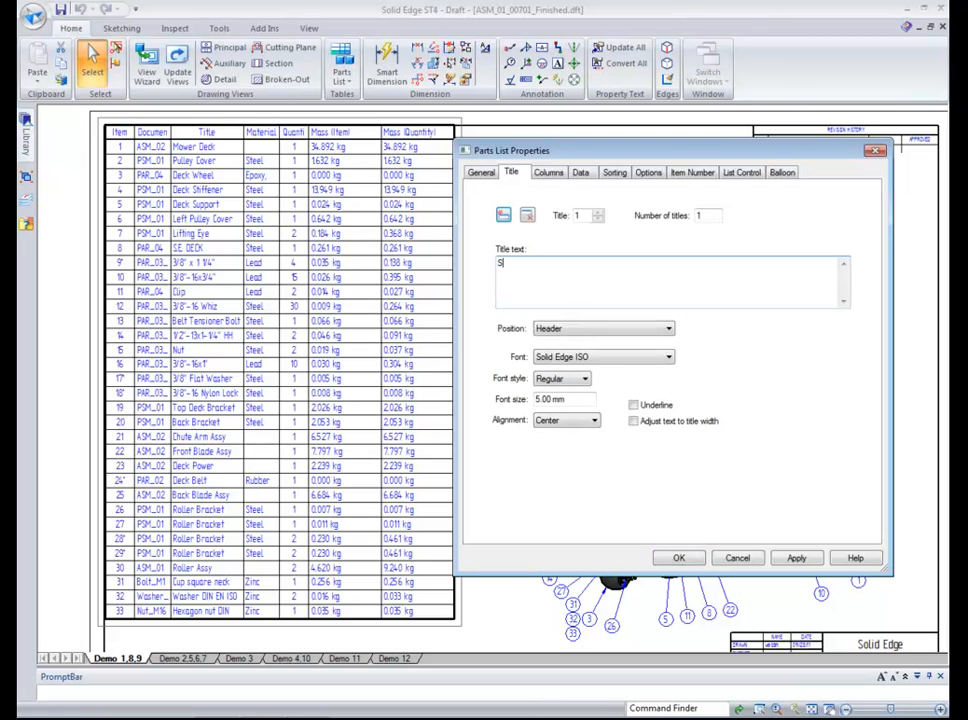
text(Solid e)
key(BackSpace)
text(Edge Part List)
Format the parts list title in Arial Black at 7 mm with underline, and apply it to the table.
click(580, 358)
drag(668, 617, 680, 392)
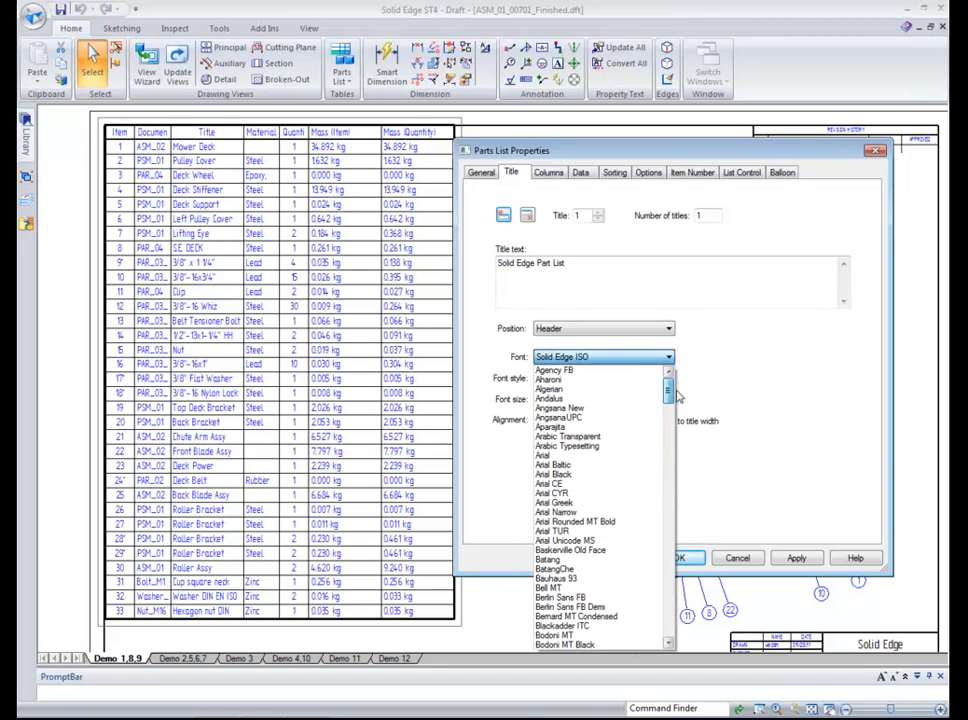
click(565, 475)
drag(566, 400, 534, 401)
text(7)
click(633, 404)
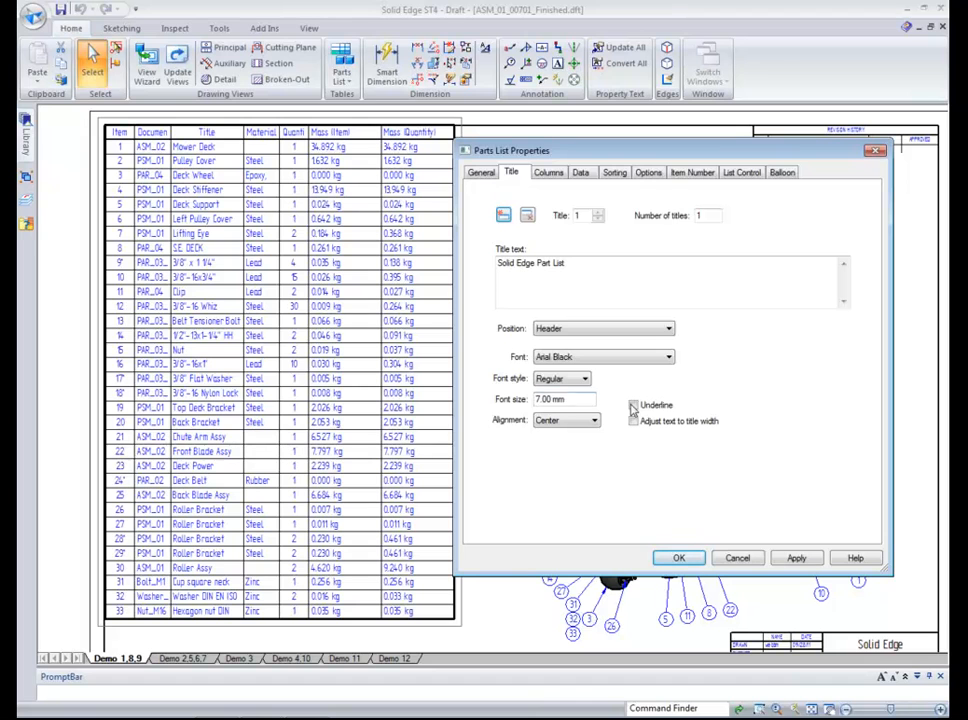
click(789, 563)
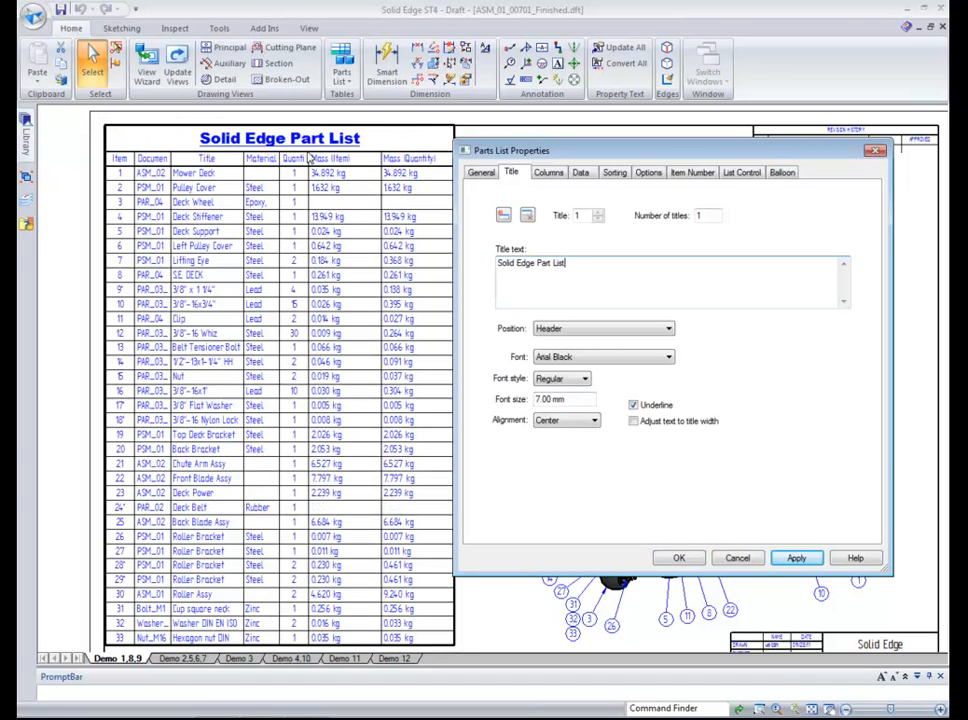
Set the Quantity column's header cell to Rotated orientation with text adjusted to column width, and apply it.
click(549, 173)
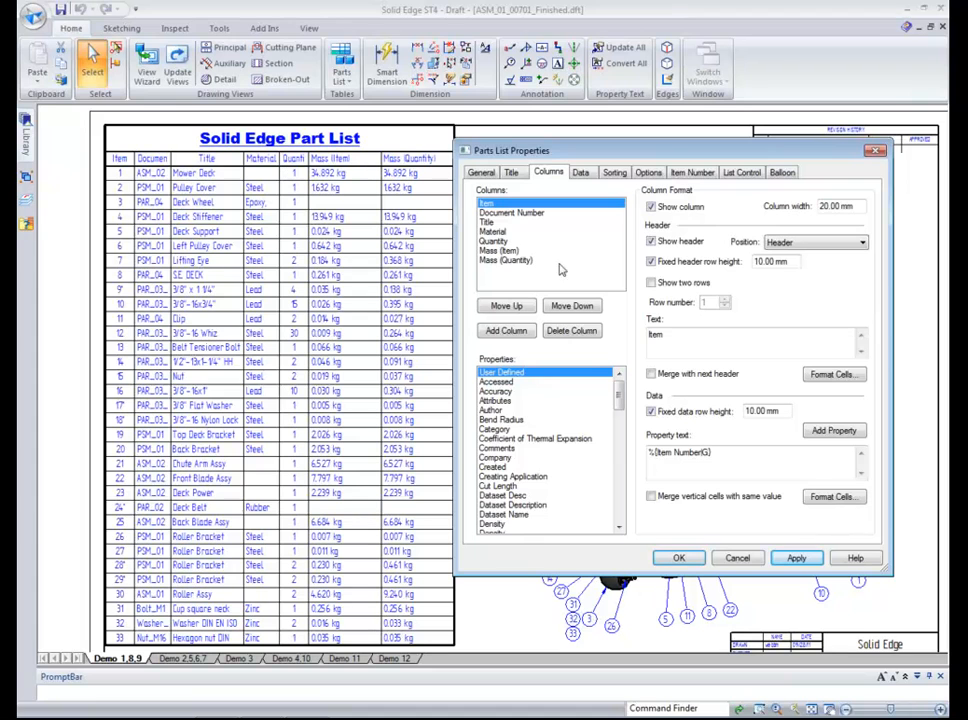
click(500, 241)
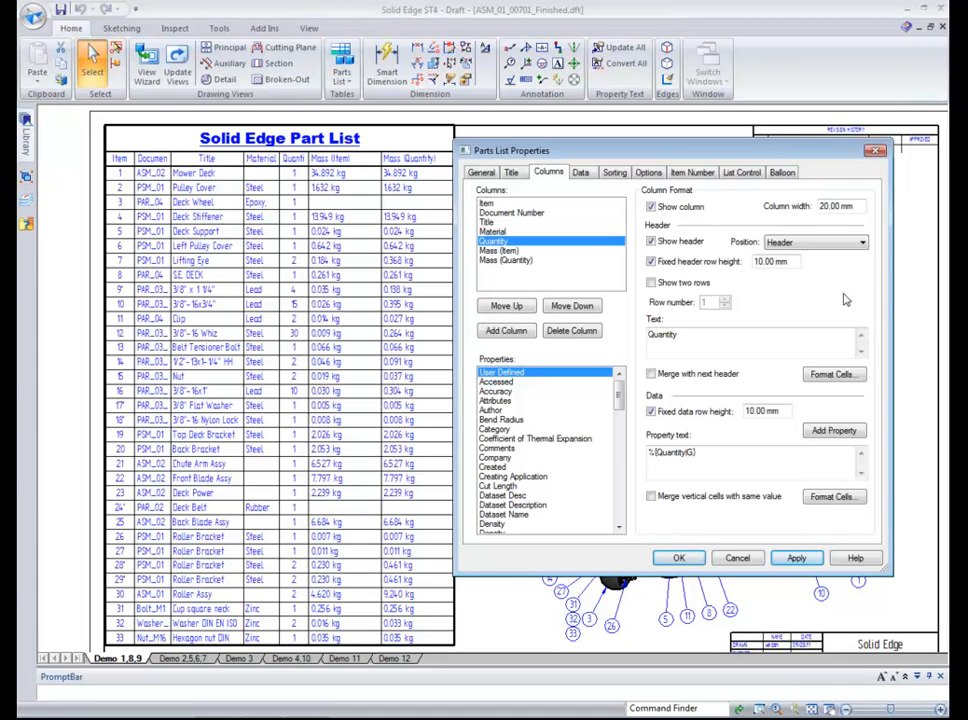
click(831, 374)
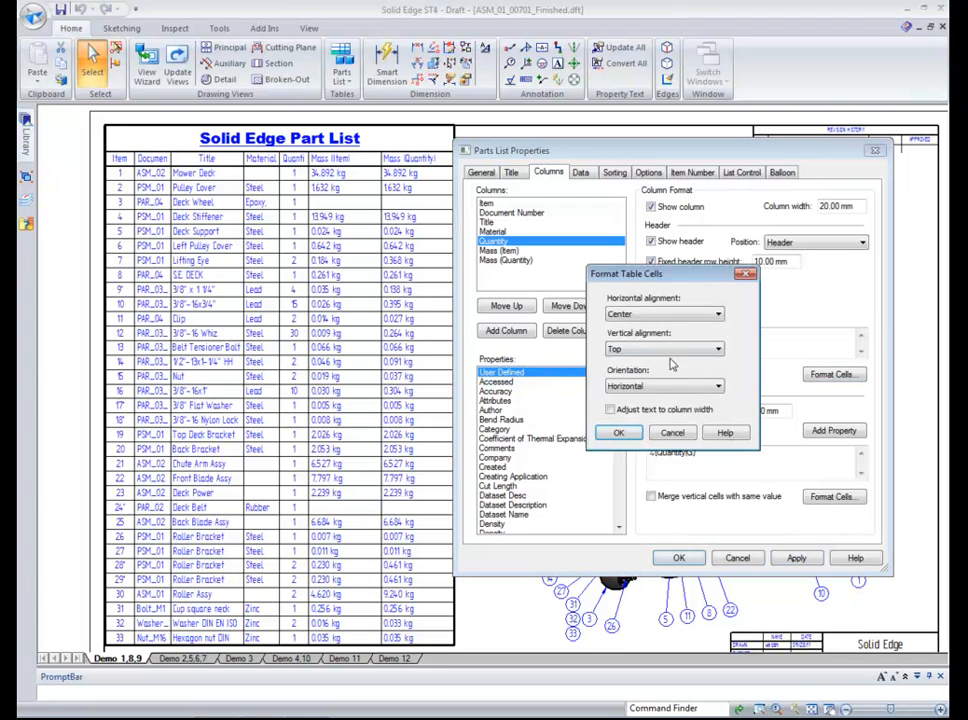
click(674, 387)
click(640, 407)
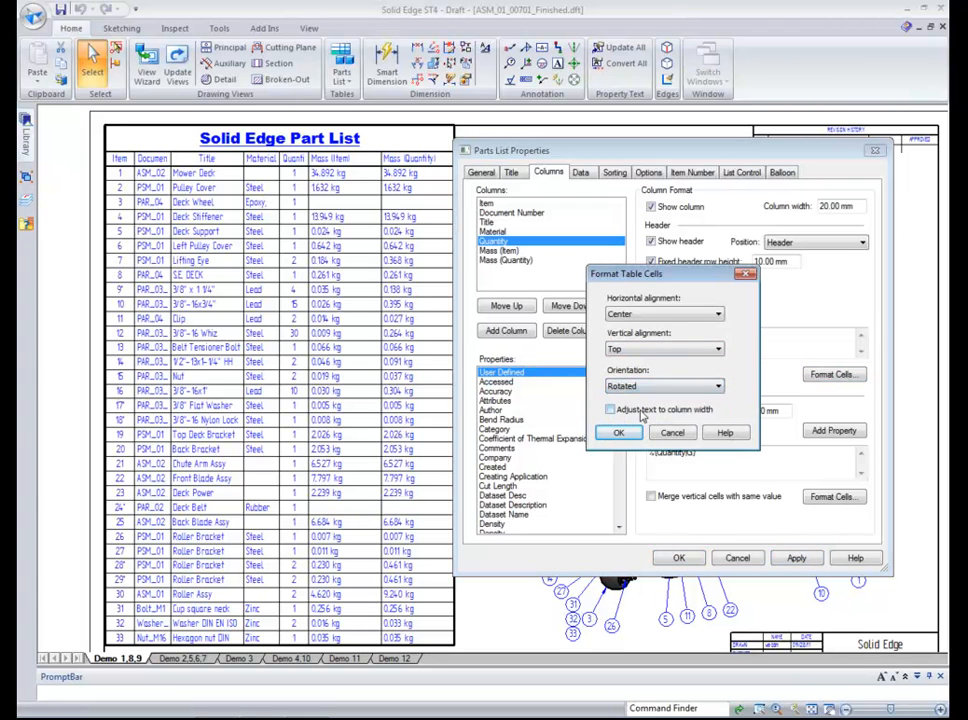
click(611, 410)
click(618, 432)
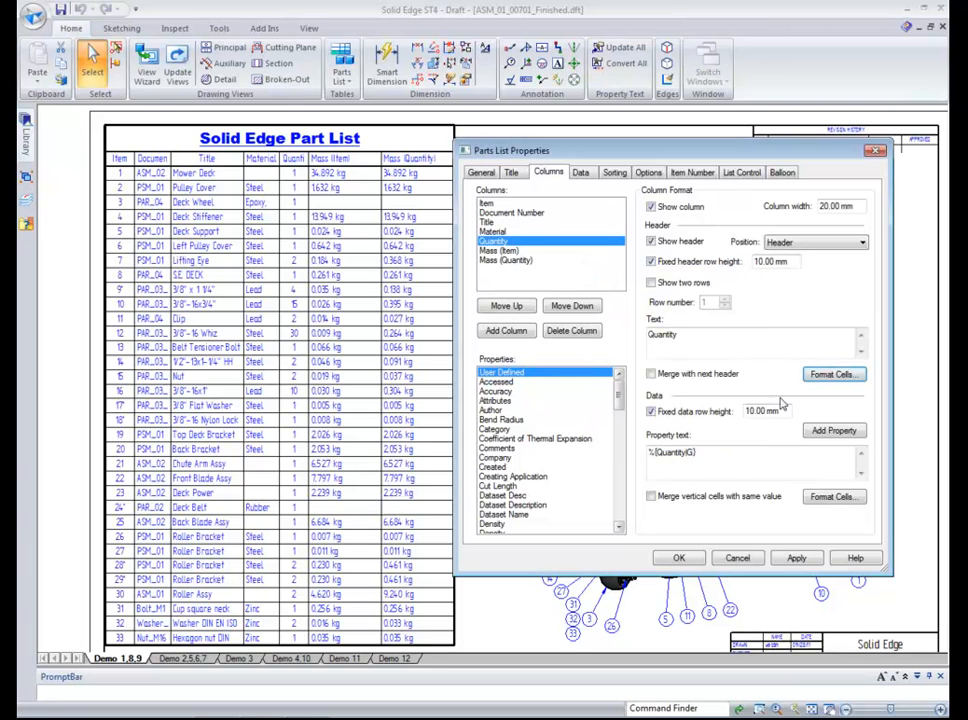
click(798, 560)
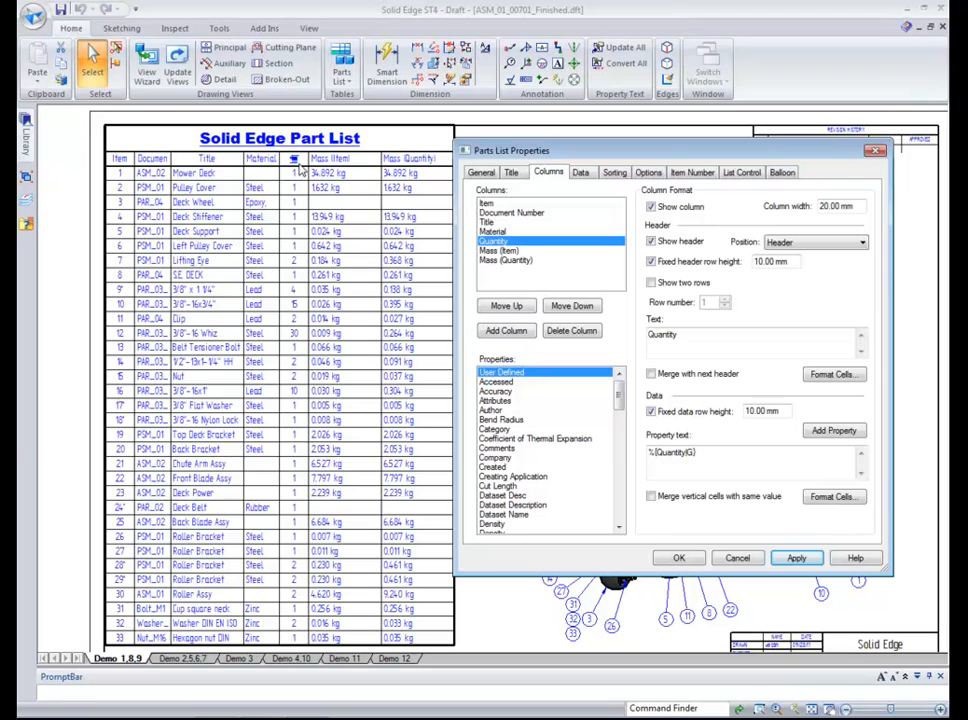
Set the Quantity column's fixed header row height to 20 mm and apply it to the parts list.
double_click(792, 262)
drag(797, 263, 754, 262)
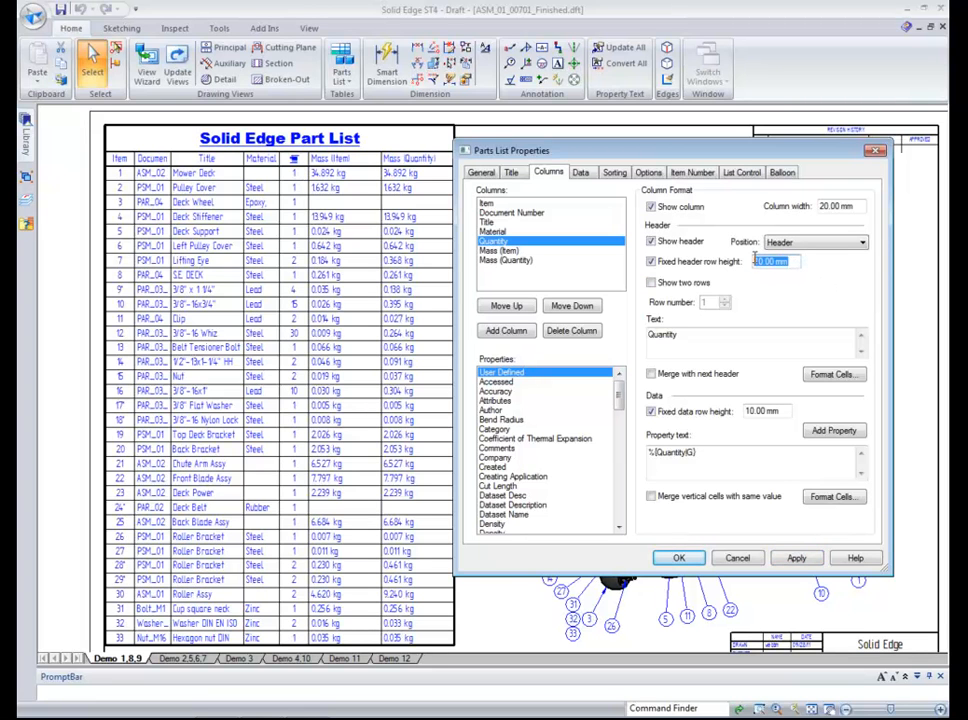
text(20)
click(797, 559)
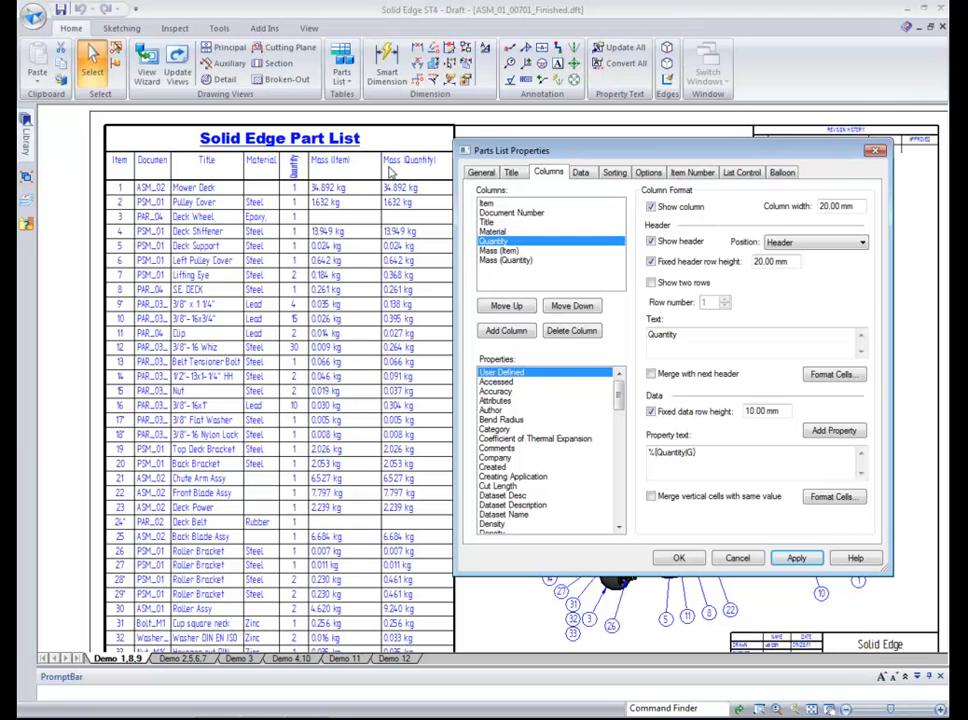
Give the Mass (Item) column a two-row header with "Mass" in row 1 and "Mass (Item)" in row 2.
click(500, 250)
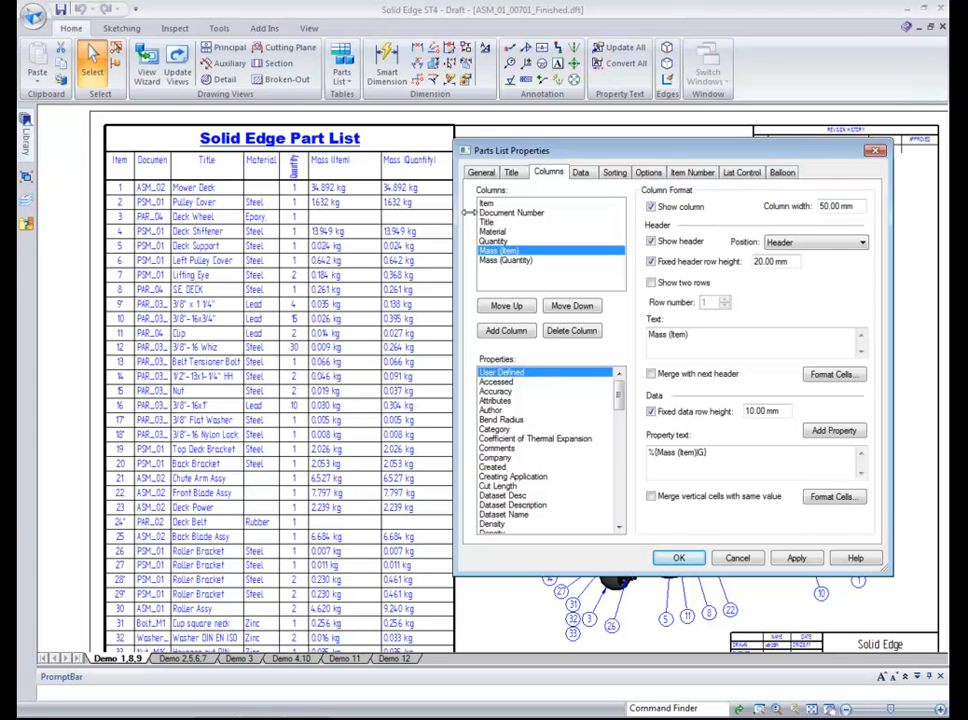
drag(700, 334, 640, 334)
key(ctrl+c)
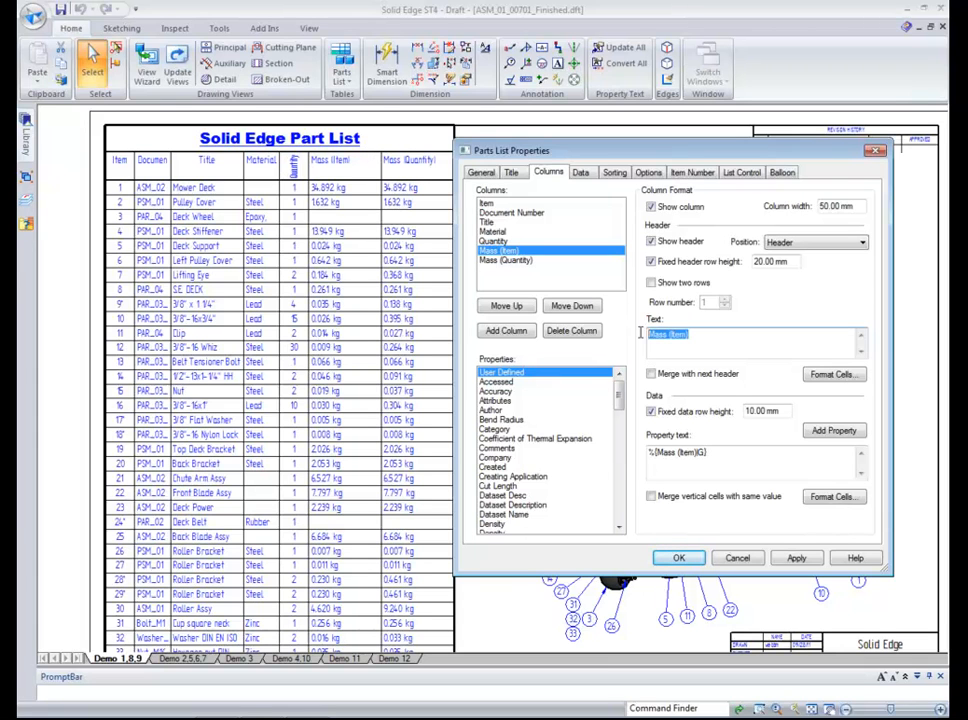
drag(701, 337, 672, 337)
key(Delete)
click(651, 282)
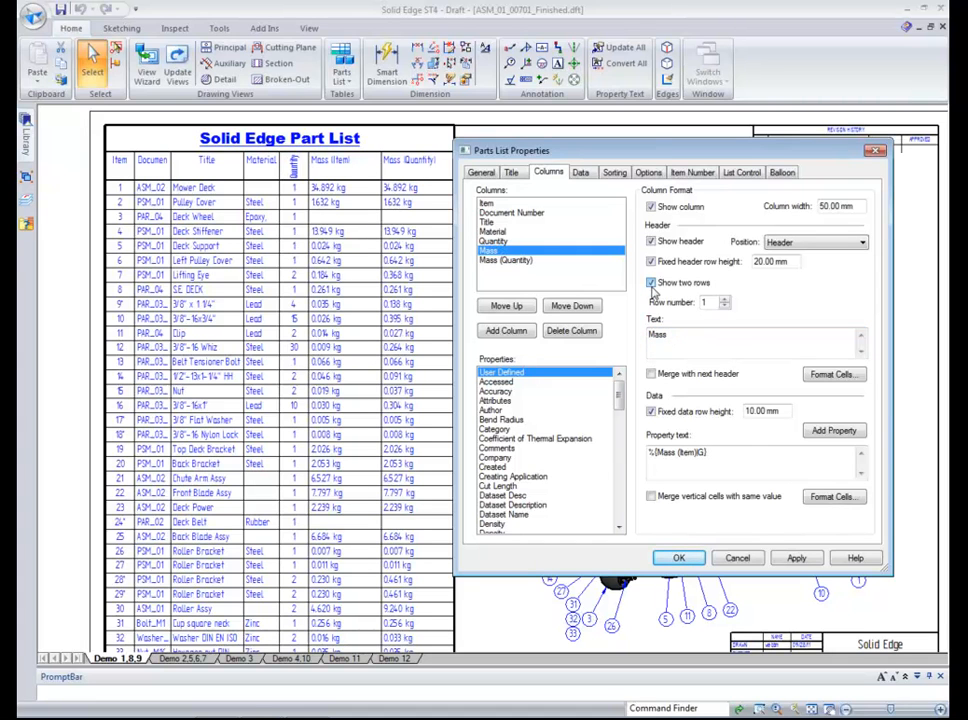
click(724, 298)
click(703, 343)
key(ctrl+v)
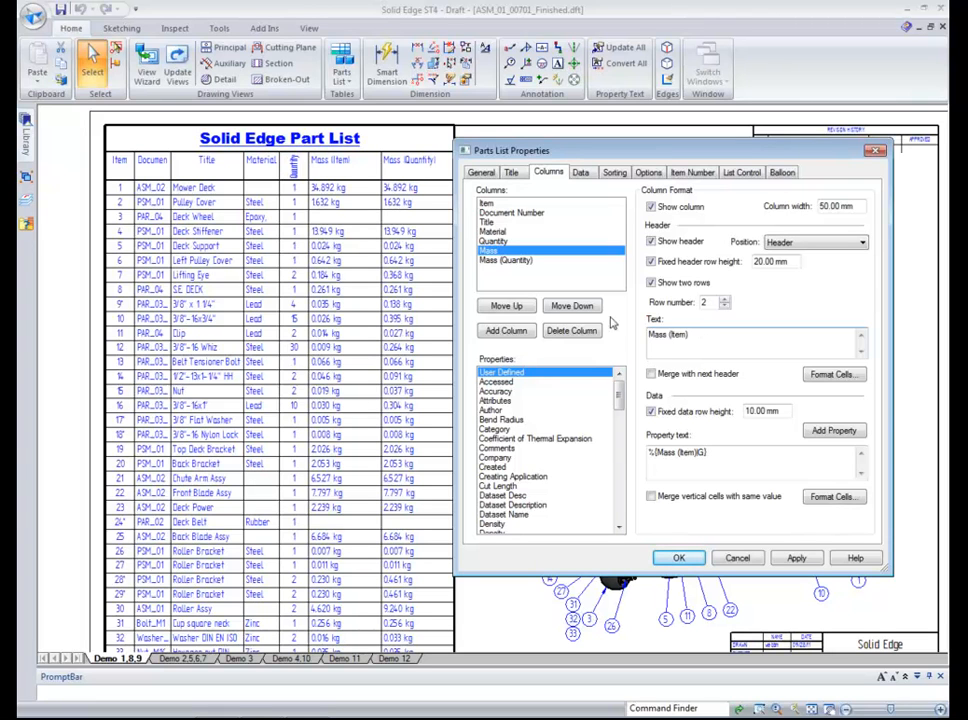
Give the Mass (Quantity) column a two-row header with "Mass" above "Mass (Quantity)", and apply it to the table.
click(508, 260)
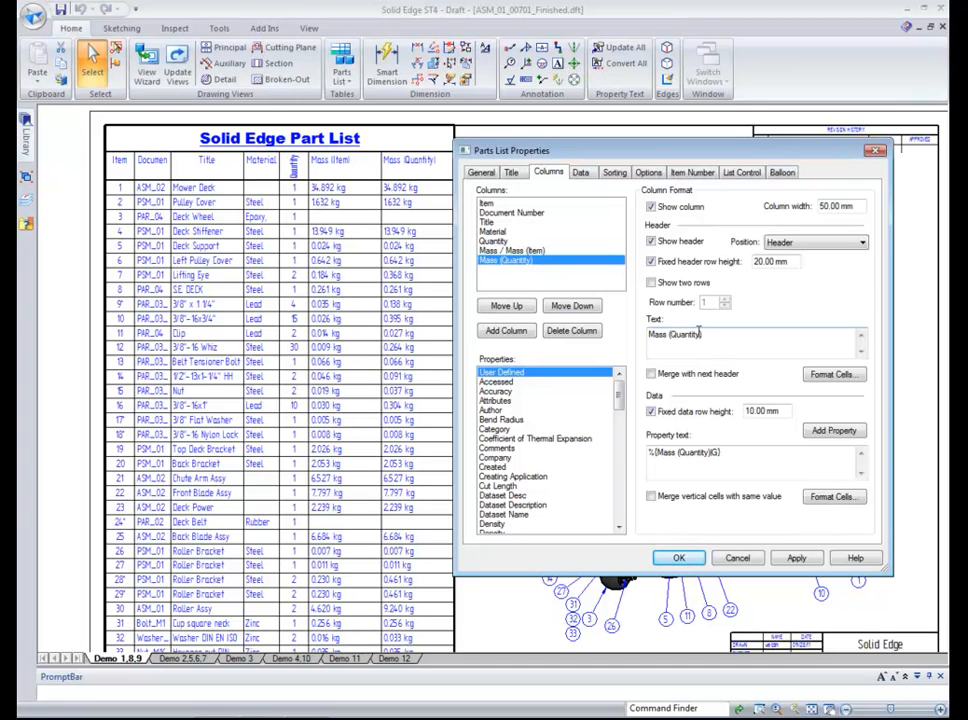
drag(705, 334, 617, 334)
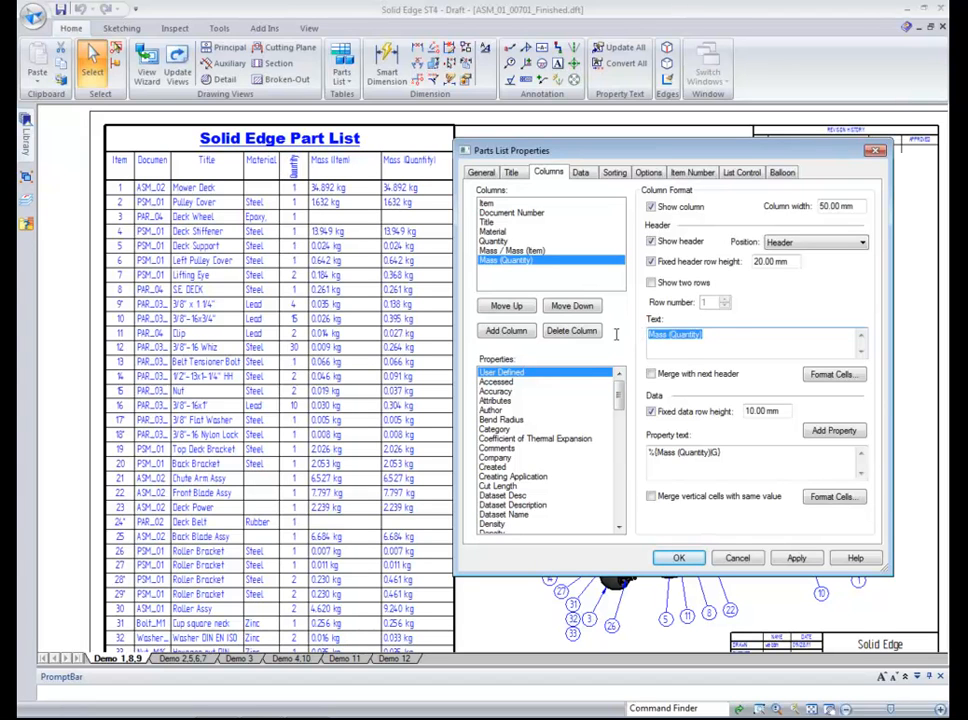
key(ctrl+v)
key(ctrl+z)
key(ctrl+c)
drag(708, 337, 670, 338)
key(Delete)
click(651, 283)
click(725, 299)
click(701, 355)
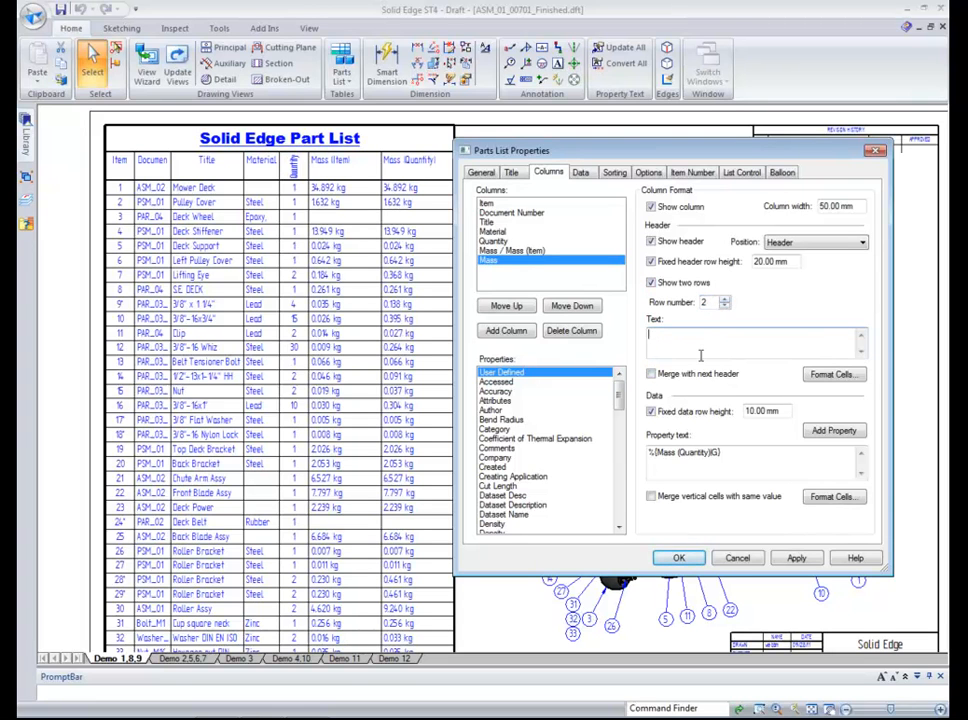
key(ctrl+v)
click(795, 558)
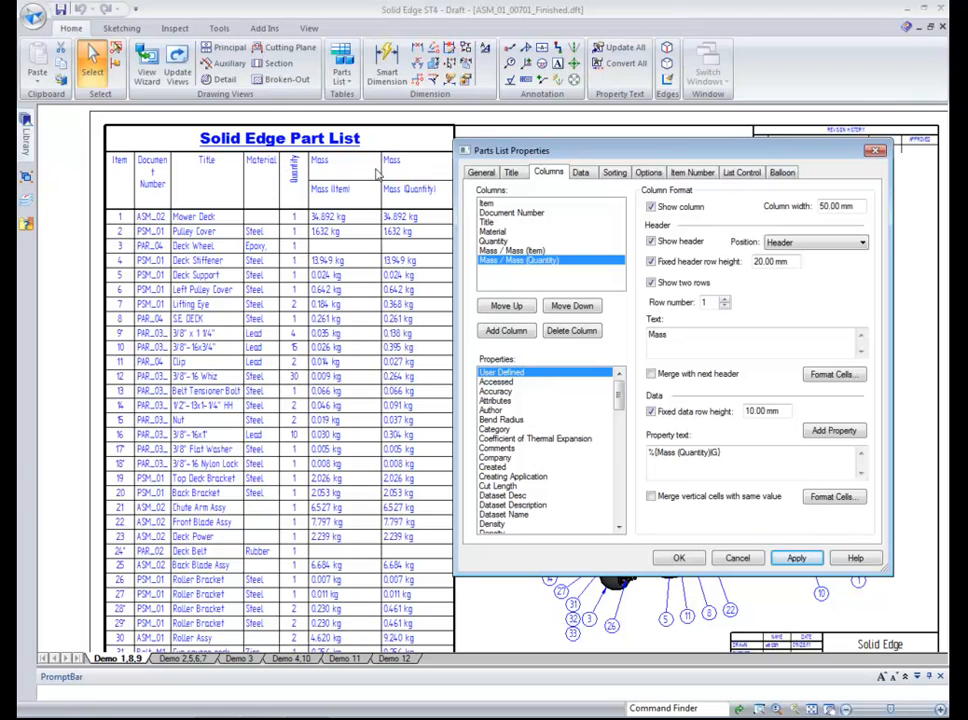
Centre the Mass (Quantity) column's first-row header text horizontally, apply it, and leave that header unmerged with the next one.
click(651, 374)
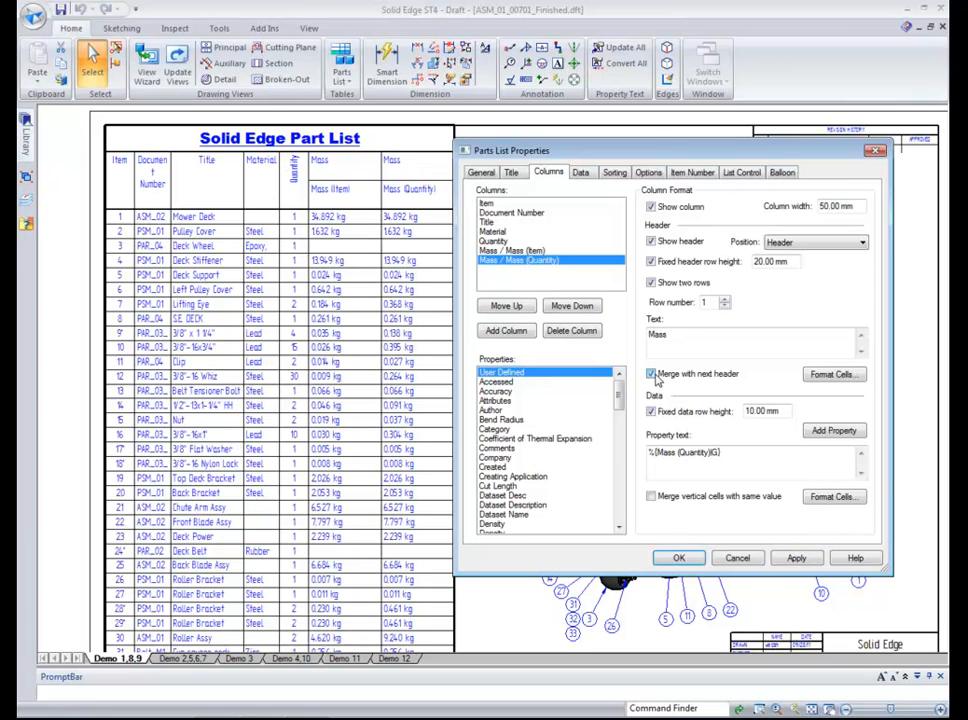
click(835, 373)
click(630, 315)
click(620, 340)
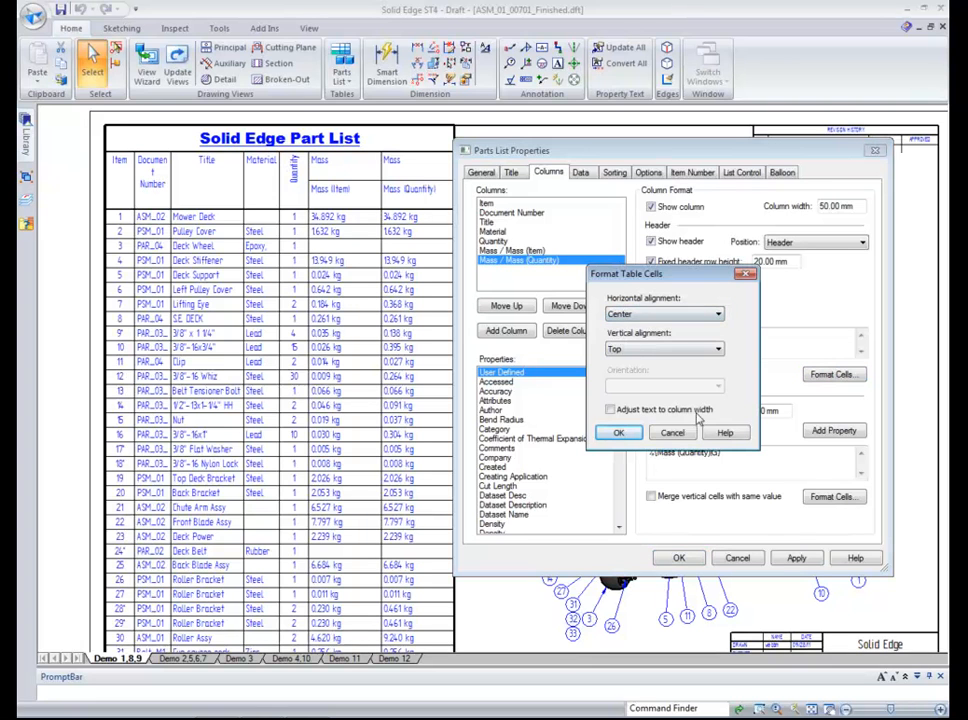
click(618, 432)
click(797, 557)
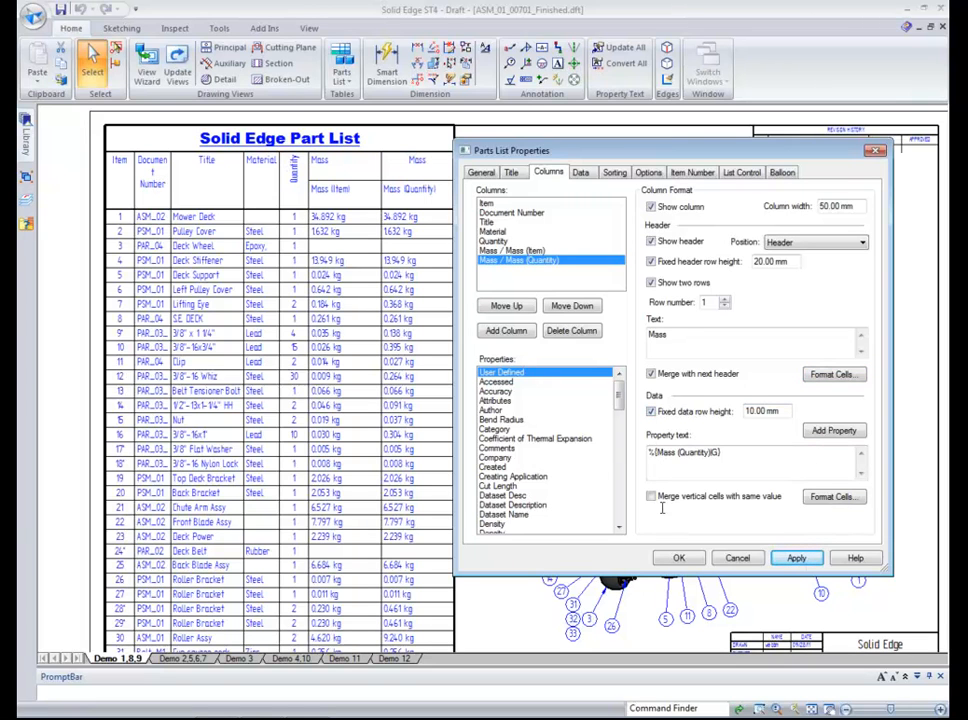
click(651, 374)
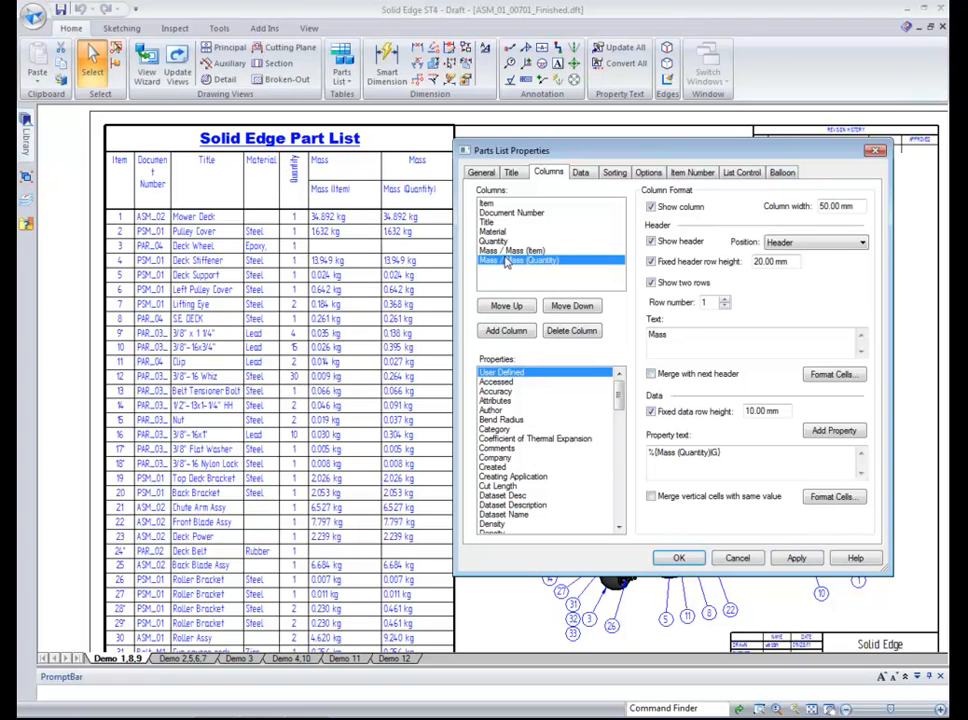
Merge the Mass (Item) column's first-row header with the next header, centre its text horizontally, and apply.
click(510, 250)
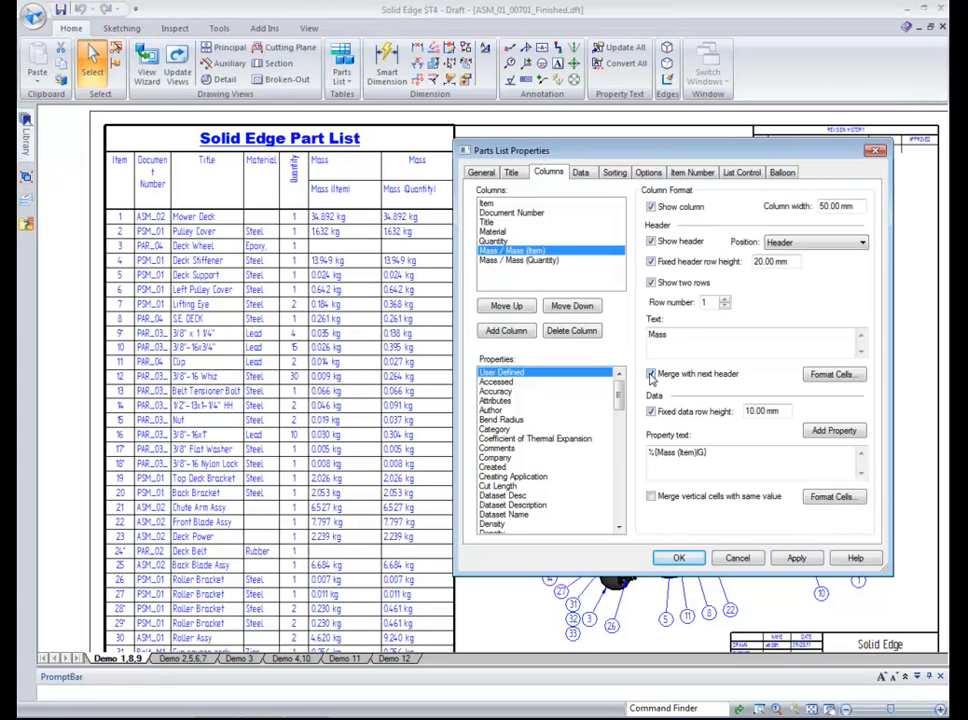
click(796, 558)
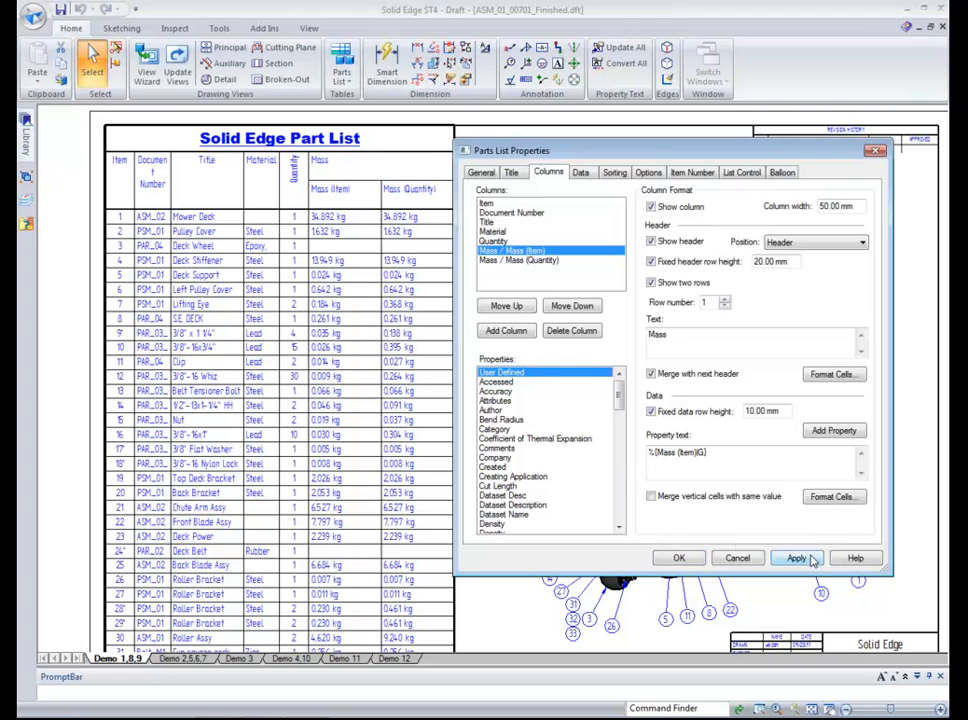
click(833, 374)
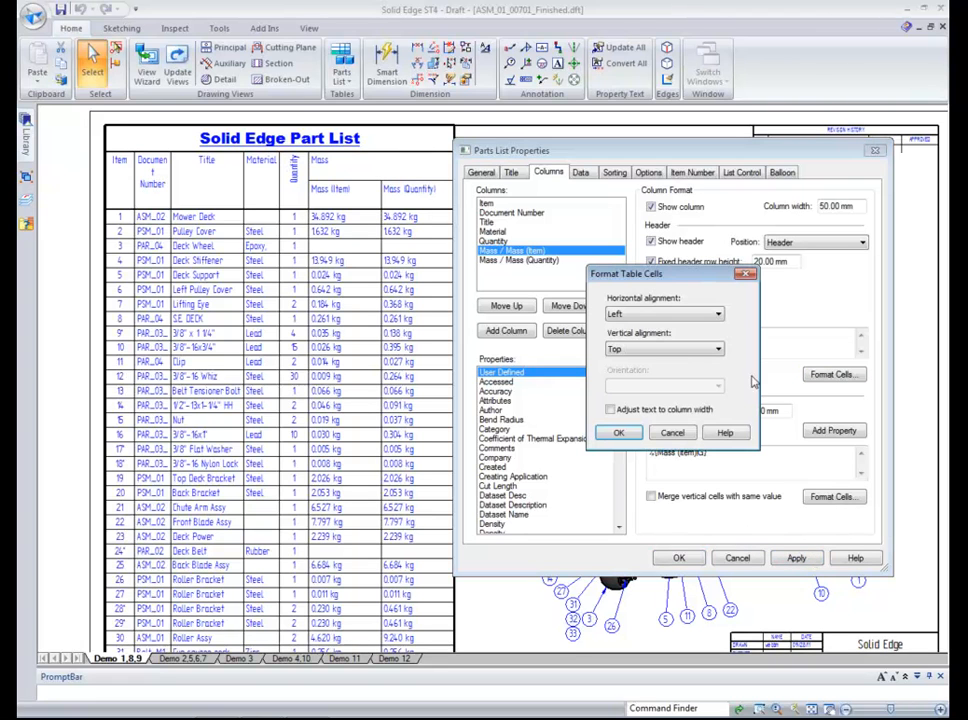
click(664, 314)
click(620, 337)
click(618, 432)
click(795, 560)
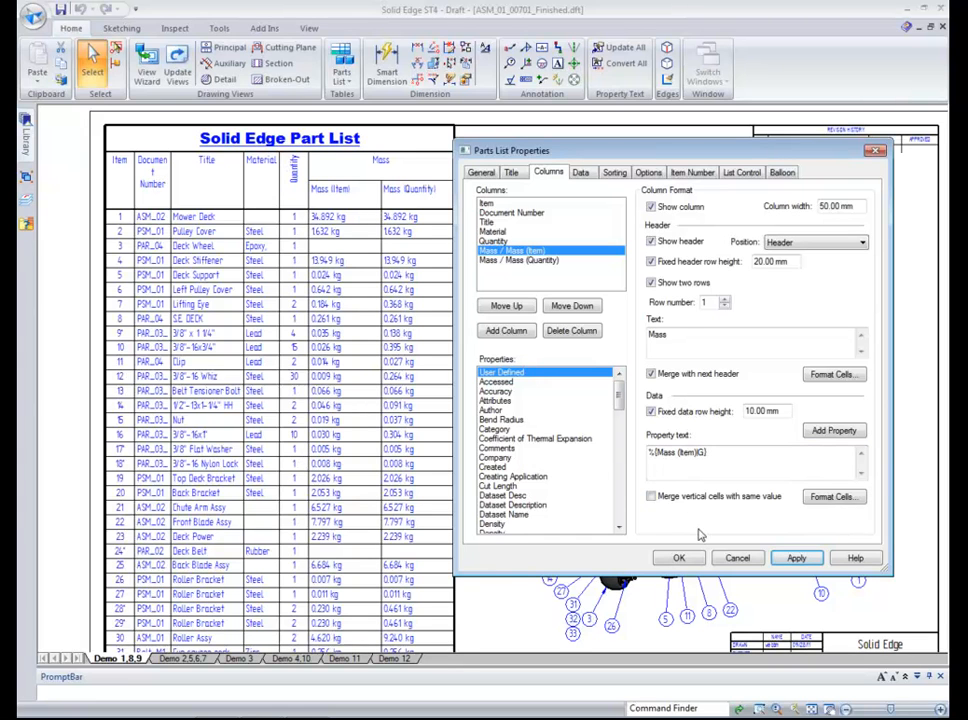
Merge the Quantity column's vertical cells with the same value and centre their text vertically, applying the changes.
key(Up)
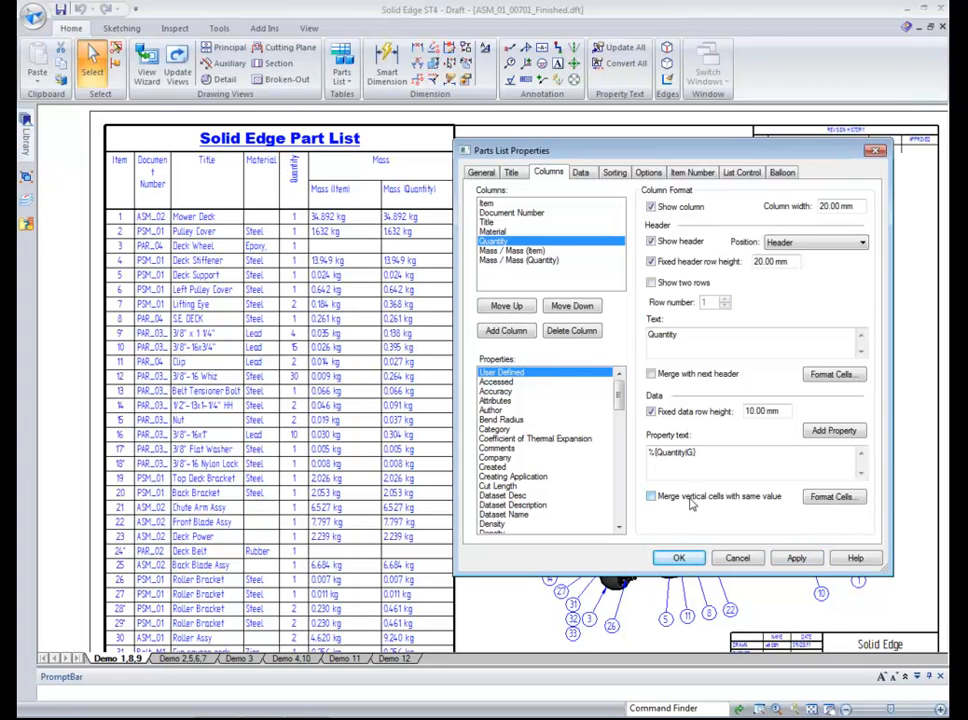
click(689, 500)
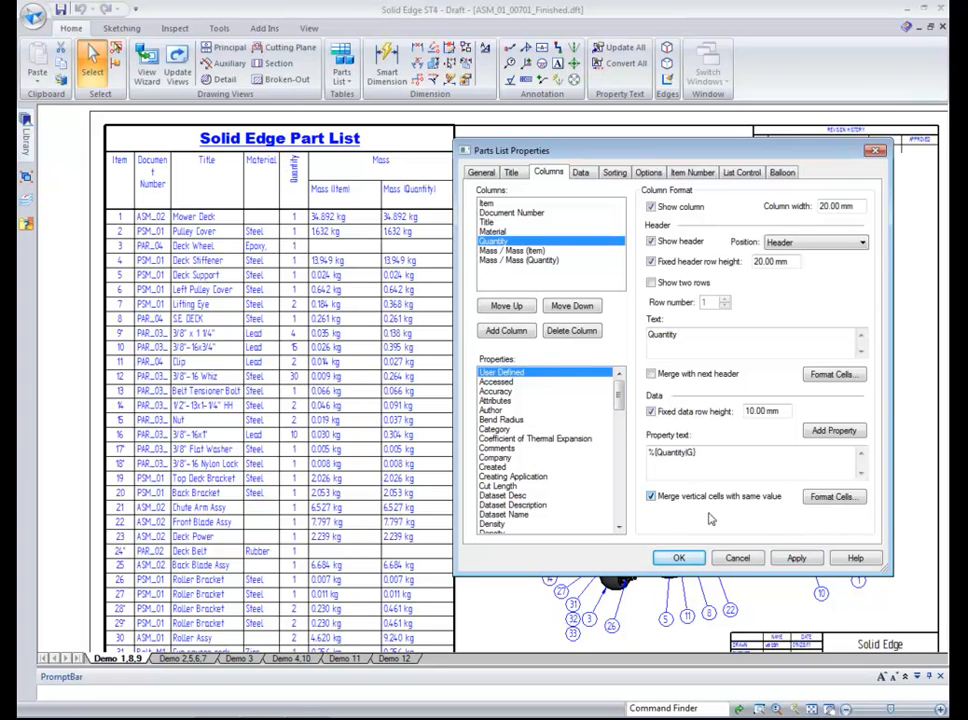
click(797, 560)
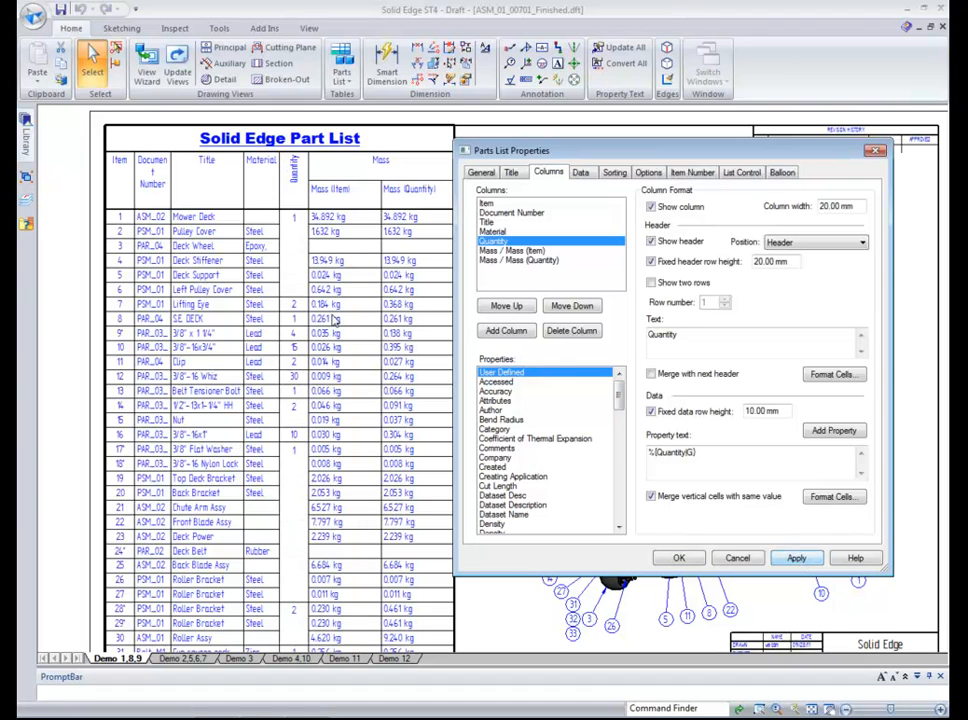
click(830, 497)
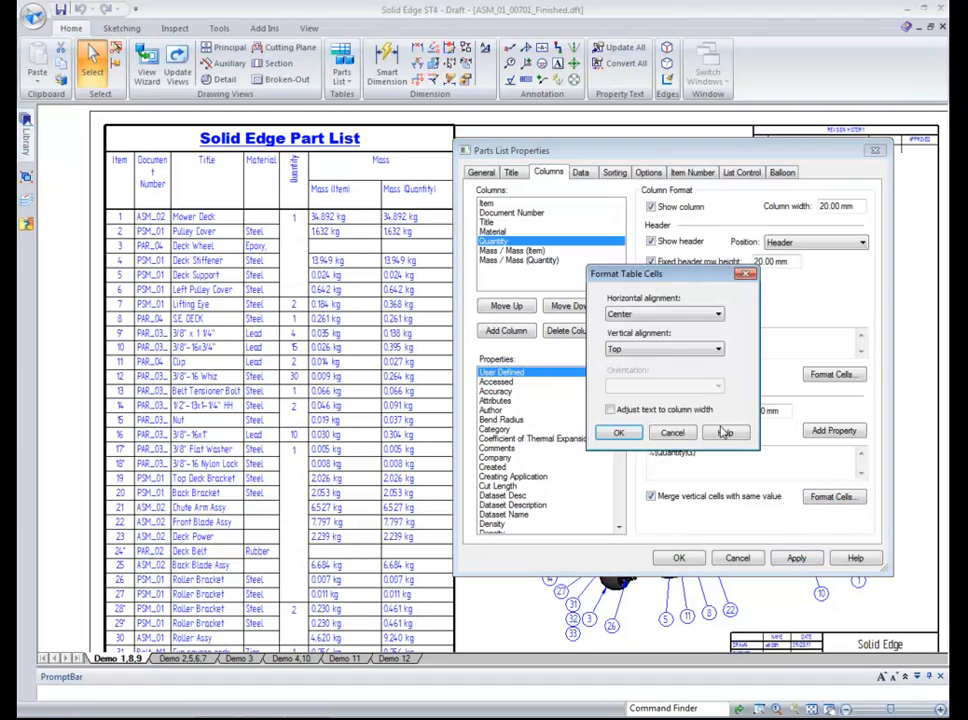
click(668, 348)
click(650, 369)
click(622, 432)
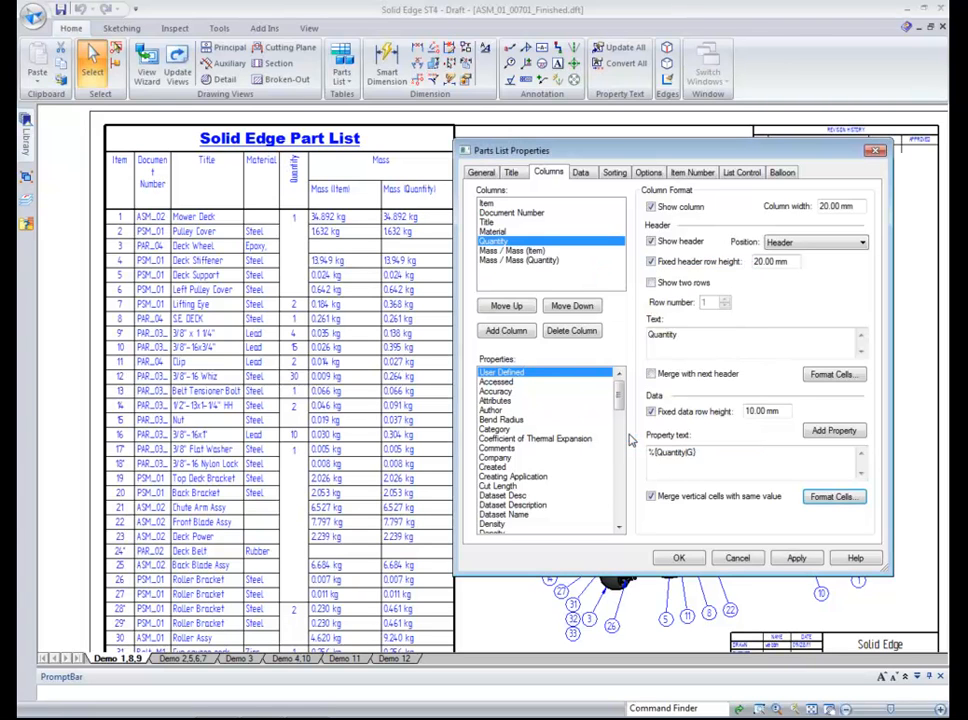
click(797, 559)
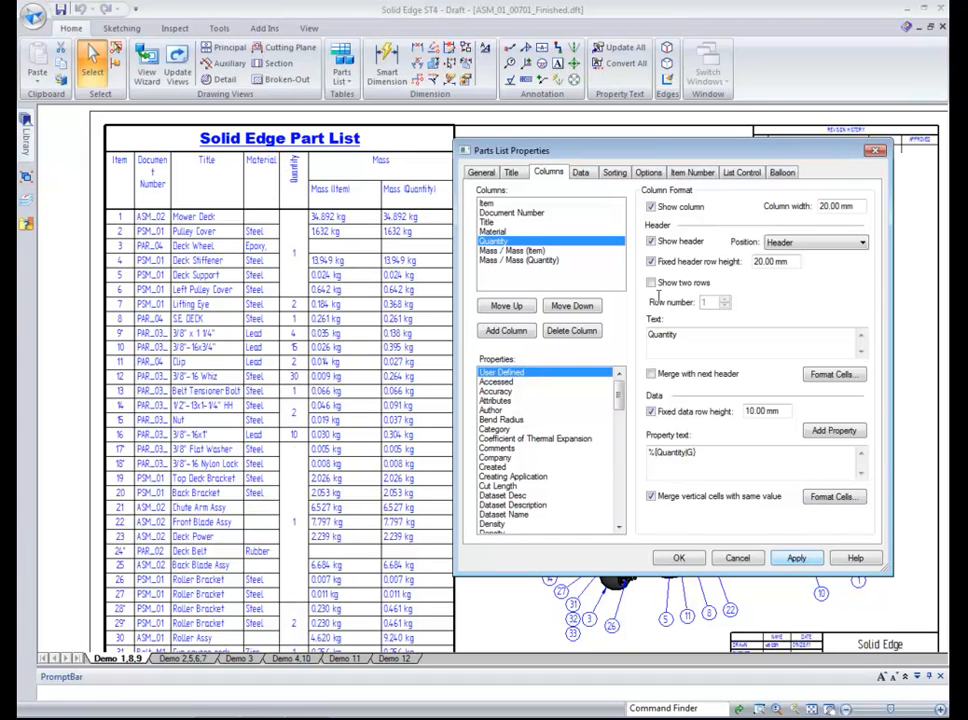
Allow cell overrides for the Title cell of item 11, Clip, in the parts list data.
click(581, 172)
click(709, 407)
right_click(711, 411)
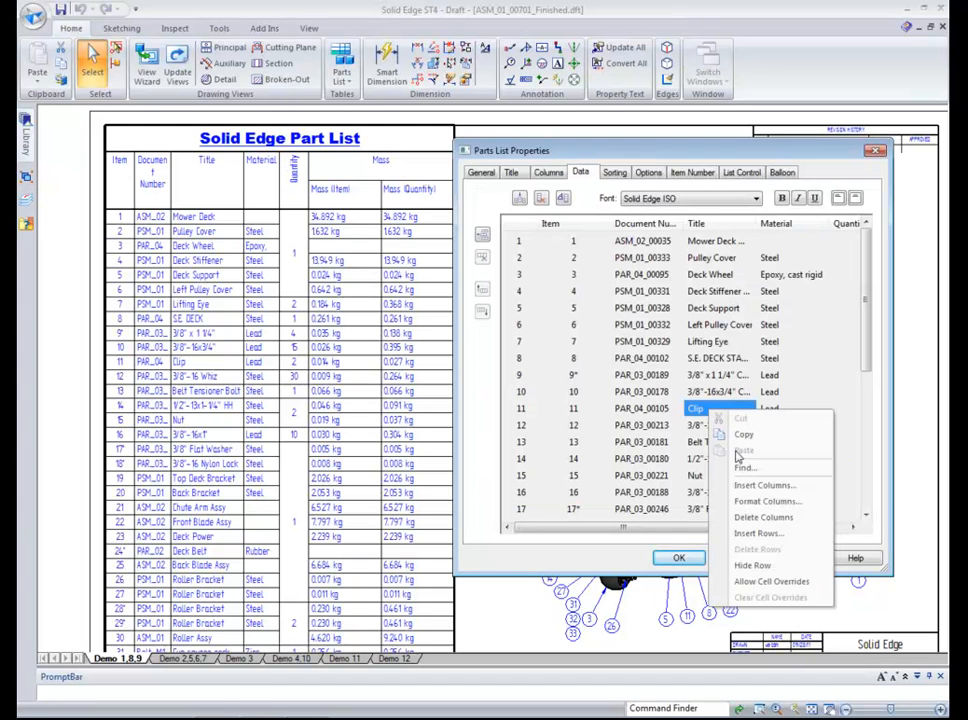
click(771, 582)
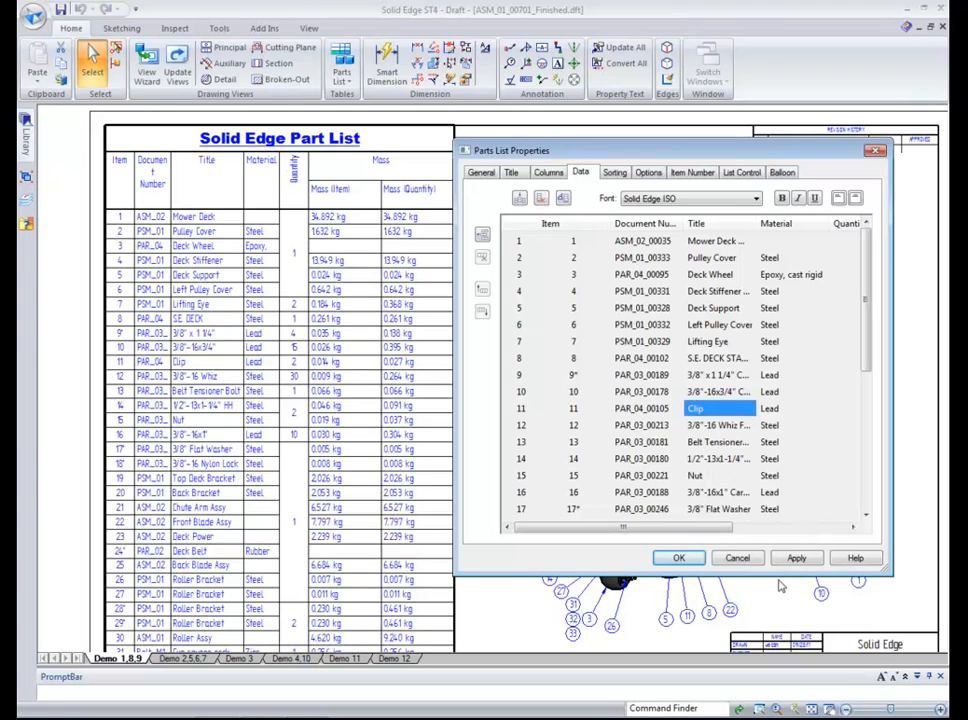
click(693, 443)
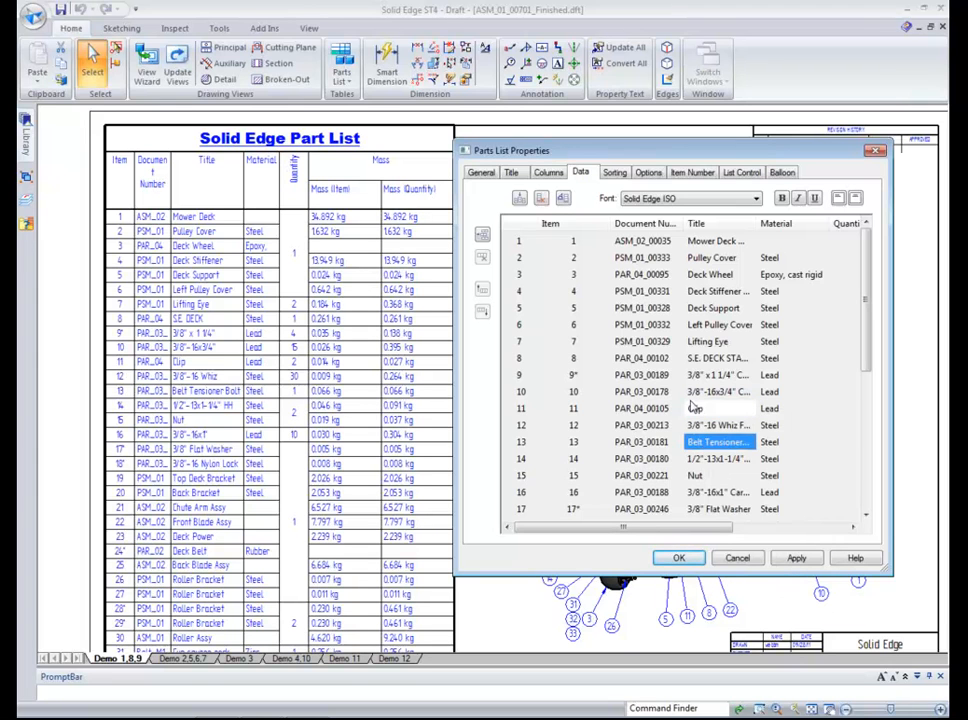
Change the title of item 11 in the parts list data to "My Clip".
click(692, 410)
click(690, 409)
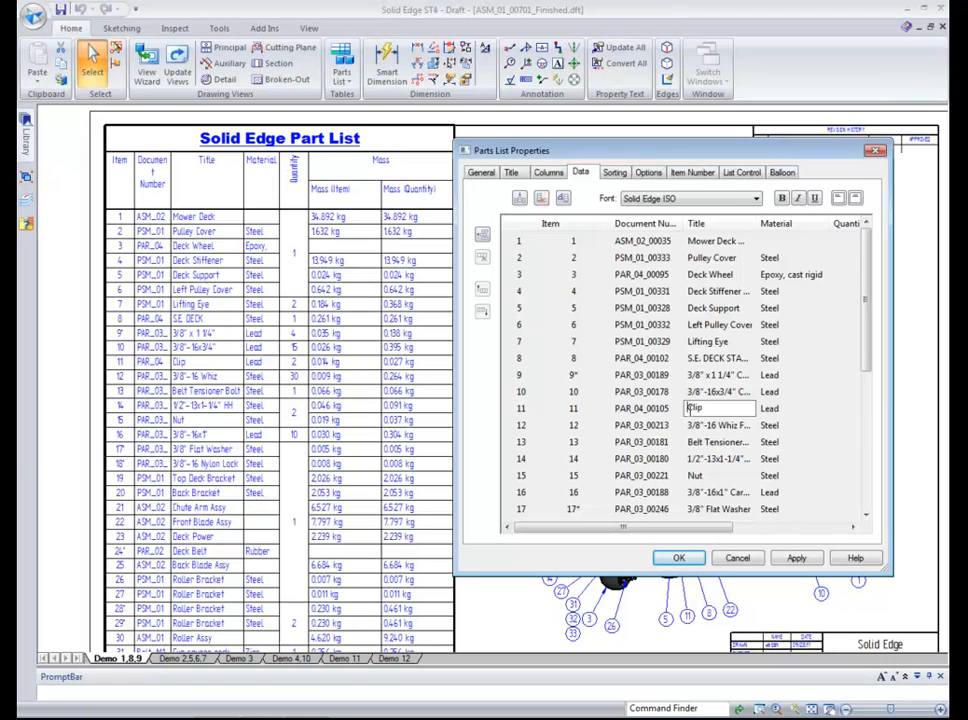
text(My)
key(Return)
key(Down)
key(Down)
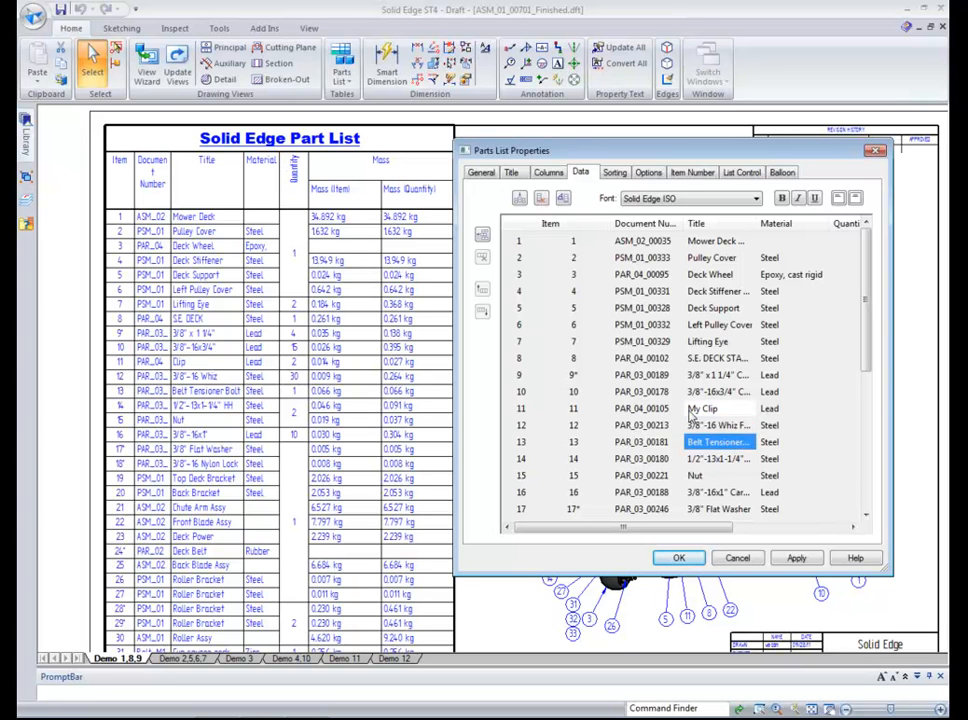
key(Up)
key(Up)
key(Up)
key(Up)
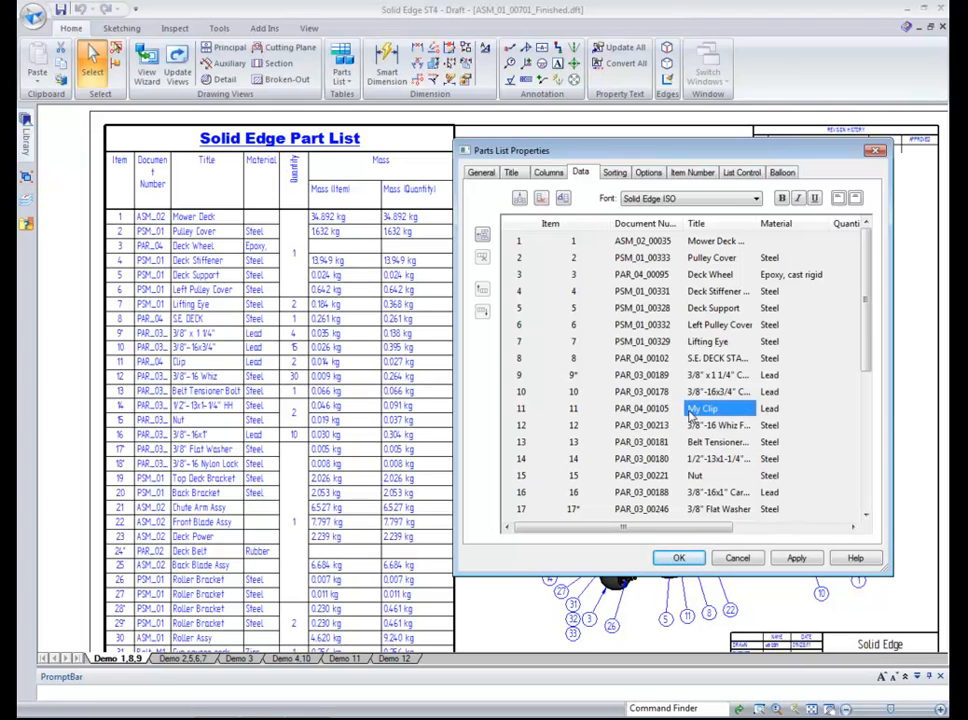
key(Right)
key(Right)
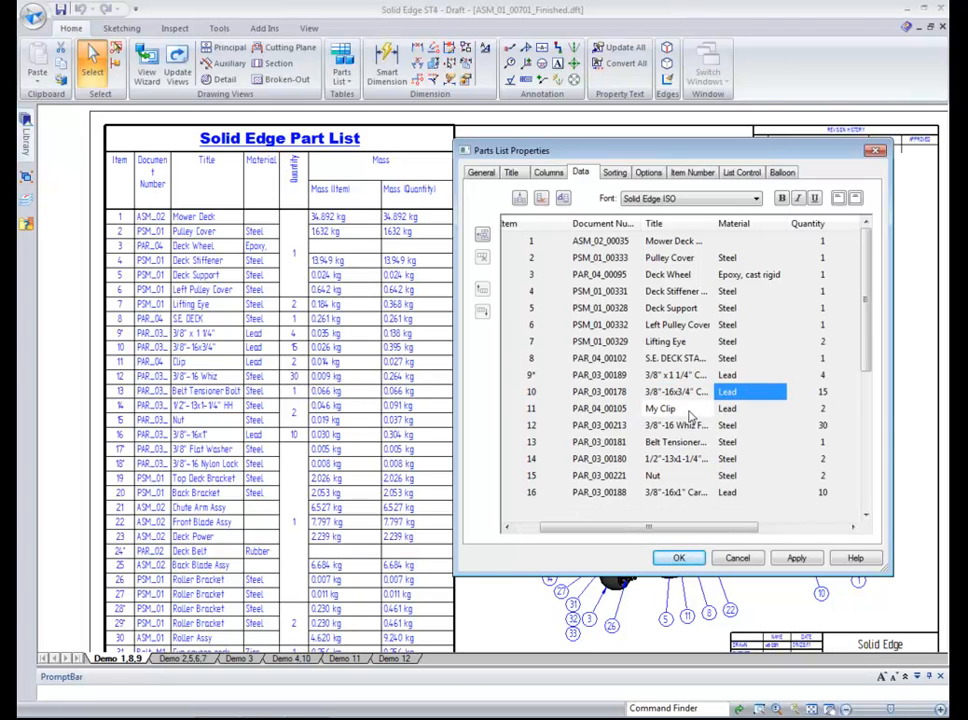
key(Left)
key(Left)
key(Left)
key(Left)
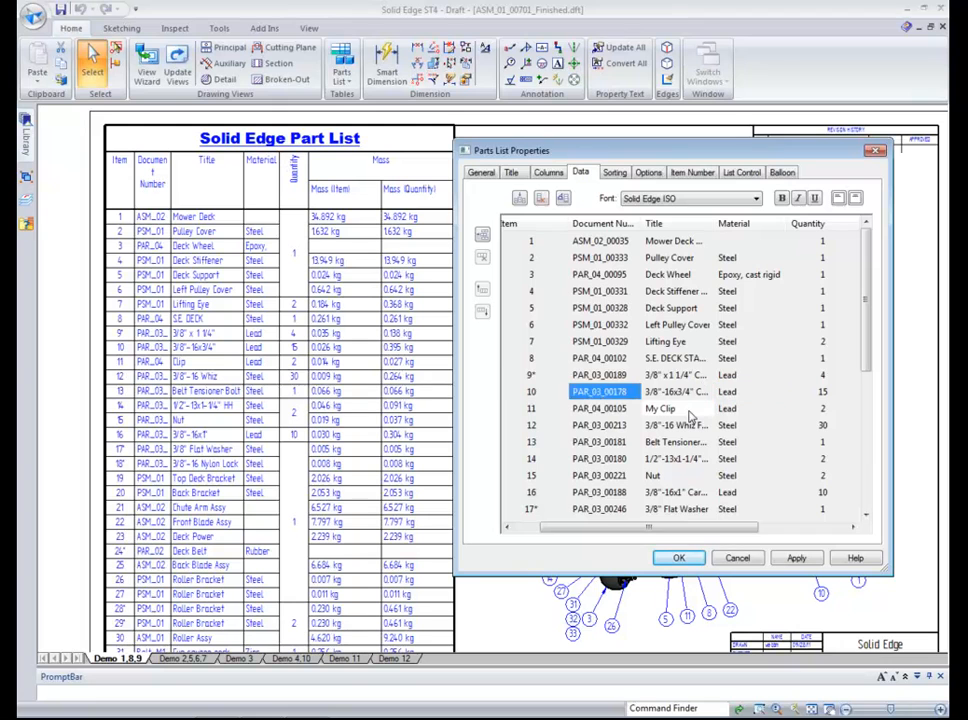
Apply the data override to the parts list and close its properties.
click(796, 558)
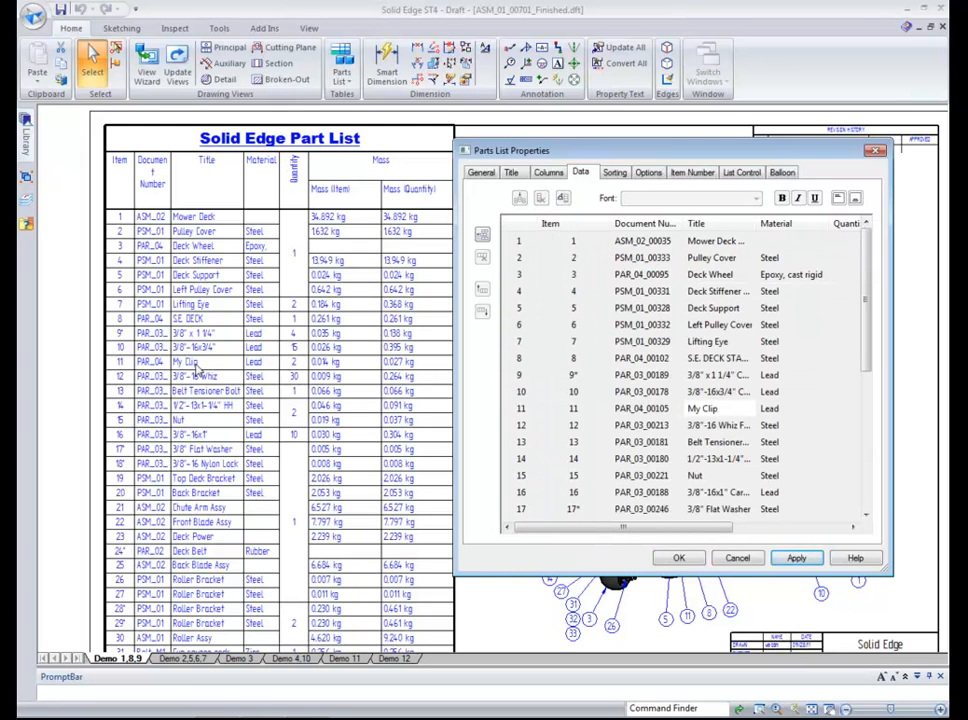
click(875, 151)
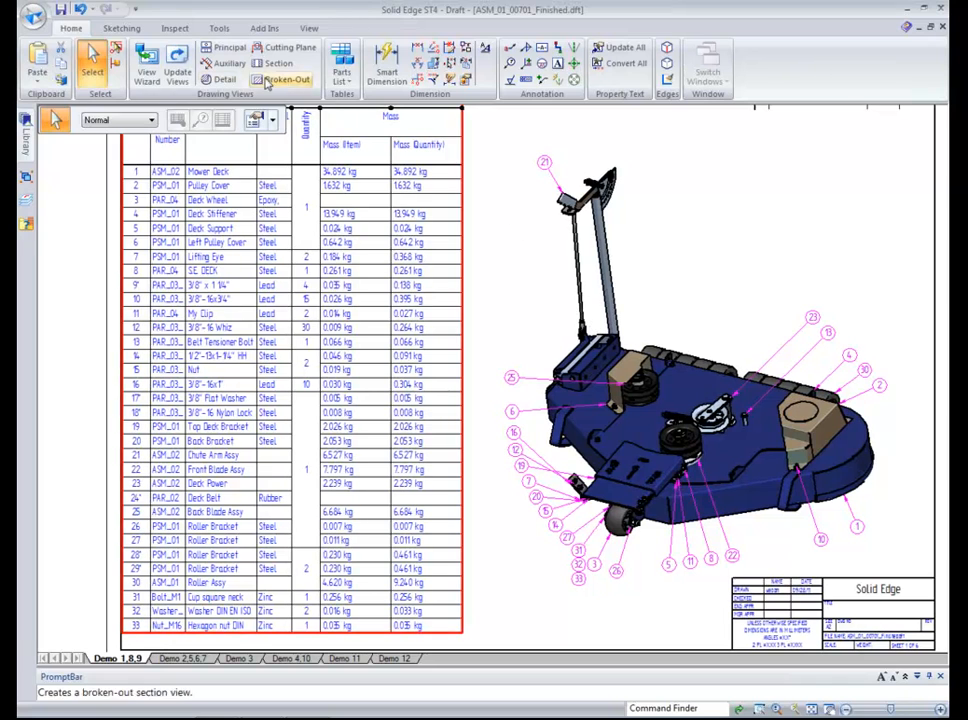
Create a circular 2:1 detail view of the front roller wheel and place it in the open area above the mower deck.
click(219, 79)
click(607, 510)
click(582, 500)
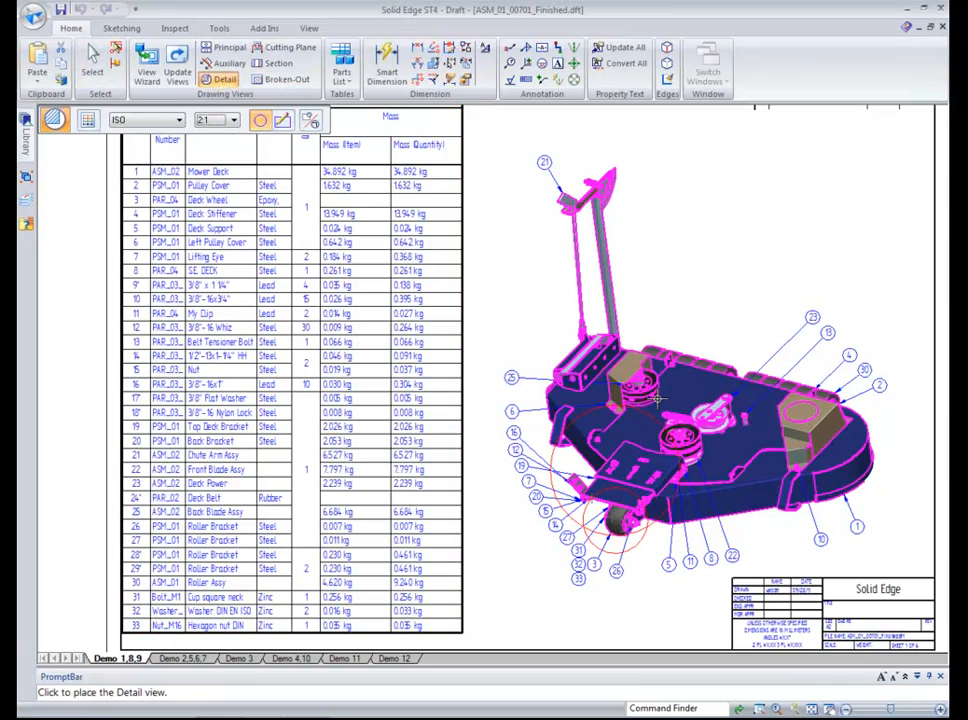
click(768, 167)
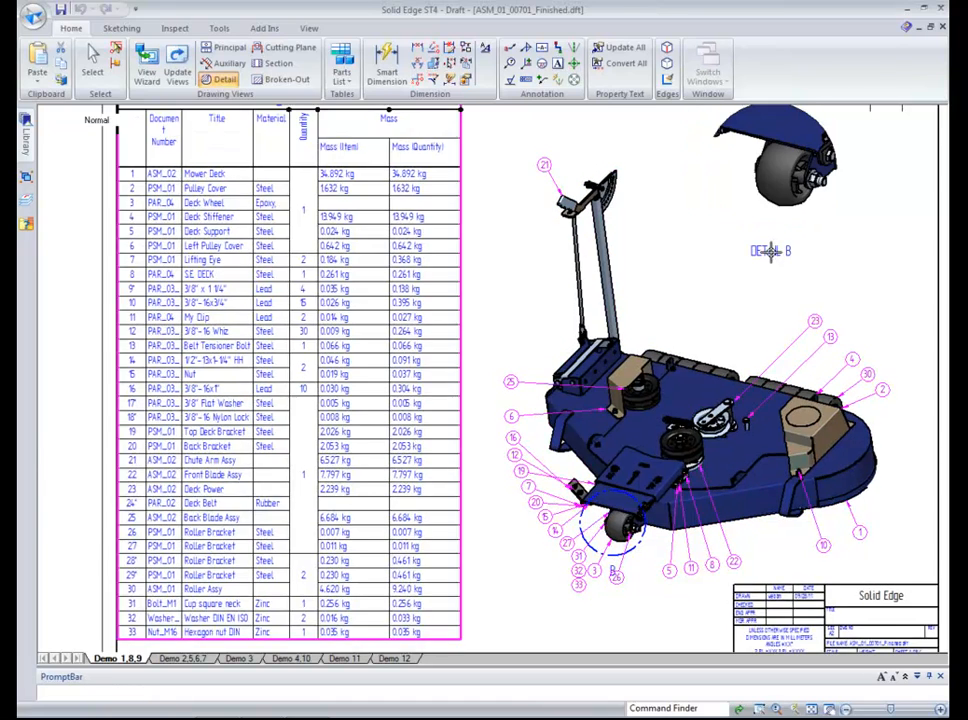
scroll(809, 223, up, 2)
middle_drag(809, 223, 804, 316)
scroll(767, 361, up, 3)
key(Escape)
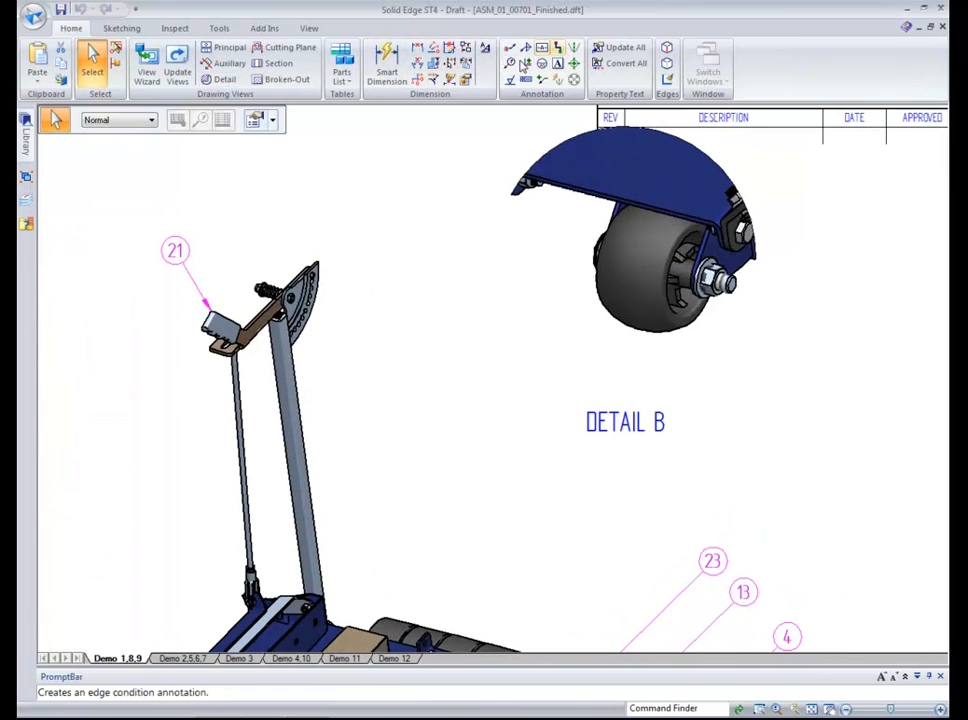
Place a balloon linked to the parts list, with the fastener system stack shown, on the roller's axle bolt in Detail B.
click(510, 63)
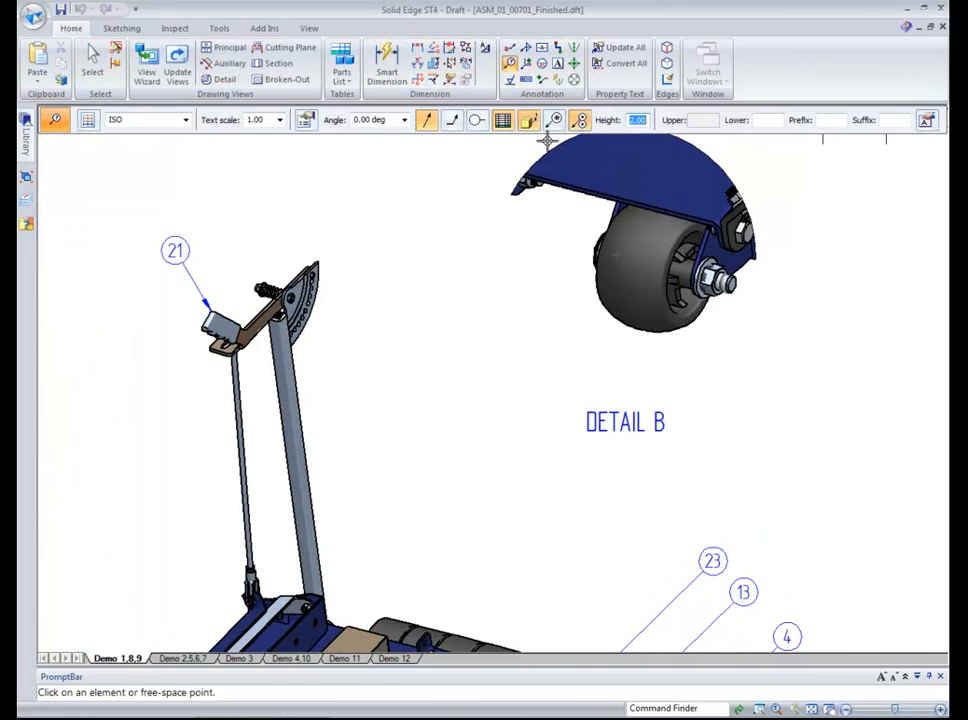
click(507, 130)
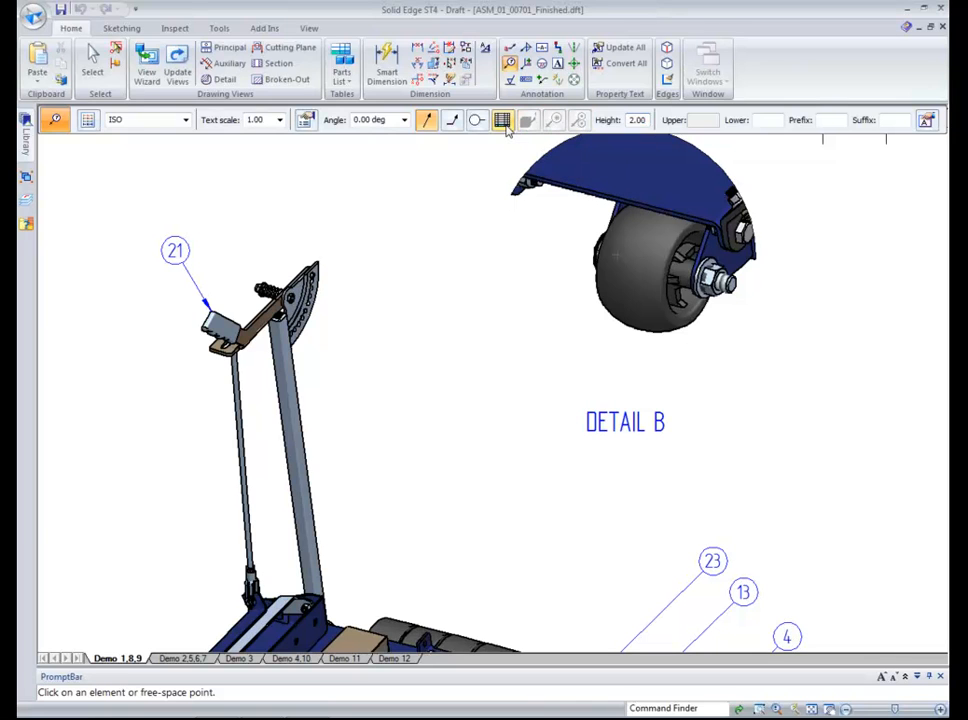
click(507, 129)
click(531, 124)
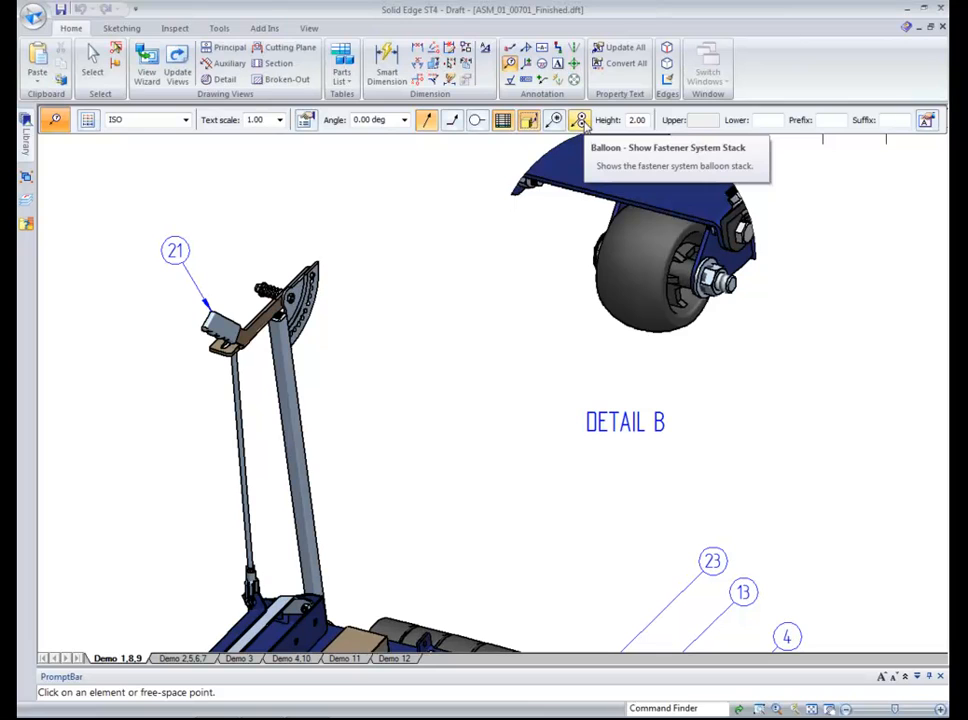
click(580, 120)
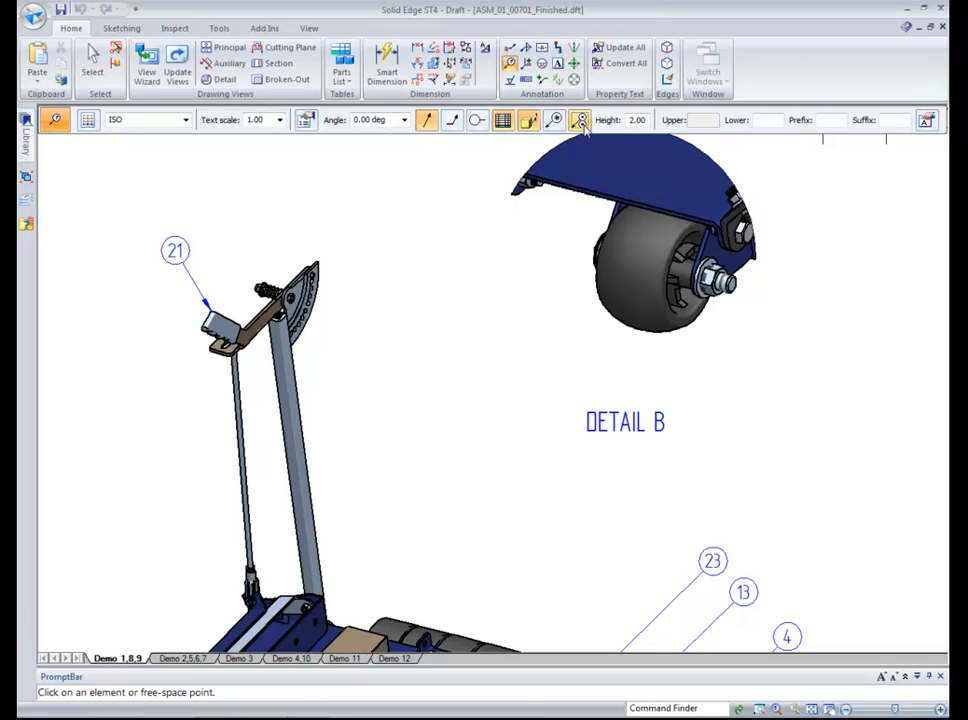
click(733, 290)
click(790, 369)
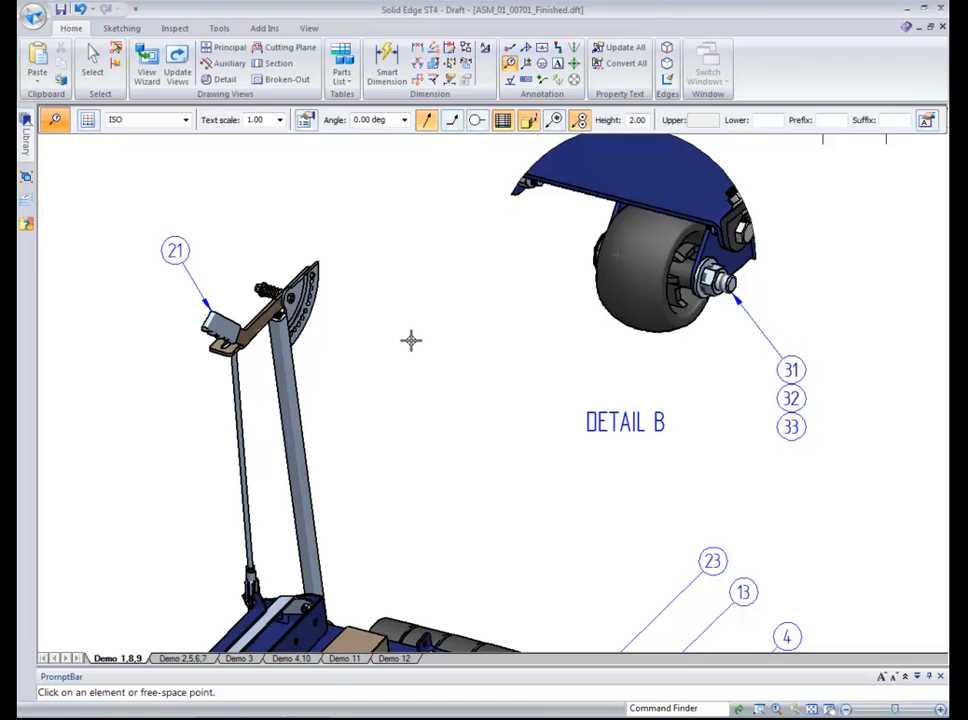
key(Escape)
Set the fastener system orientation of the stacked axle bolt balloon to Horizontal (left to right).
click(791, 426)
right_click(791, 426)
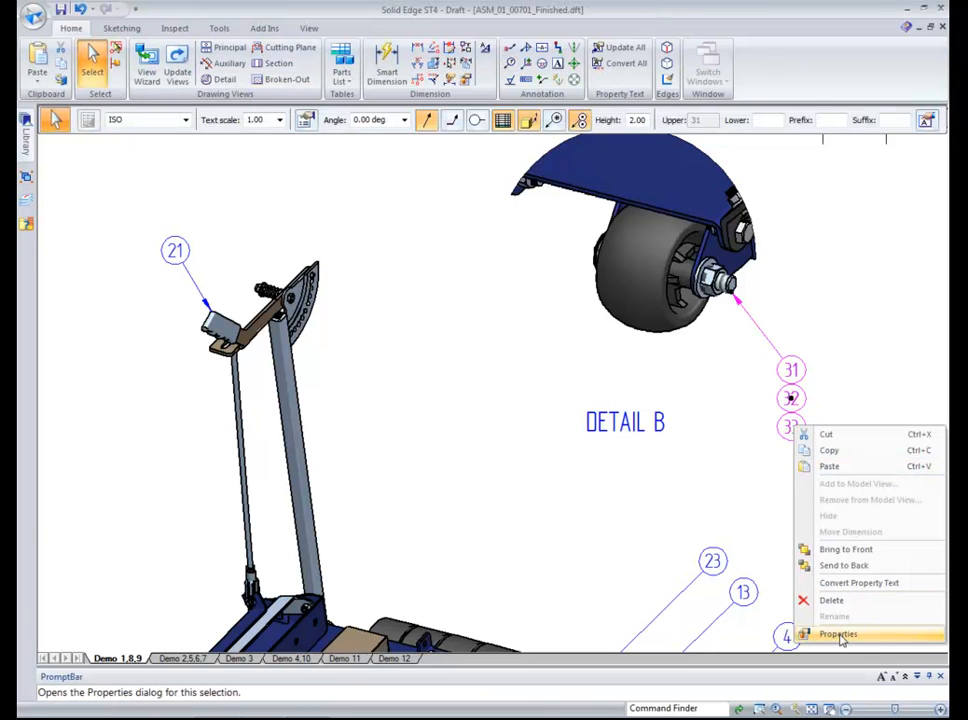
click(821, 631)
click(416, 403)
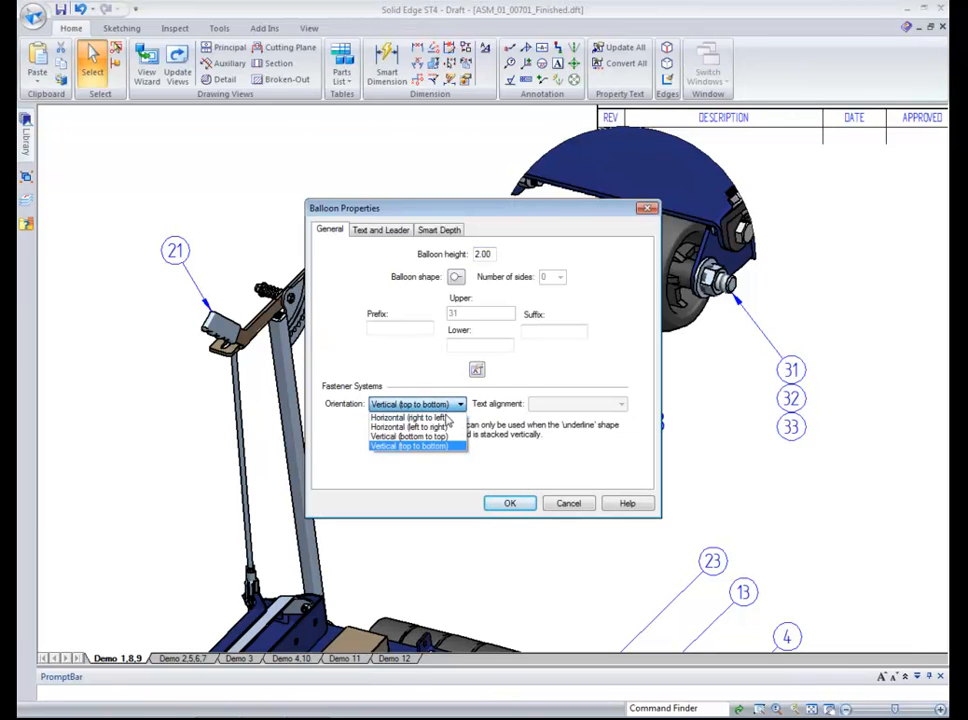
click(400, 428)
click(510, 503)
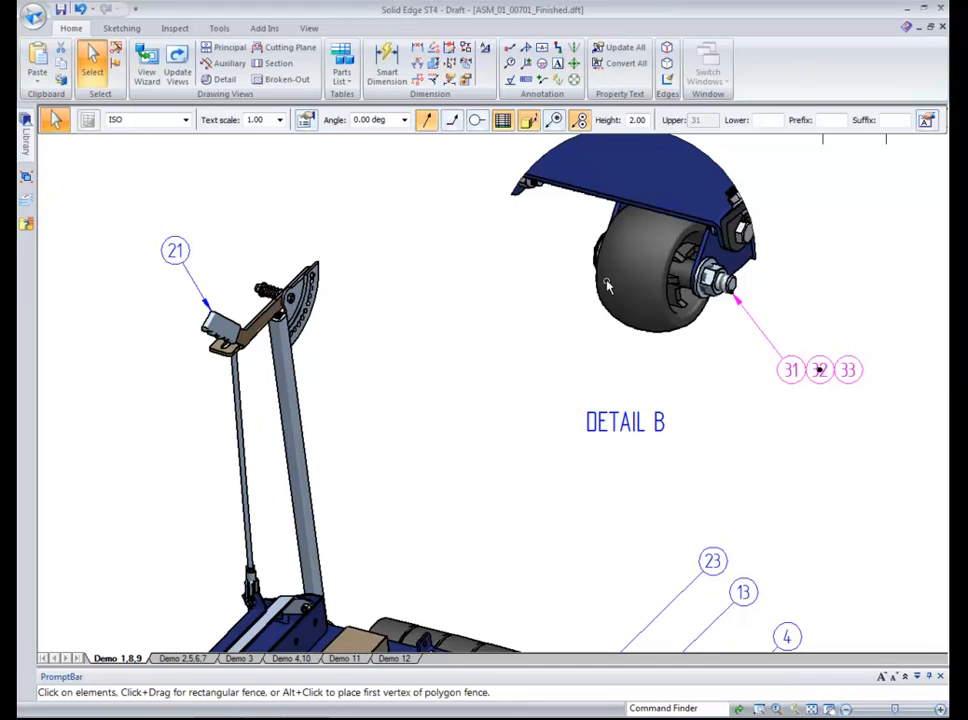
Attach a callout reading "Callout Example" to the roller's lower edge in Detail B and enclose its text in a border.
scroll(506, 148, up, 1)
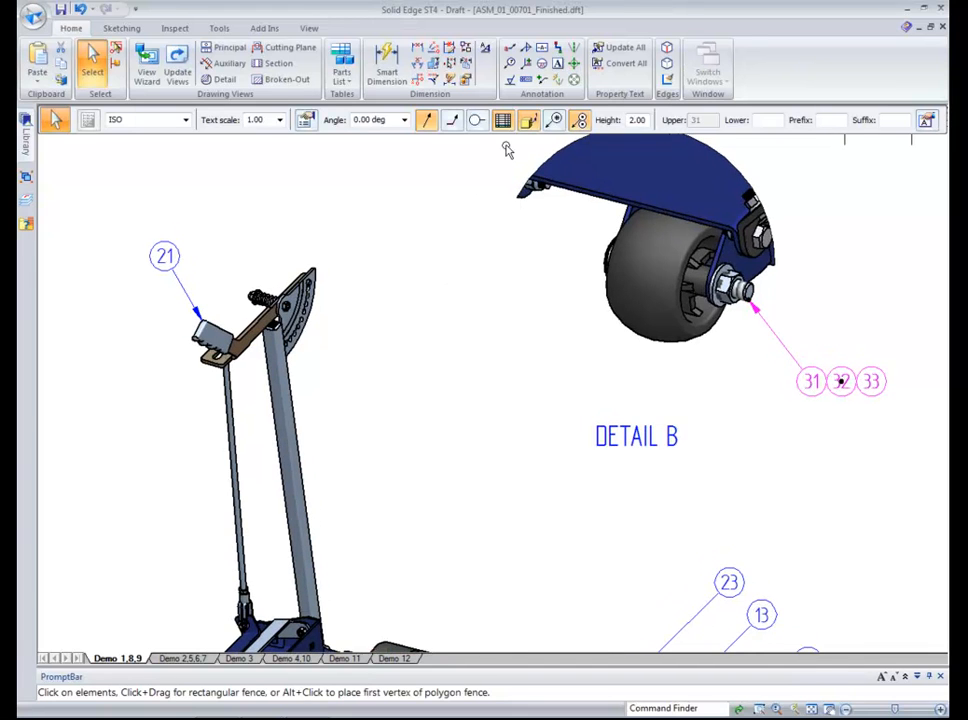
click(510, 47)
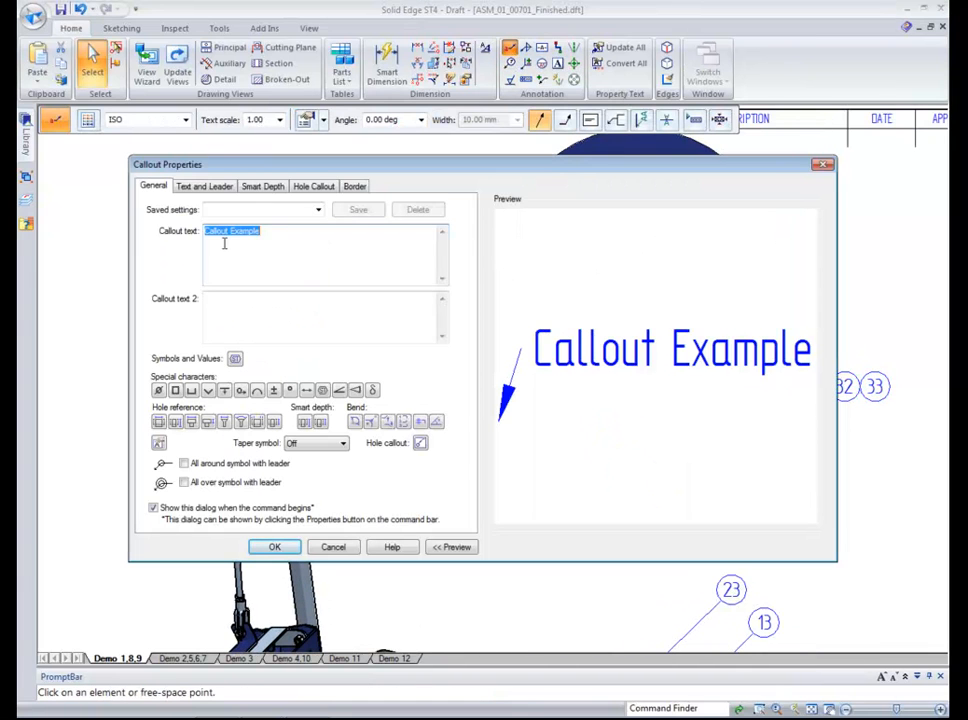
click(300, 551)
click(627, 334)
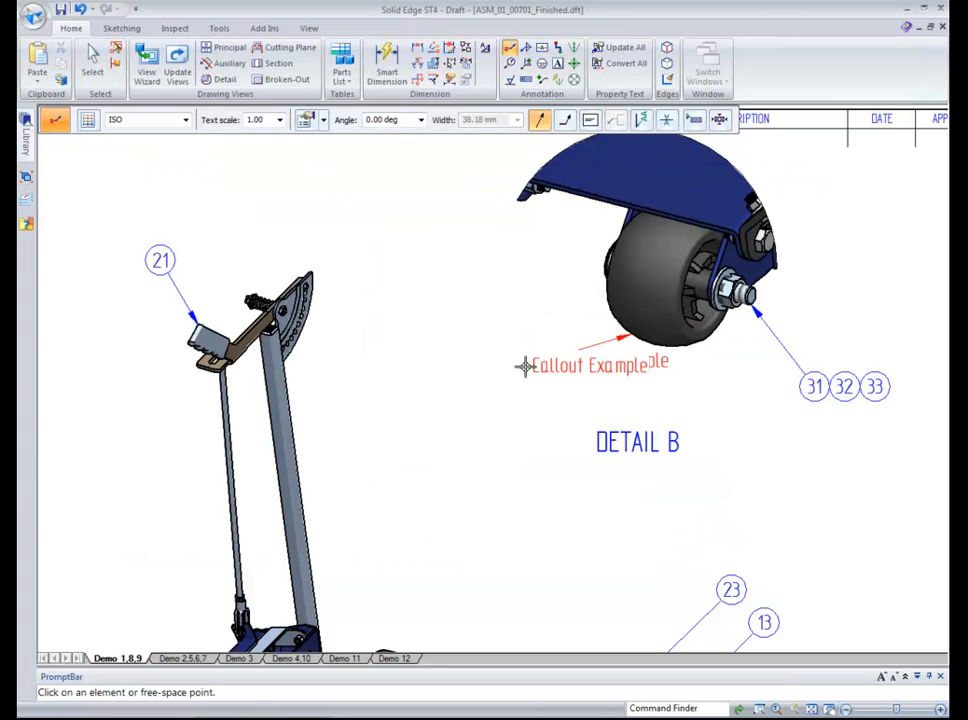
click(428, 392)
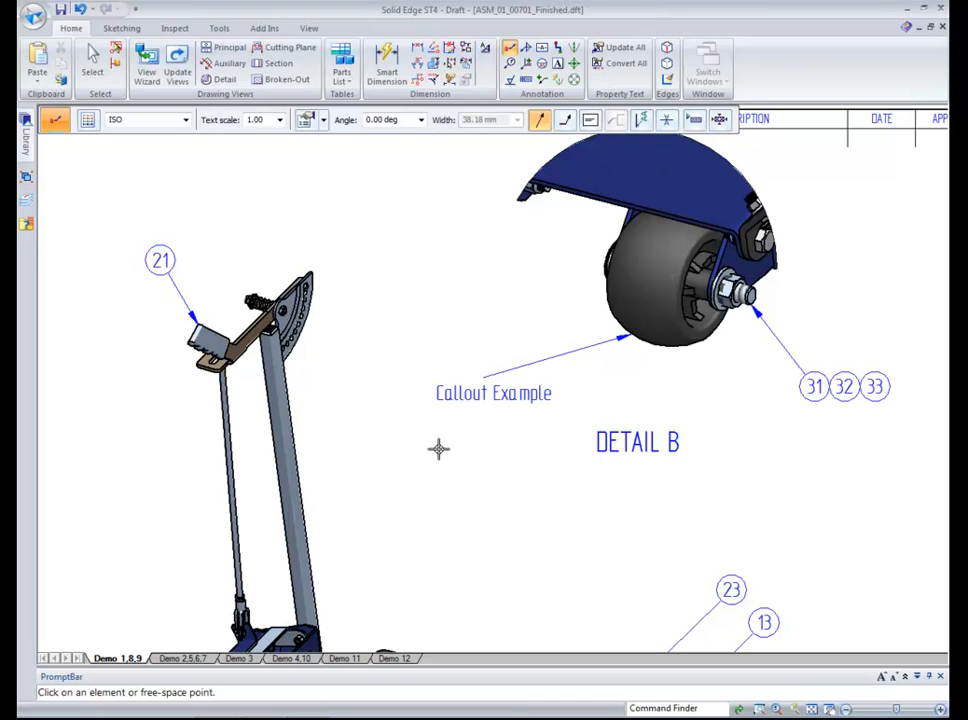
key(Escape)
click(476, 396)
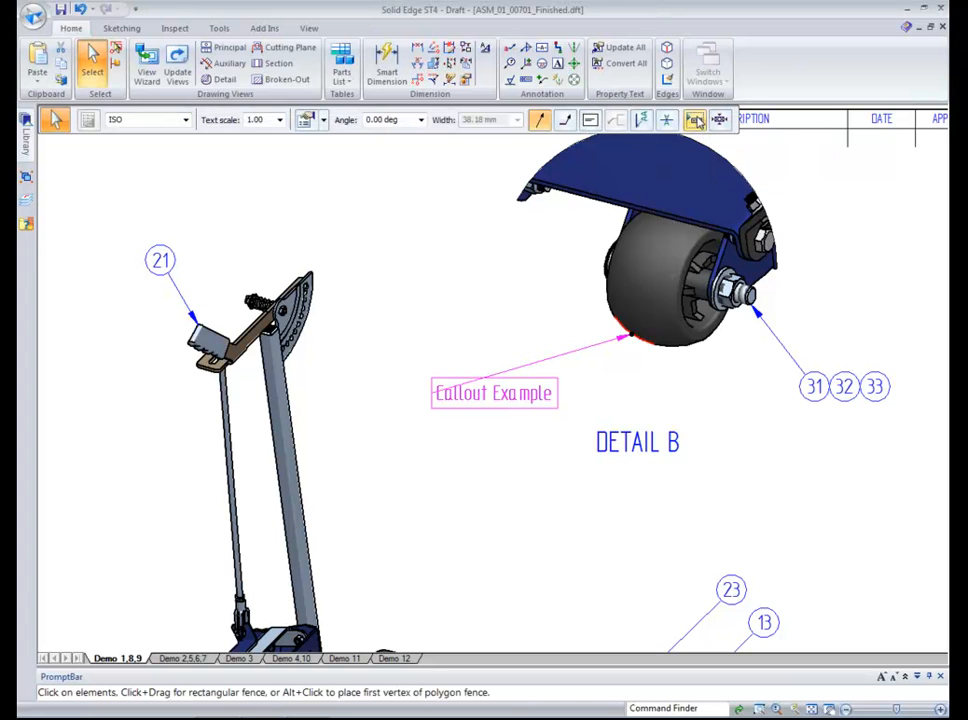
click(393, 397)
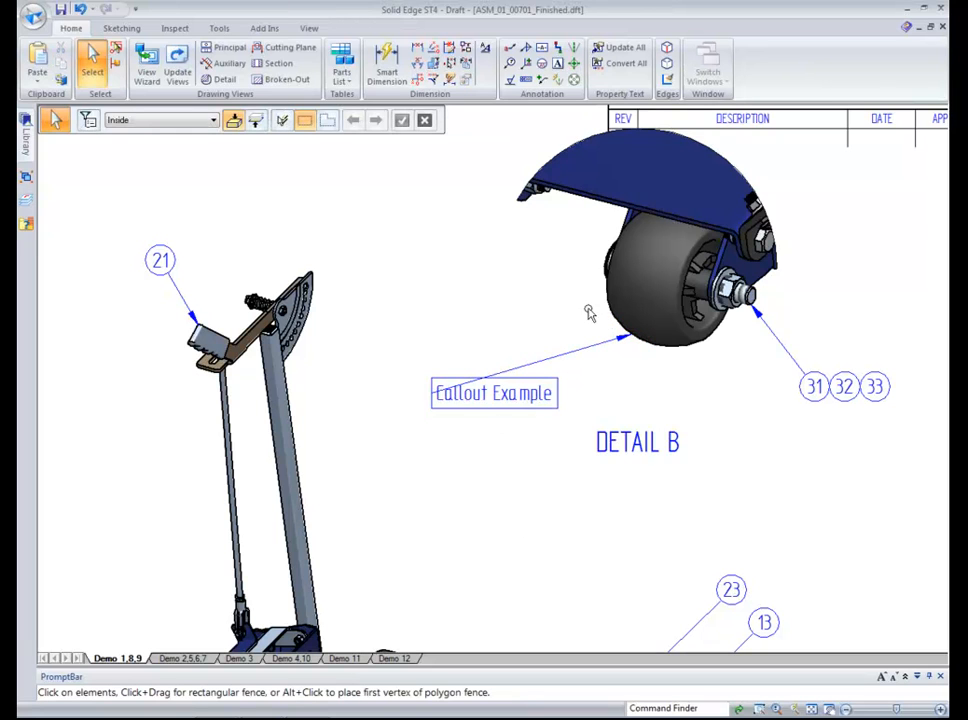
Set the callout's text control to Fixed - Adjust Aspect Ratio and resize it to about 22 mm wide, finishing at about 50 mm.
click(490, 400)
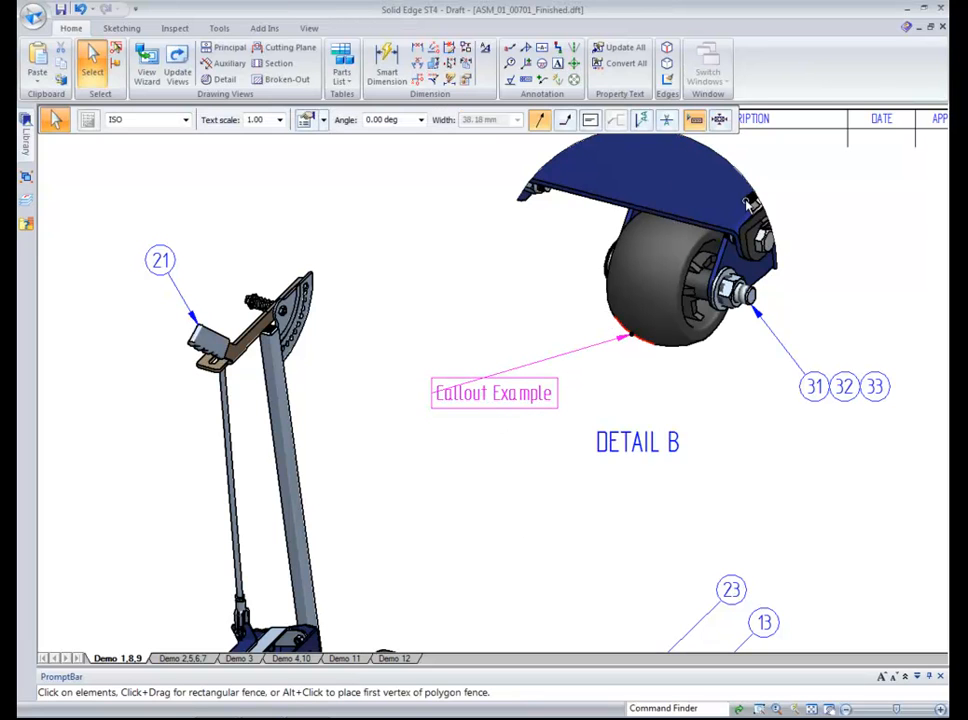
click(719, 121)
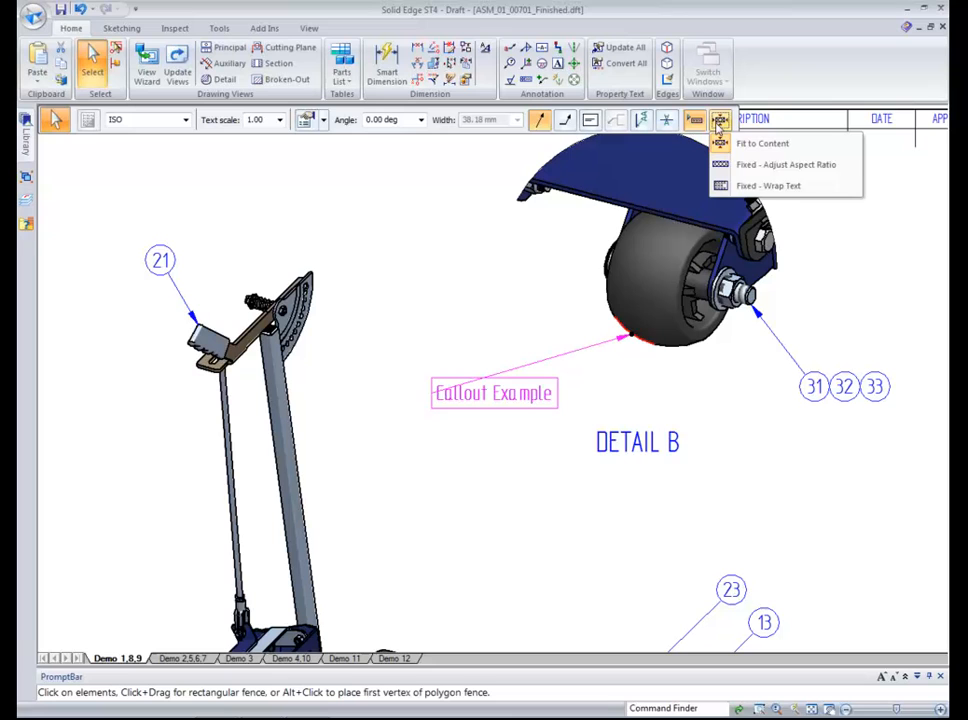
click(759, 166)
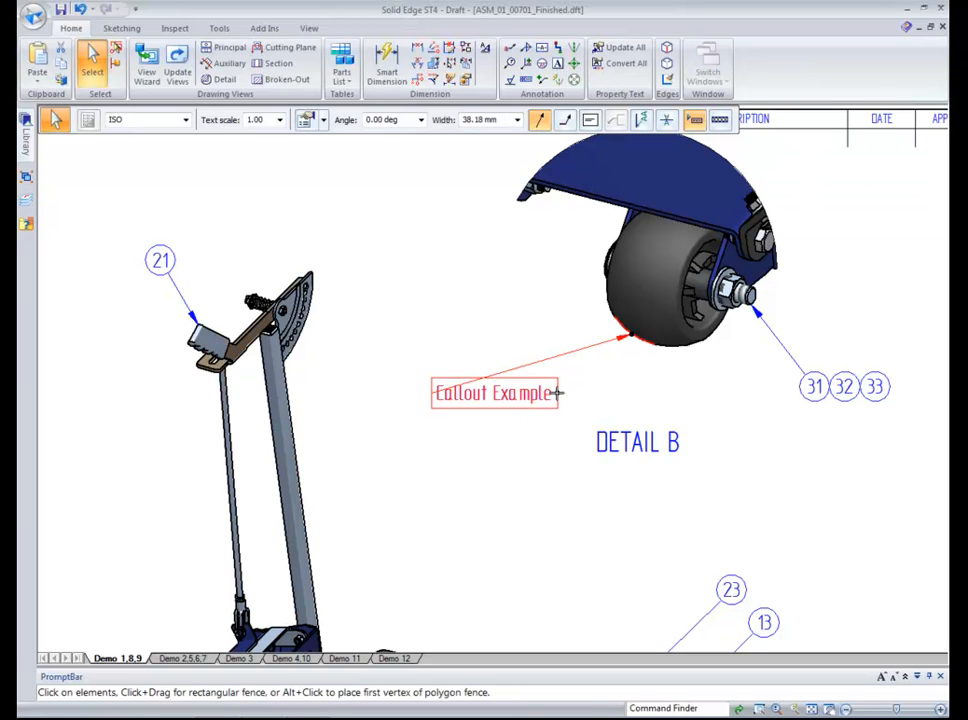
drag(552, 393, 510, 394)
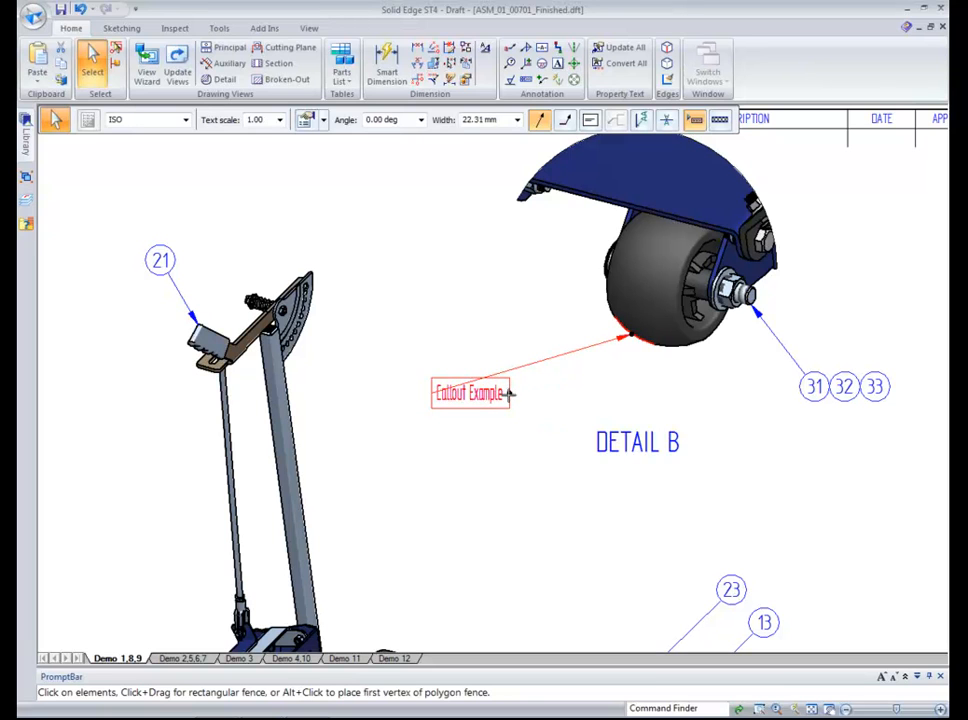
drag(561, 392, 592, 393)
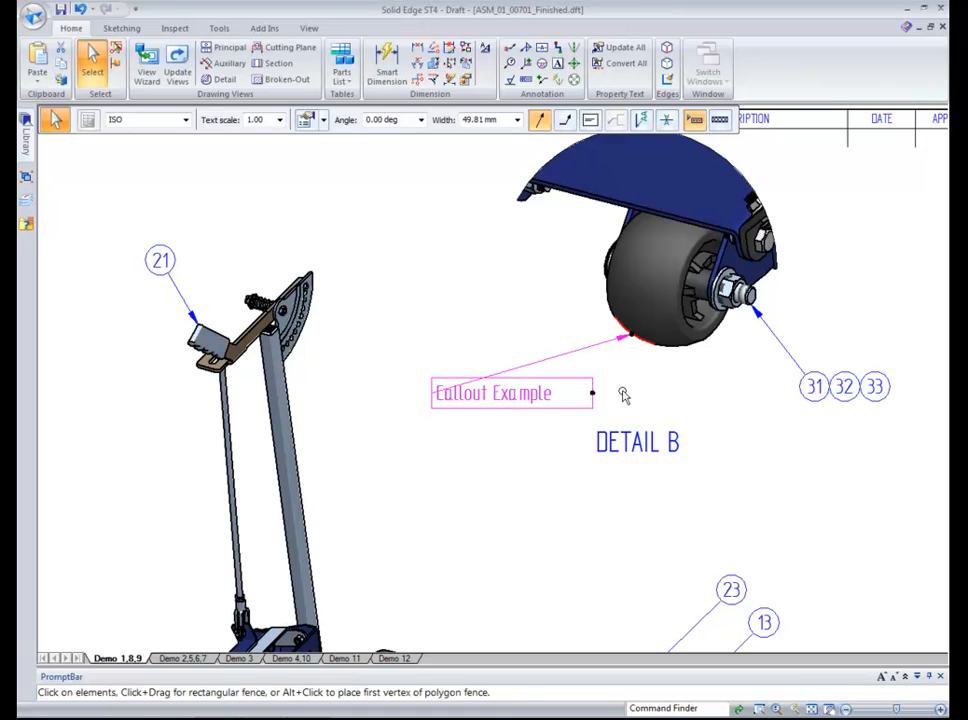
Switch the callout's text control to Fixed - Wrap Text and narrow it to about 34 mm so the text wraps.
click(720, 120)
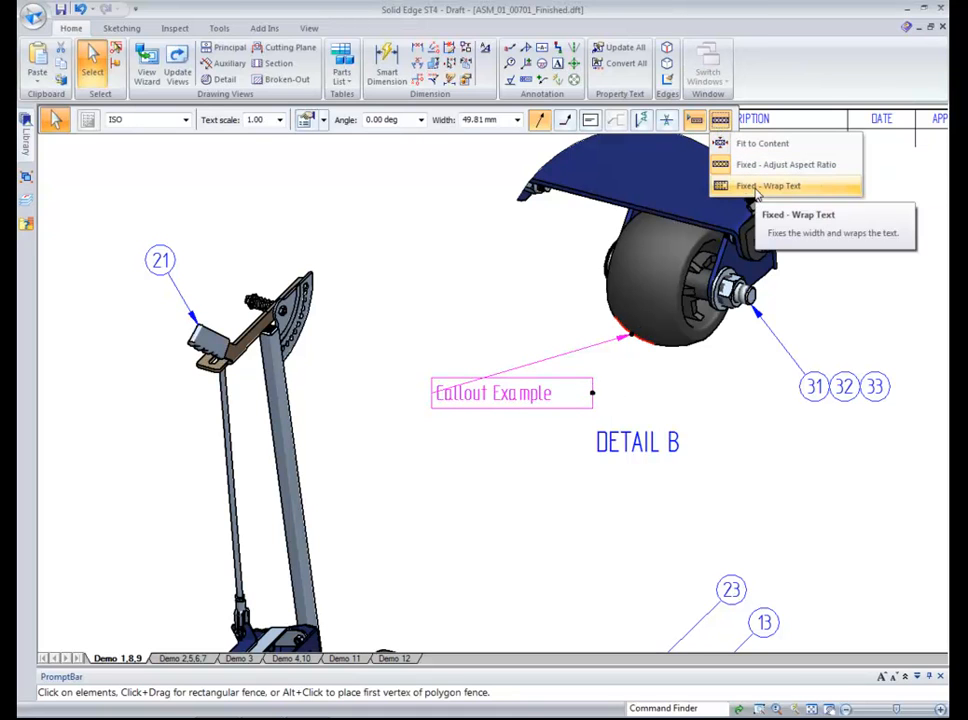
click(757, 188)
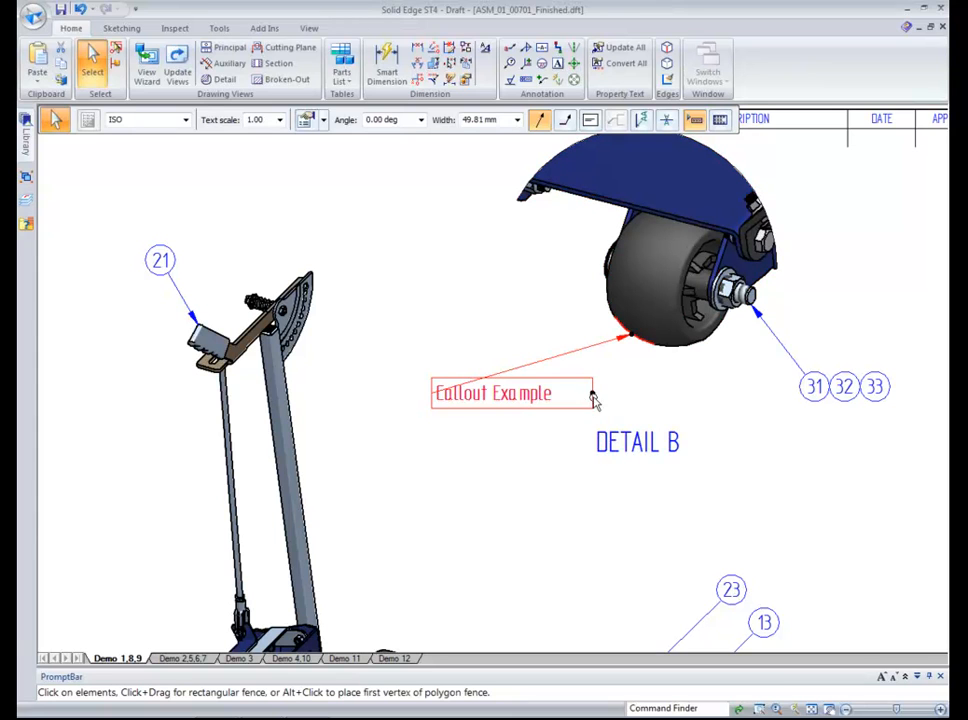
drag(592, 393, 544, 393)
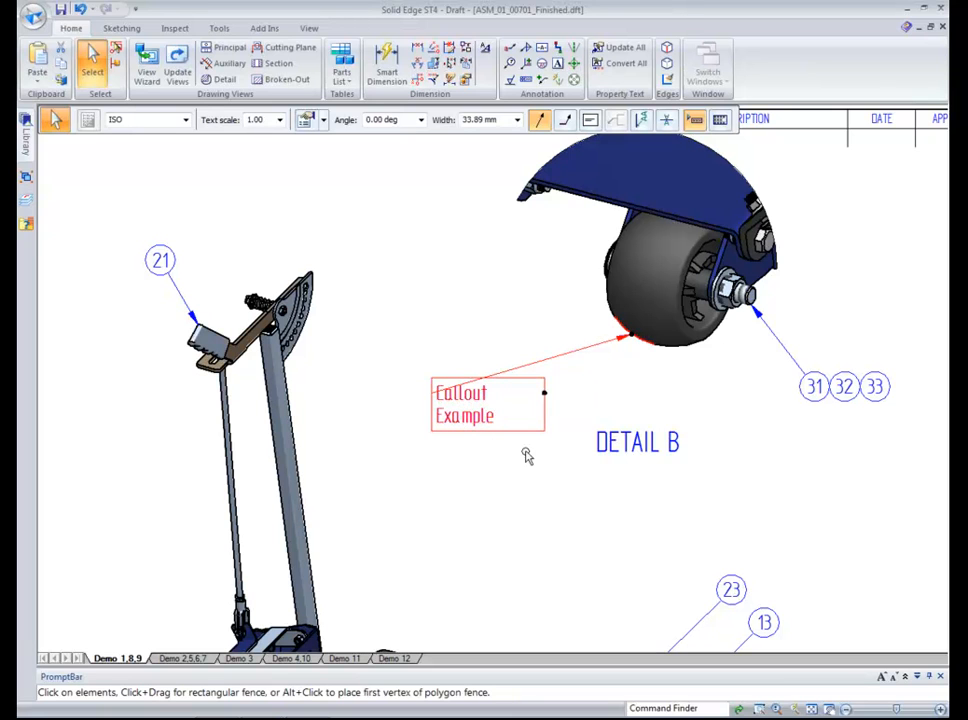
click(442, 346)
key(Escape)
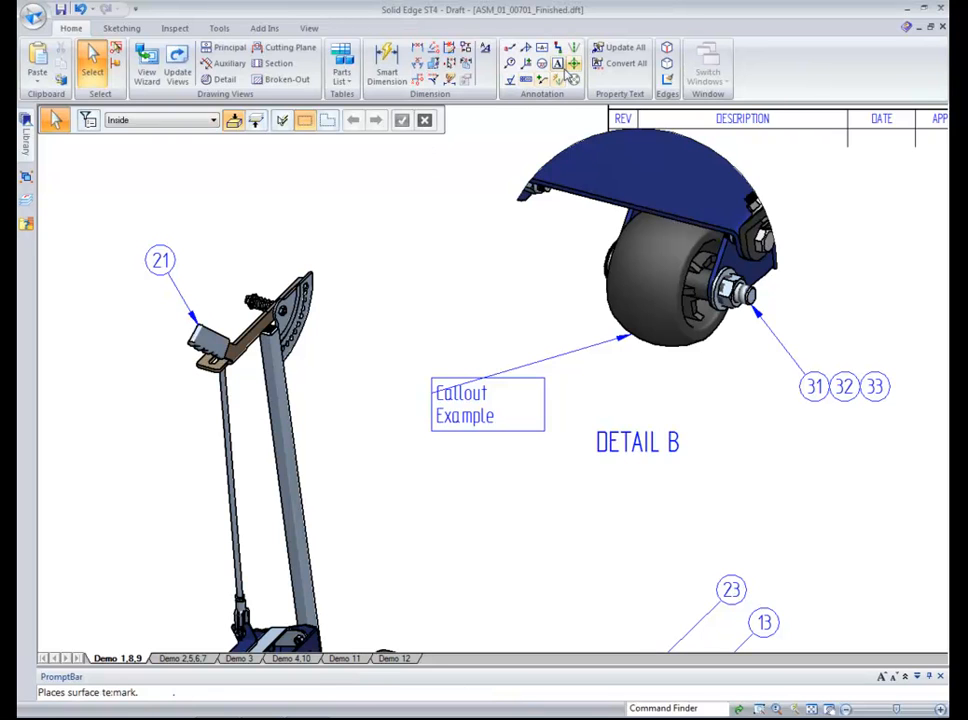
Attach the four-row composite feature control frame to the roller's outer edge in Detail B and place it beside the view.
click(524, 81)
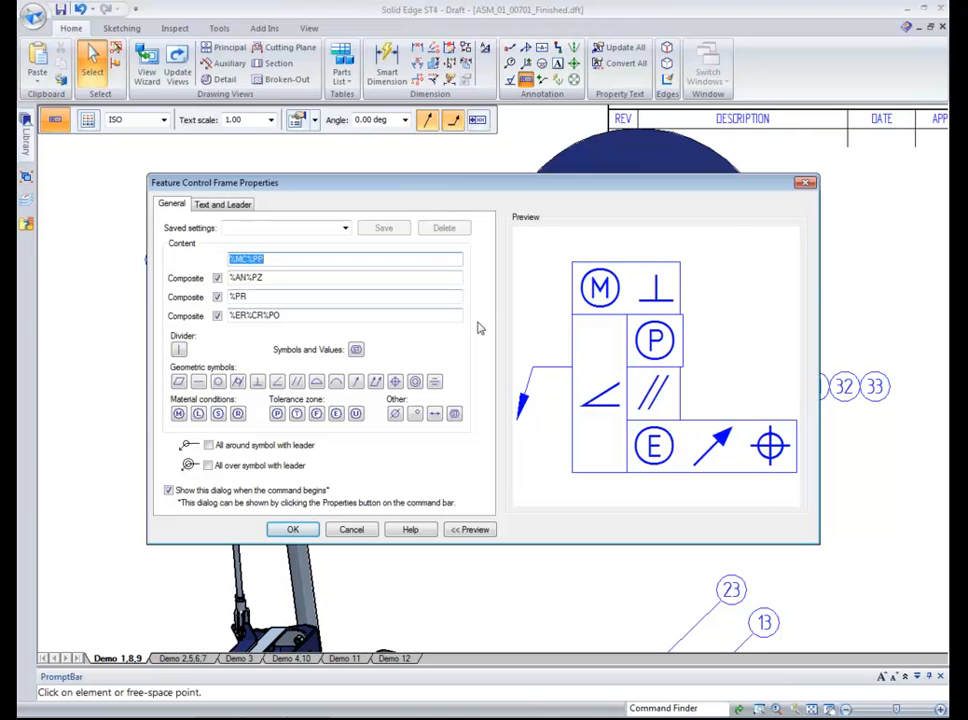
click(292, 529)
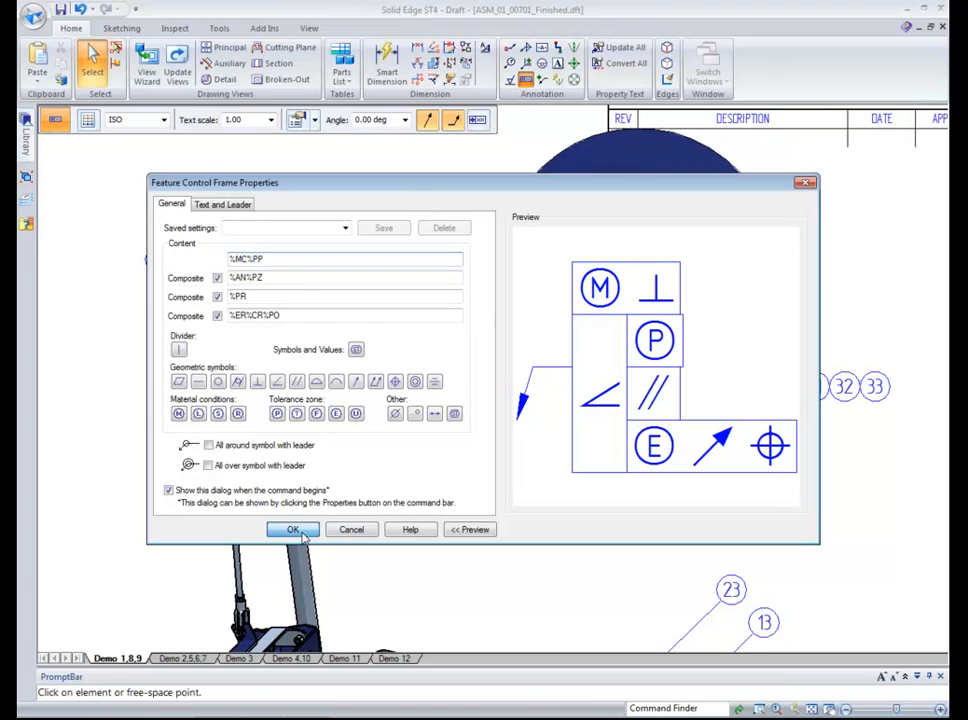
click(603, 265)
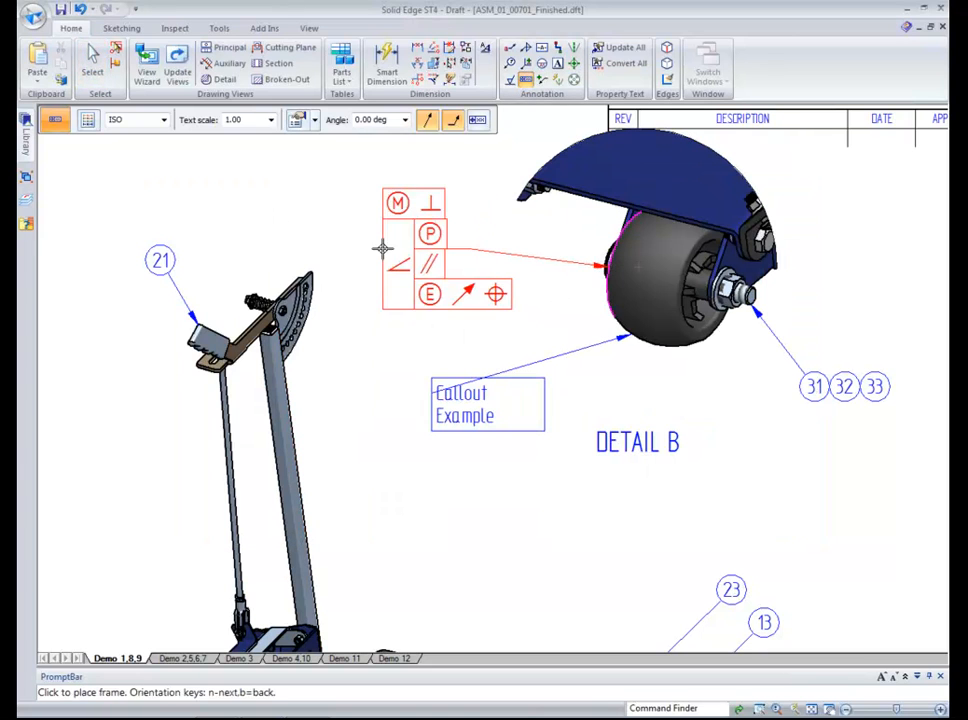
click(360, 245)
key(Escape)
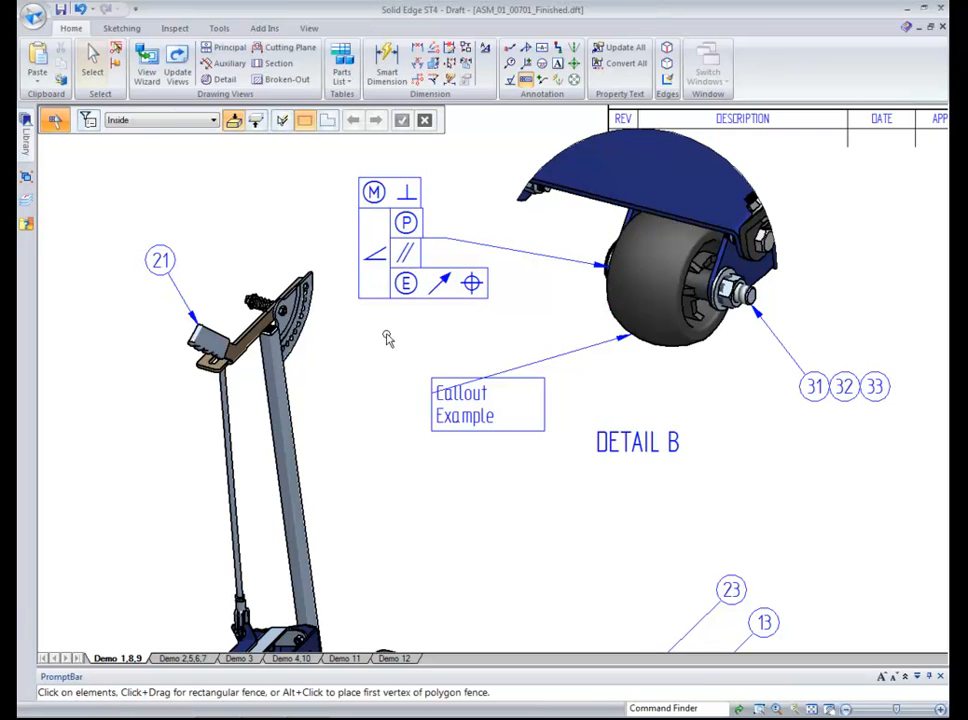
Shift the feature control frame slightly and snap its leader's break line to the key-point at the middle of the frame's bottom edge.
click(395, 302)
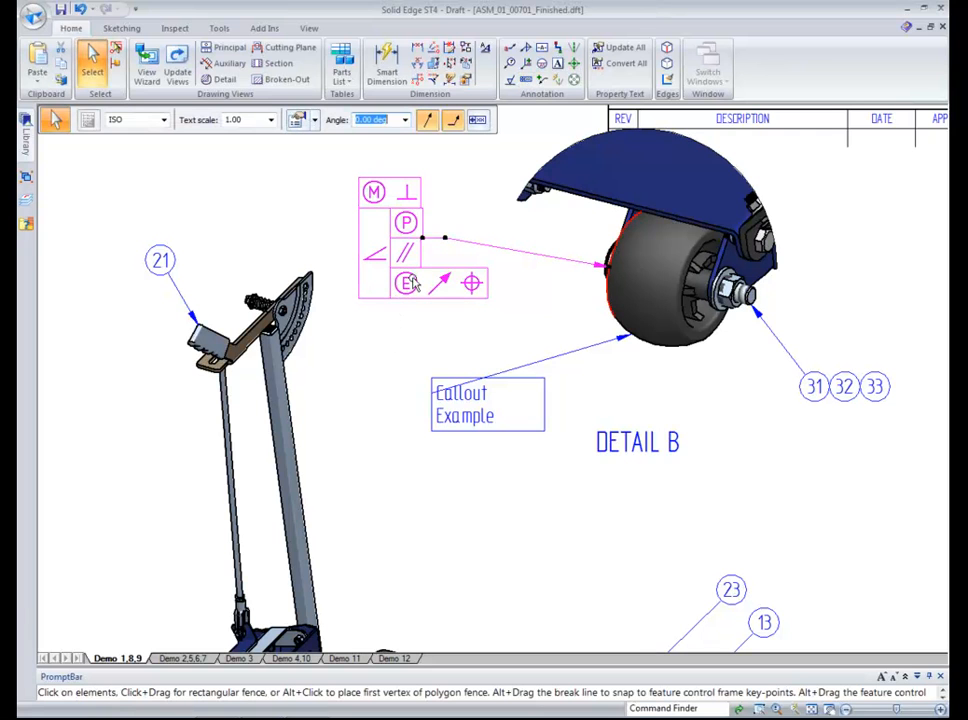
drag(444, 238, 420, 242)
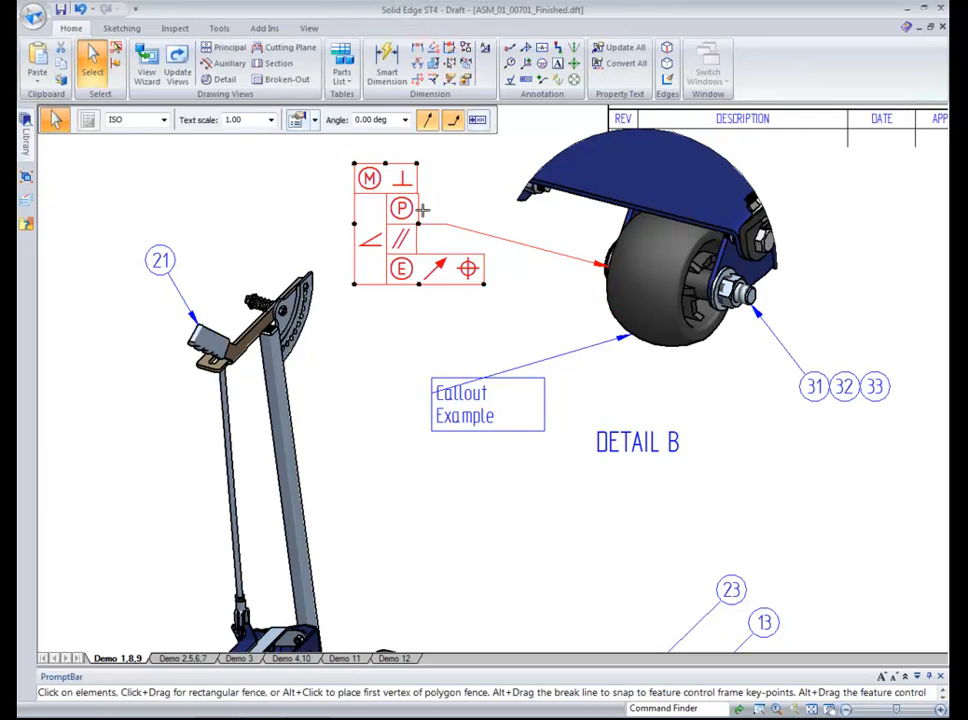
drag(424, 195, 400, 323)
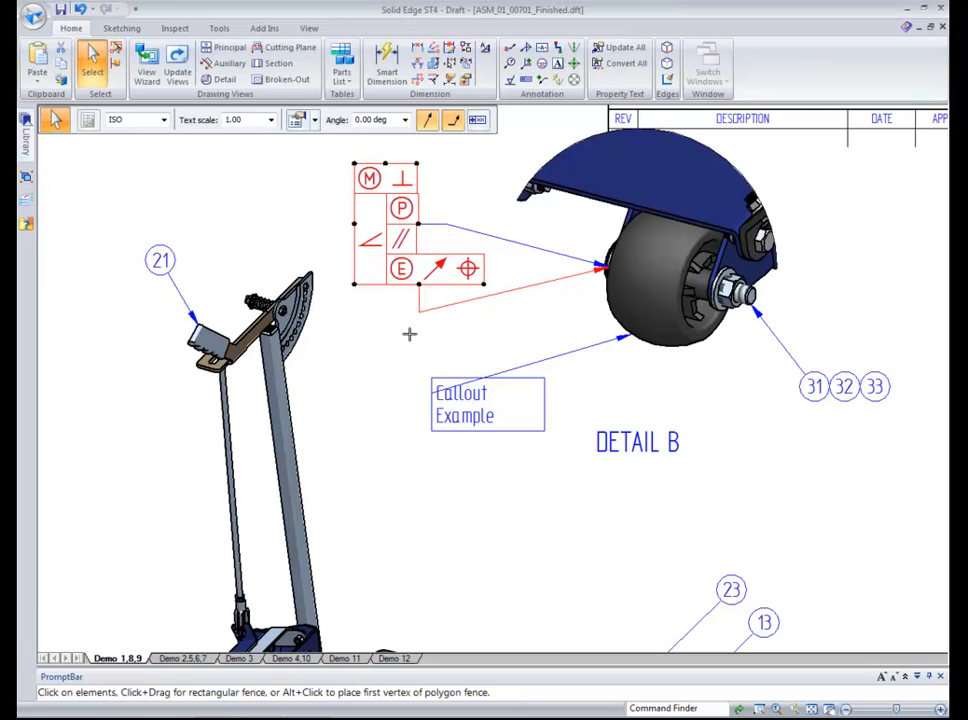
click(420, 338)
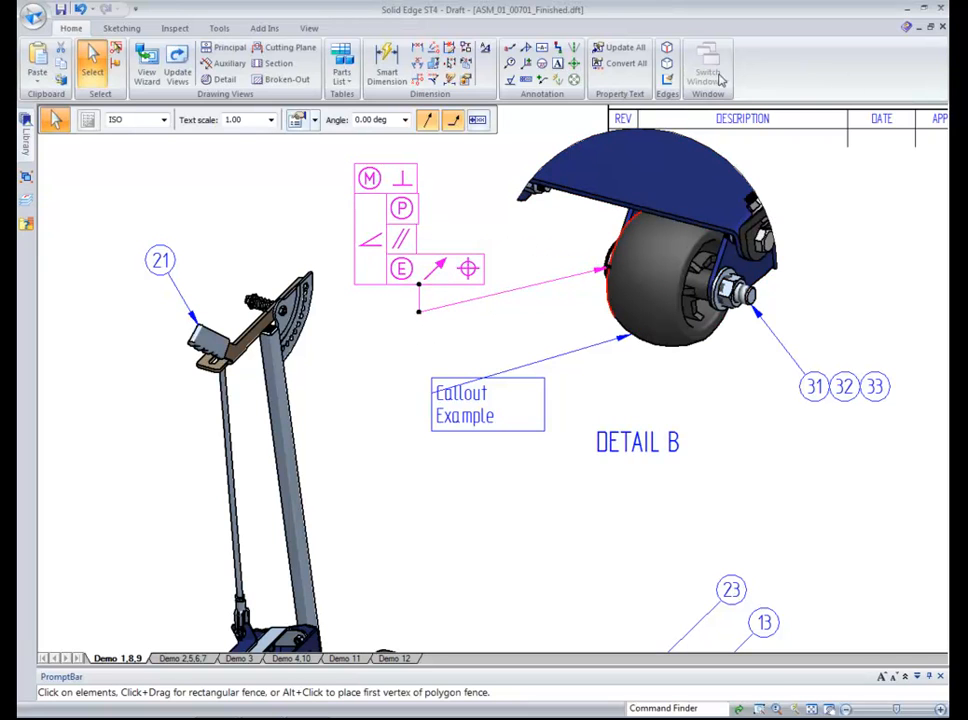
click(843, 241)
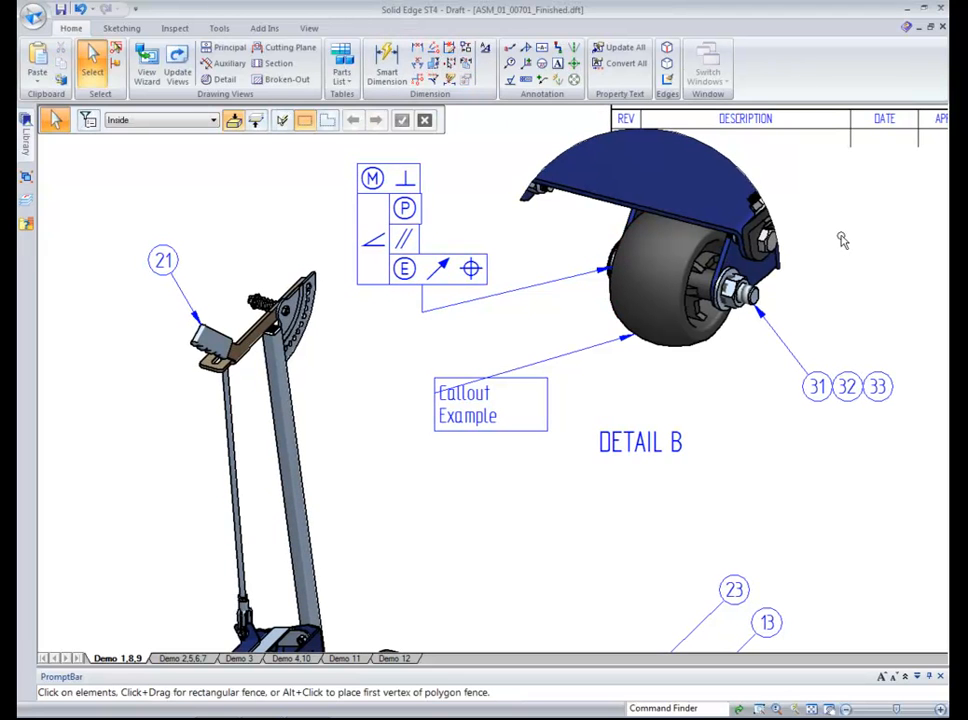
On the Demo 2,5,6,7 sheet, lock the drawing view position of the wheel view that carries the angle dimensions.
scroll(599, 526, down, 3)
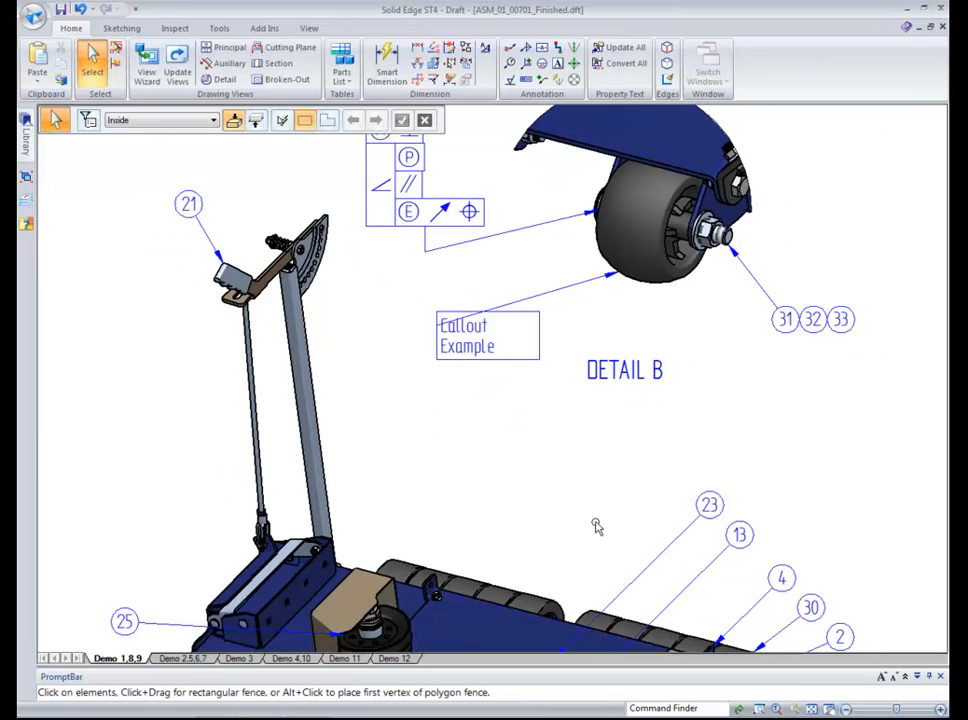
scroll(426, 645, down, 1)
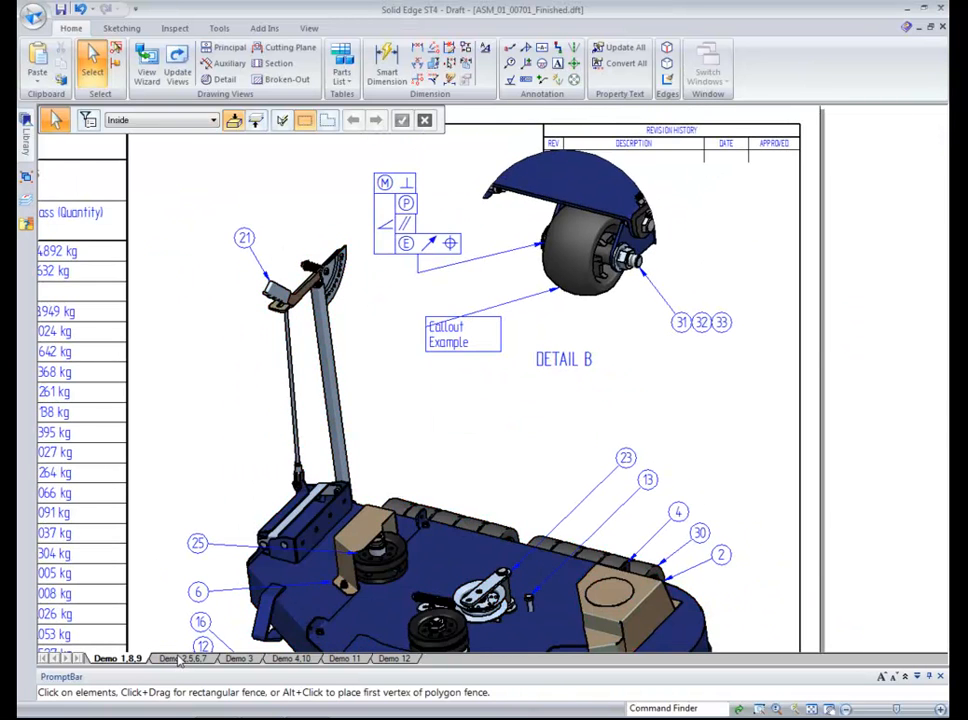
click(182, 659)
click(193, 543)
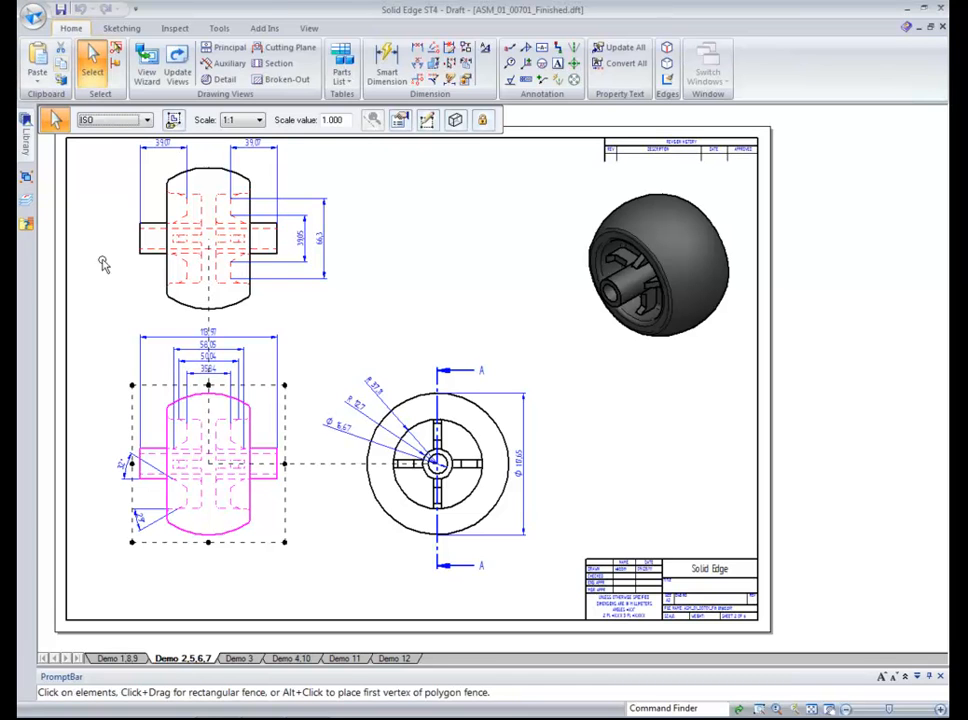
right_click(189, 425)
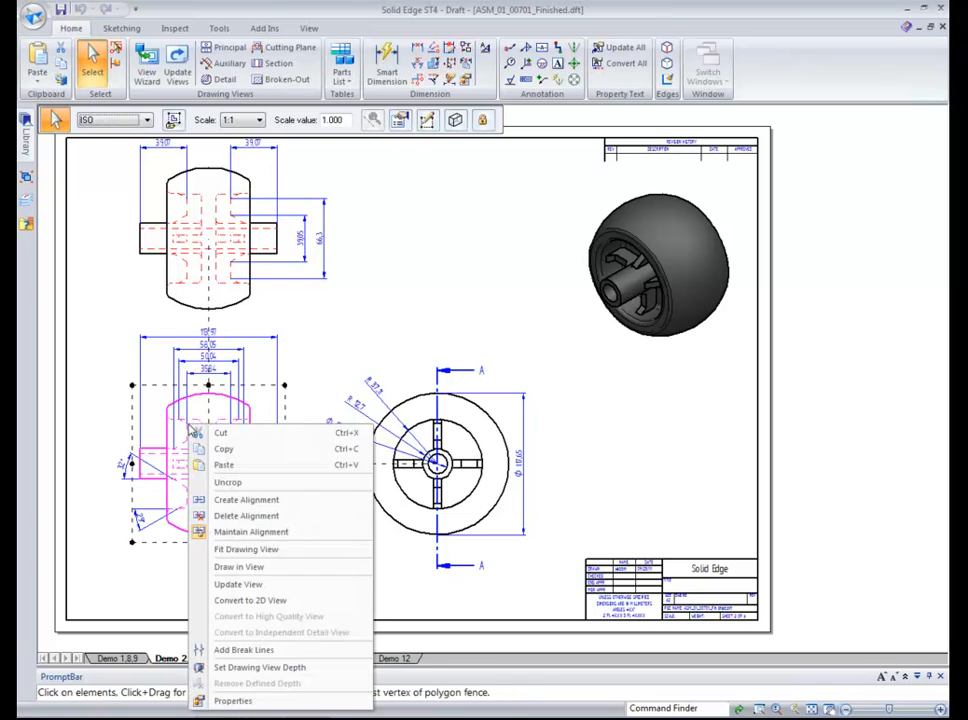
click(212, 699)
click(293, 146)
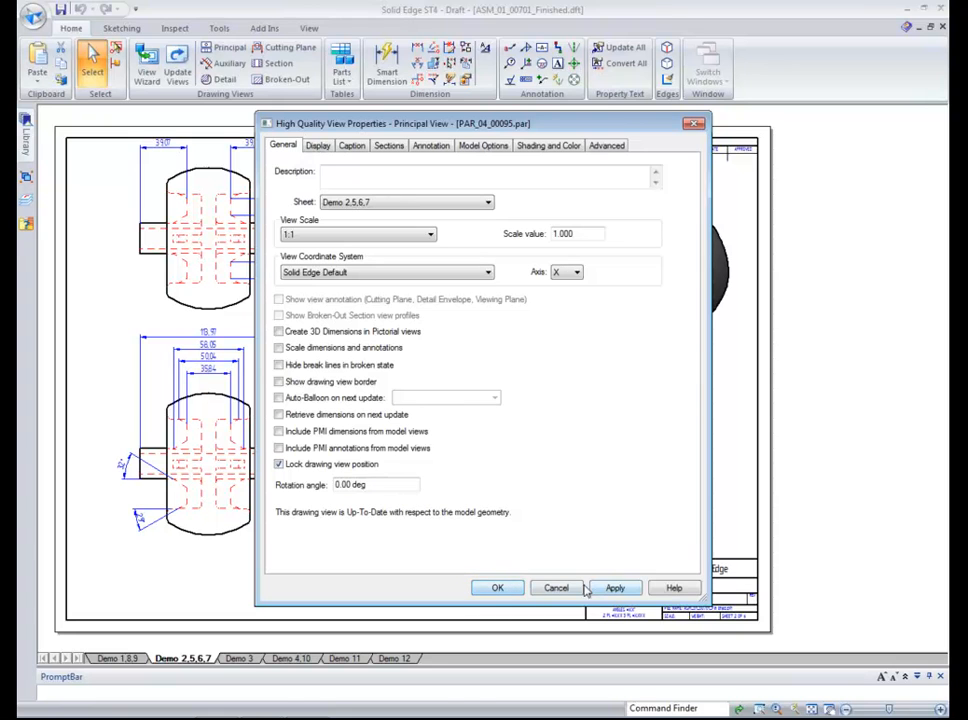
click(508, 589)
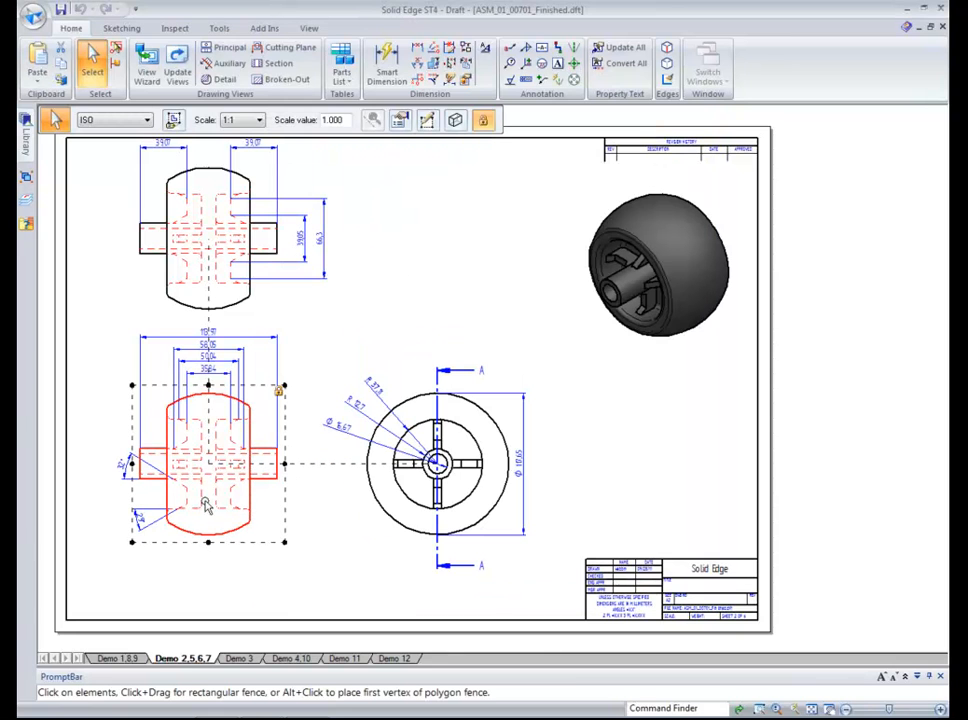
Move the wheel view above the locked view slightly upward along its alignment, and deselect it.
click(221, 303)
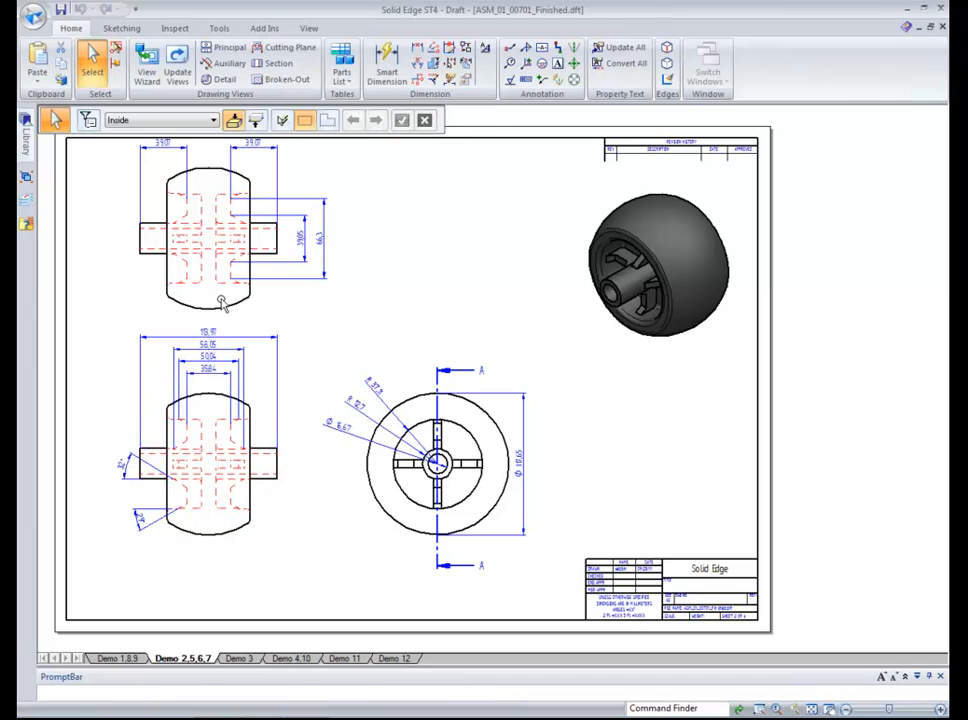
click(223, 305)
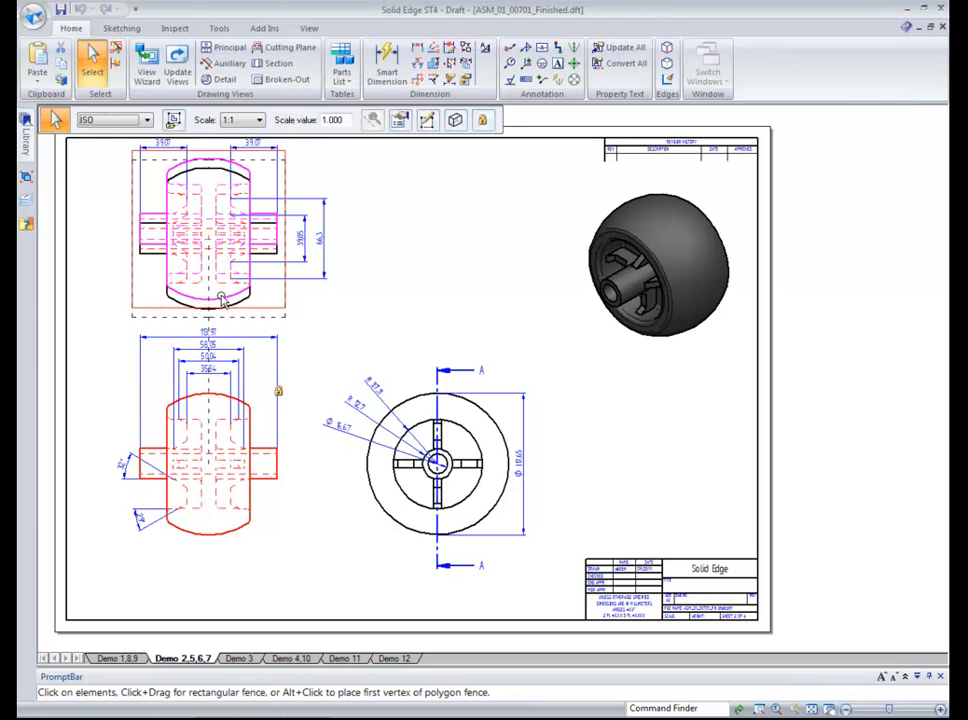
drag(221, 300, 222, 301)
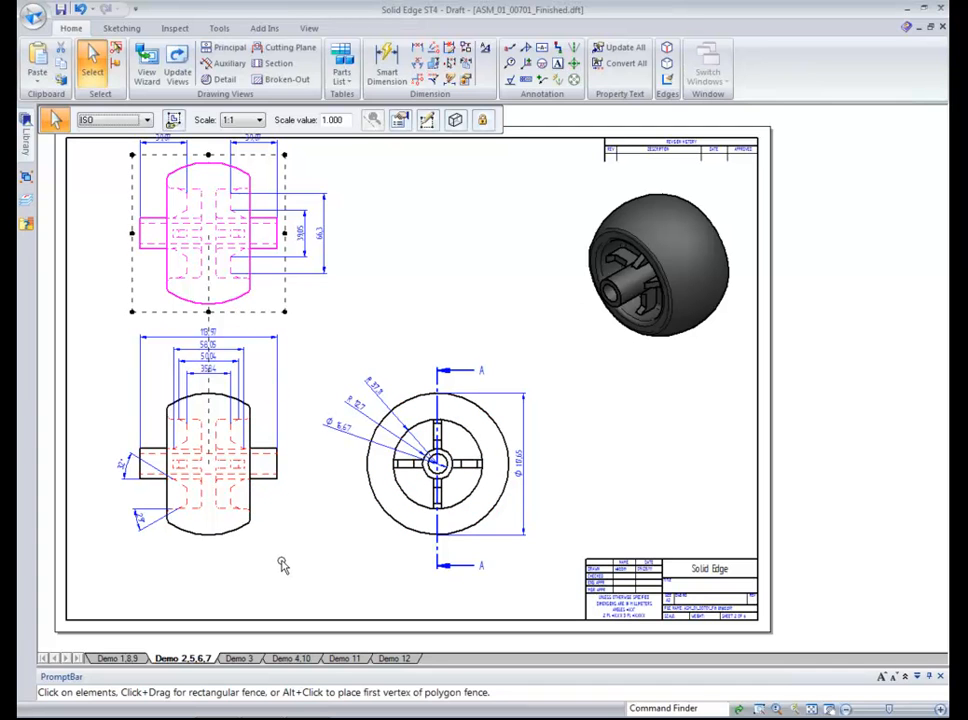
click(397, 590)
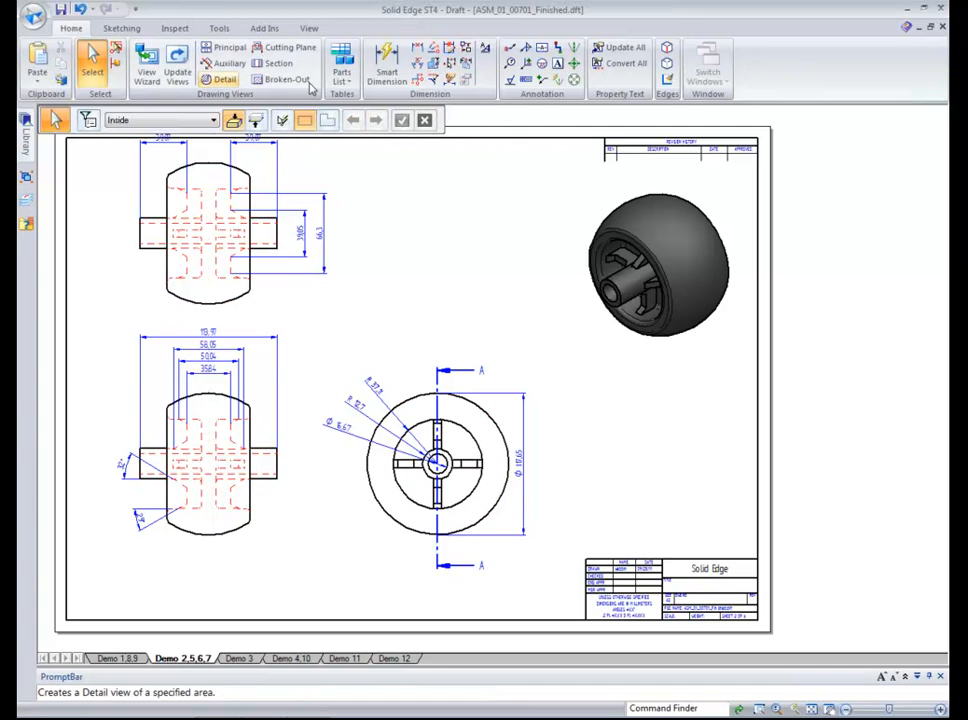
Create a section view from cutting plane A-A and place it beside the circular wheel view, above the title block.
click(278, 63)
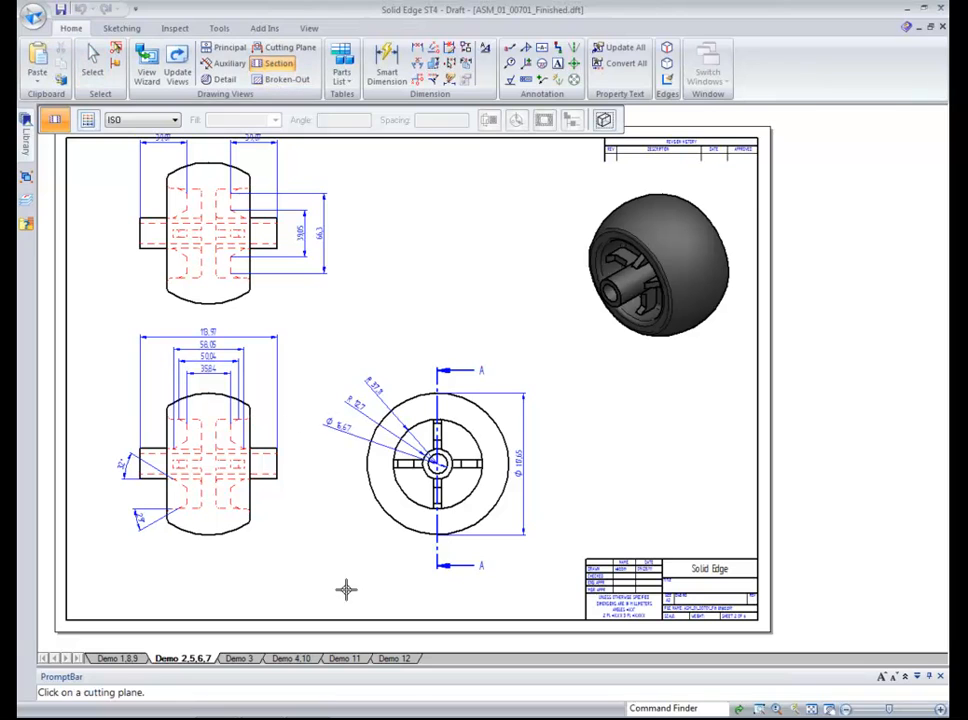
click(438, 550)
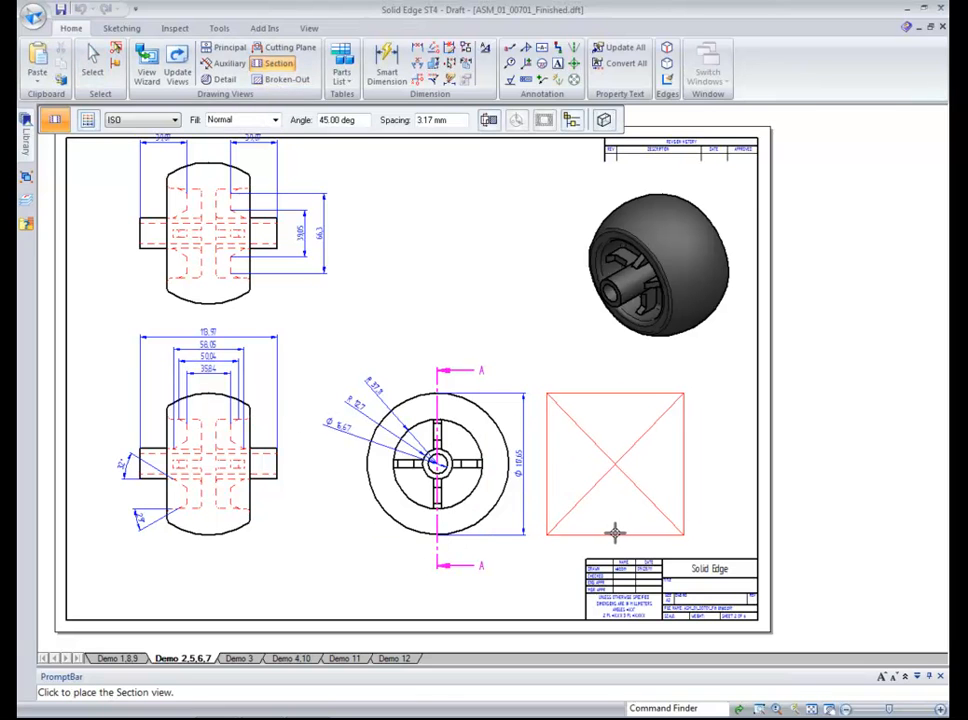
click(631, 520)
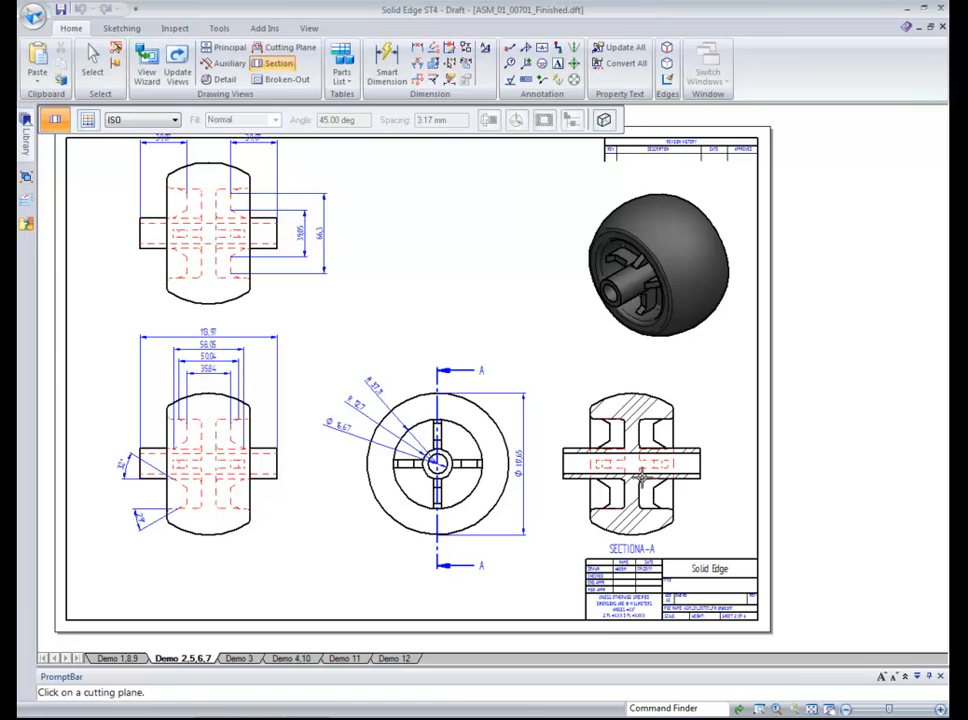
Review the Hatch Ribs in Section Views setting in the Drawing Standards options and accept the options.
click(33, 14)
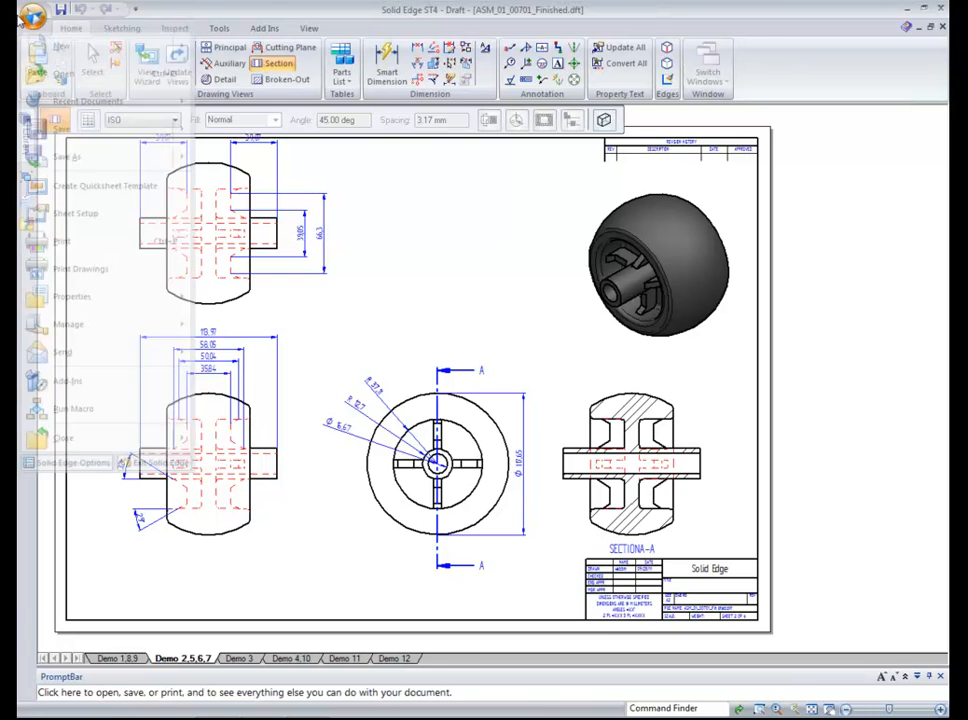
click(72, 463)
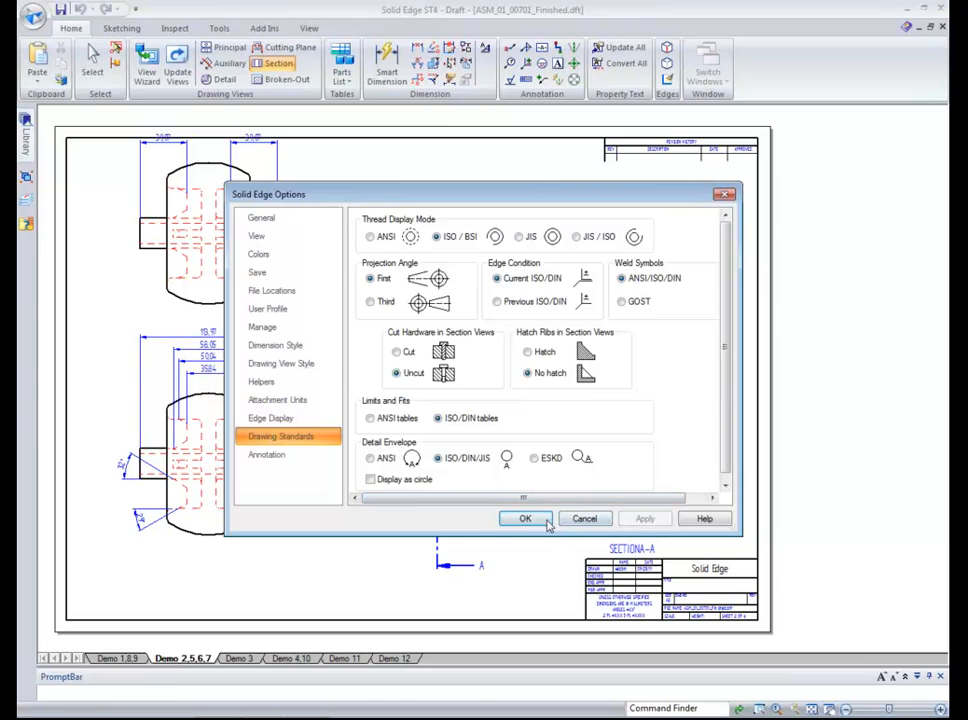
key(Return)
Enable "Hatch ribs in section views" in the A-A section view's advanced properties and update the drawing views.
right_click(649, 530)
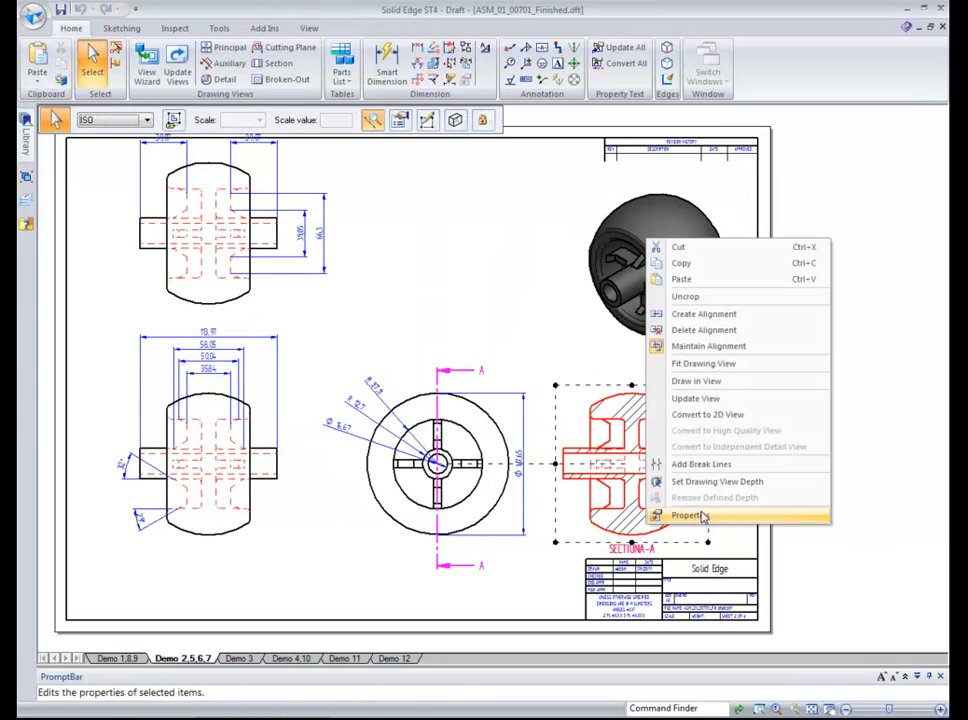
click(700, 515)
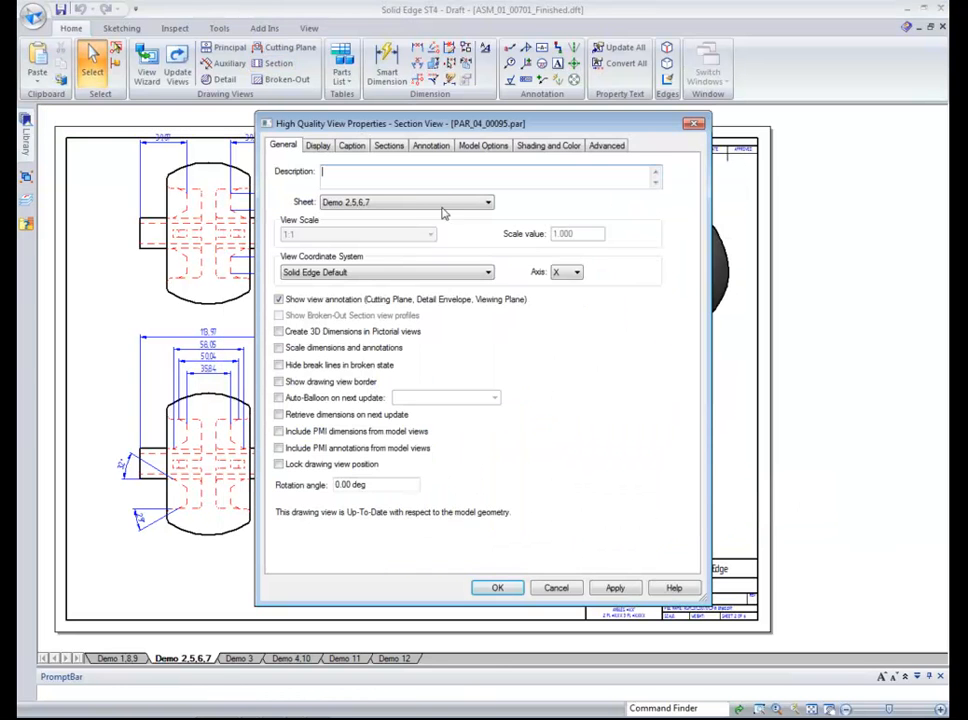
click(606, 145)
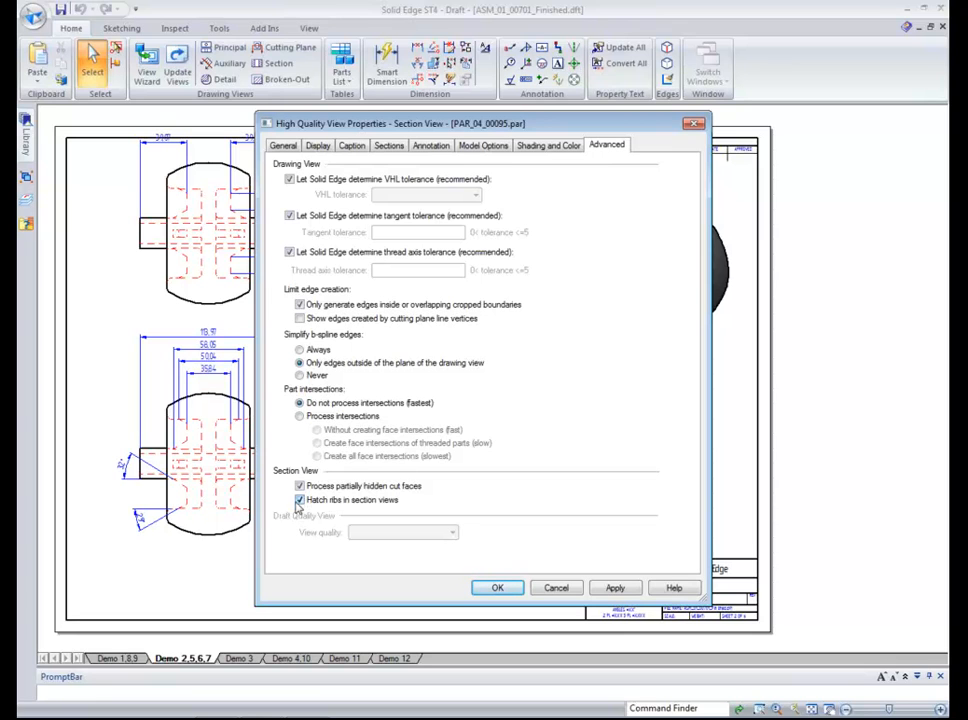
click(616, 588)
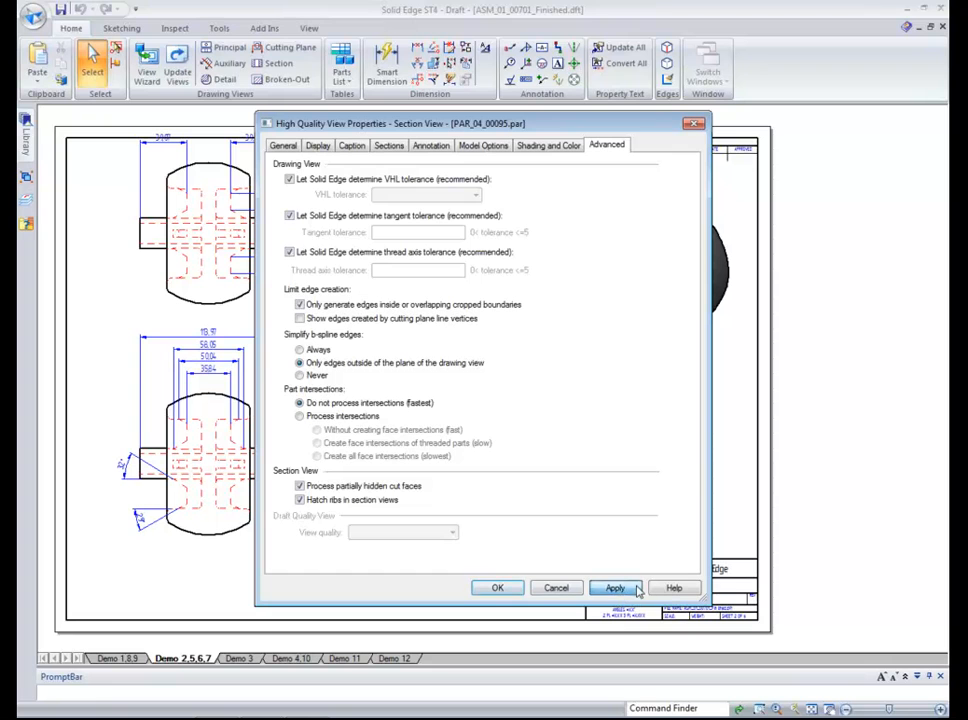
click(497, 588)
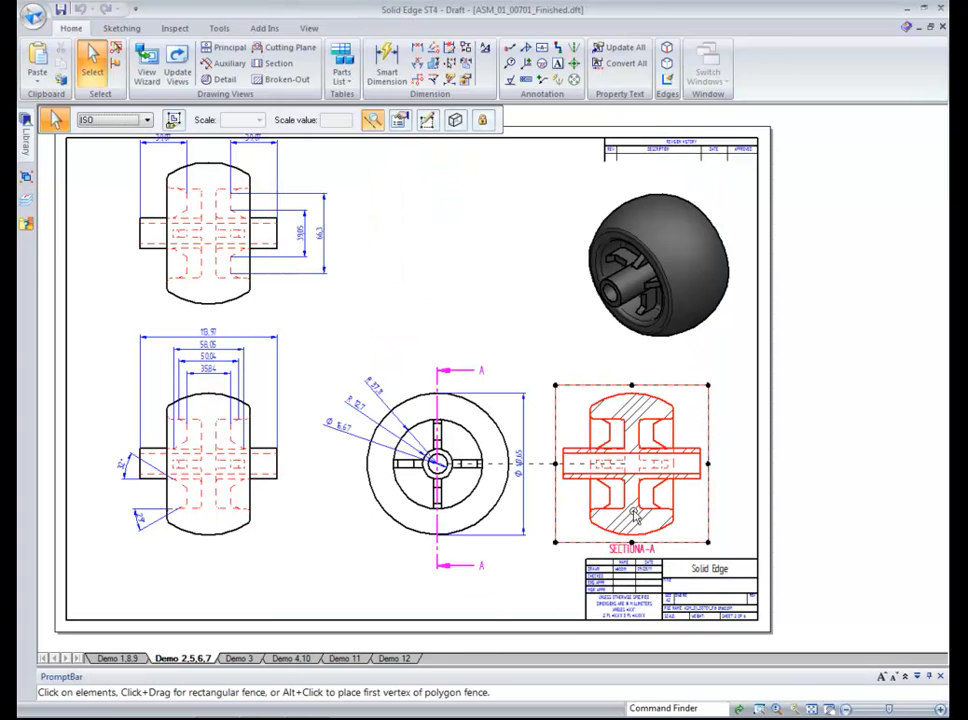
click(178, 80)
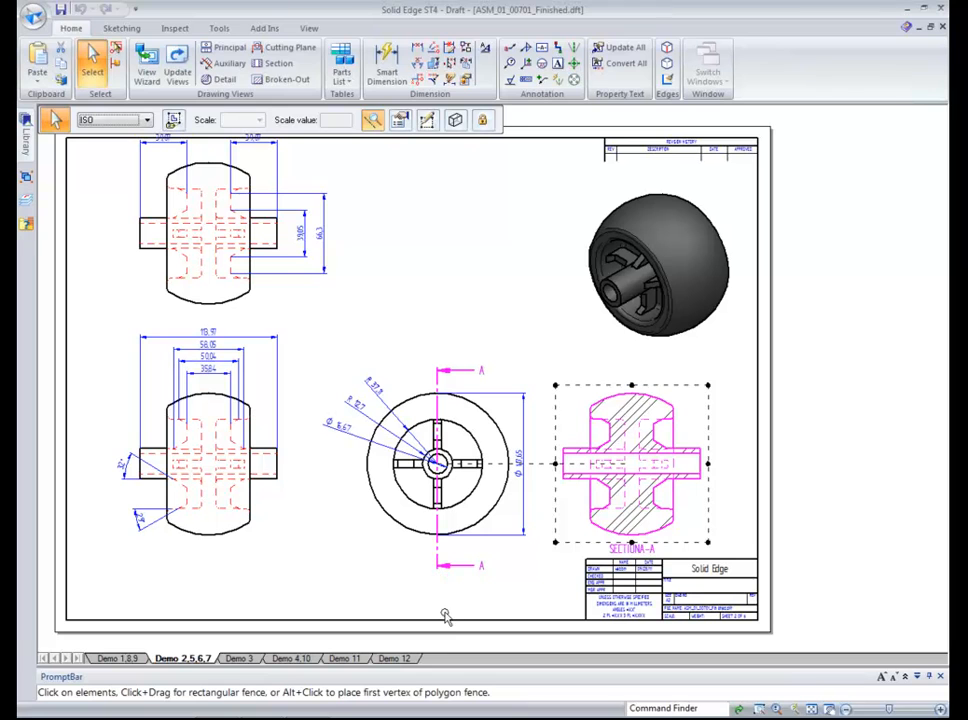
Enable "Override pulled-out text 2" for the wheel bore's diameter dimension and set its orientation to Horizontal.
click(362, 549)
right_drag(362, 549, 362, 581)
drag(301, 353, 446, 474)
key(Escape)
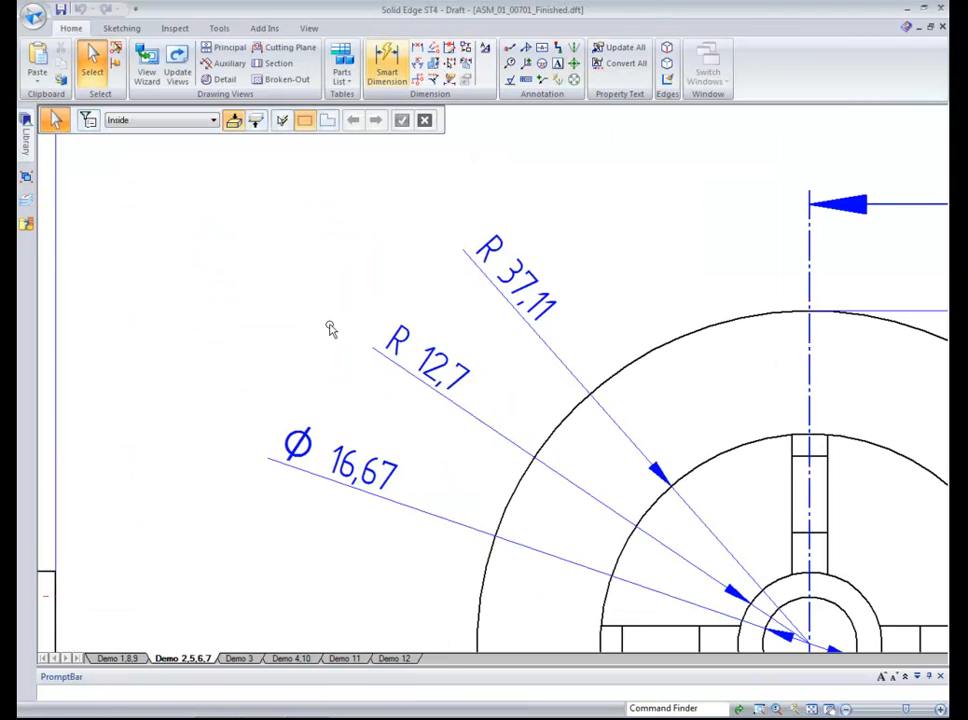
right_click(348, 484)
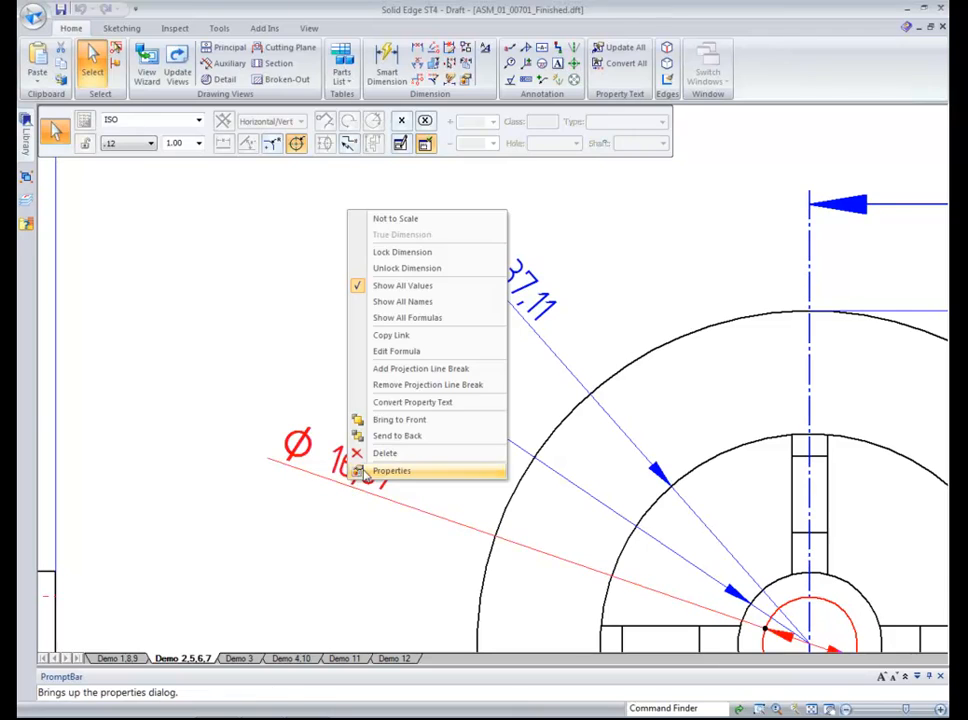
click(400, 469)
click(517, 200)
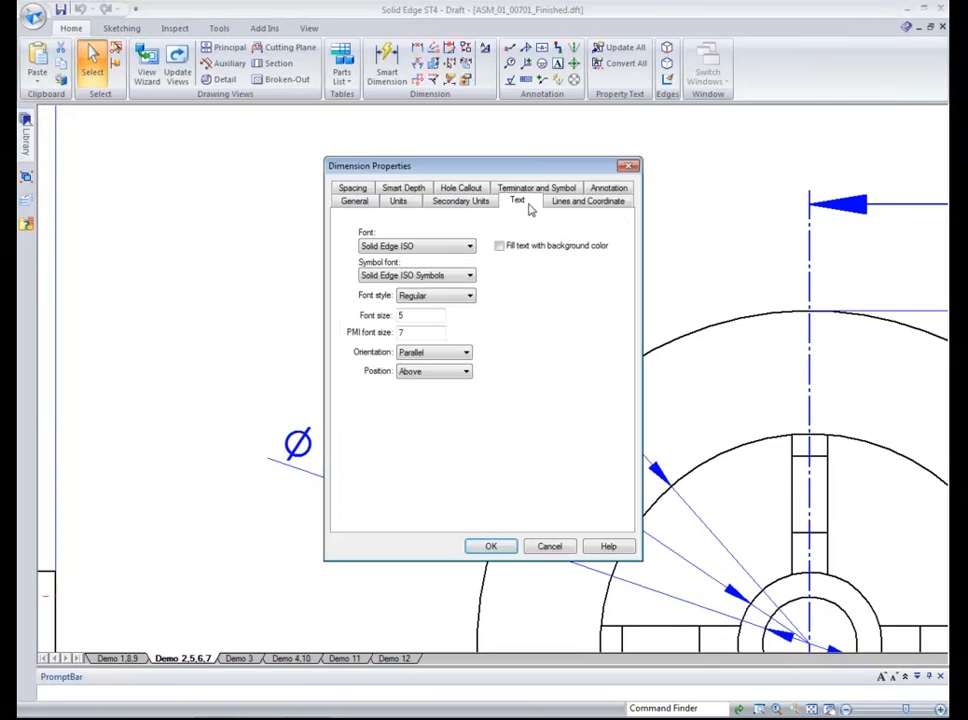
click(500, 333)
click(578, 352)
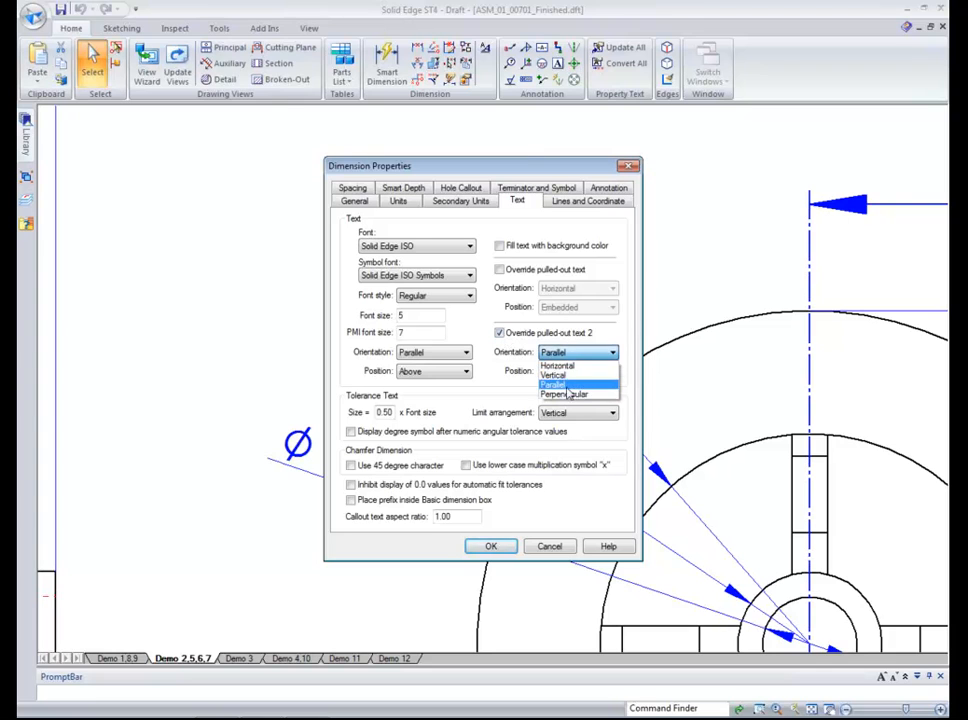
click(566, 367)
click(491, 546)
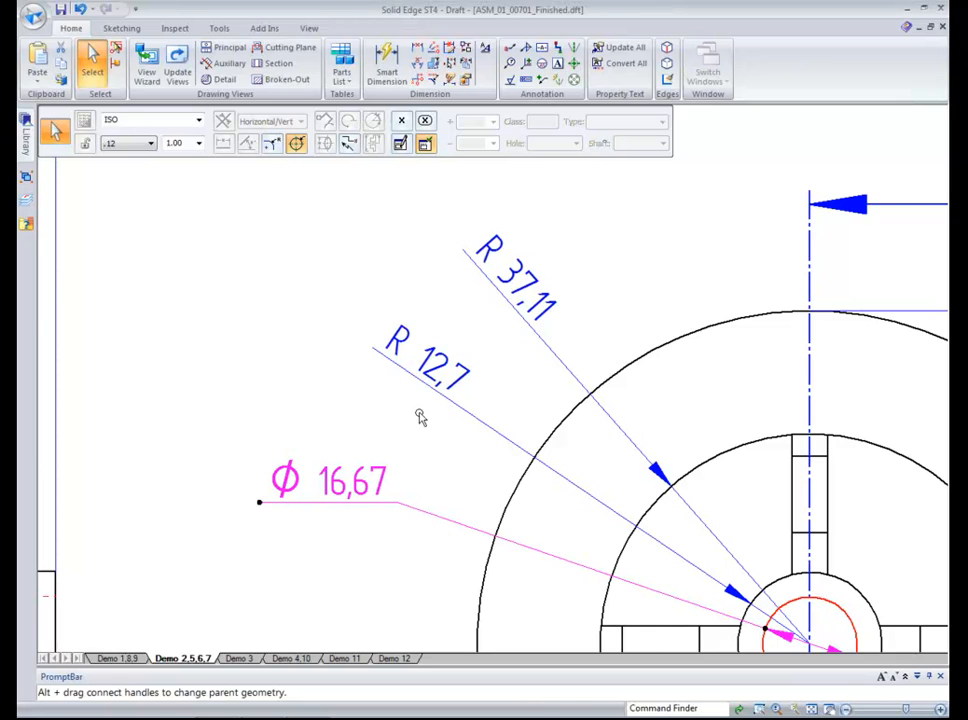
Copy the Style attributes of the bore's diameter dimension to the circular view's two radius dimensions.
click(480, 193)
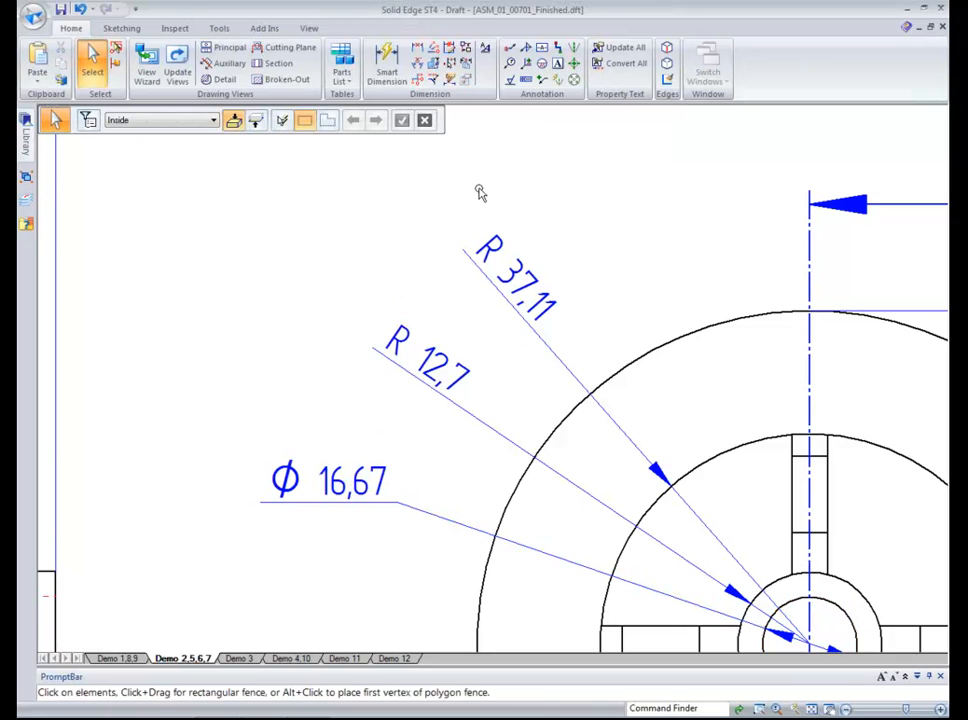
click(465, 63)
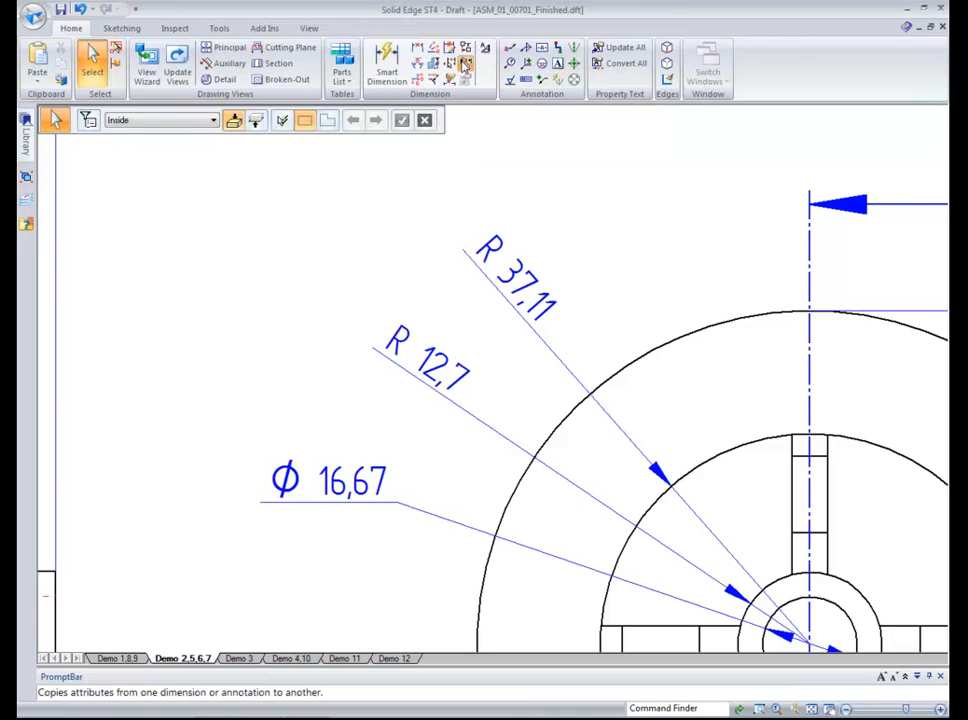
click(134, 124)
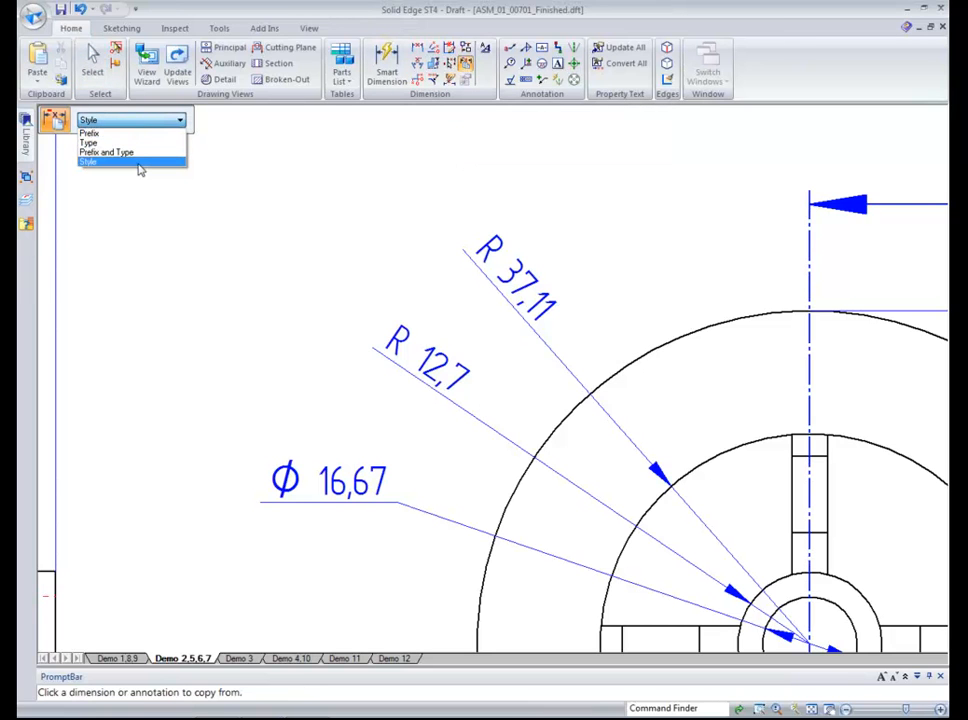
click(139, 163)
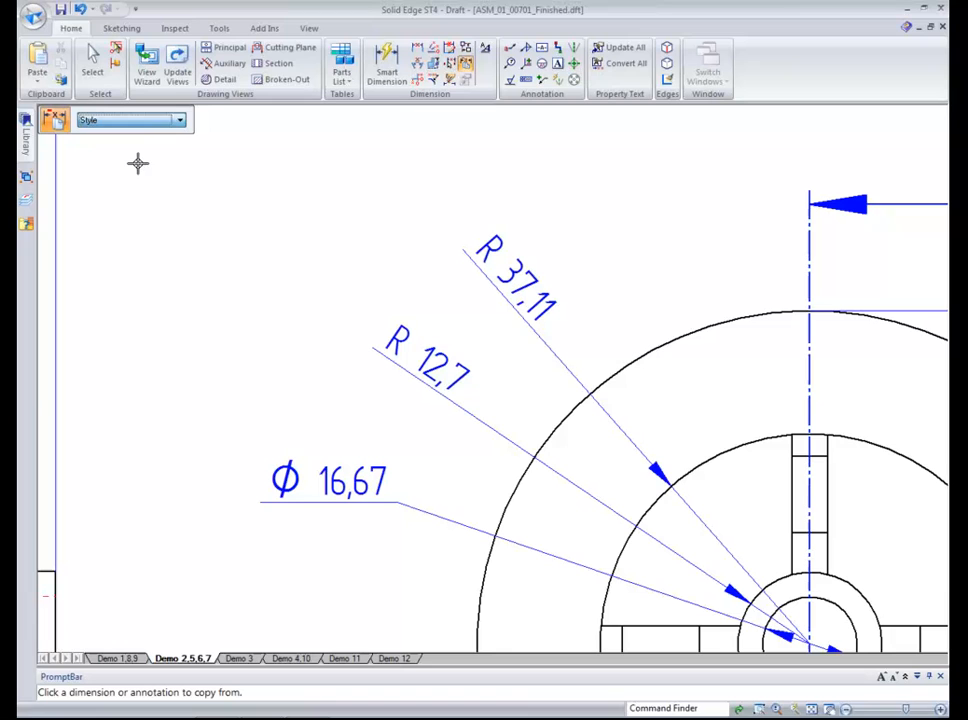
click(363, 502)
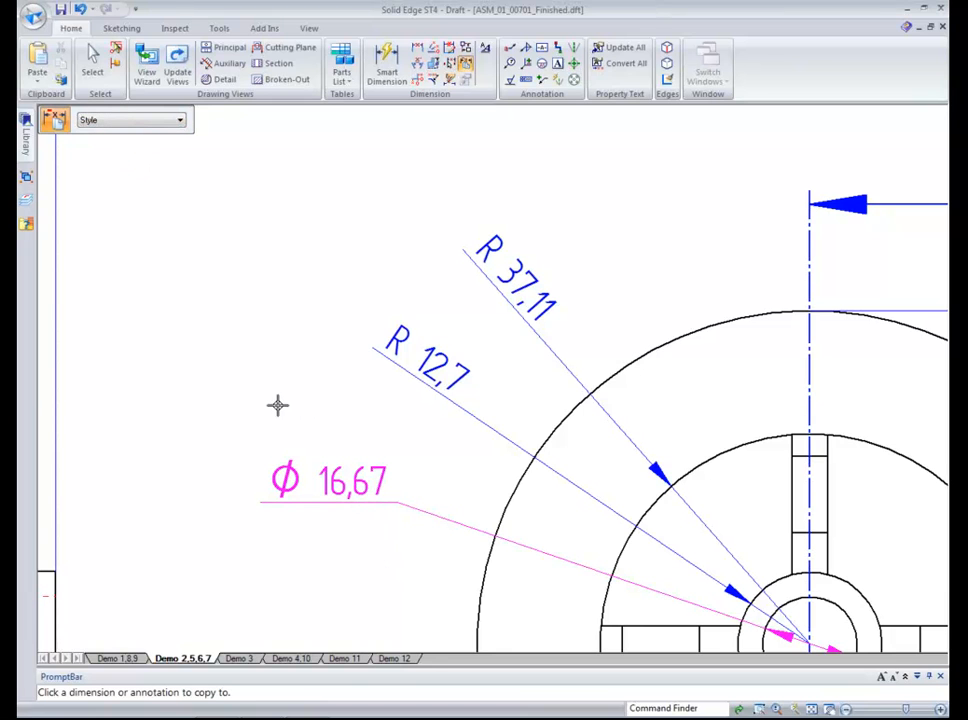
click(459, 366)
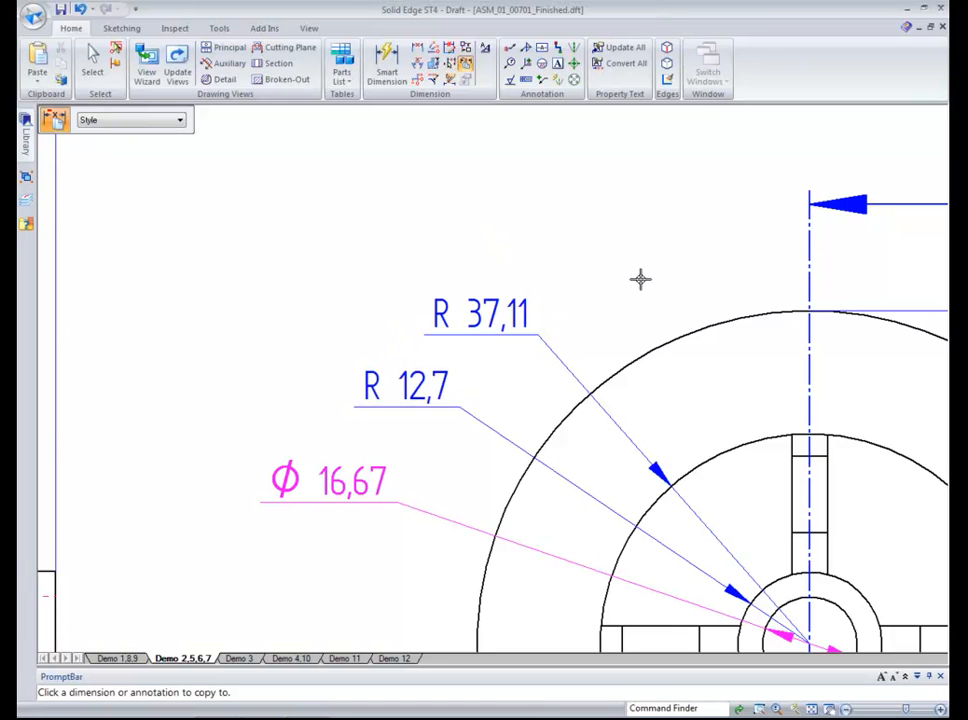
key(ctrl+shift+a)
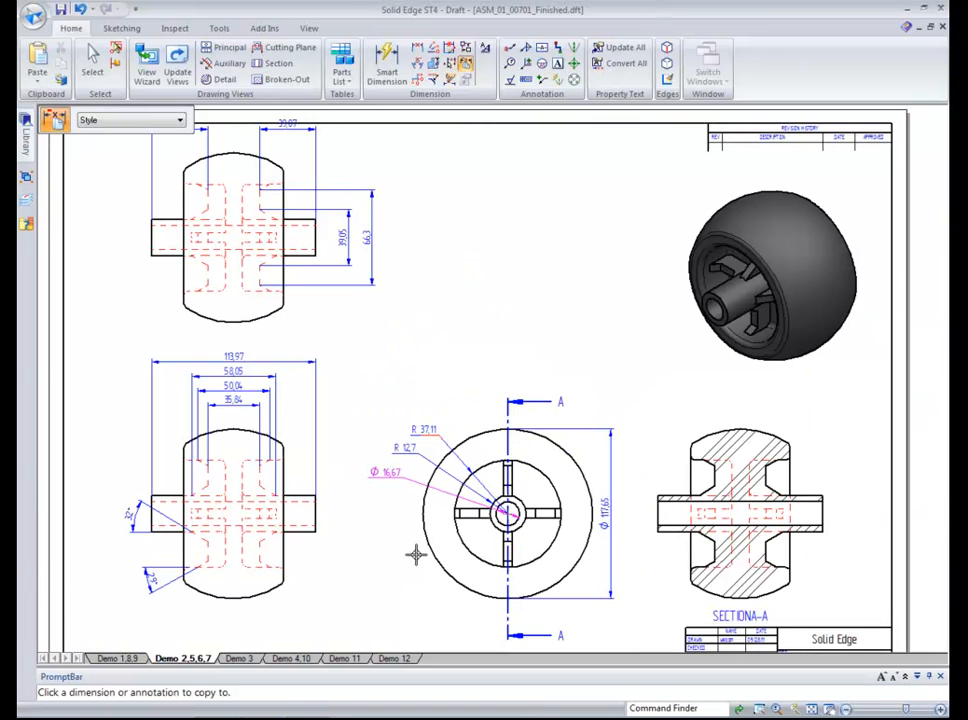
key(Escape)
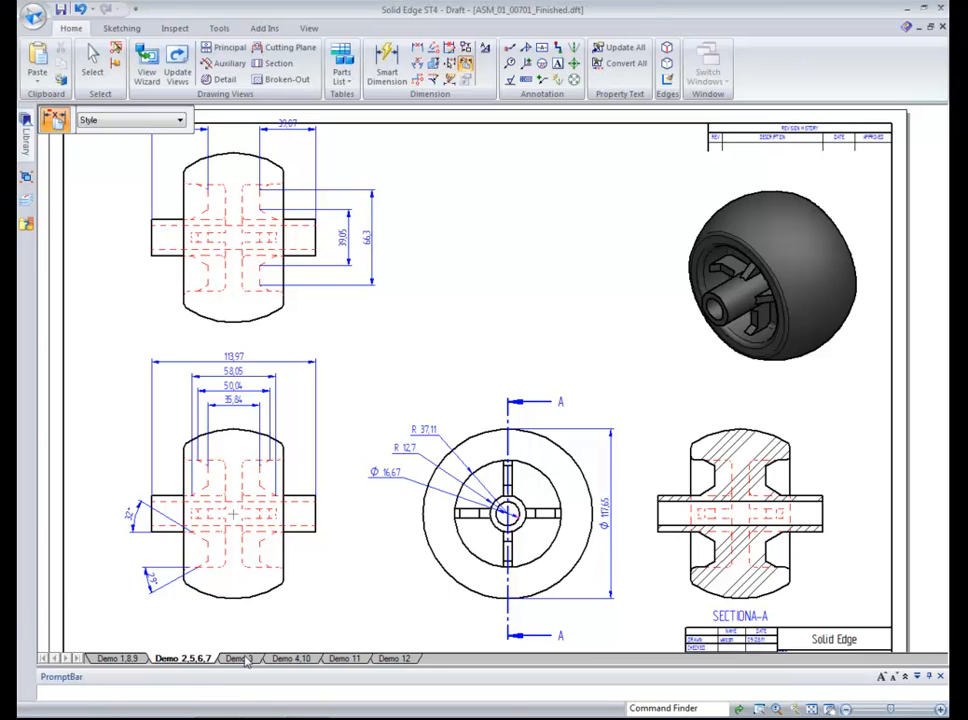
Switch to the Demo 3 sheet.
click(239, 658)
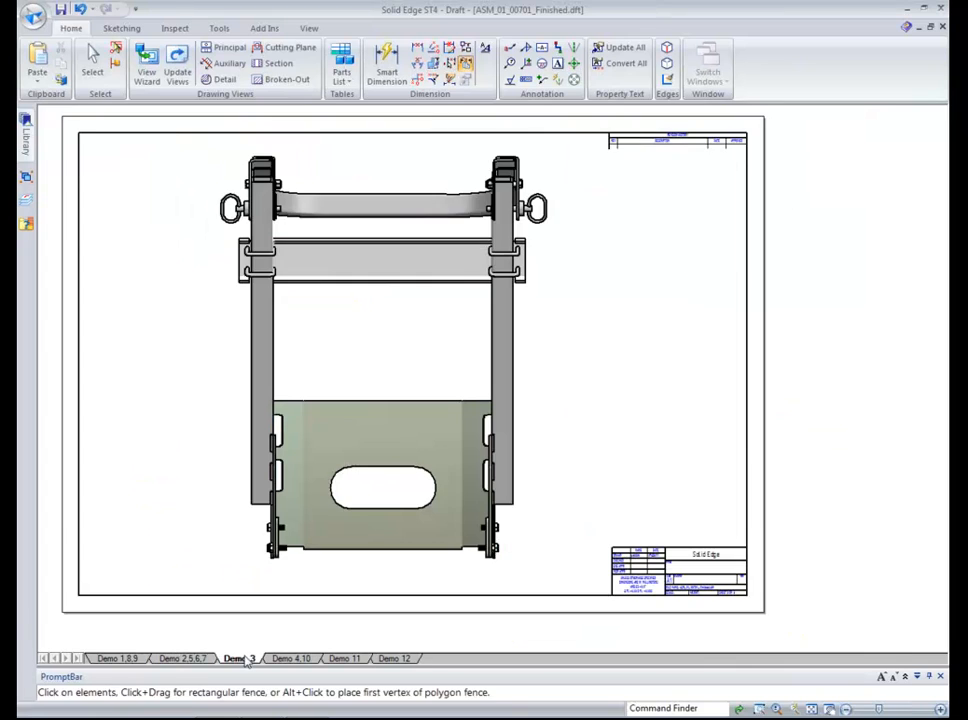
Break the assembly view with two horizontal short wavy break lines placed between the crossbar and the lower plate.
click(380, 285)
right_click(380, 285)
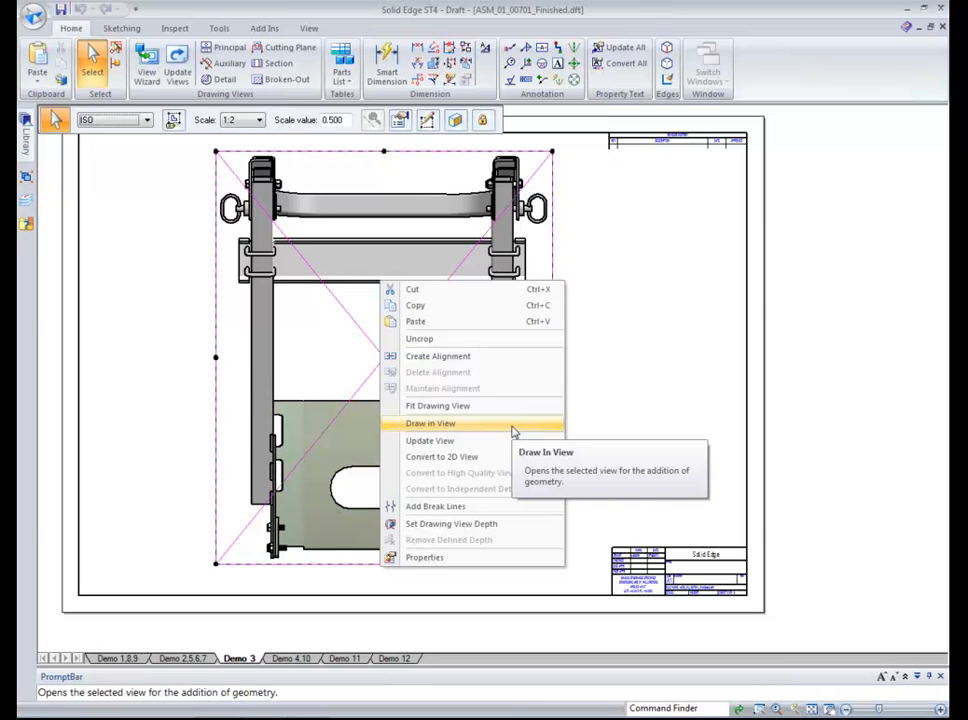
click(480, 508)
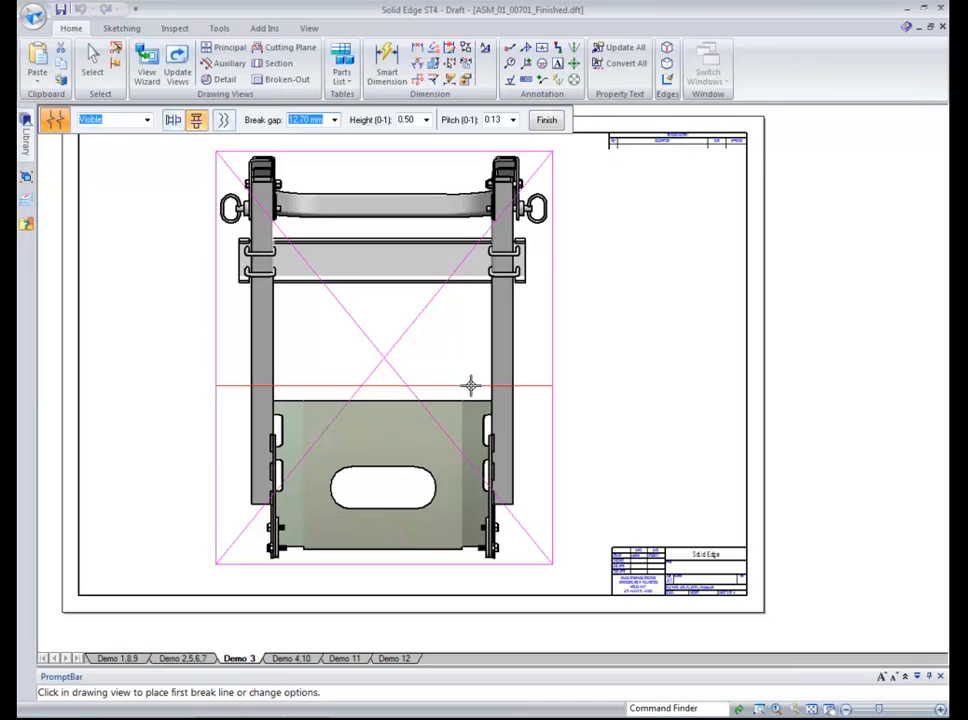
click(224, 121)
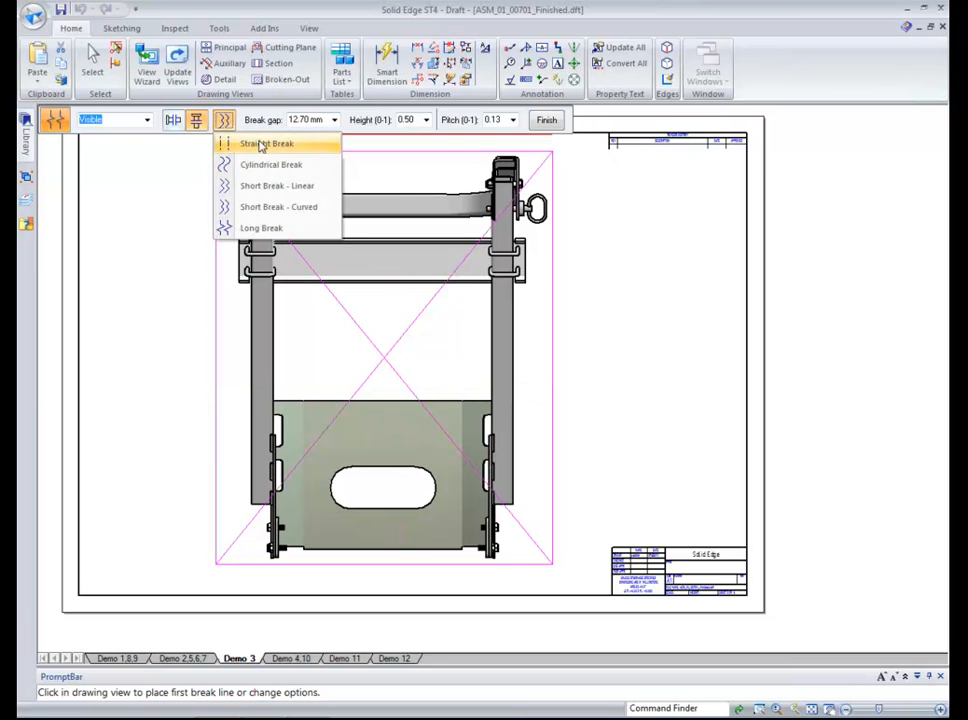
click(274, 186)
click(455, 383)
click(455, 295)
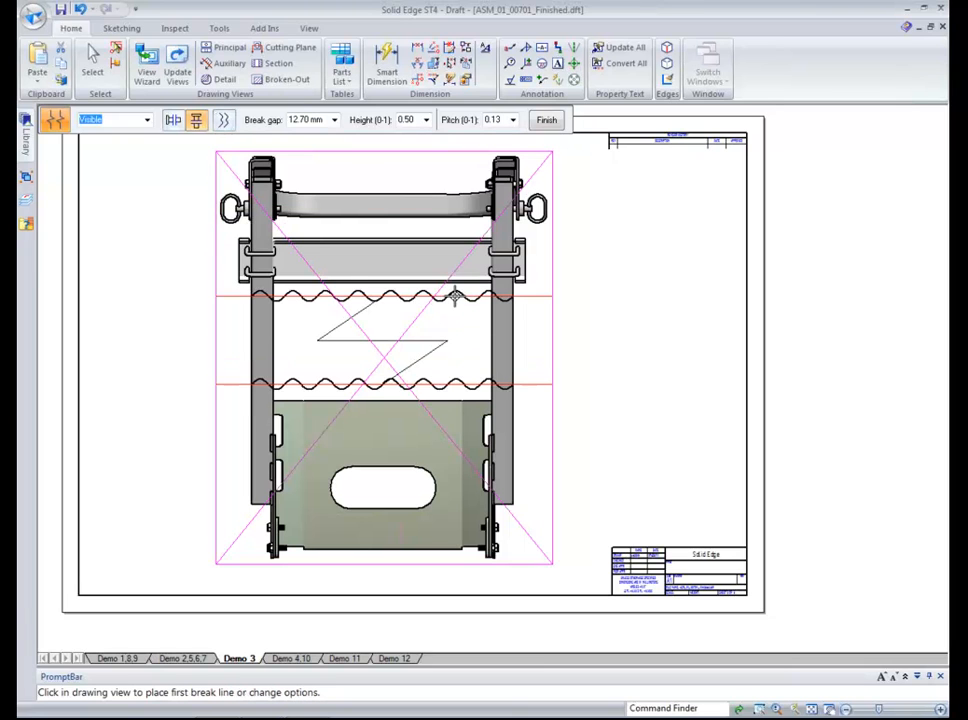
click(546, 121)
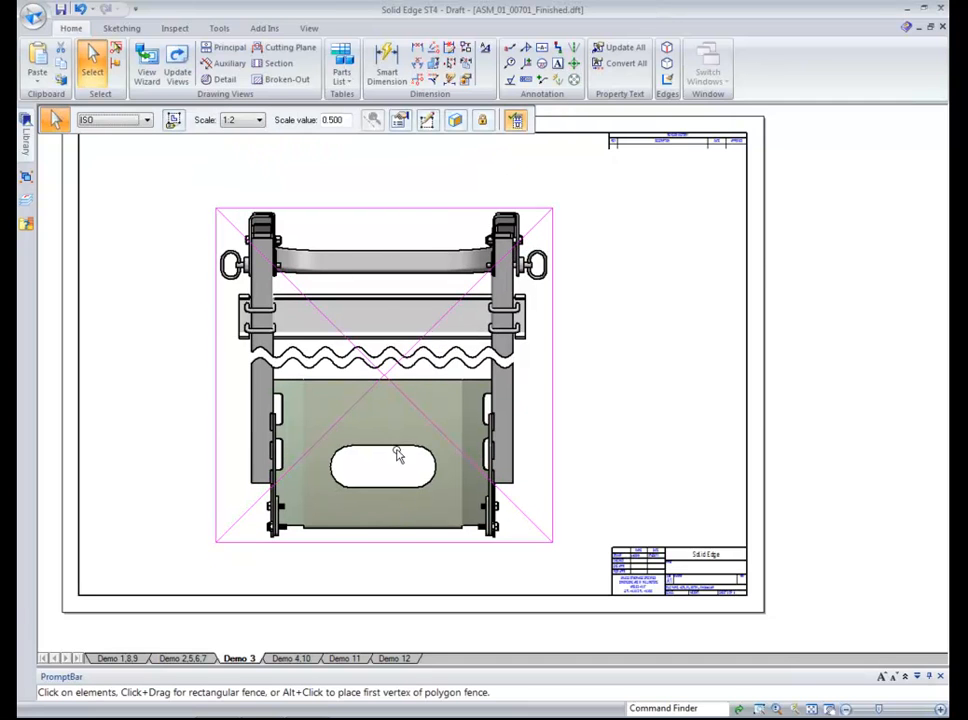
key(Escape)
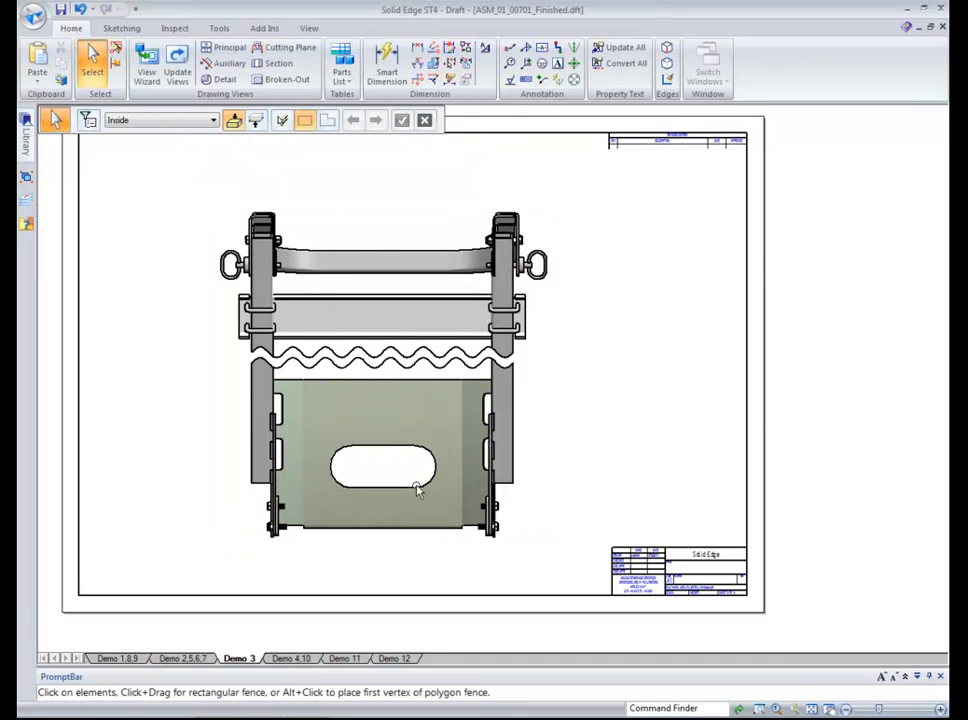
Add a second pair of break lines to the assembly view, running vertically through its middle on either side of the centre.
right_click(417, 488)
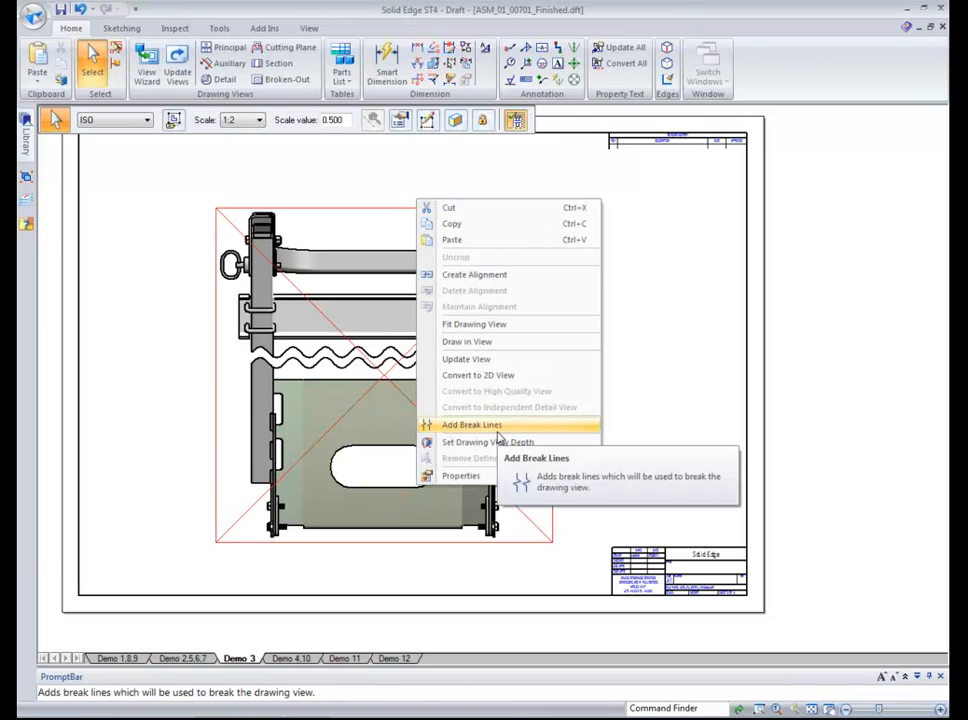
click(497, 430)
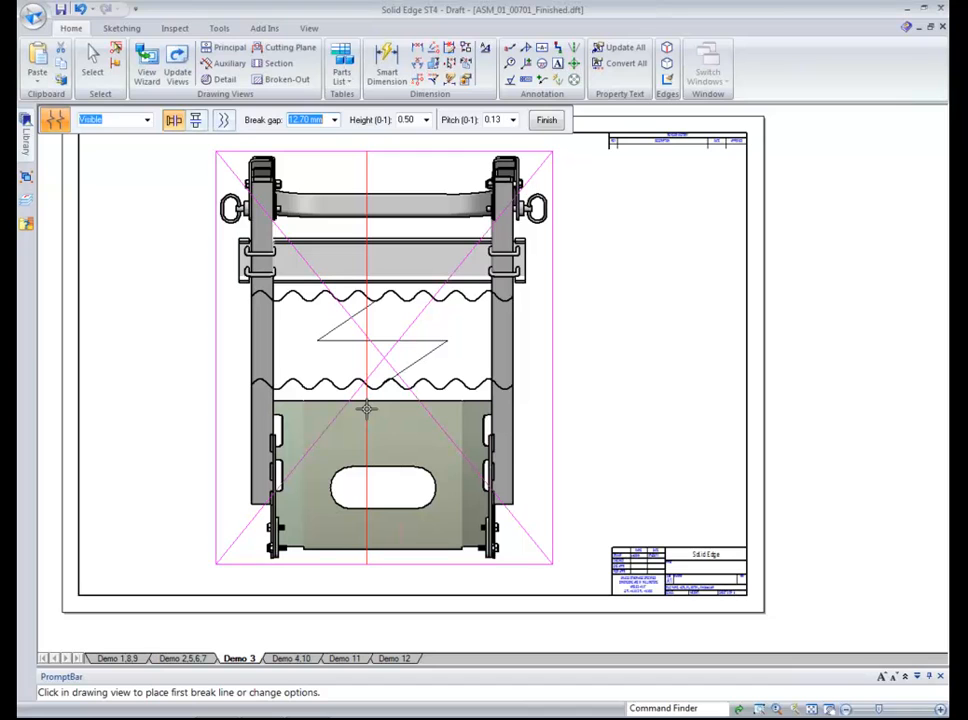
click(351, 408)
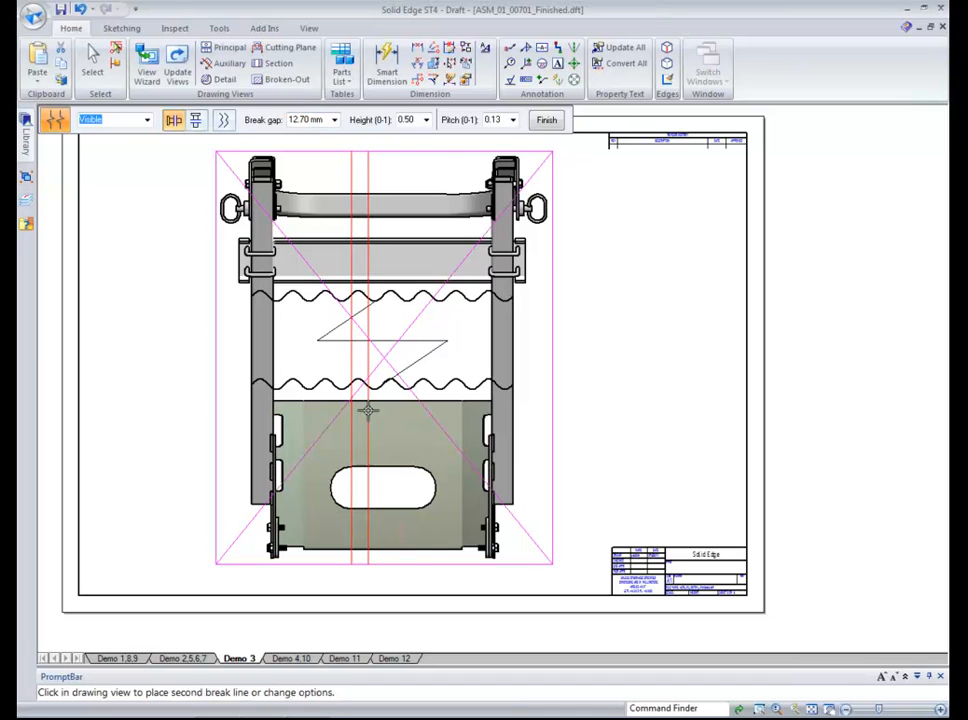
click(417, 410)
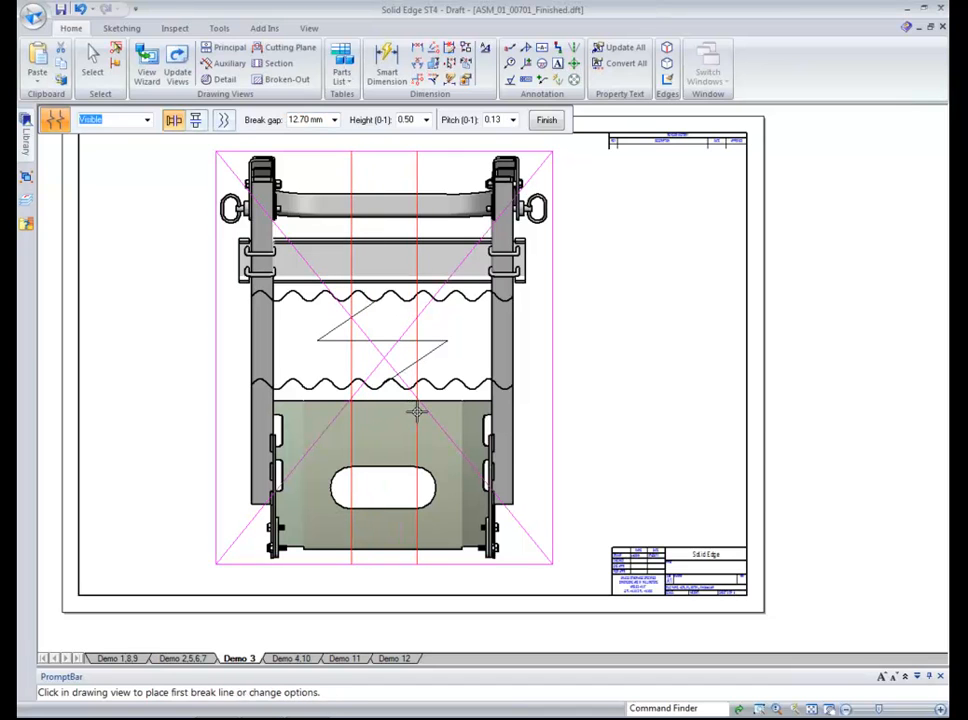
right_click(525, 450)
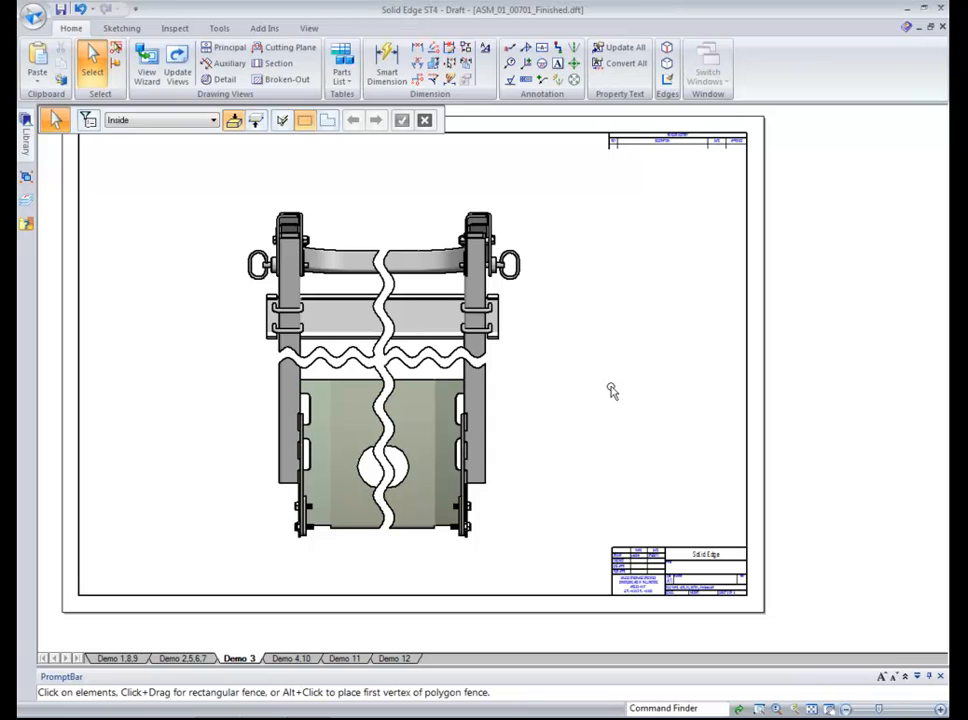
On the Demo 4,10 sheet, start a broken-out section on the wheel's side view and sketch a closed four-sided profile from the stem's top centre.
click(284, 659)
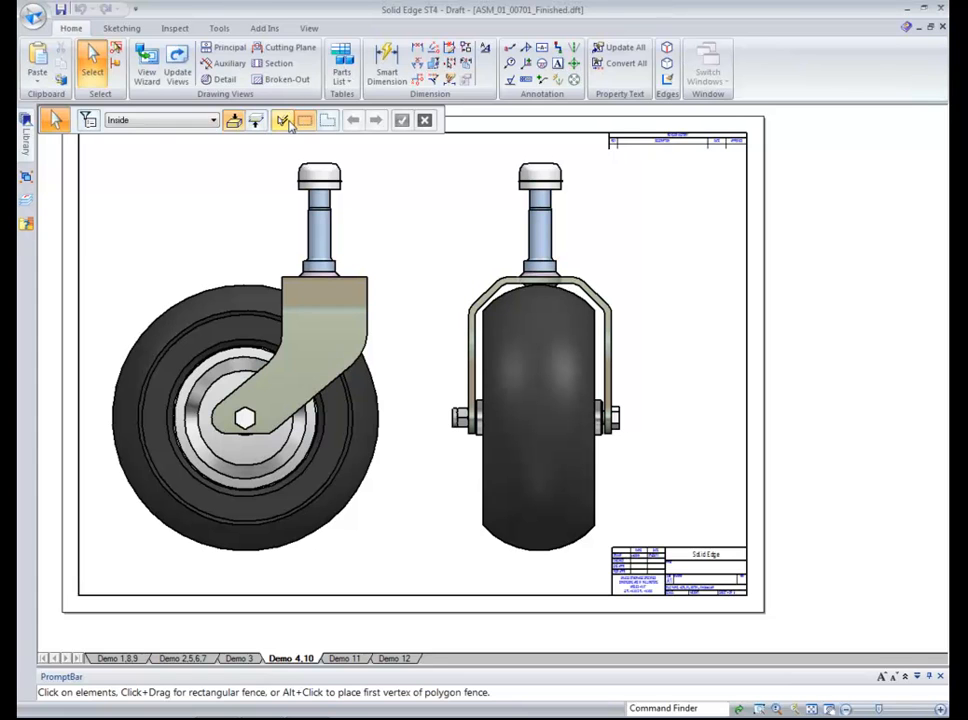
click(283, 79)
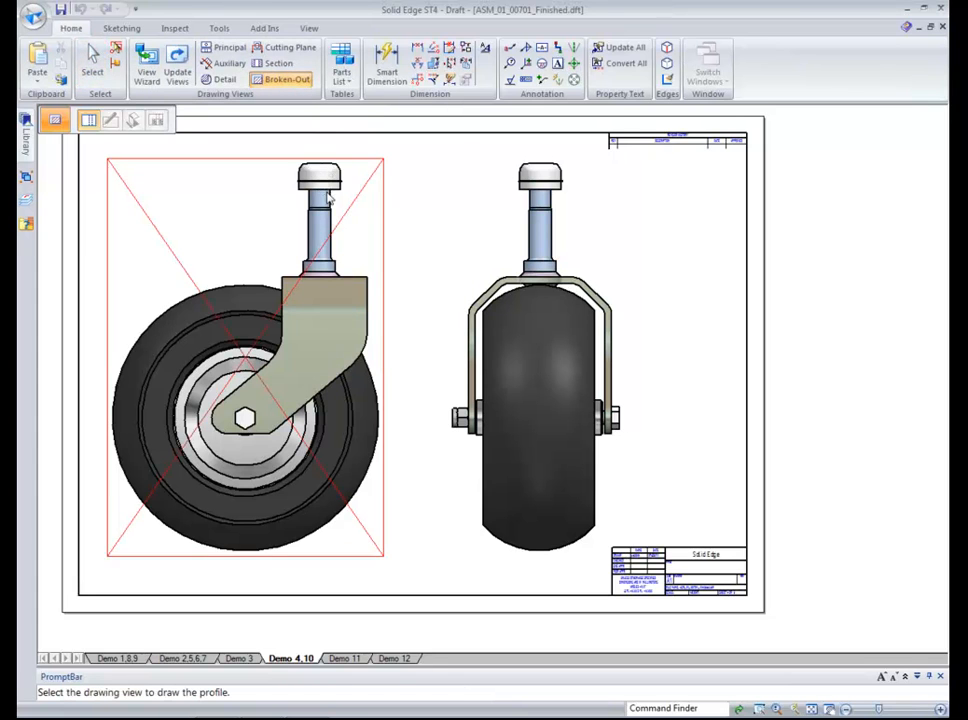
click(326, 195)
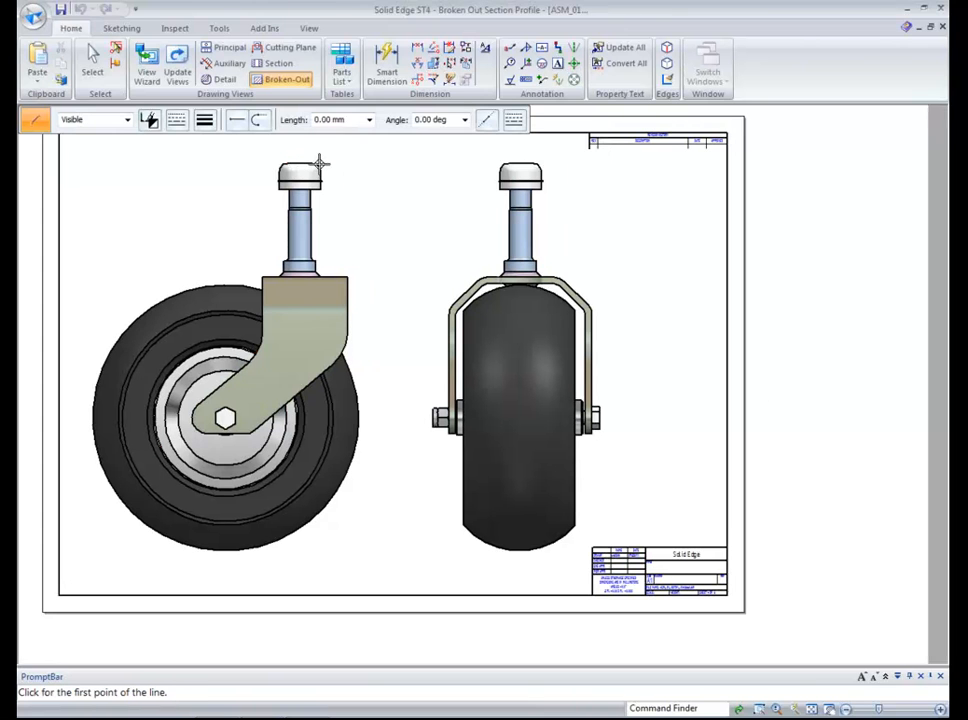
click(297, 164)
click(290, 465)
click(396, 465)
click(396, 164)
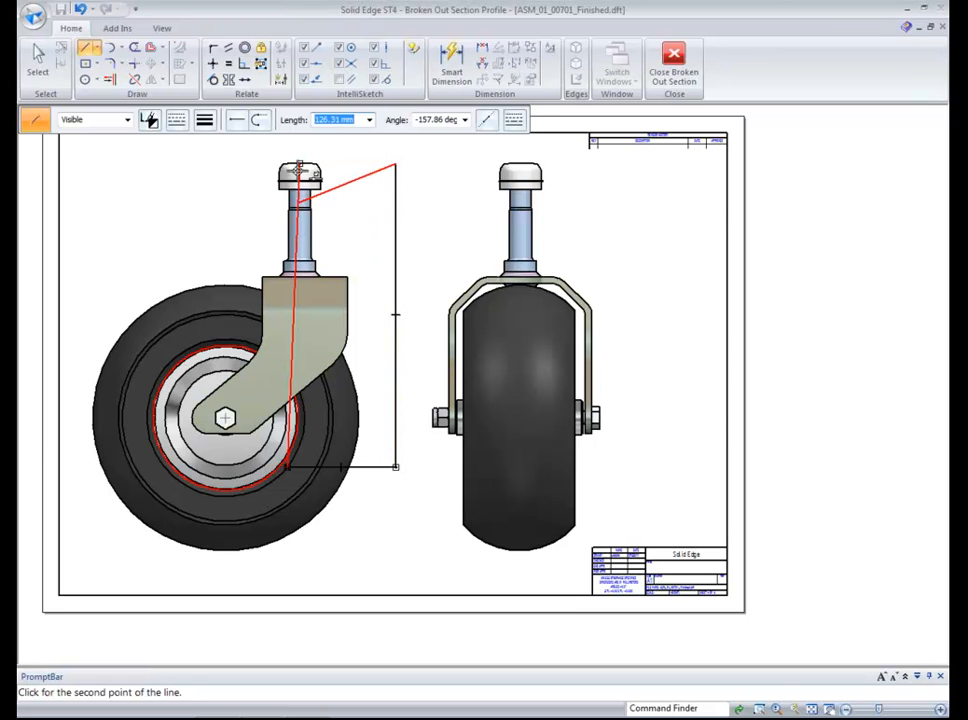
click(297, 164)
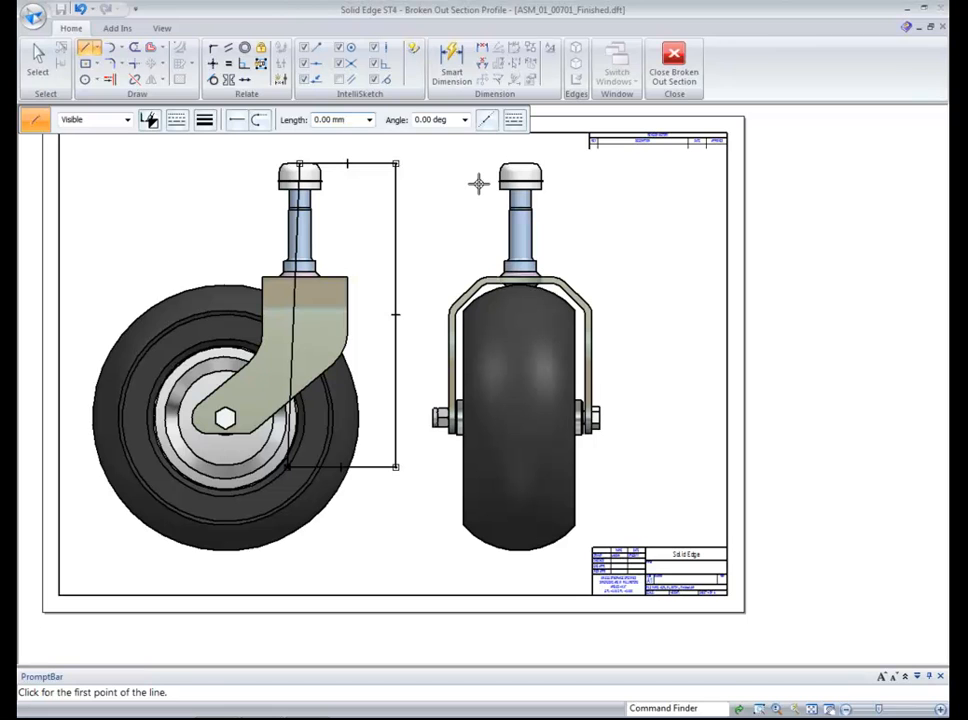
Close the section profile, set the cut depth at the stem in the front view, and apply the broken-out section to the side view.
key(Escape)
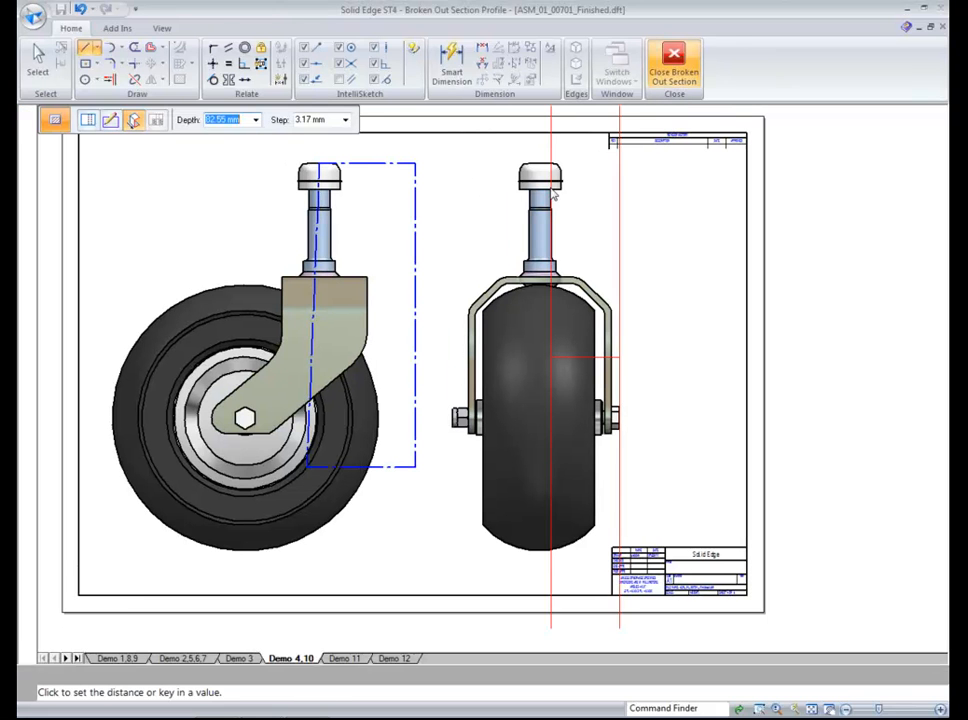
click(553, 195)
click(268, 542)
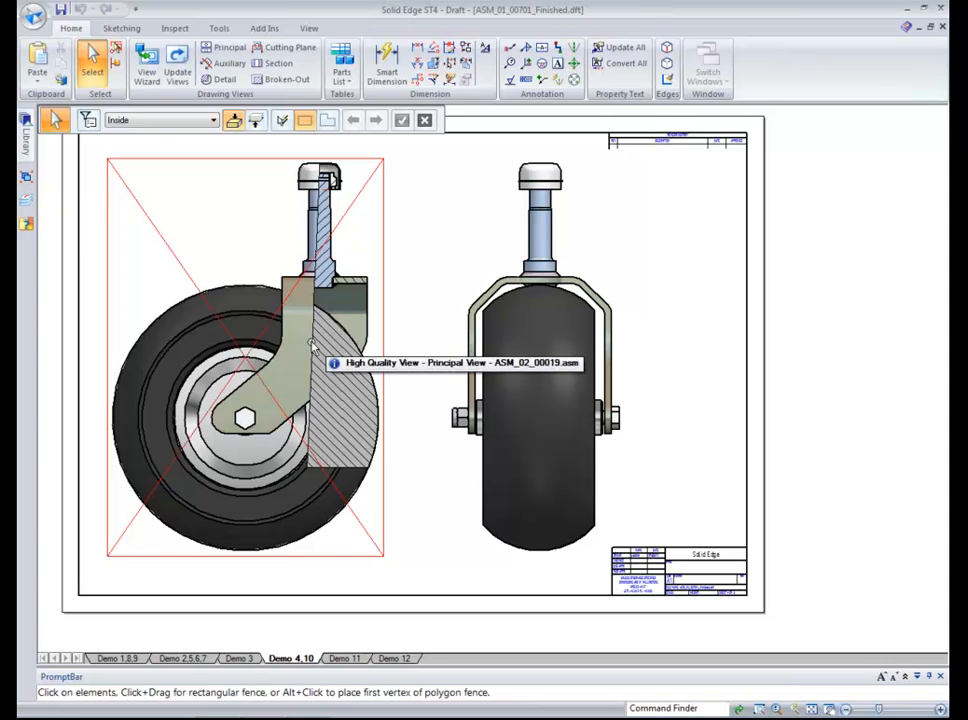
Place the Fillets and Rounds and Standard Note blocks from the library file notes.dft on the sheet between and below the views.
click(28, 145)
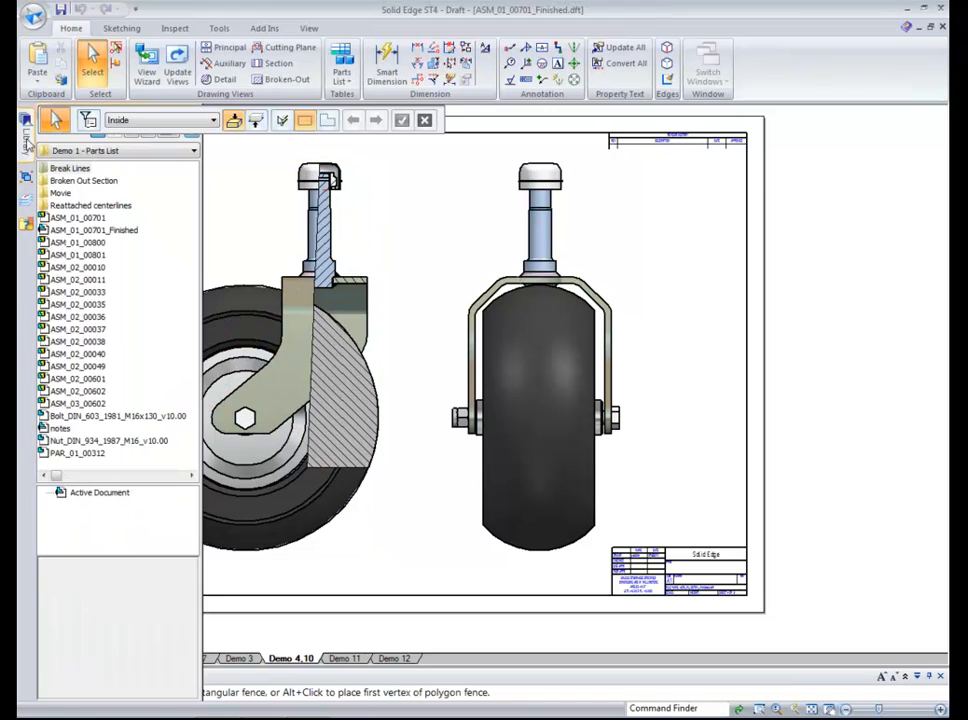
click(62, 428)
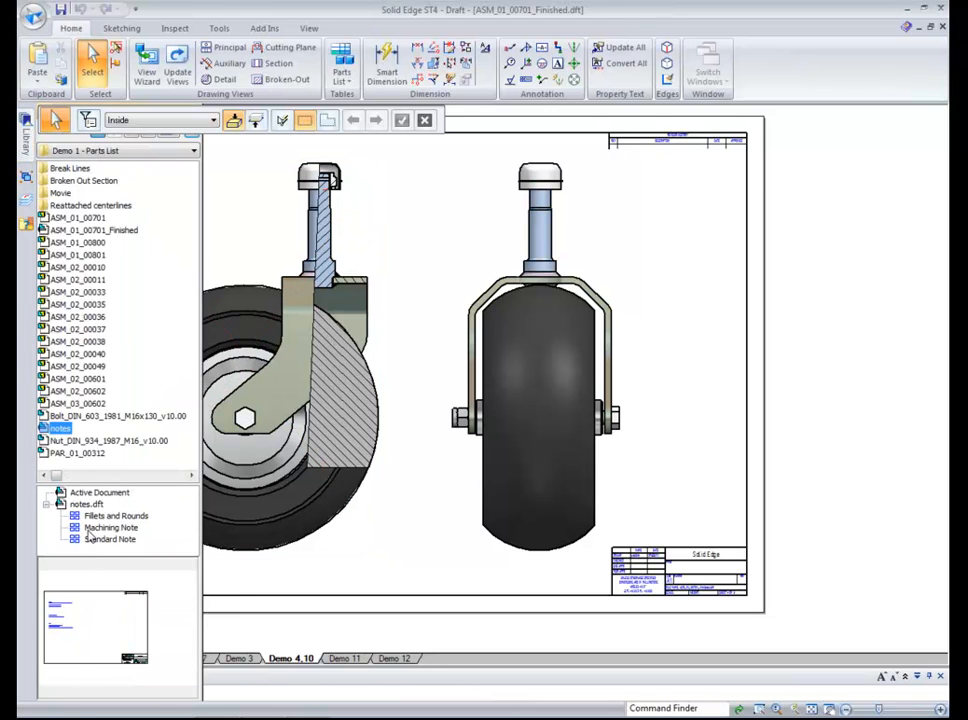
drag(92, 519, 404, 512)
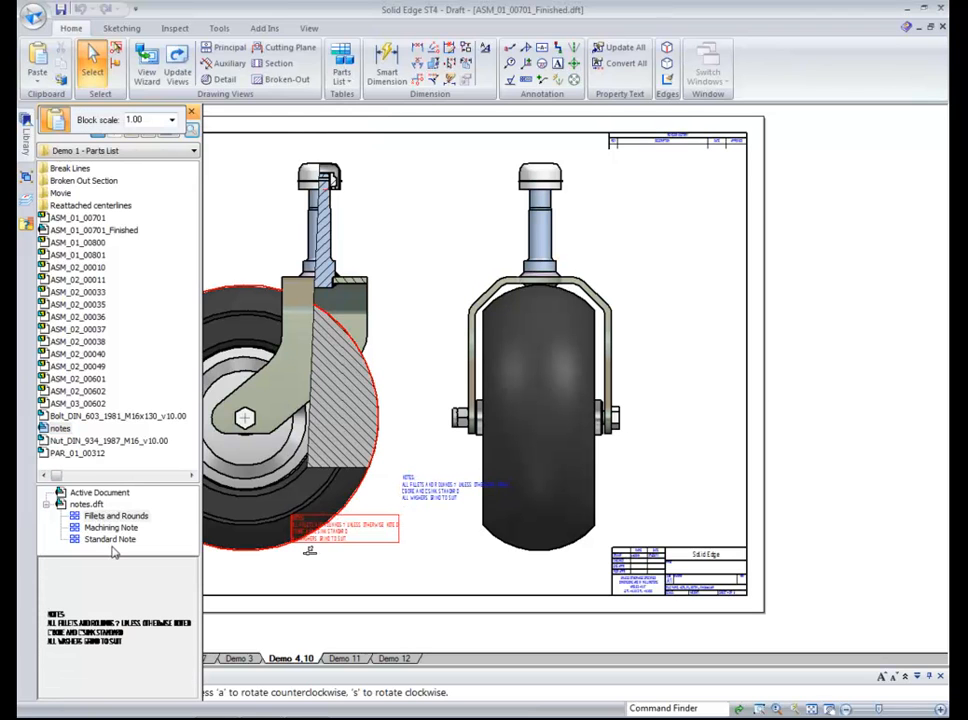
drag(109, 541, 437, 590)
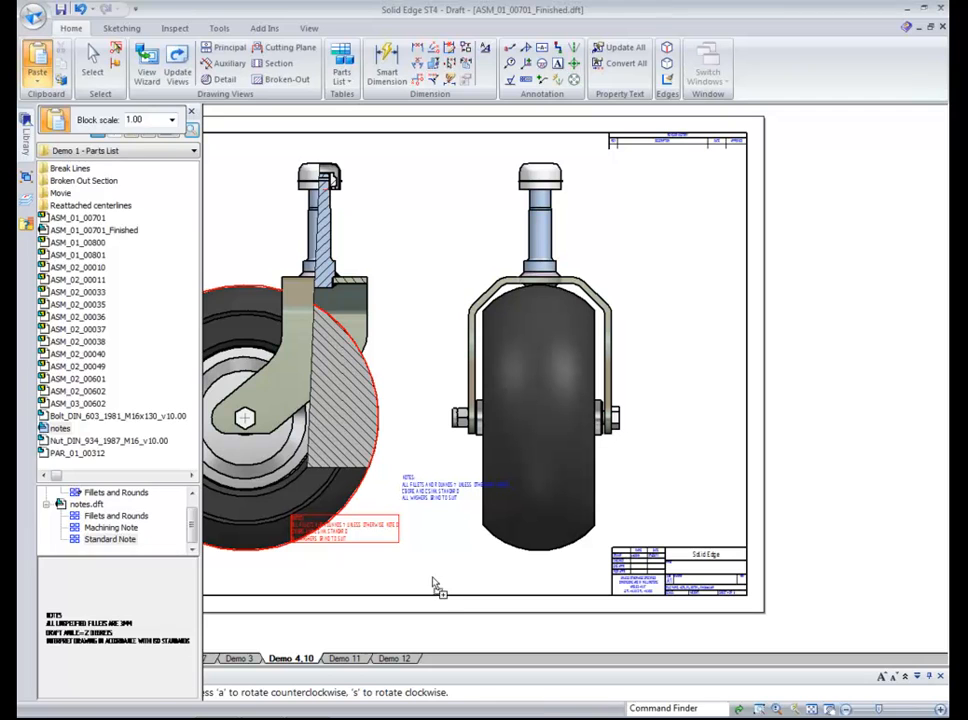
click(376, 580)
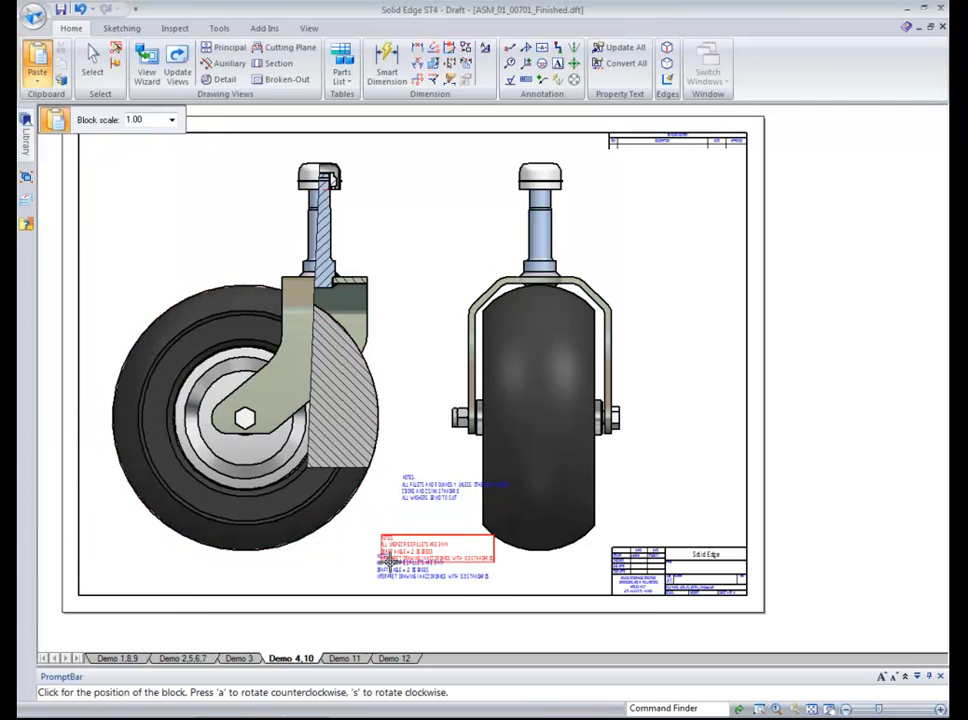
key(Escape)
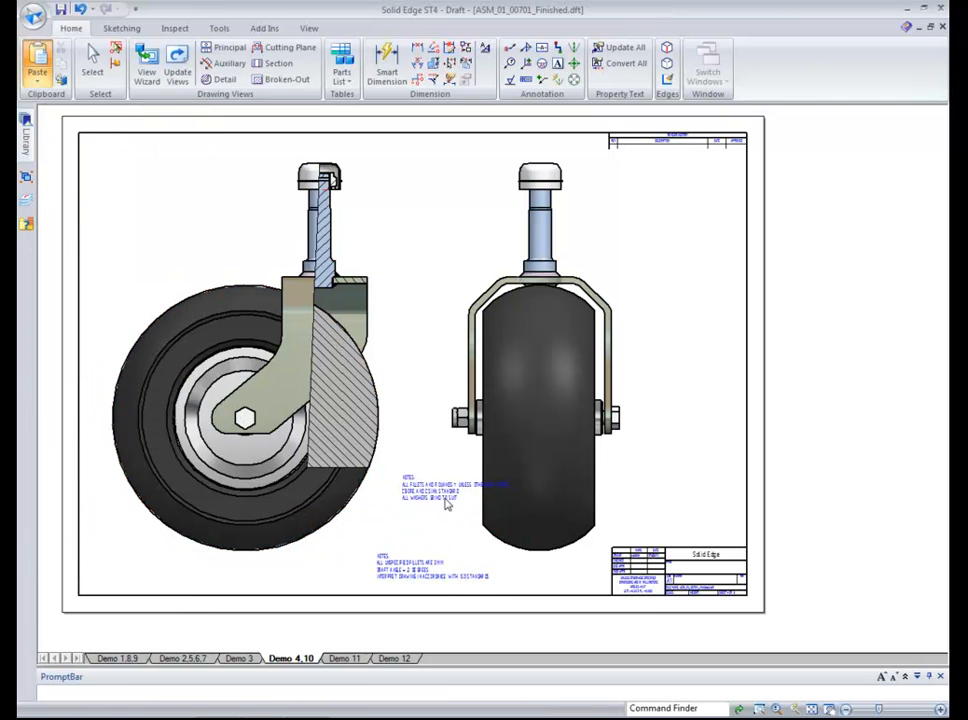
In the Fillets and Rounds block, replace the question mark with the stacked fraction 1/2 and close the block.
scroll(445, 545, up, 5)
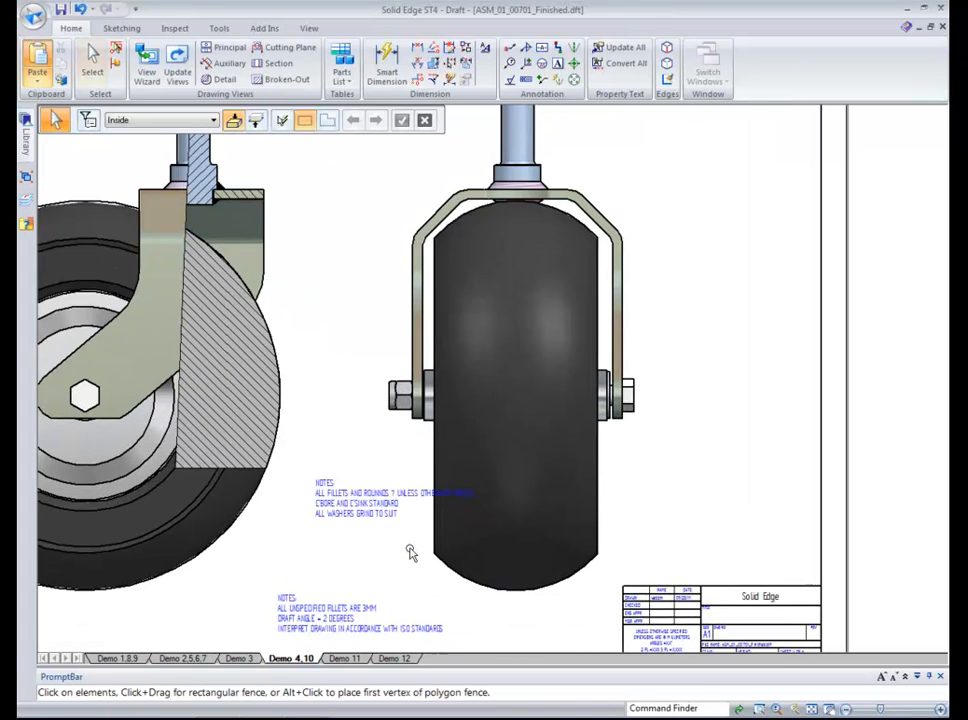
scroll(359, 467, up, 3)
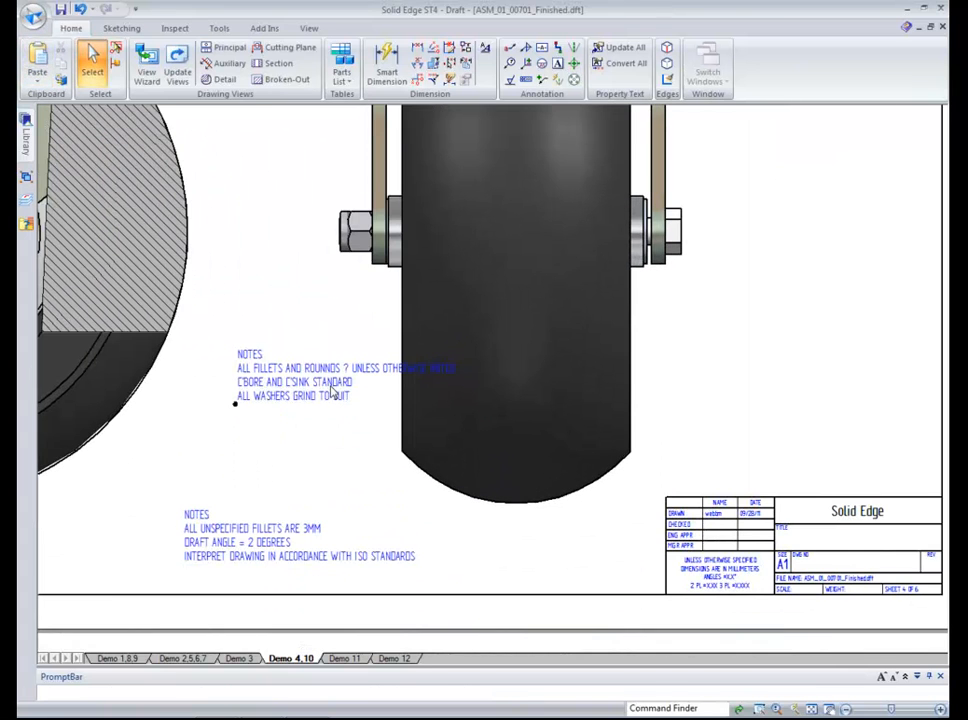
double_click(333, 393)
click(501, 369)
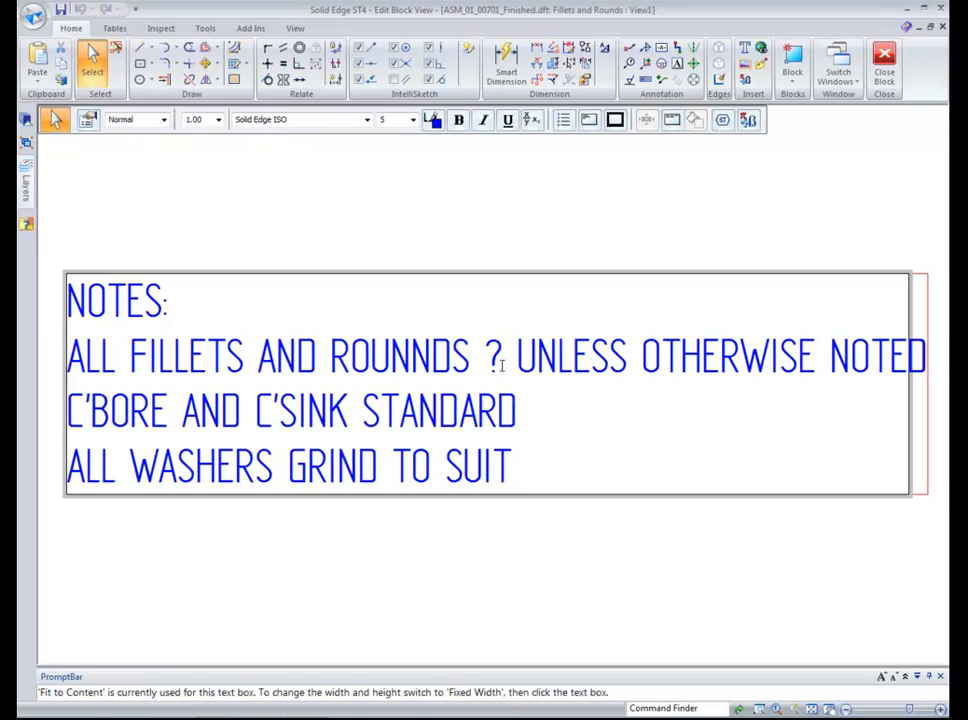
key(BackSpace)
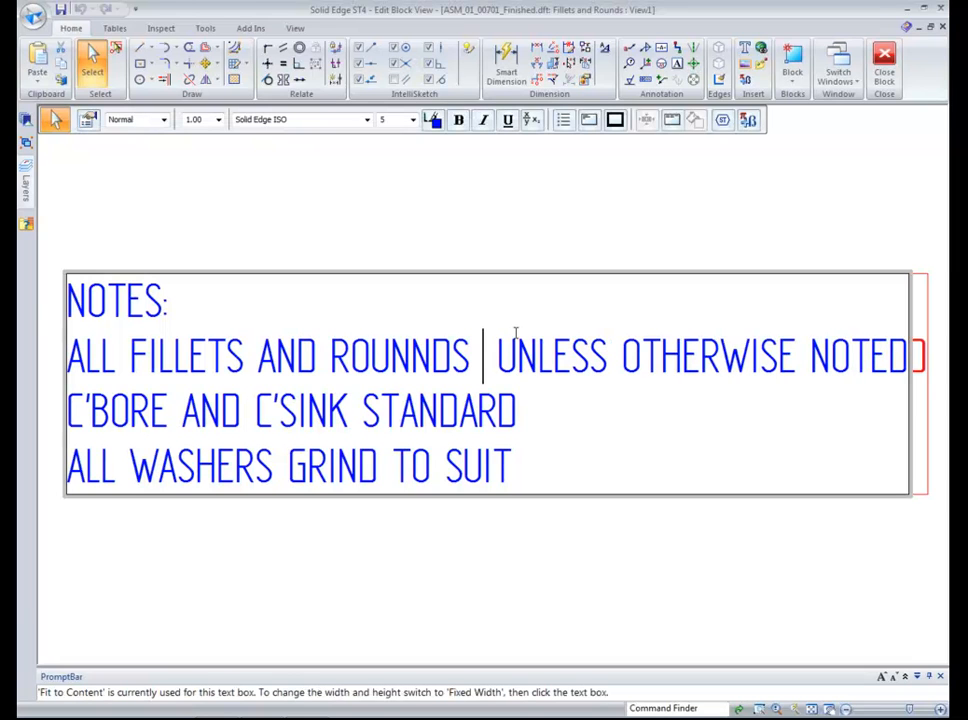
text(1 )
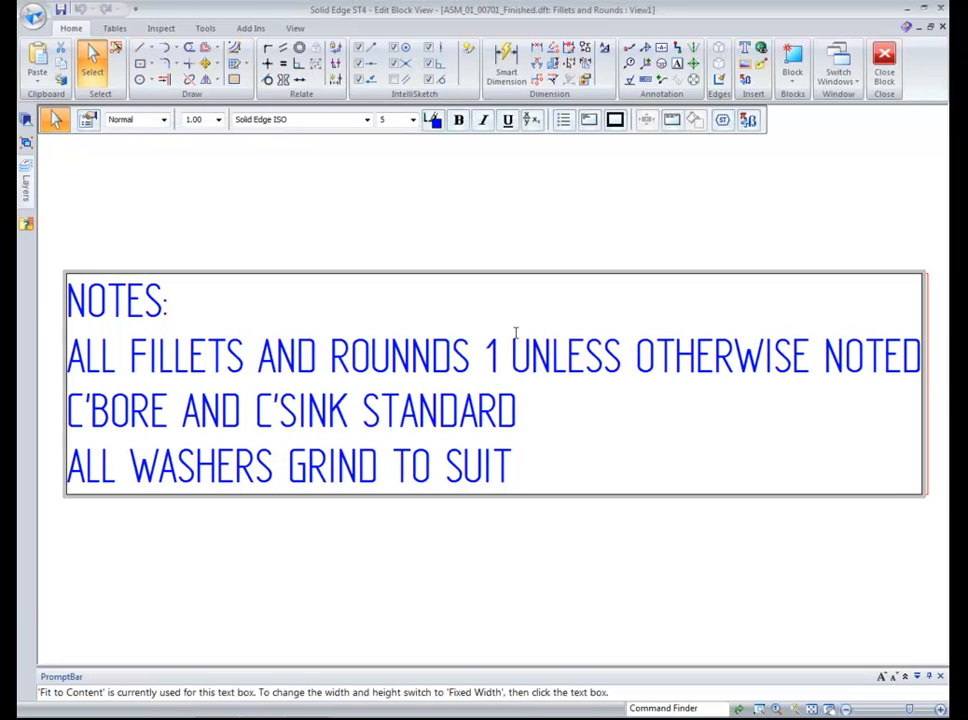
text(/2)
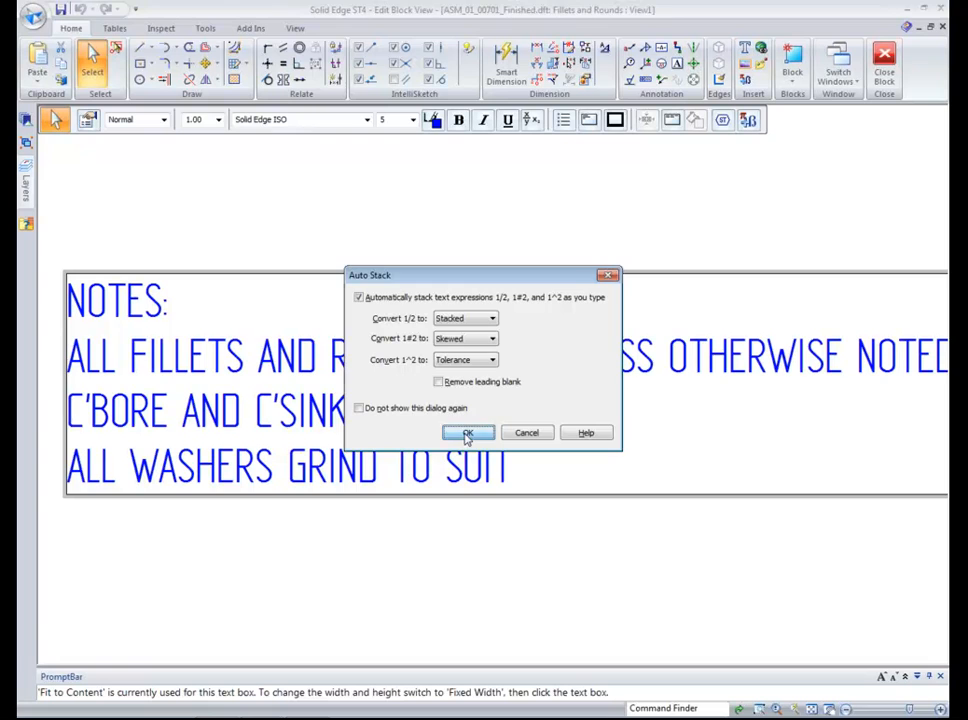
click(467, 434)
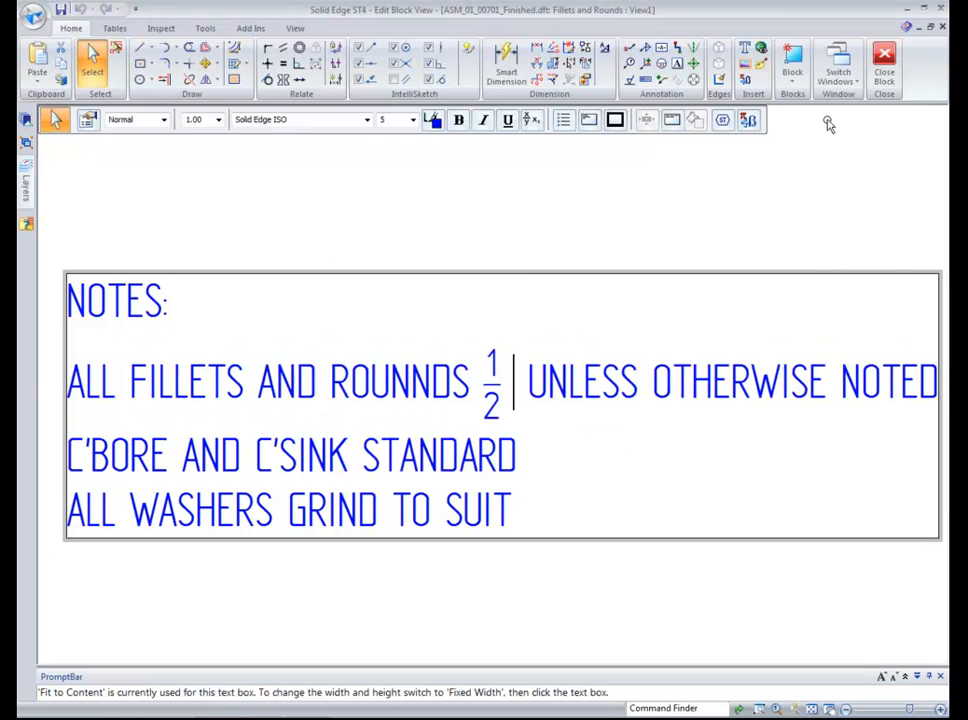
click(888, 82)
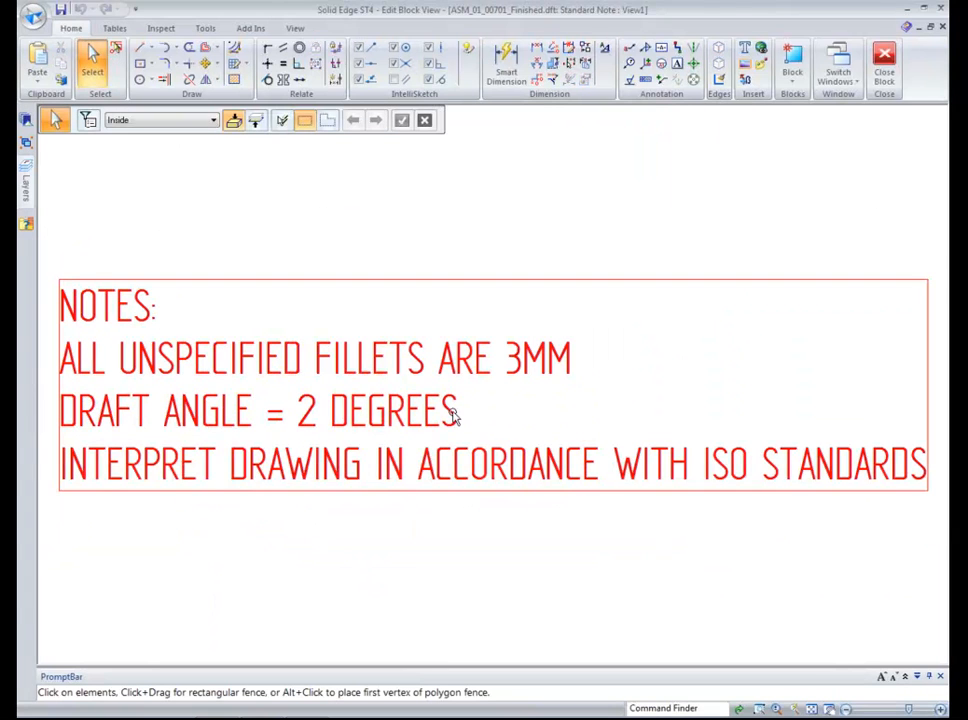
In the Standard Note block, replace the word DEGREES after the draft angle value with the Degree dimensioning symbol and close the block.
double_click(455, 417)
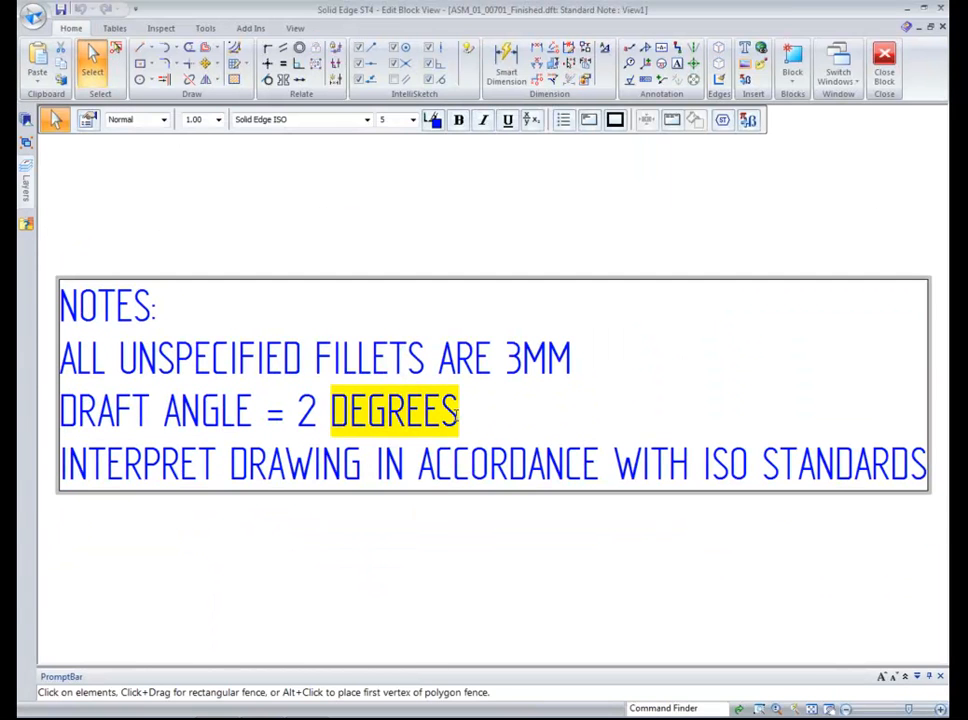
key(BackSpace)
key(BackSpace)
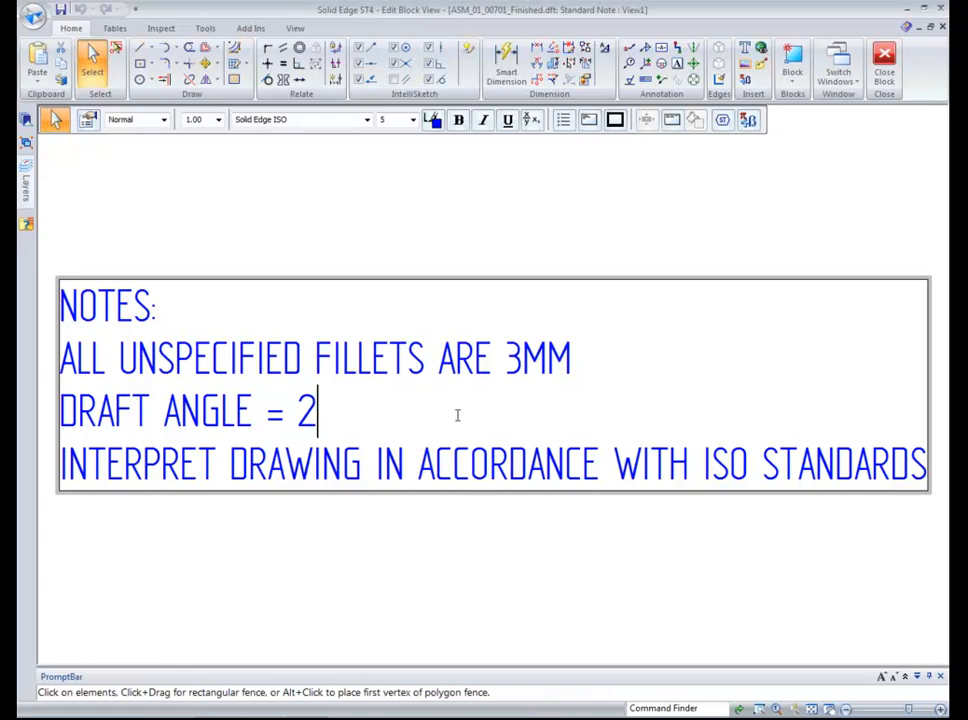
click(724, 128)
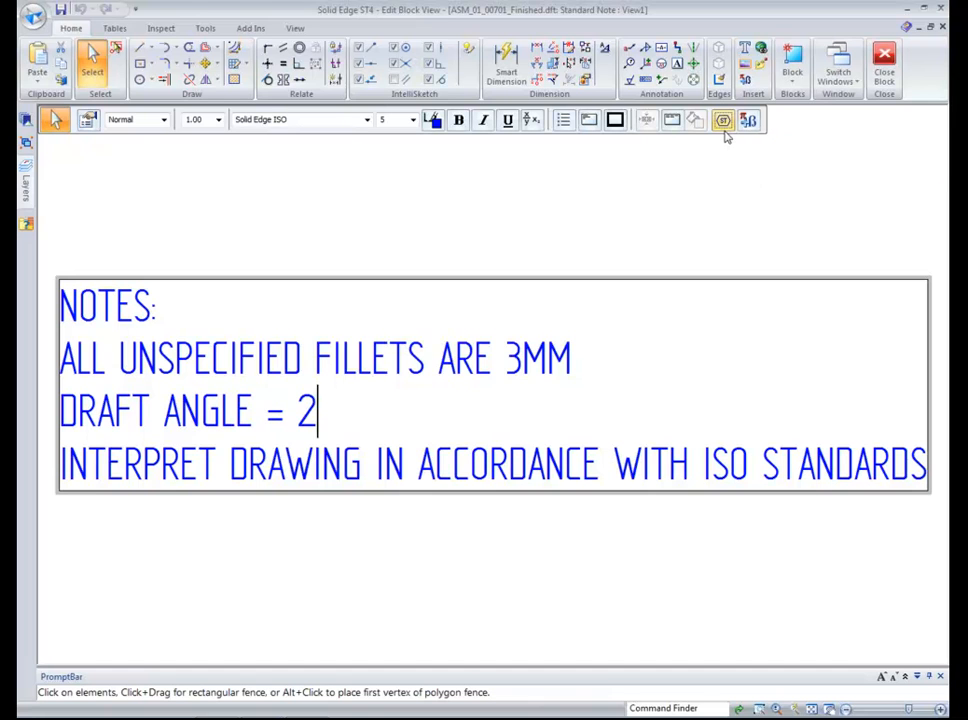
mouse_move(477, 119)
mouse_down()
mouse_move(480, 175)
mouse_move(482, 123)
mouse_up()
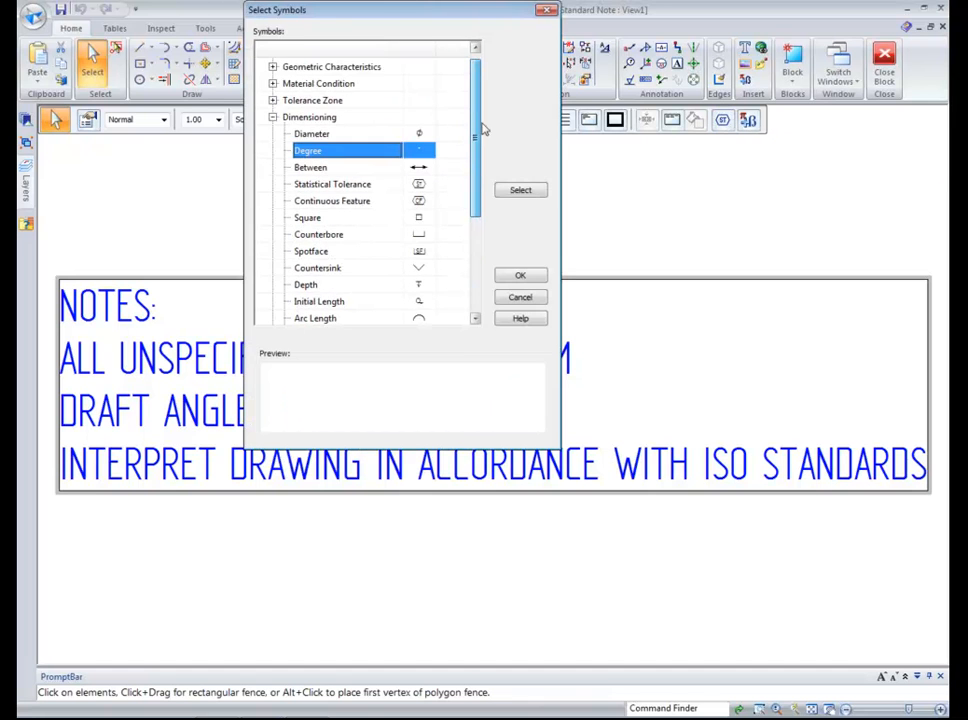
click(340, 152)
click(528, 276)
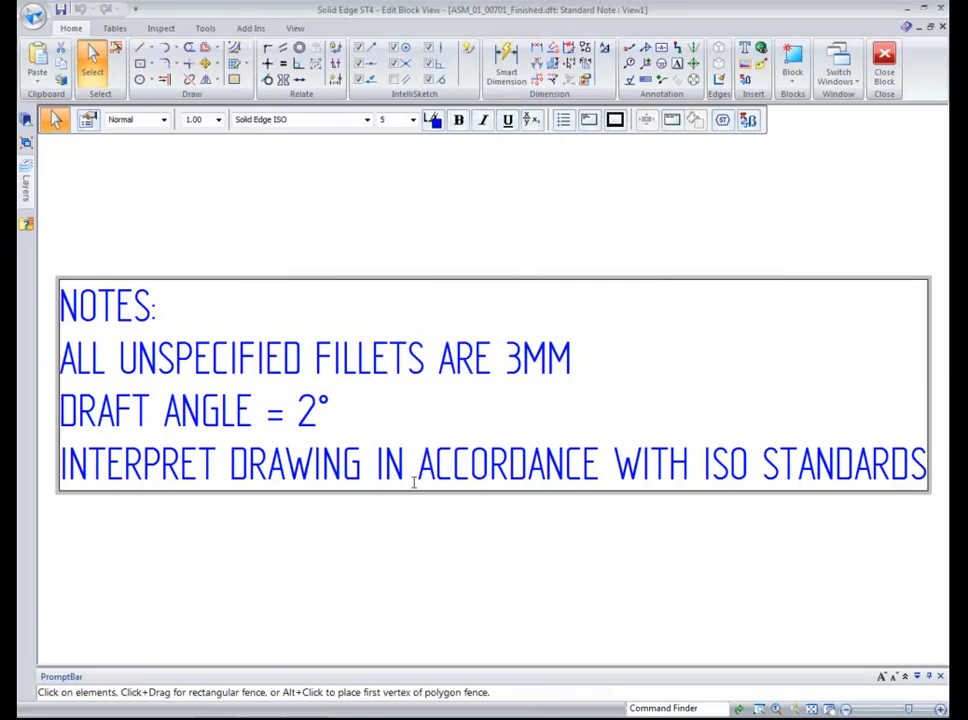
click(419, 552)
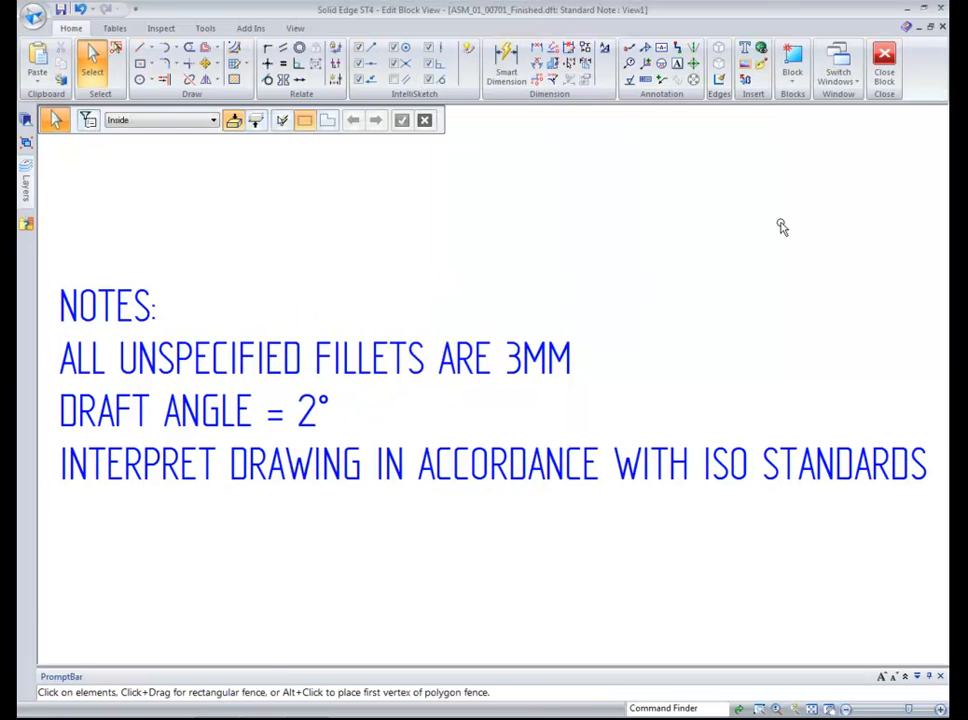
click(888, 64)
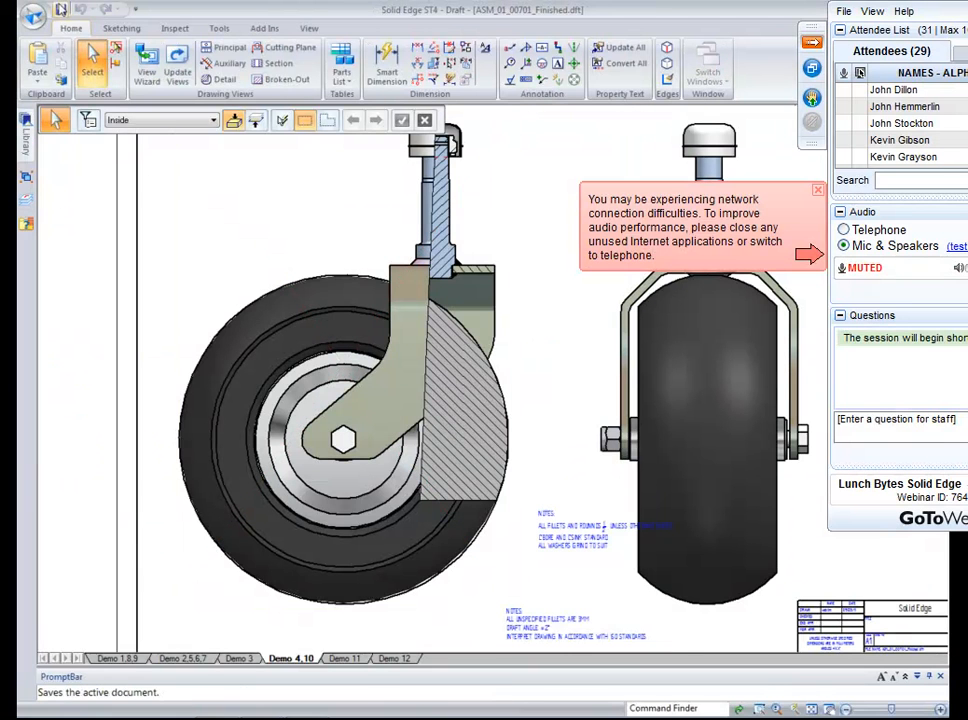
Open the print preview for all sheets and inspect page 1 at different magnifications, clearing the webinar's network notice and control panel out of the way.
click(34, 20)
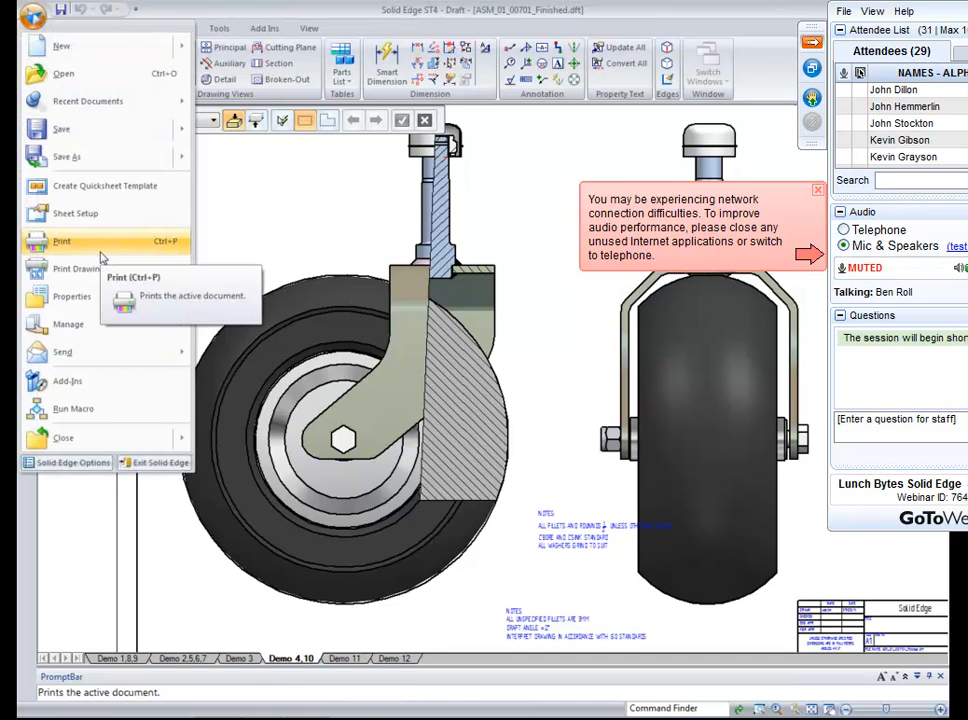
click(101, 252)
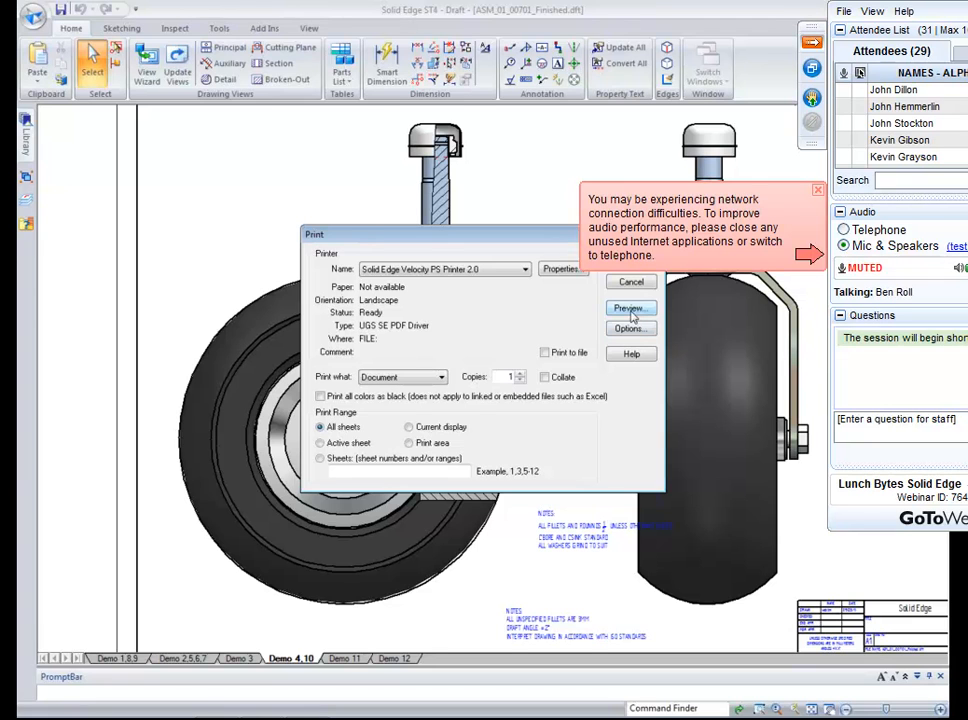
click(629, 309)
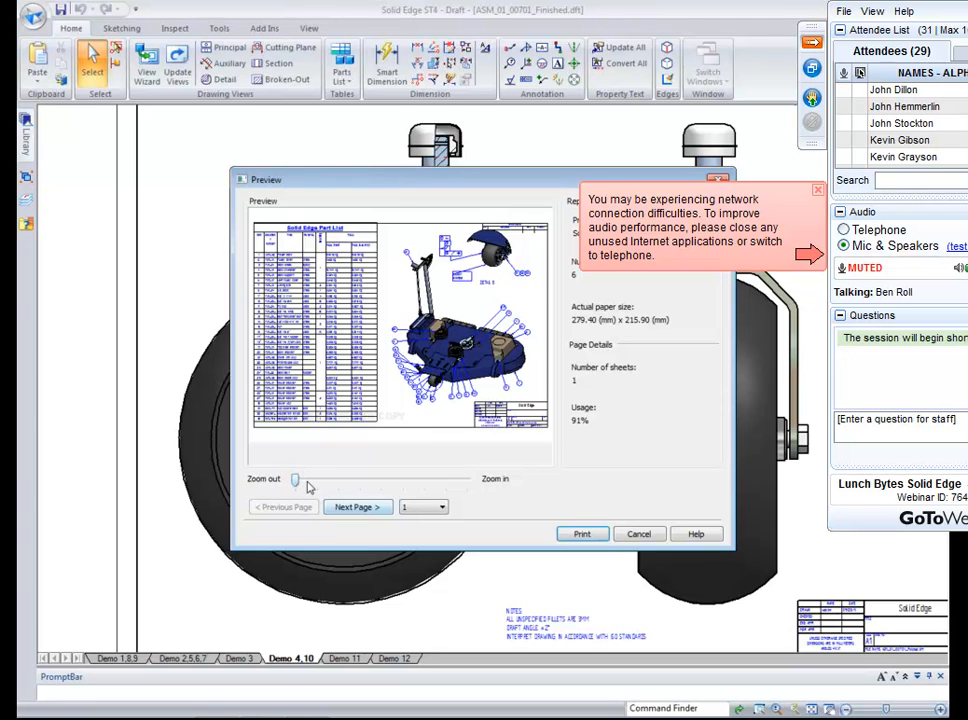
drag(308, 484, 319, 484)
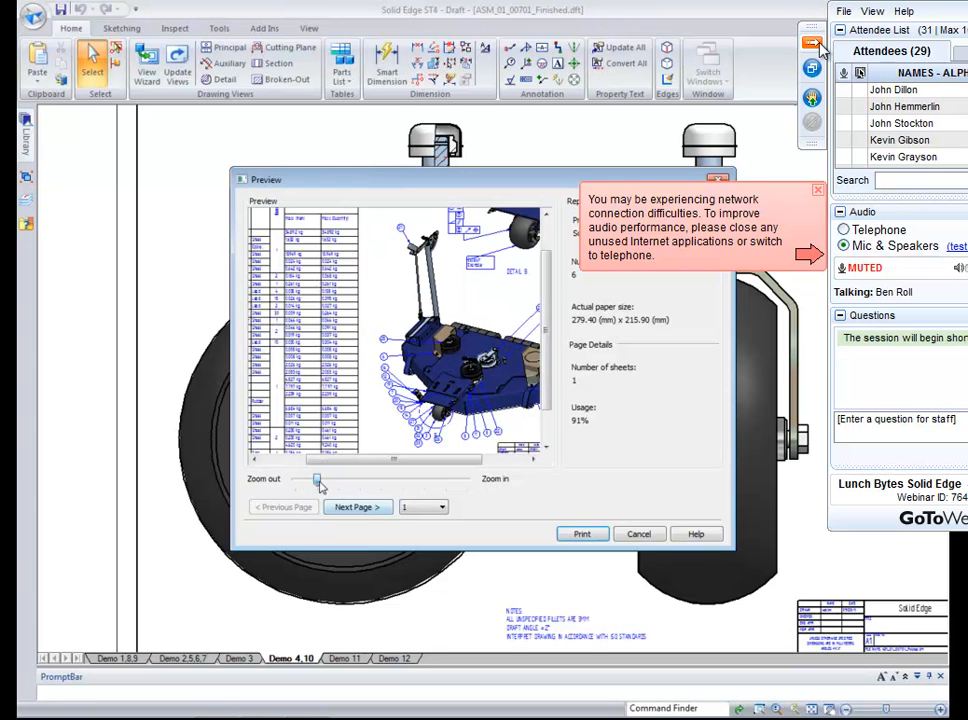
drag(321, 482, 333, 482)
click(818, 188)
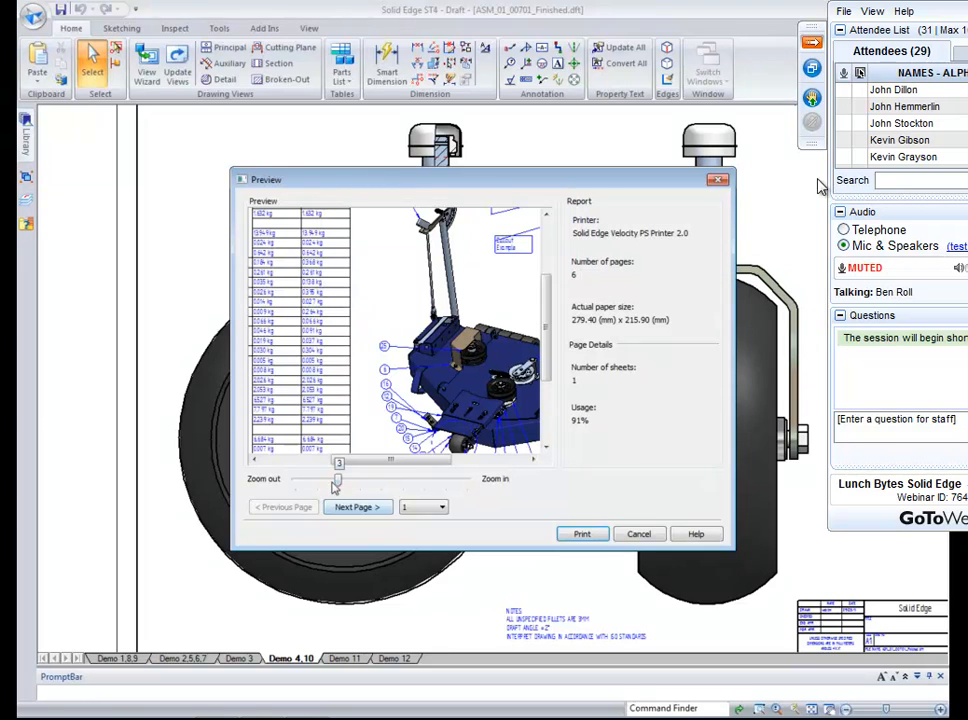
click(811, 42)
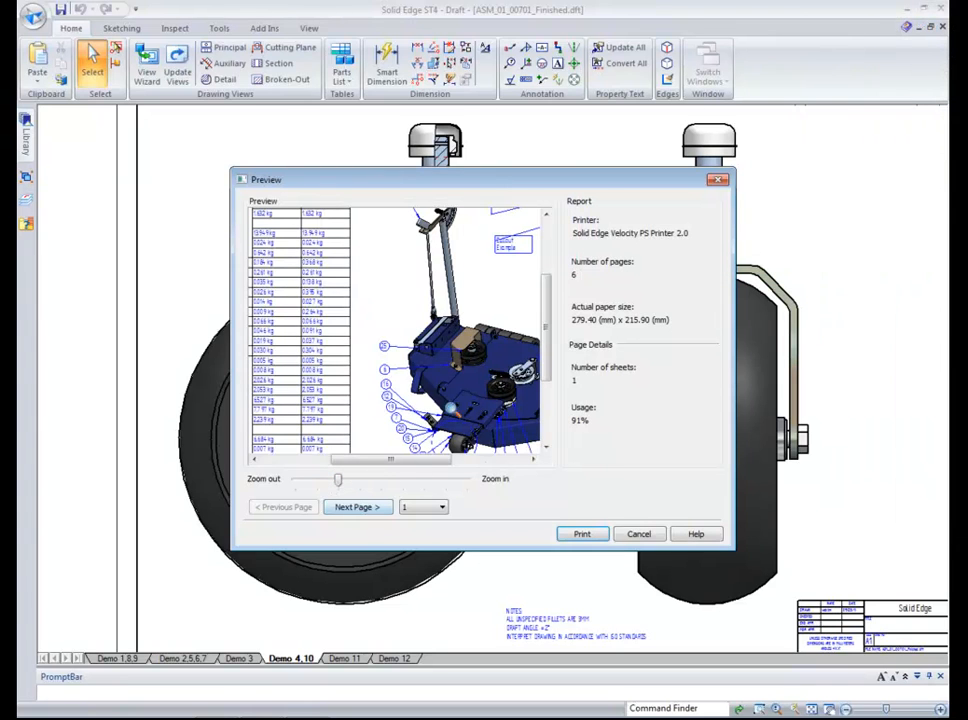
drag(339, 480, 317, 480)
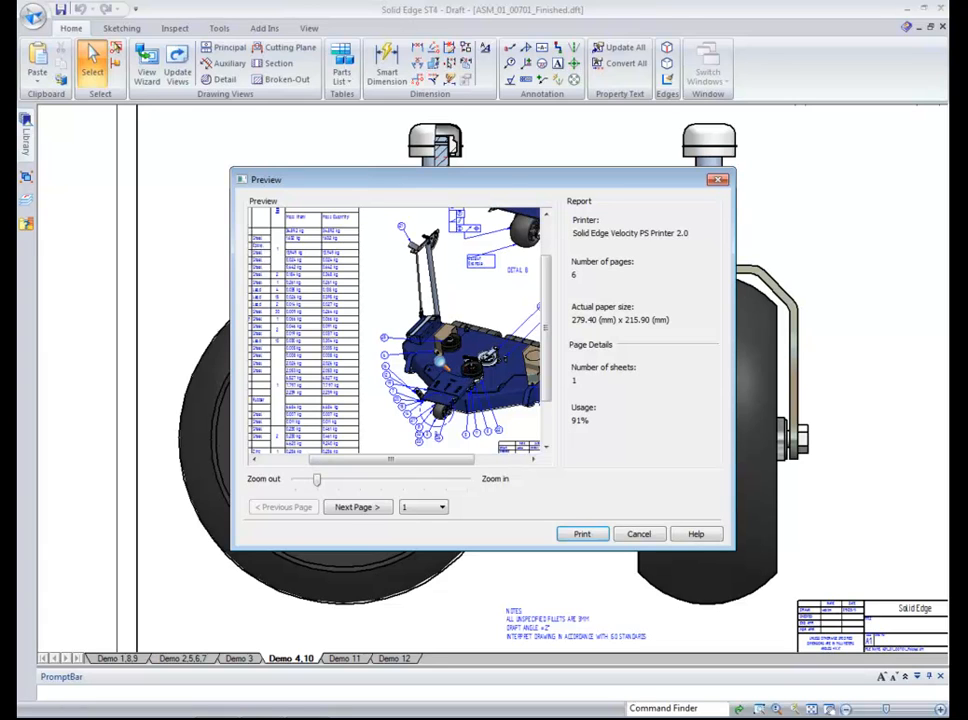
click(439, 360)
right_click(439, 360)
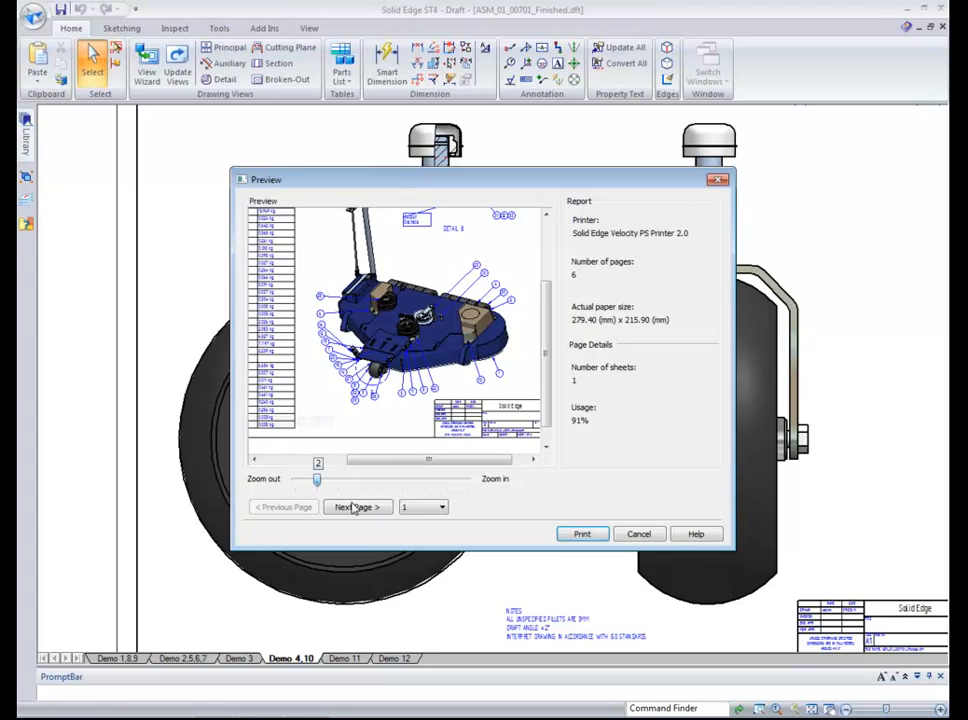
Browse the print preview to page 3 and back to page 2, magnify the upper-left dimensioned wheel view, and close the preview.
click(357, 507)
click(357, 507)
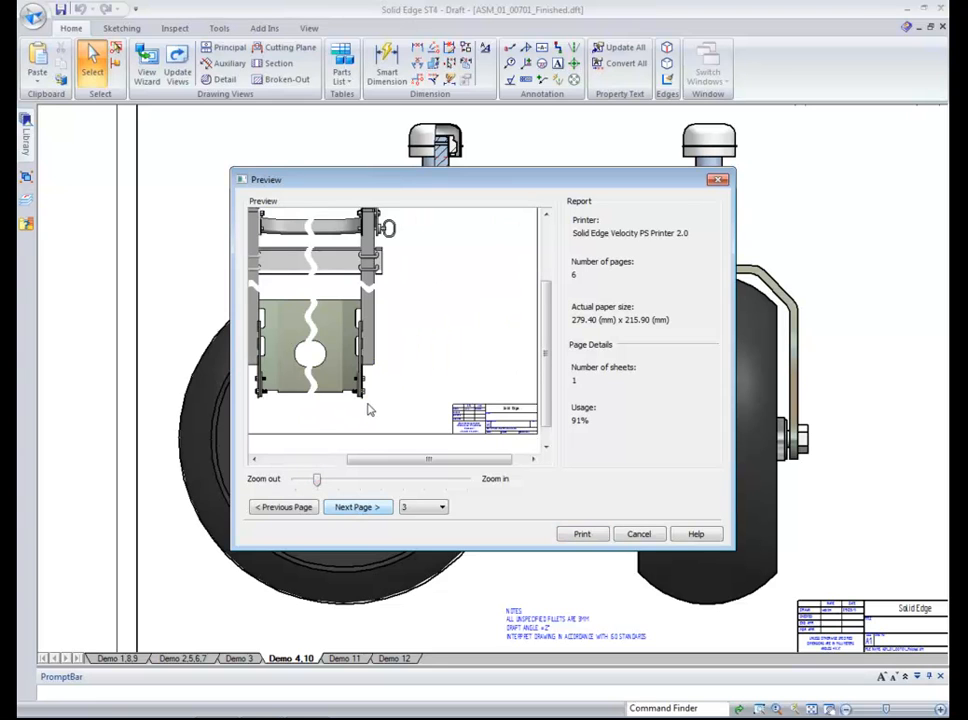
click(290, 508)
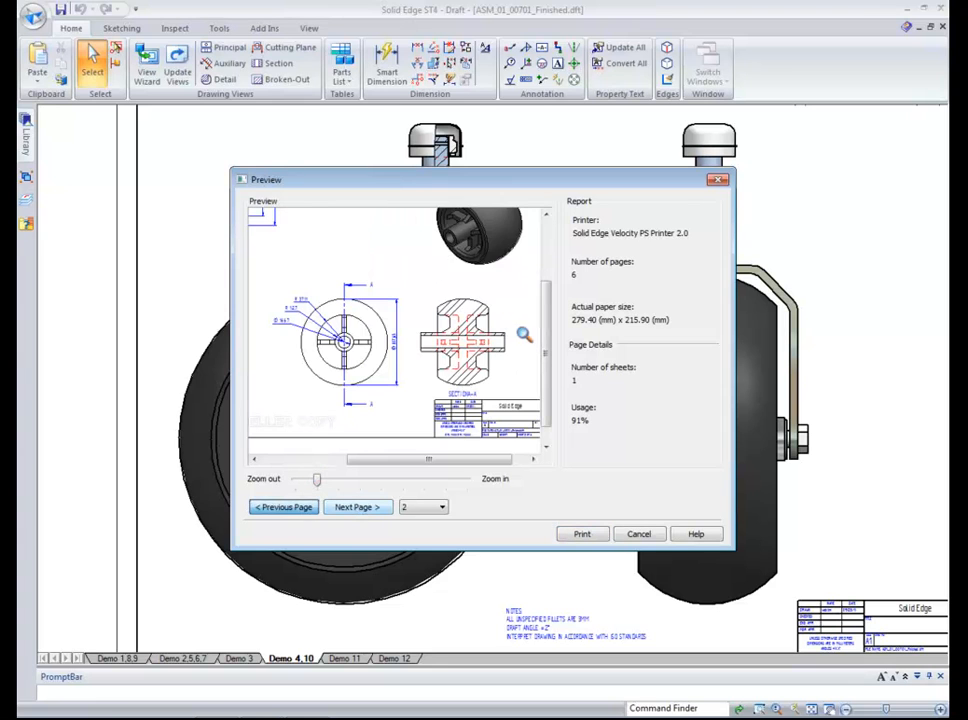
drag(547, 348, 547, 282)
drag(459, 461, 363, 466)
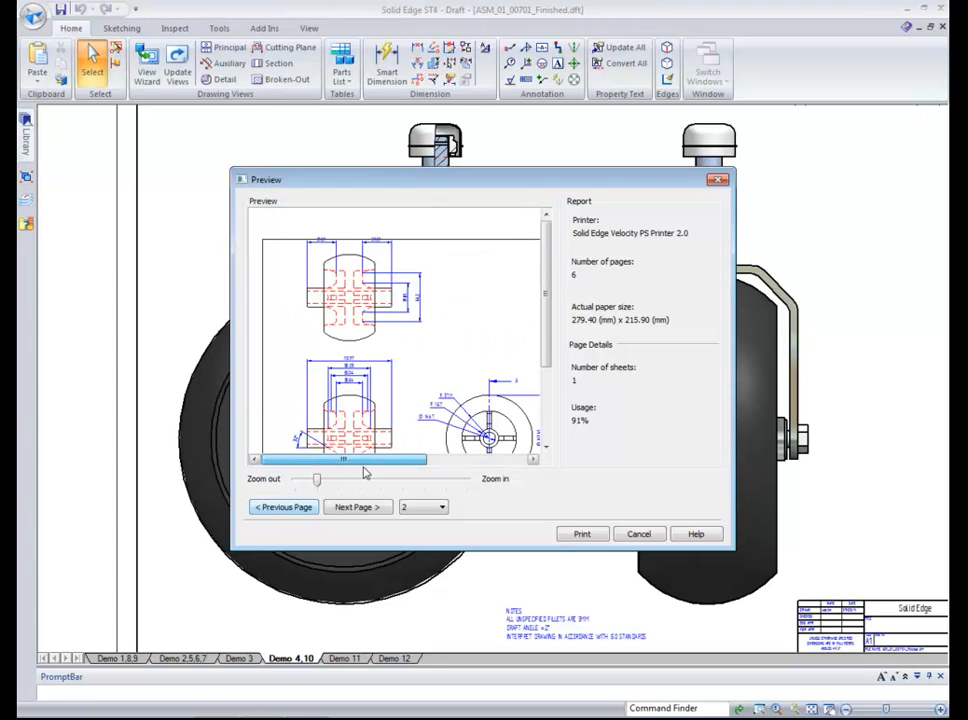
click(345, 248)
click(380, 267)
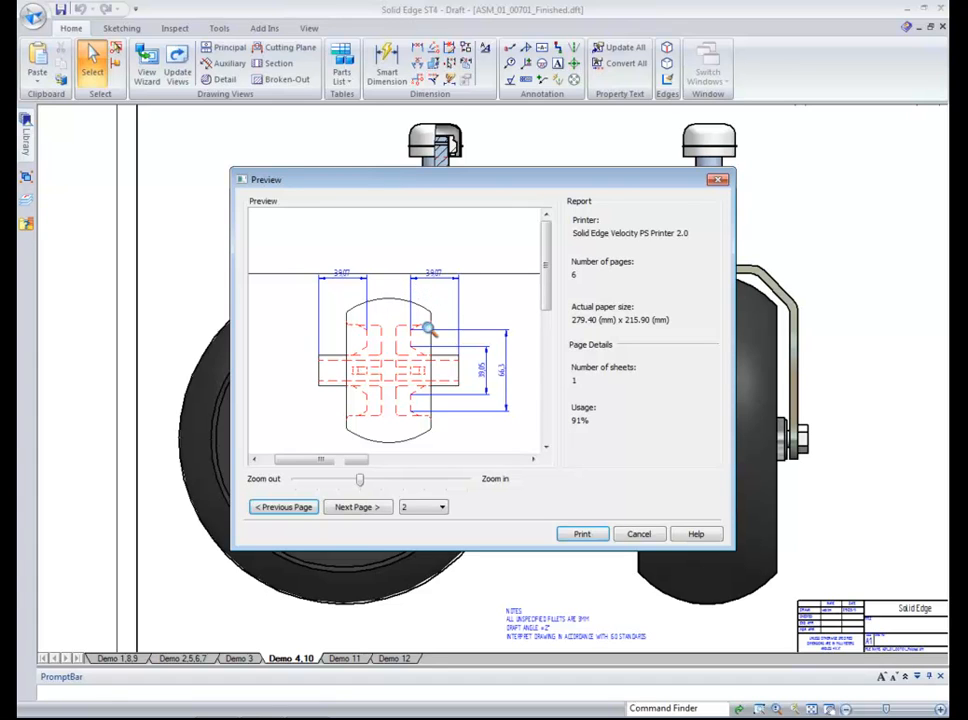
click(637, 535)
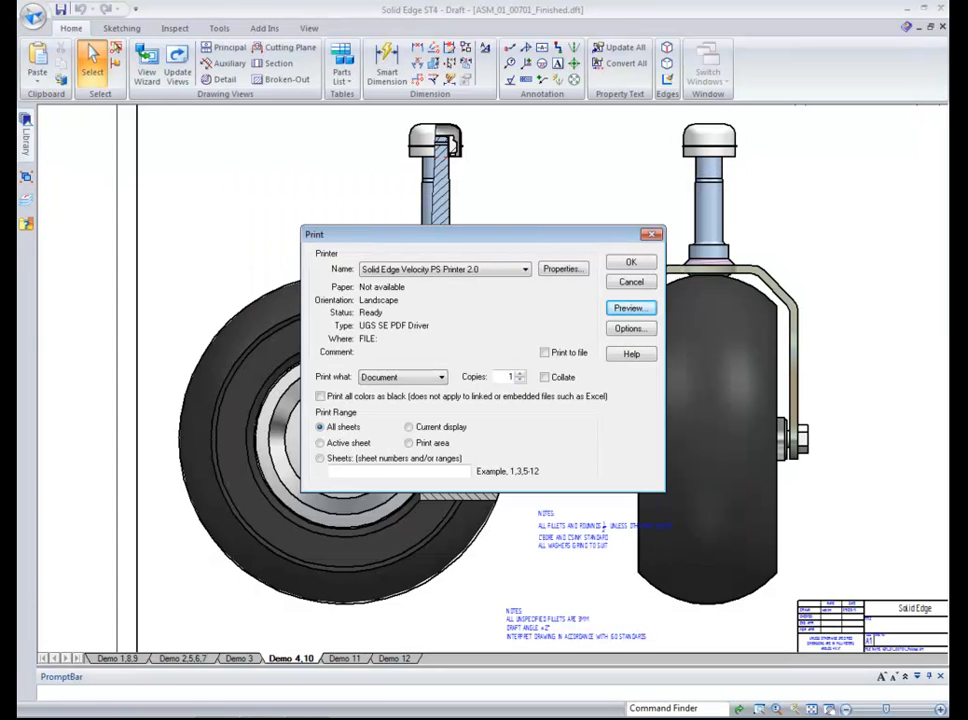
Switch to the PowerPoint slide show New in ST4 part 2_LunchBytes and advance from the Summary slide to the Ally PLM Lunch Bytes slide.
click(262, 718)
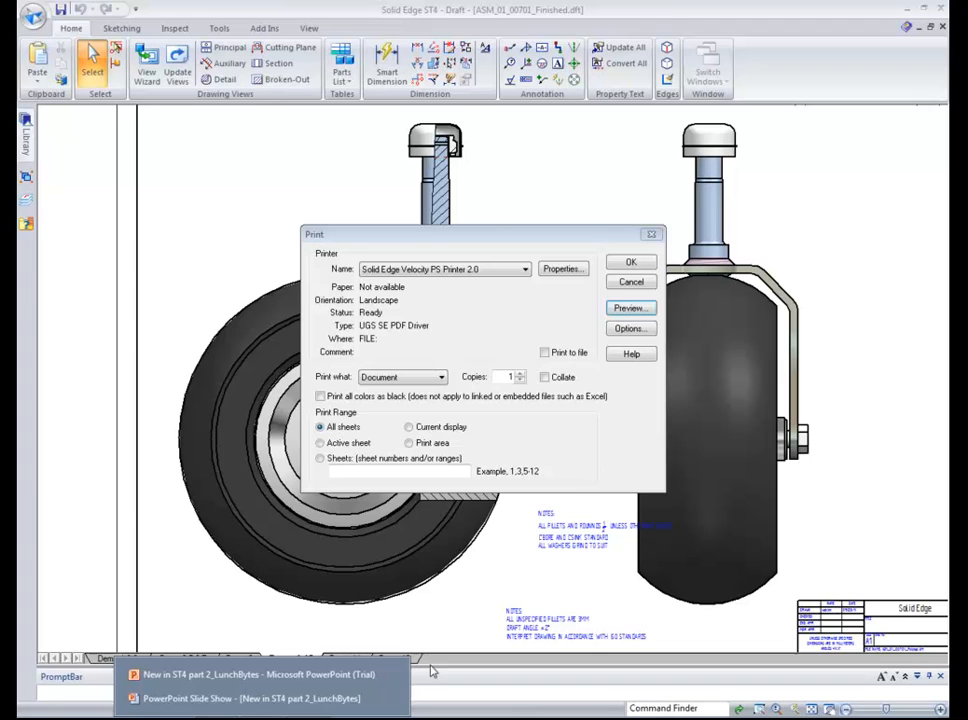
click(310, 697)
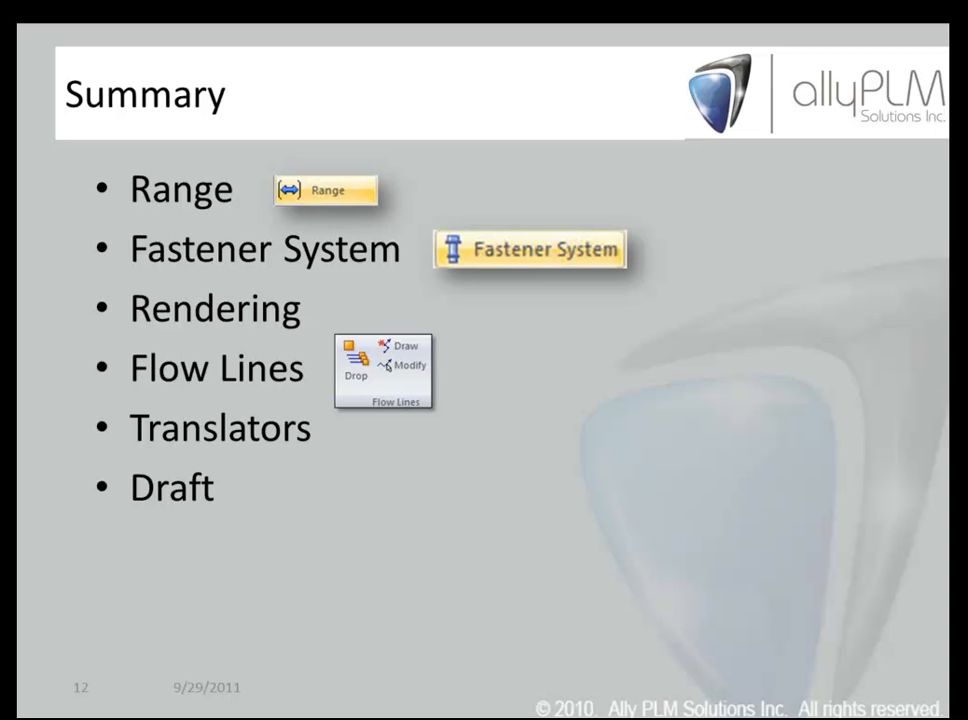
key(Right)
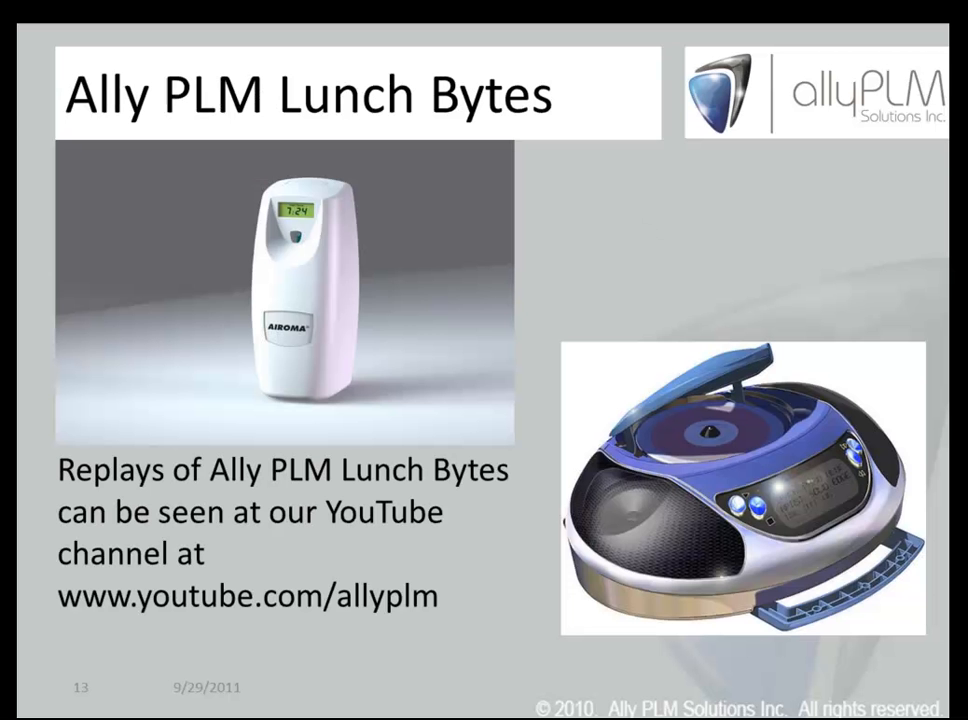